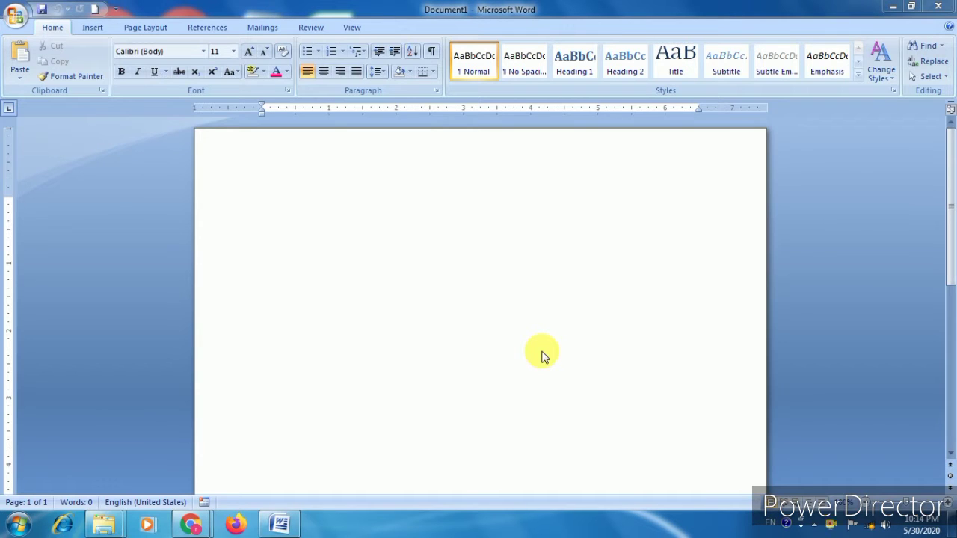
Enter seven first names in the blank document, each on its own line
{"action": "left_click", "coordinate": [350, 219]}
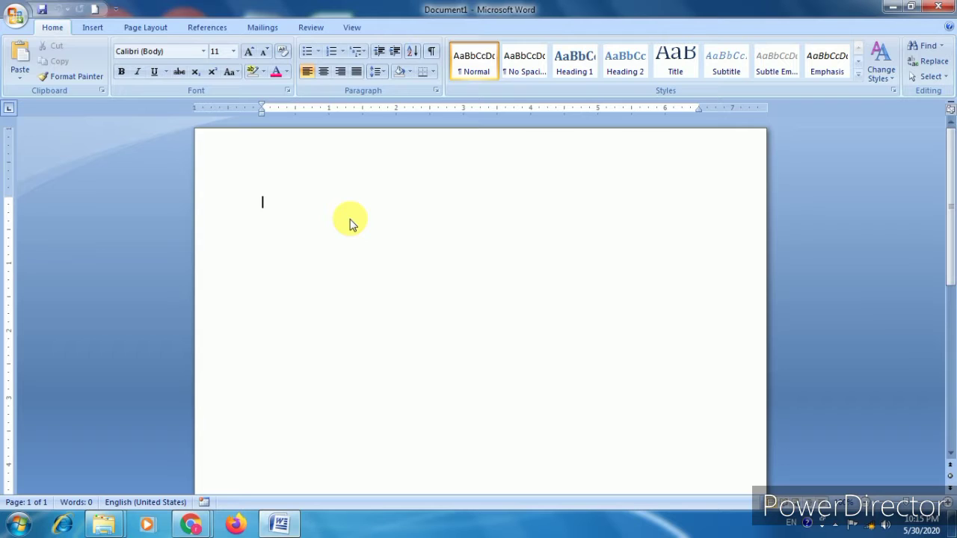
{"action": "type", "text": "Raj"}
{"action": "key", "text": "Return"}
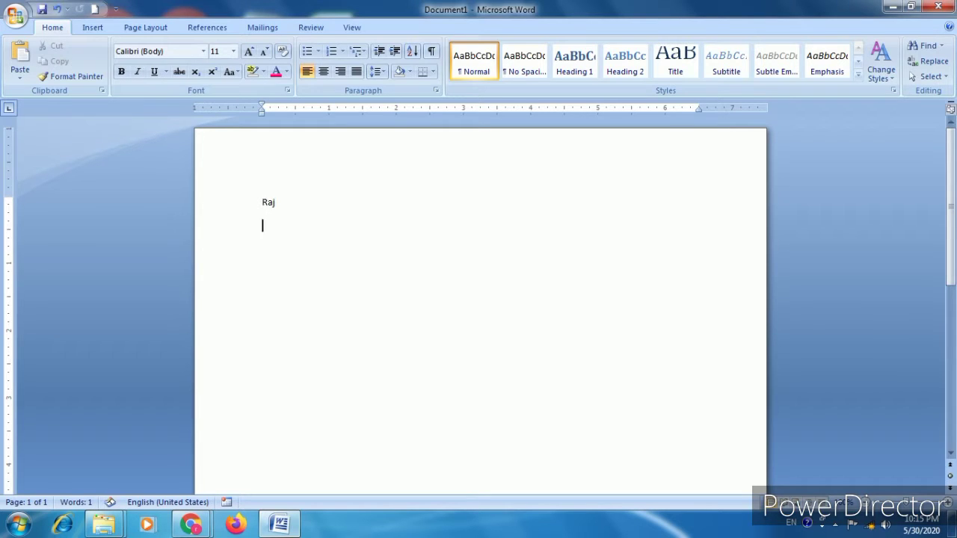
{"action": "type", "text": "rajul"}
{"action": "key", "text": "Return"}
{"action": "type", "text": "vijay"}
{"action": "key", "text": "Return"}
{"action": "type", "text": "rea"}
{"action": "key", "text": "BackSpace"}
{"action": "type", "text": "han"}
{"action": "key", "text": "Return"}
{"action": "type", "text": "dee"}
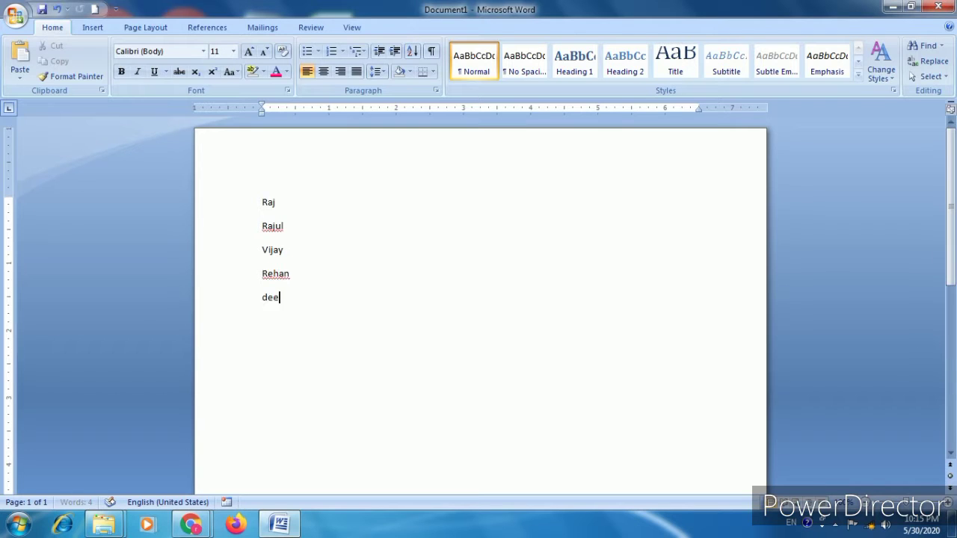
{"action": "type", "text": "pak"}
{"action": "key", "text": "Return"}
{"action": "type", "text": "suraj"}
{"action": "key", "text": "Return"}
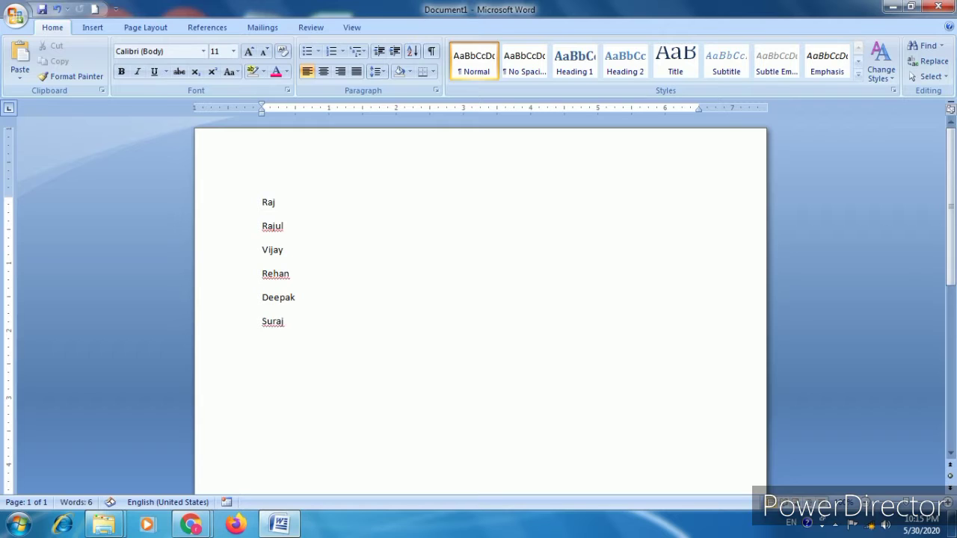
{"action": "type", "text": "vikram"}
{"action": "key", "text": "Return"}
Increase the font size of the whole name list to 18
{"action": "key", "text": "ctrl+a"}
{"action": "key", "text": "ctrl+shift+period"}
{"action": "key", "text": "ctrl+shift+period"}
{"action": "key", "text": "ctrl+shift+period"}
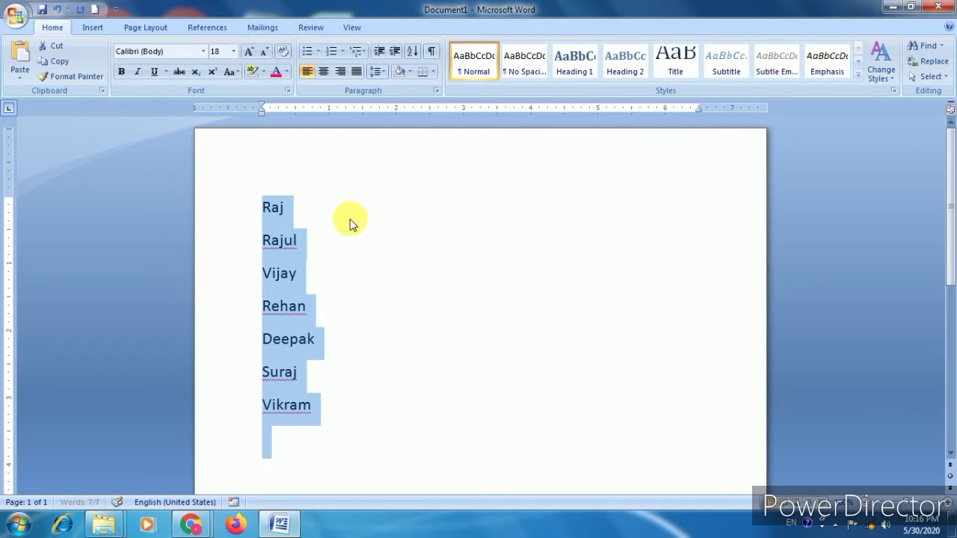
{"action": "left_click", "coordinate": [350, 224]}
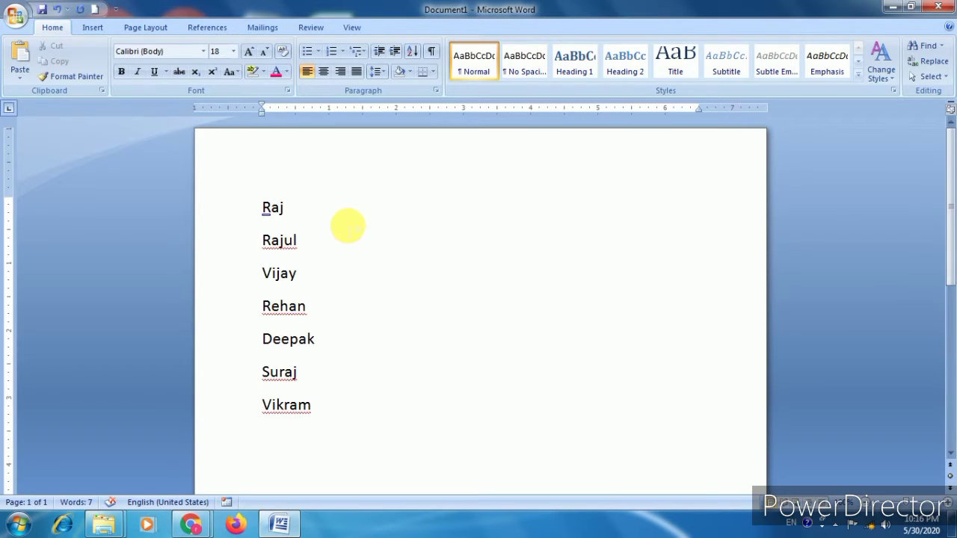
{"action": "key", "text": "alt"}
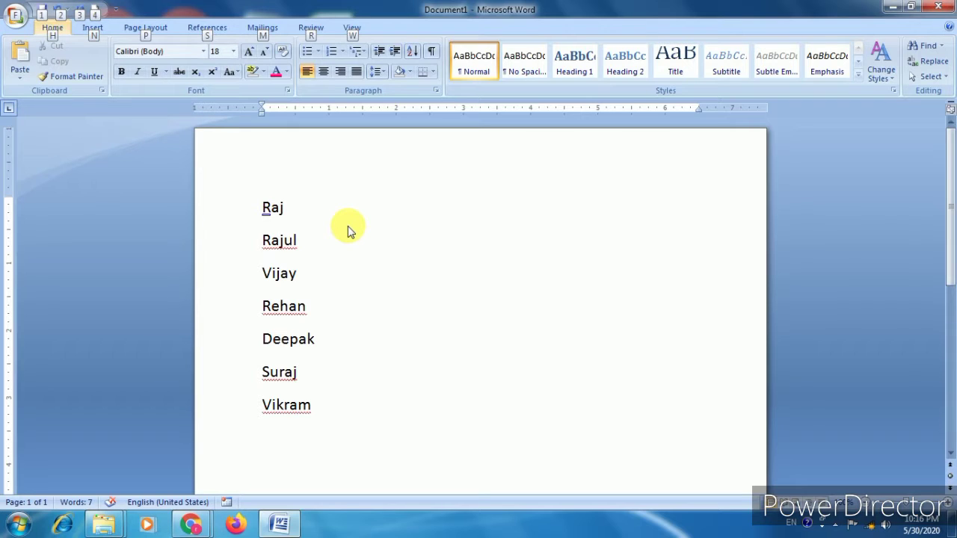
{"action": "key", "text": "alt"}
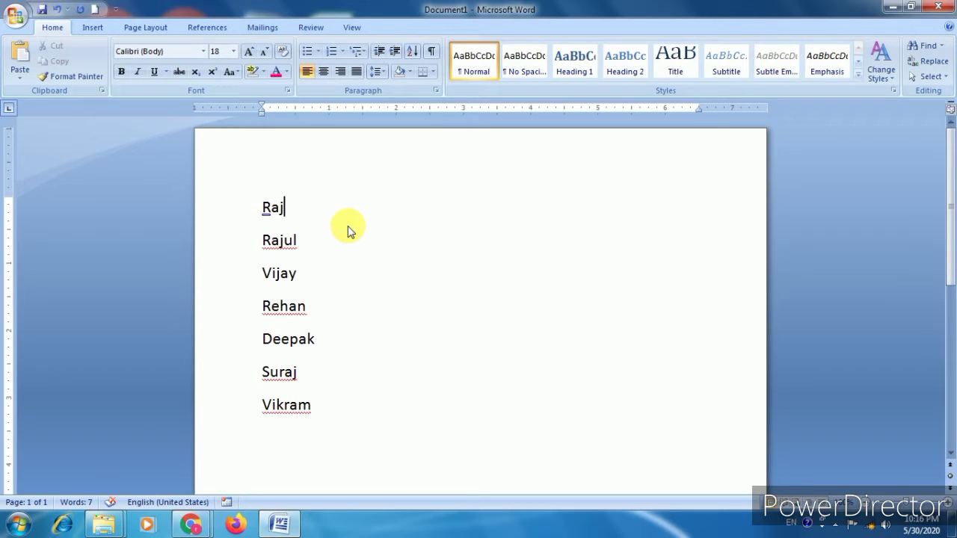
Define the heart character (Symbol font, code 169) as a new bullet for all seven names
{"action": "left_click_drag", "start_coordinate": [263, 208], "coordinate": [315, 398]}
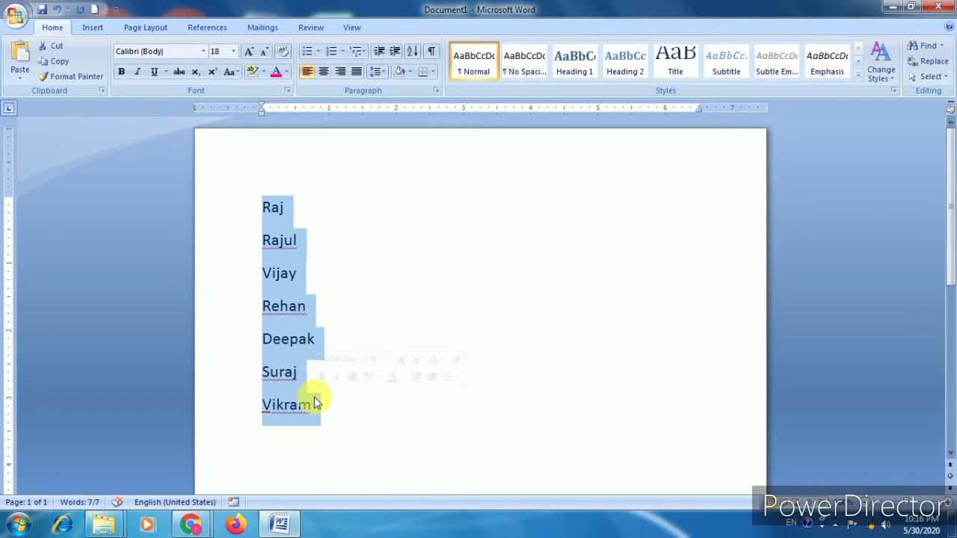
{"action": "left_click", "coordinate": [317, 52]}
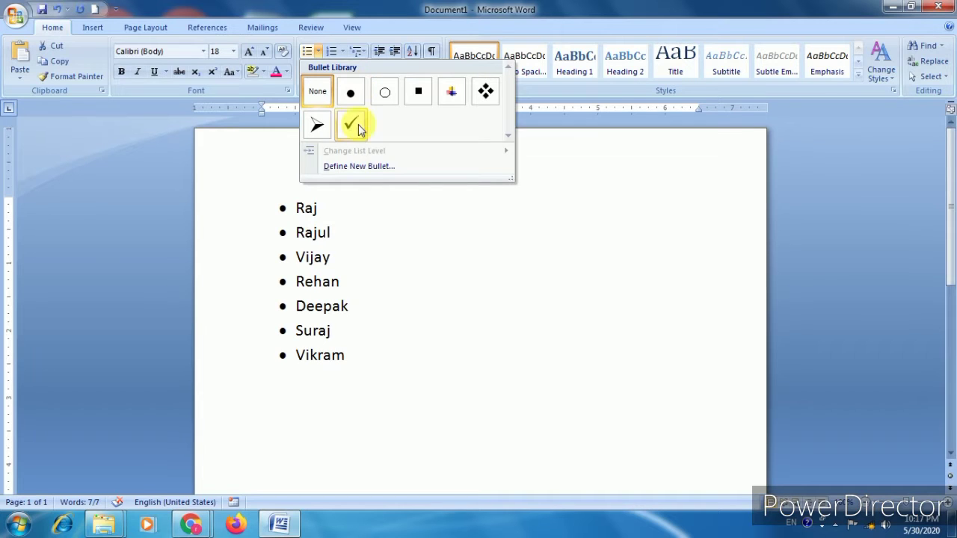
{"action": "left_click", "coordinate": [376, 167]}
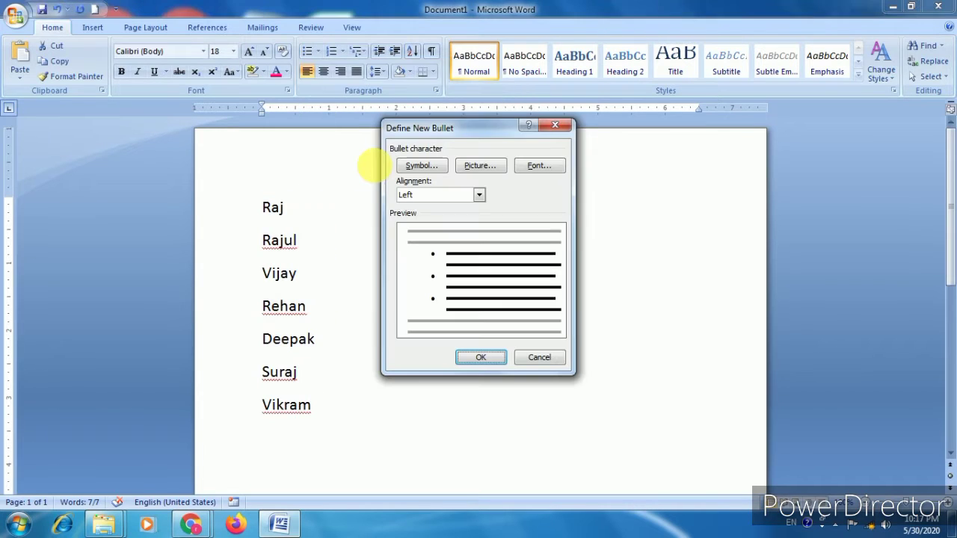
{"action": "left_click", "coordinate": [432, 169]}
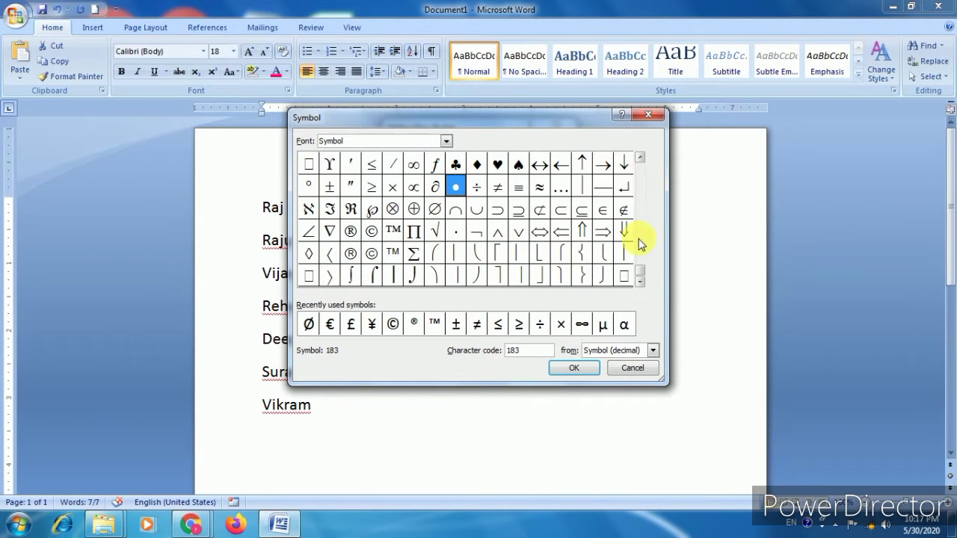
{"action": "left_click", "coordinate": [641, 272]}
{"action": "left_click_drag", "start_coordinate": [641, 273], "coordinate": [642, 157]}
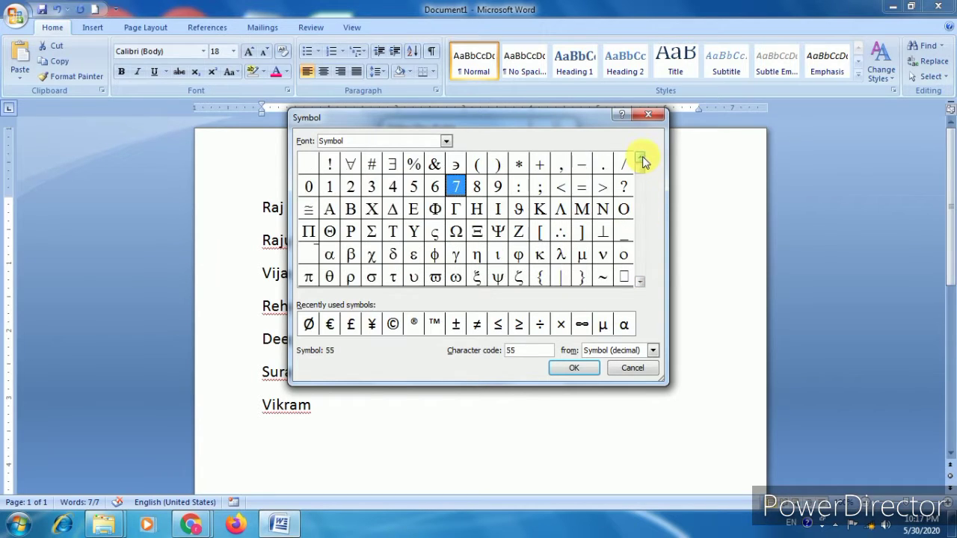
{"action": "left_click", "coordinate": [641, 278]}
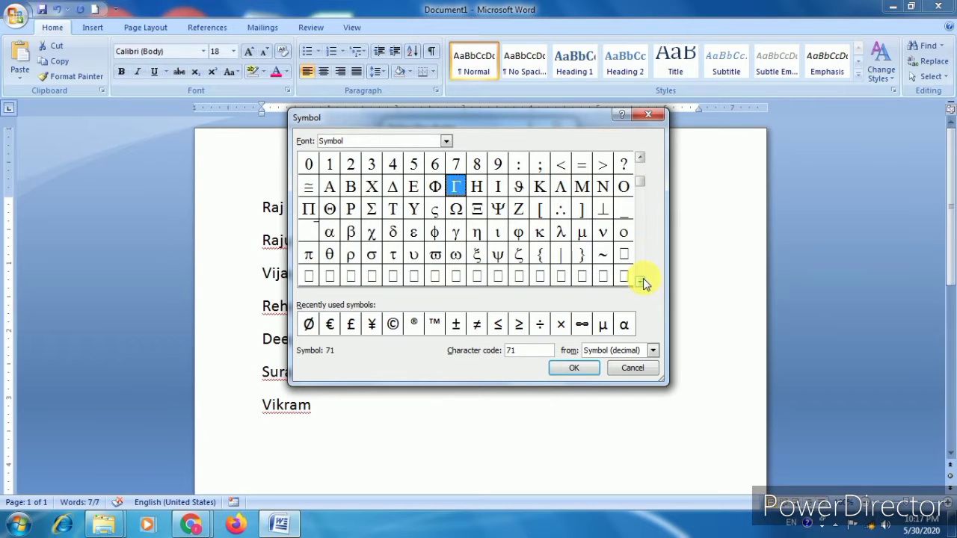
{"action": "left_click", "coordinate": [641, 278]}
{"action": "left_click", "coordinate": [641, 278]}
{"action": "left_click", "coordinate": [641, 279]}
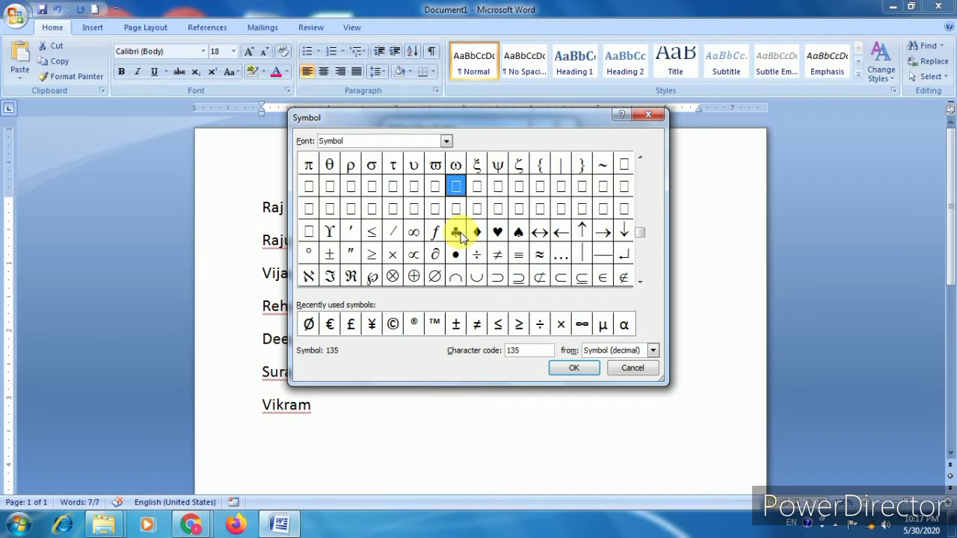
{"action": "left_click", "coordinate": [498, 233]}
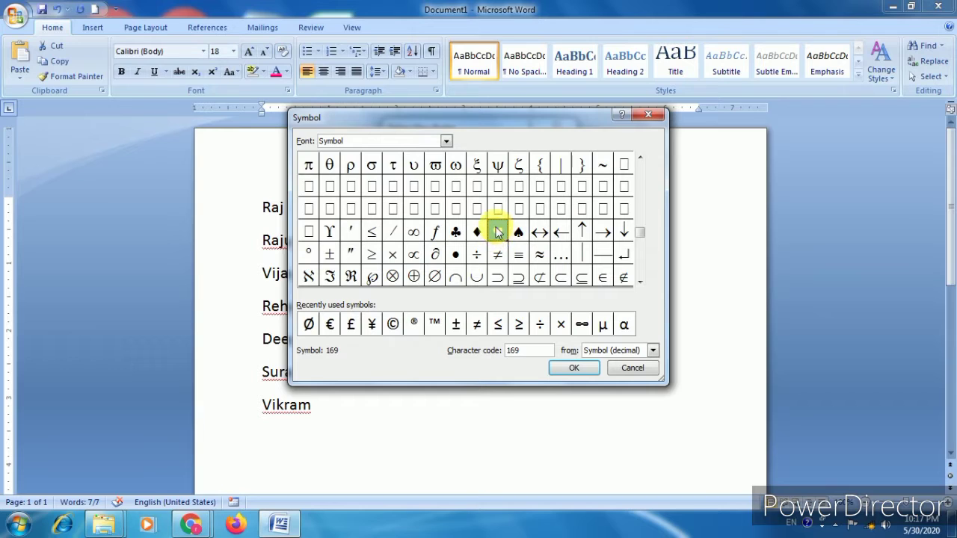
{"action": "left_click", "coordinate": [572, 371]}
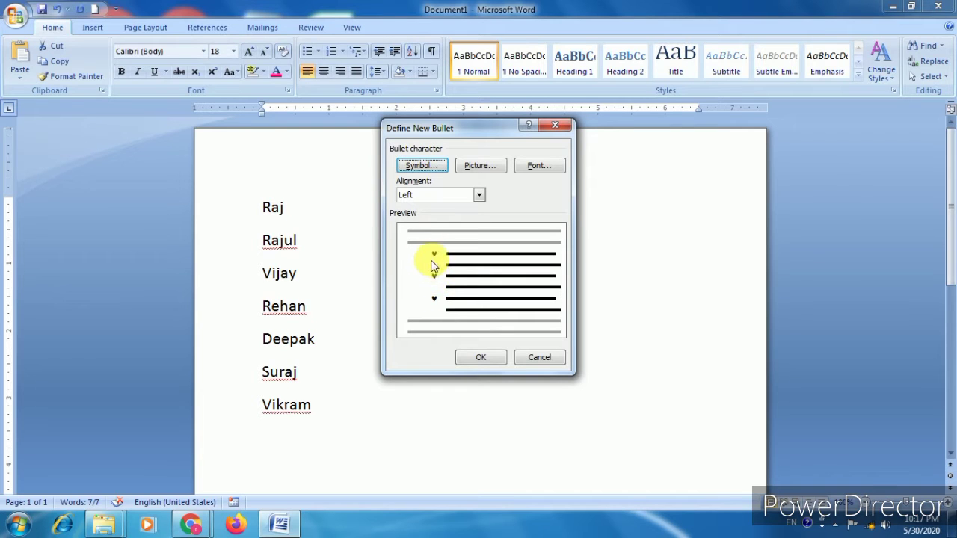
{"action": "left_click", "coordinate": [479, 360]}
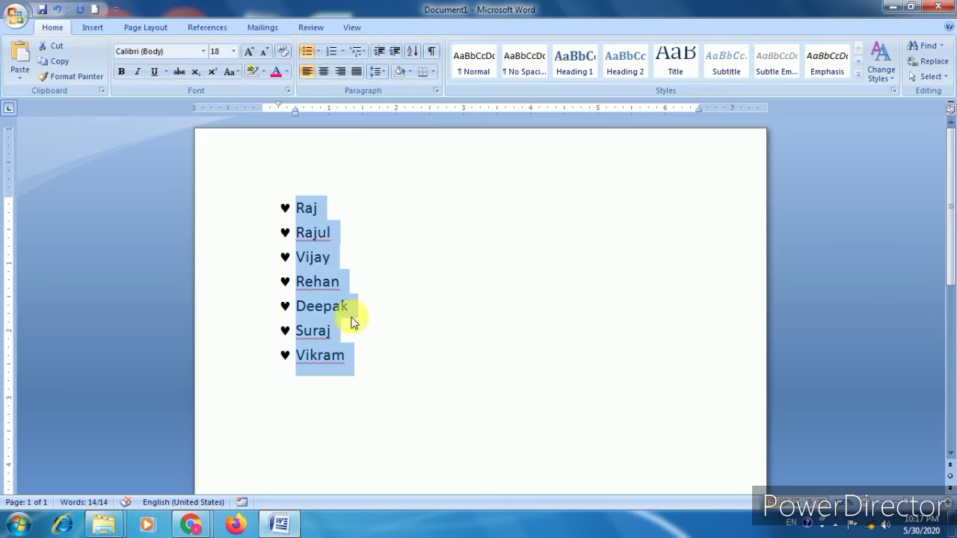
{"action": "left_click", "coordinate": [366, 365]}
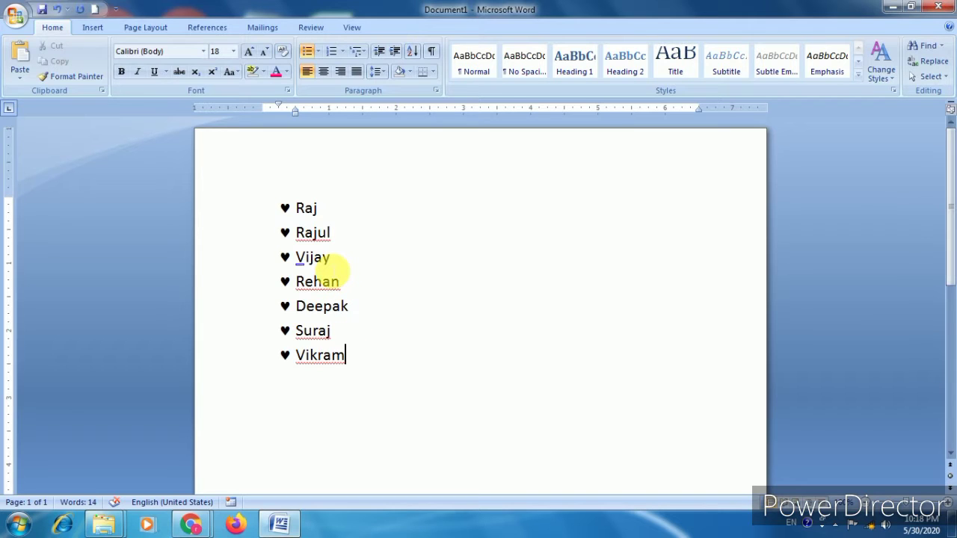
Remove the heart bullets from the entire name list
{"action": "left_click_drag", "start_coordinate": [362, 366], "coordinate": [283, 213]}
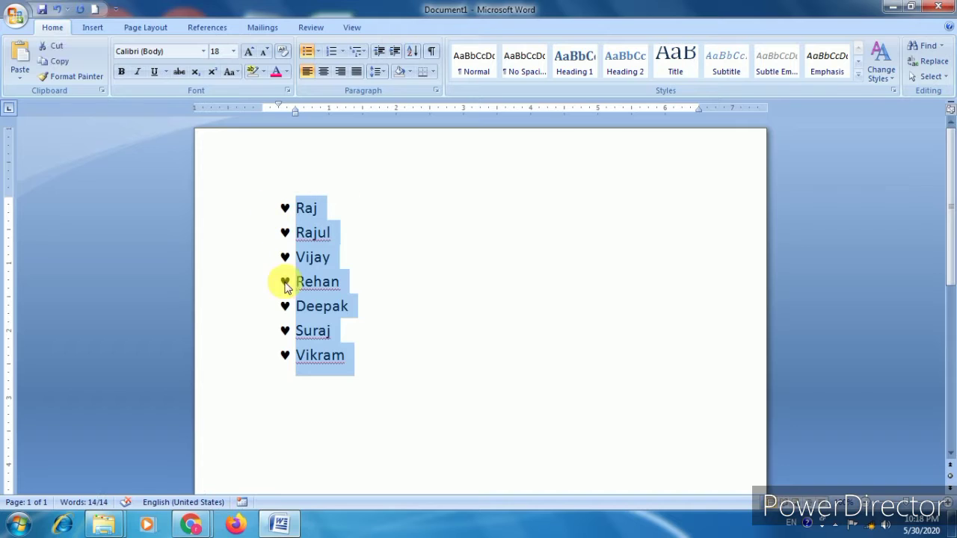
{"action": "left_click", "coordinate": [318, 53]}
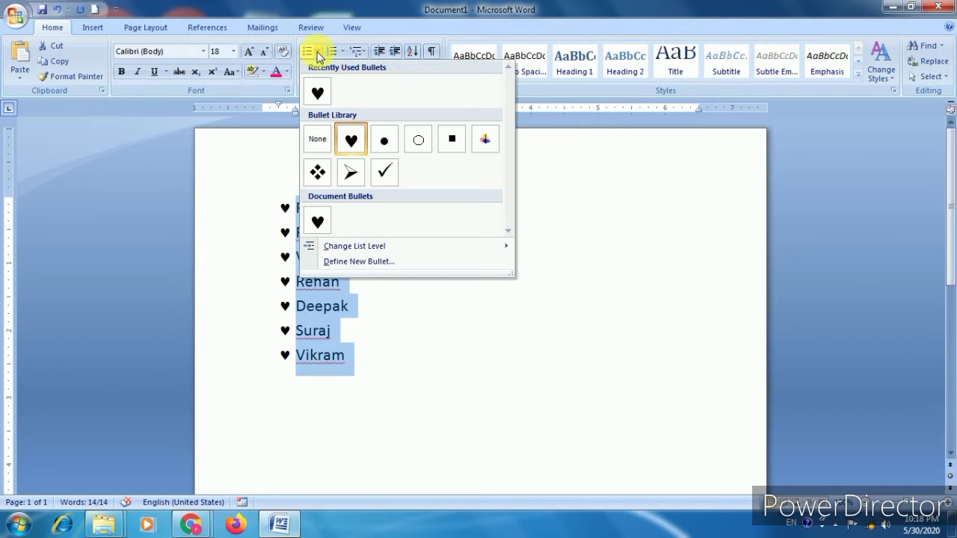
{"action": "left_click", "coordinate": [319, 140]}
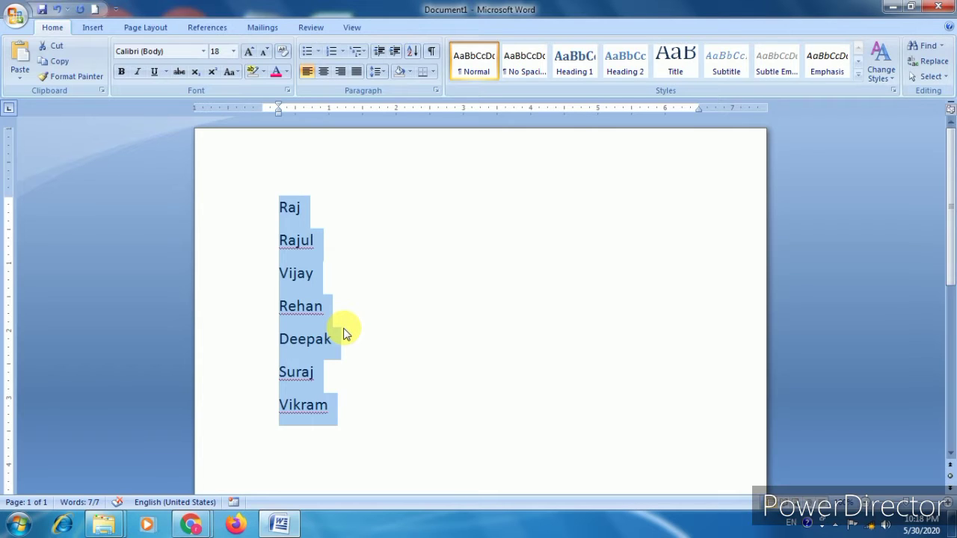
Number the seven names with the 1., 2., 3. format
{"action": "left_click", "coordinate": [343, 53]}
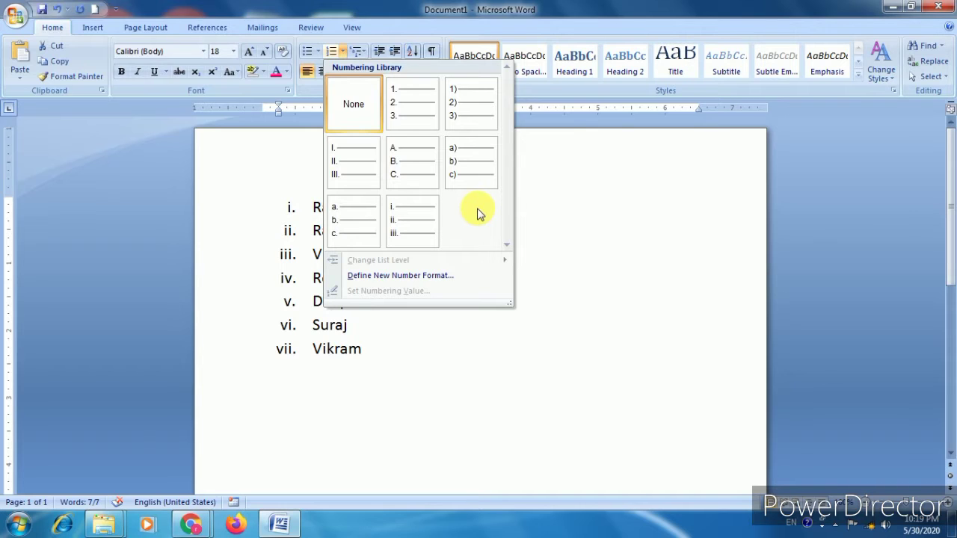
{"action": "left_click", "coordinate": [423, 107]}
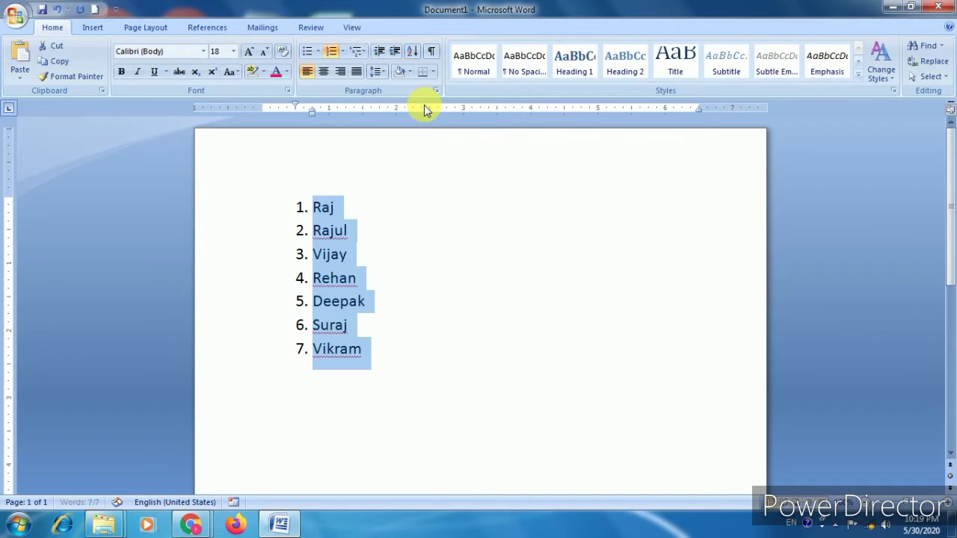
{"action": "left_click", "coordinate": [386, 349]}
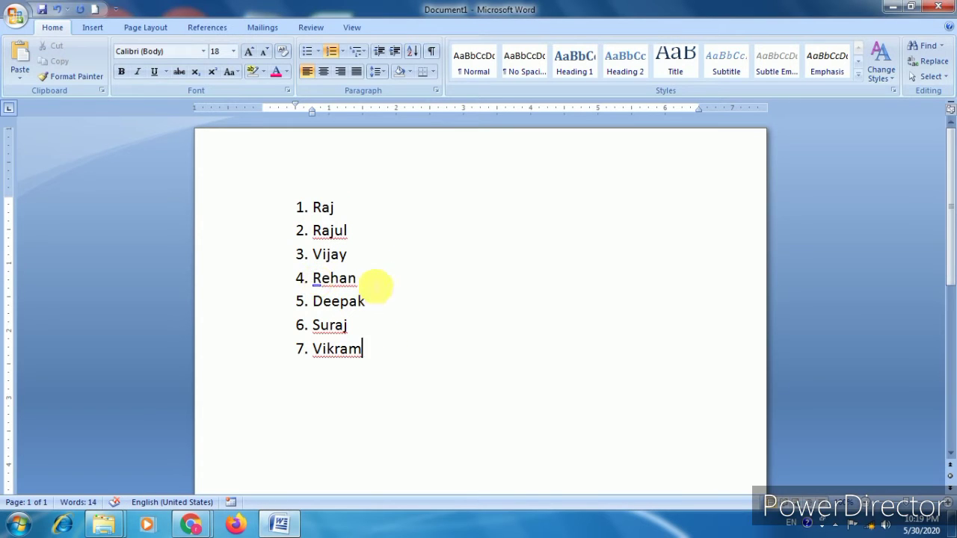
Try the uppercase Roman (I., II., III.) numbering on only the last name and undo it
{"action": "left_click", "coordinate": [377, 286]}
{"action": "left_click_drag", "start_coordinate": [377, 287], "coordinate": [313, 277]}
{"action": "left_click_drag", "start_coordinate": [374, 301], "coordinate": [317, 302]}
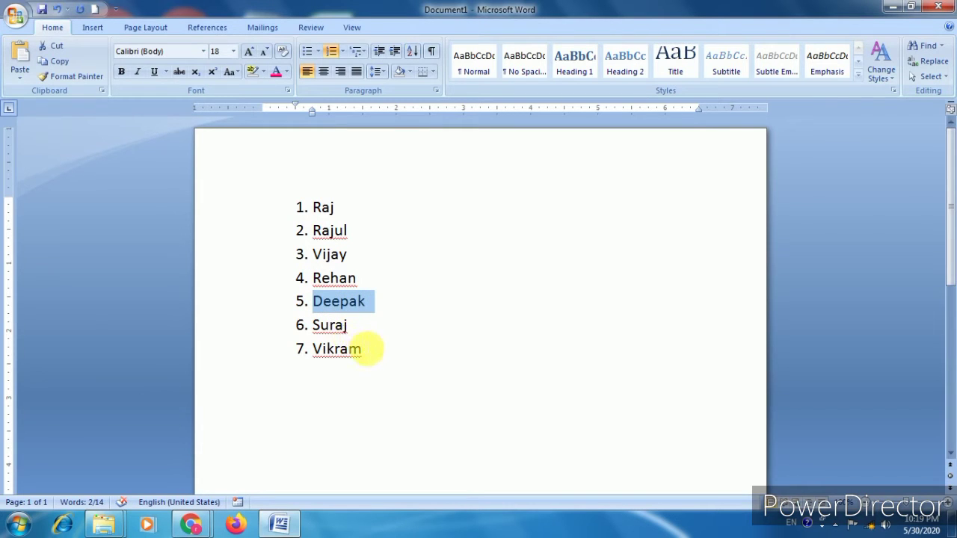
{"action": "left_click", "coordinate": [371, 356]}
{"action": "left_click_drag", "start_coordinate": [370, 356], "coordinate": [317, 351]}
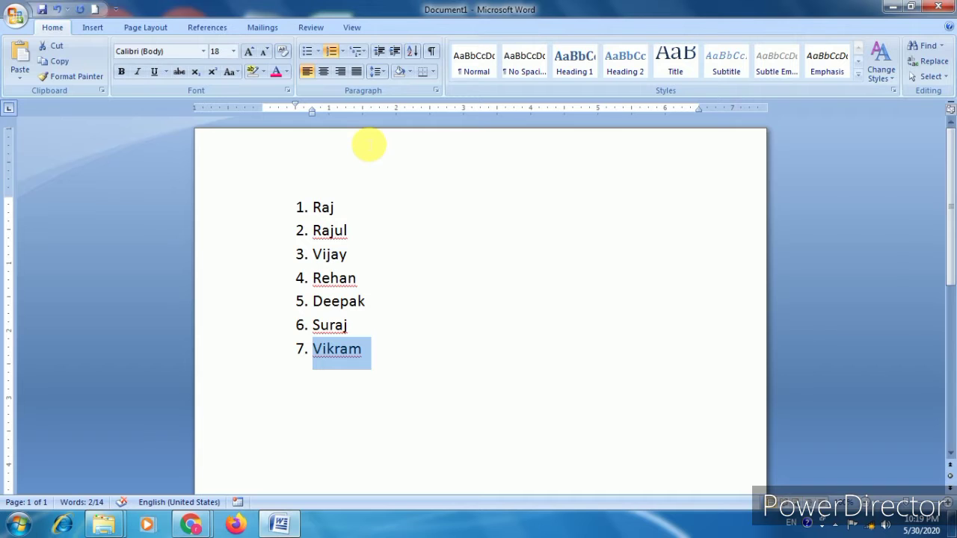
{"action": "left_click", "coordinate": [341, 52]}
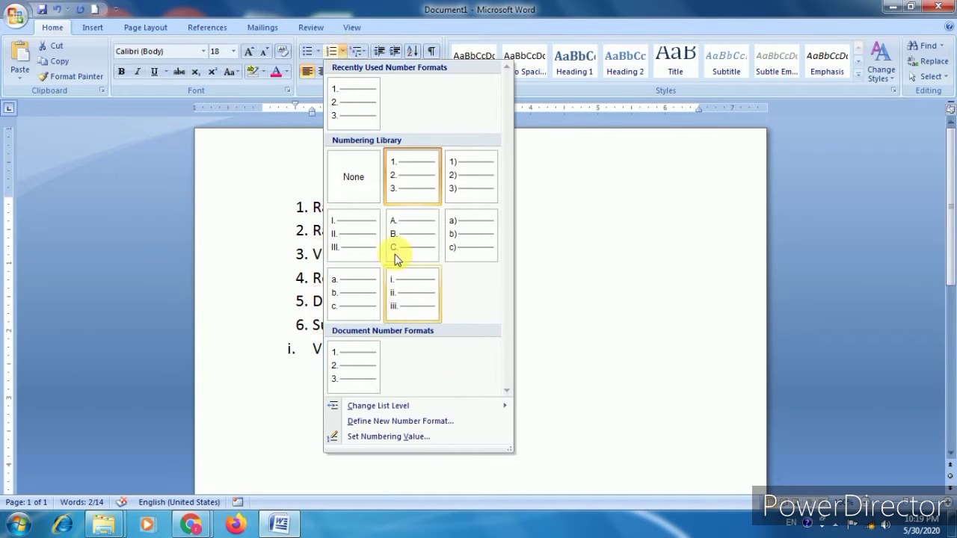
{"action": "left_click", "coordinate": [353, 232]}
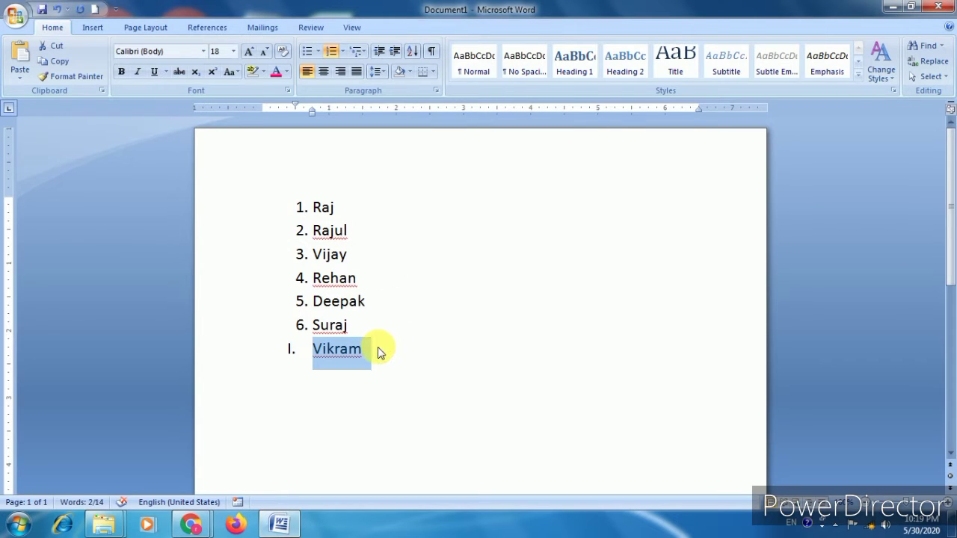
{"action": "key", "text": "ctrl+z"}
Change the numbering of the whole list to uppercase Roman numerals (I., II., III.)
{"action": "key", "text": "ctrl+a"}
{"action": "left_click", "coordinate": [343, 51]}
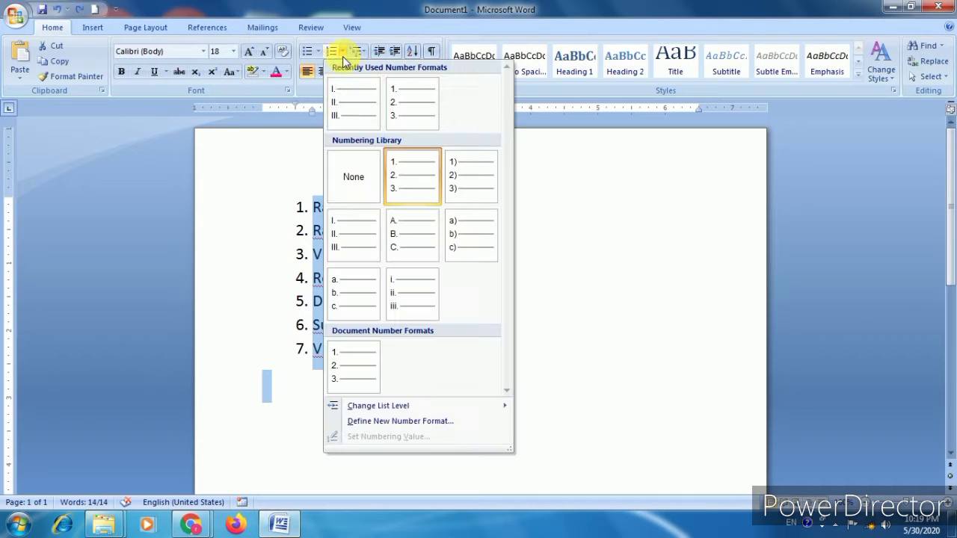
{"action": "left_click", "coordinate": [362, 250]}
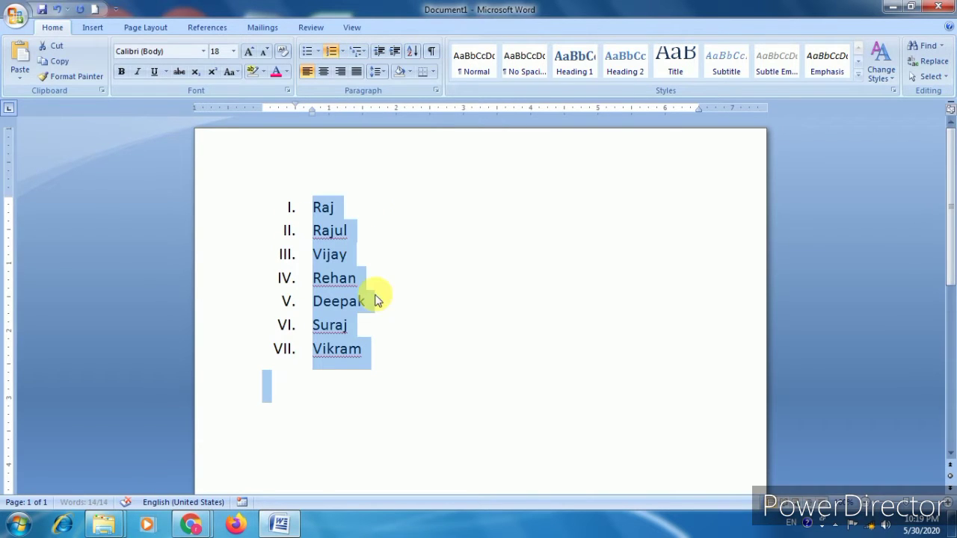
{"action": "left_click", "coordinate": [389, 356]}
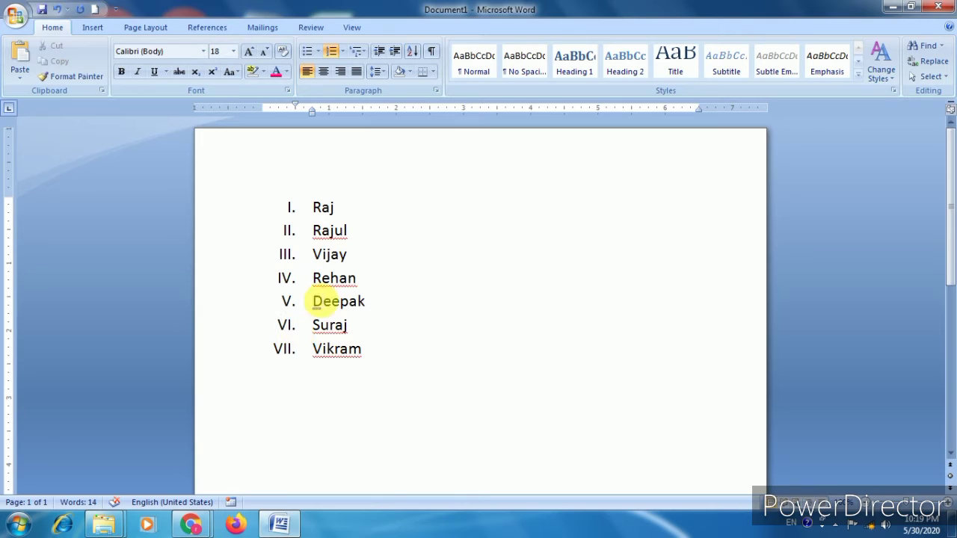
Look over the multilevel list formats without applying one, and delete the entire numbered name list
{"action": "left_click", "coordinate": [358, 58]}
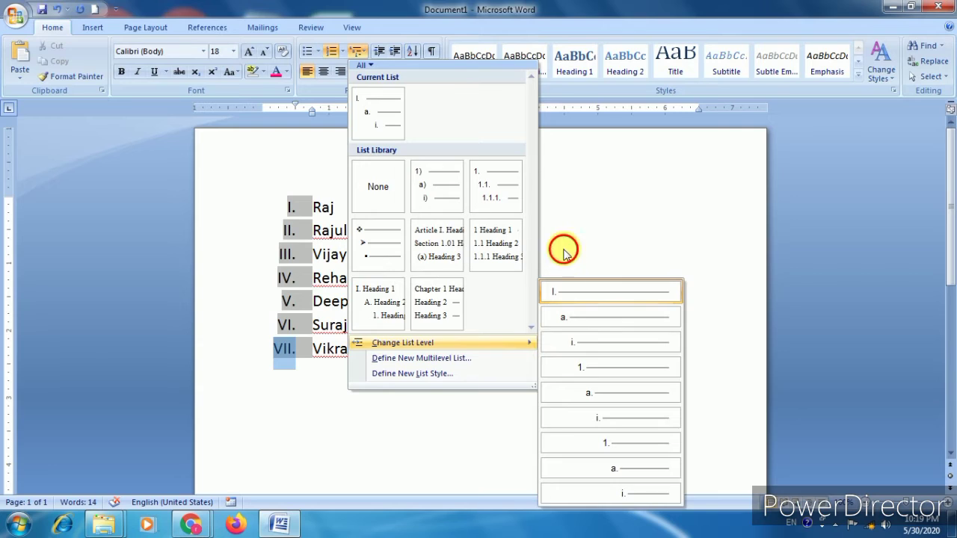
{"action": "left_click", "coordinate": [568, 254]}
{"action": "left_click_drag", "start_coordinate": [363, 348], "coordinate": [284, 206]}
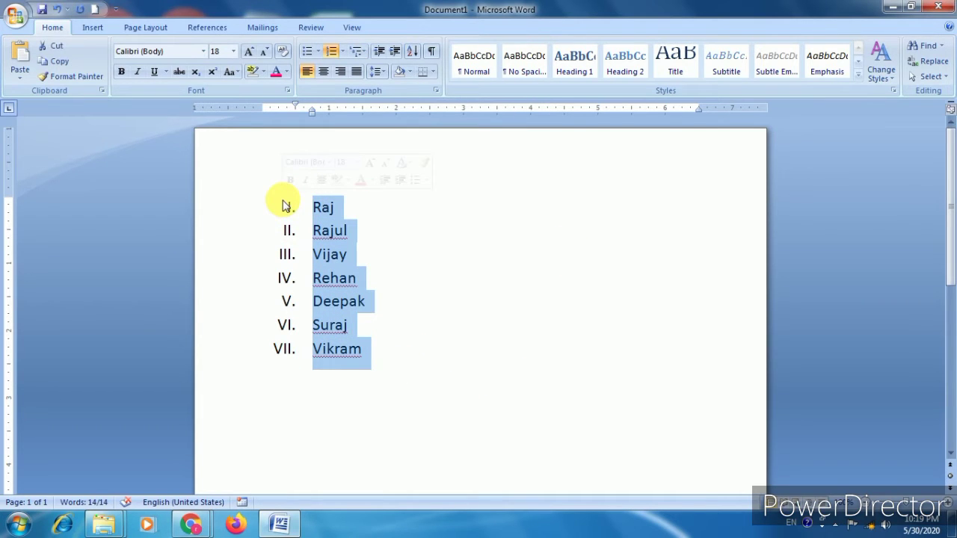
{"action": "key", "text": "Delete"}
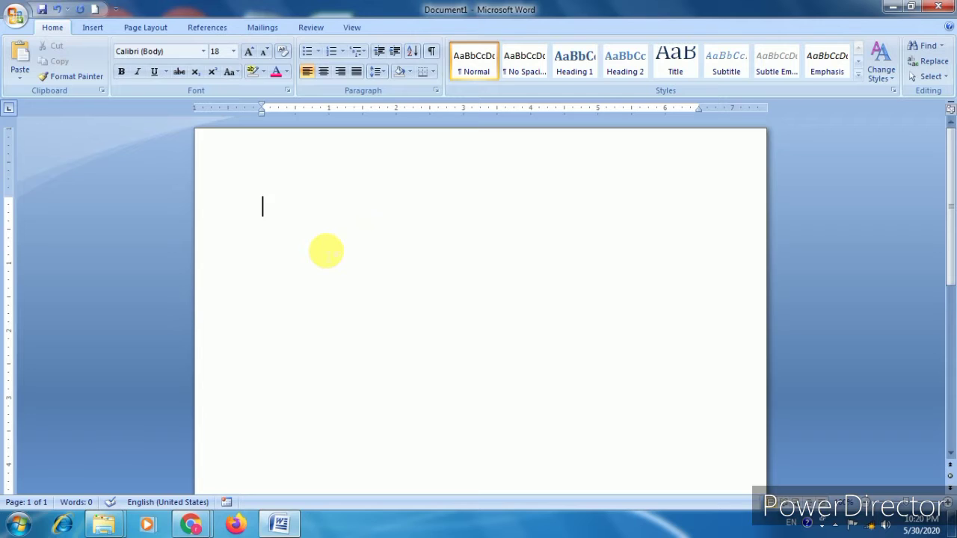
Add the centred title "Poem" on the first line and start a left-aligned line below it
{"action": "key", "text": "ctrl+e"}
{"action": "type", "text": "P"}
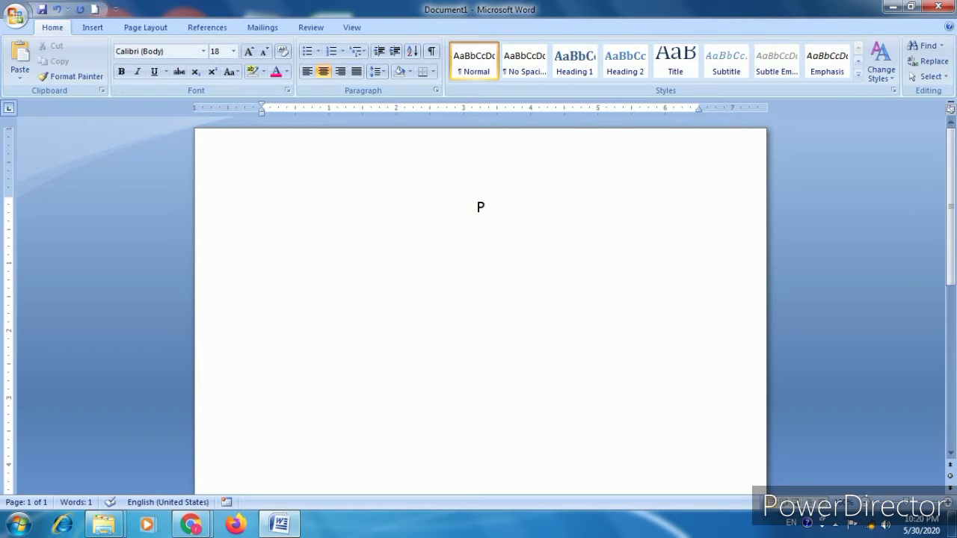
{"action": "type", "text": "oem"}
{"action": "key", "text": "Return"}
{"action": "key", "text": "ctrl+l"}
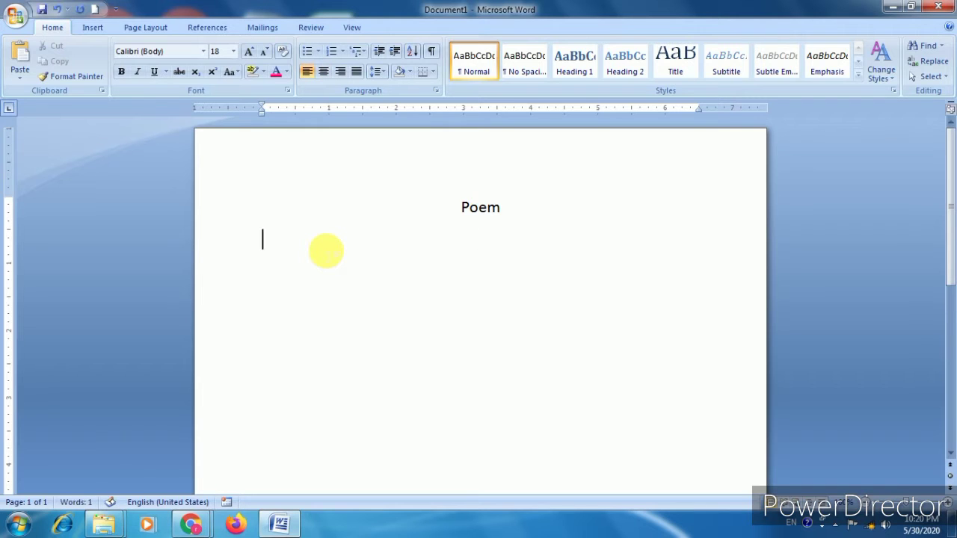
Enlarge the "Poem" title to 26 pt and return to the empty line under it
{"action": "left_click_drag", "start_coordinate": [532, 219], "coordinate": [459, 212]}
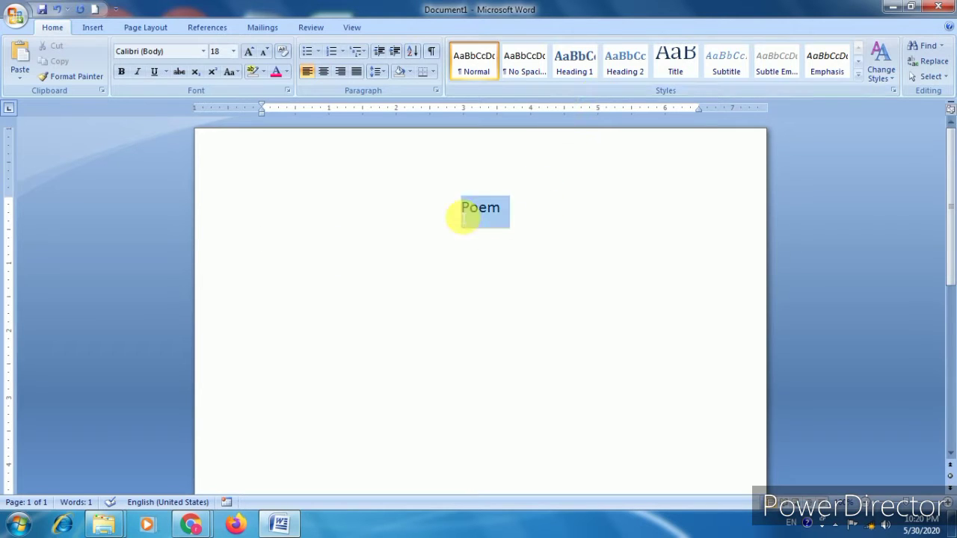
{"action": "key", "text": "ctrl+shift+period"}
{"action": "key", "text": "ctrl+shift+period"}
{"action": "key", "text": "ctrl+shift+period"}
{"action": "key", "text": "ctrl+shift+period"}
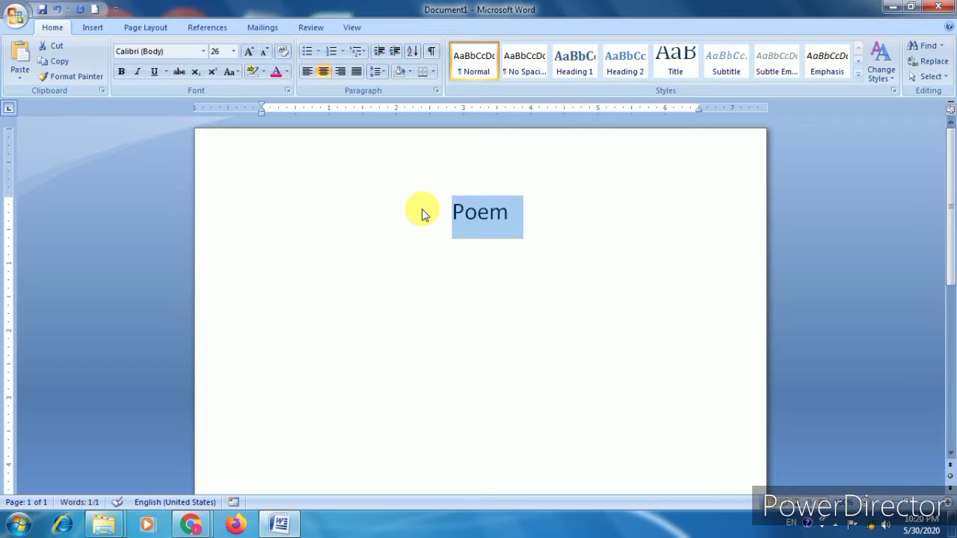
{"action": "key", "text": "Down"}
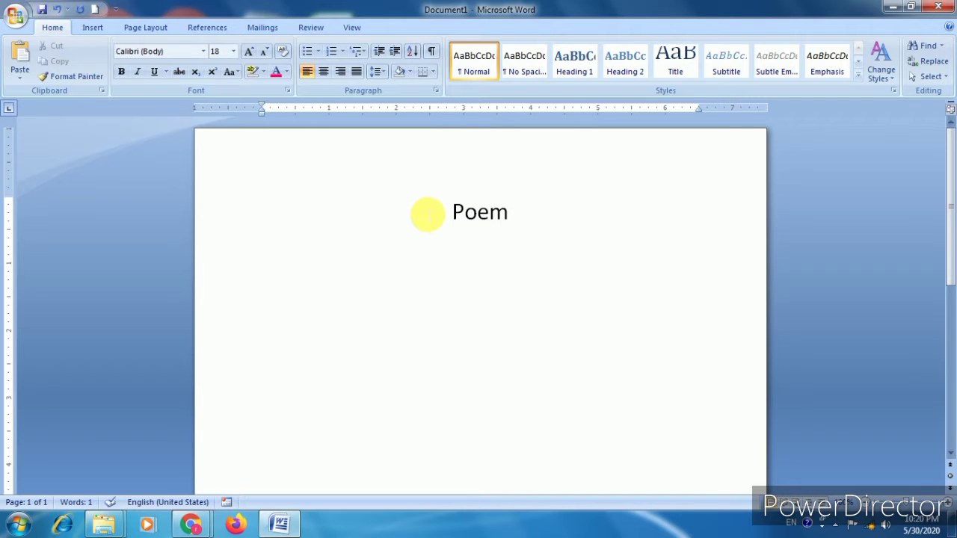
Write three left-aligned filler lines under the title: "Sdfjkhdkljfghagh;afghk;aflg", "Fgskaskl;jfalgkjfa;lkgjaf;kldgjf" and "Adfsgjkfdljh;lkjfdgh;lkdfjh"
{"action": "type", "text": "sd"}
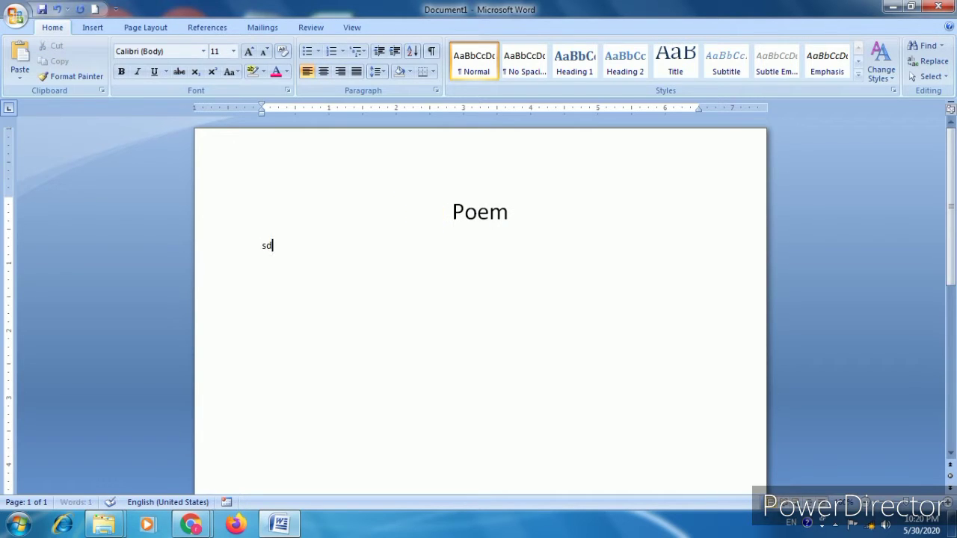
{"action": "type", "text": "fjkhdkljfghagh;afghk;aflg"}
{"action": "key", "text": "Return"}
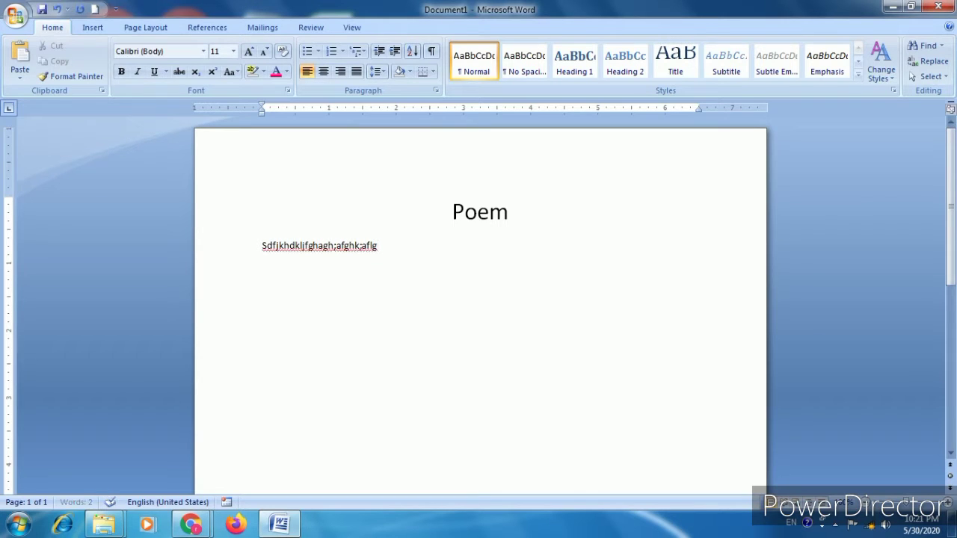
{"action": "type", "text": "fgskaskl;jfalgkjfa;lkgjaf;kldgjf"}
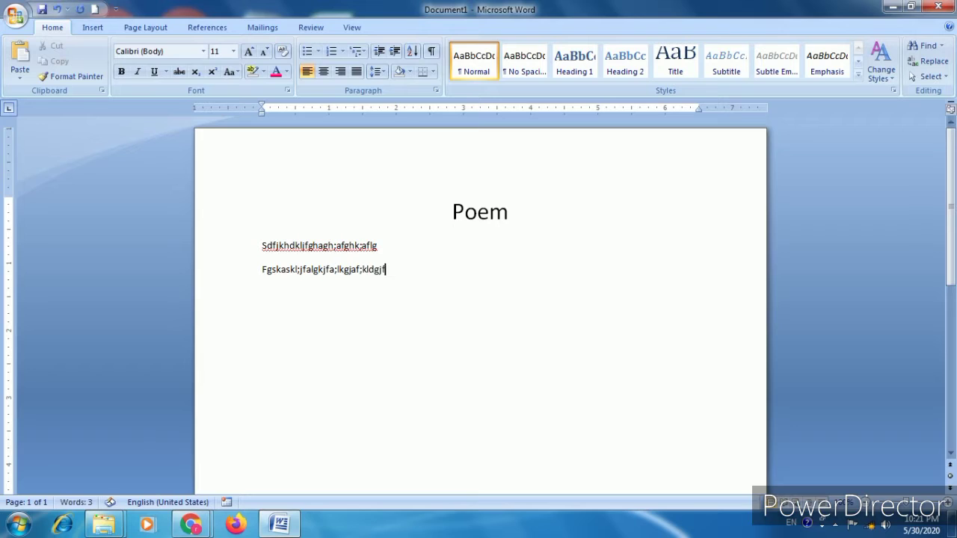
{"action": "key", "text": "Return"}
{"action": "type", "text": "adfsgjkfdljh;lkjfdgh;lkdfjh"}
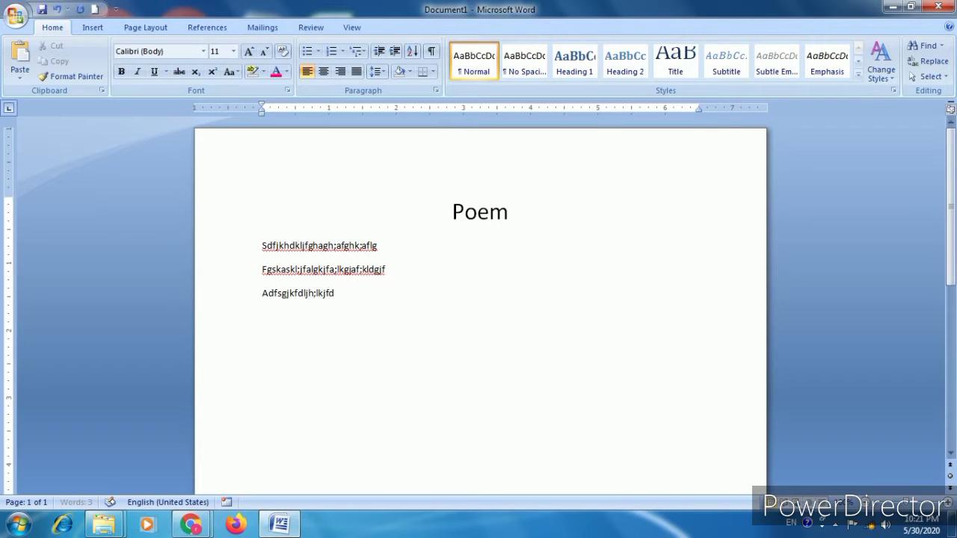
Add a fourth filler line starting with "Sdf;gjklal;kjffdlkjgldfkj", long enough to wrap onto a second row
{"action": "key", "text": "Return"}
{"action": "type", "text": "sdf;gjklal;kjffdlkj"}
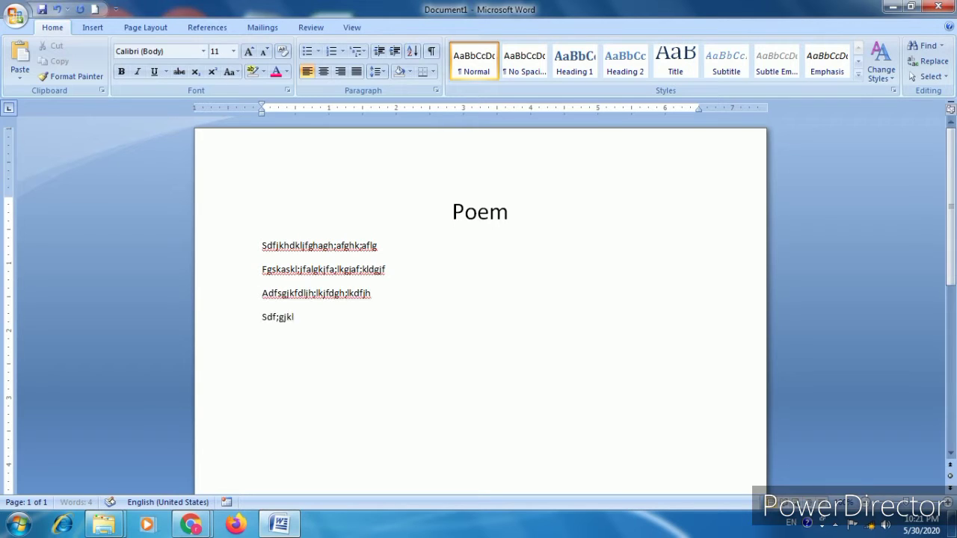
{"action": "type", "text": "gldfkjlkjghlkfdjhlkdfj"}
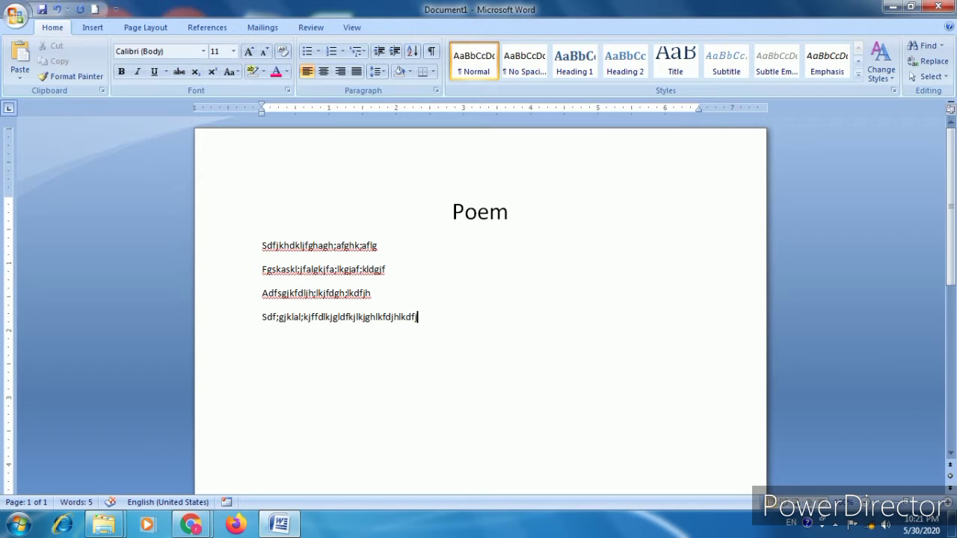
{"action": "type", "text": "fgh;lk;jsdh;lk"}
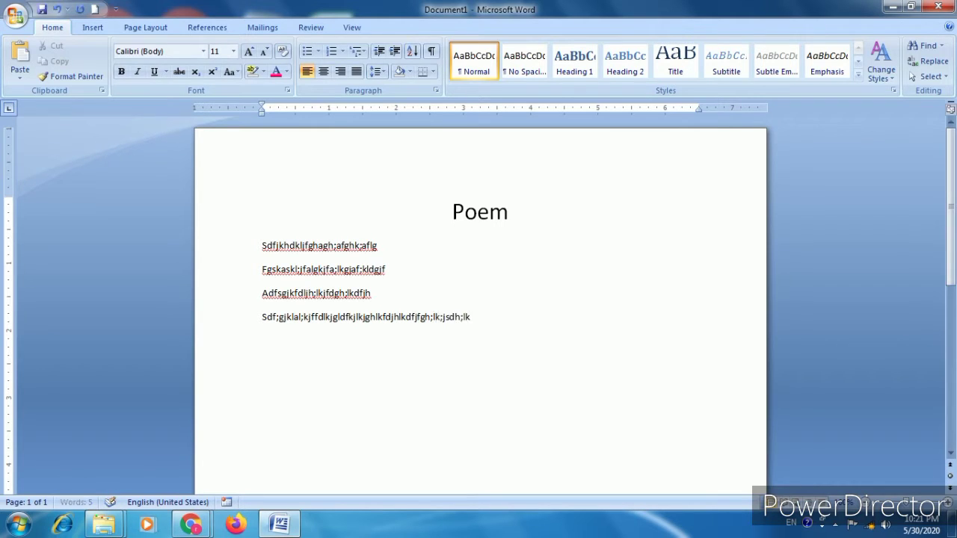
{"action": "type", "text": "slksgjsgh;lkjgh;kjgh'skjh;kljfd"}
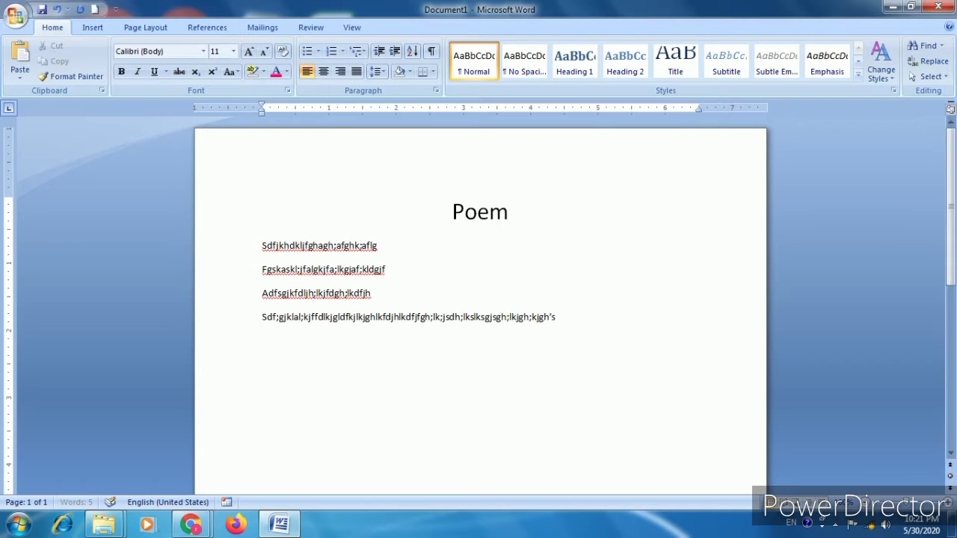
{"action": "type", "text": "hs;ldkhjsg;hkjgh"}
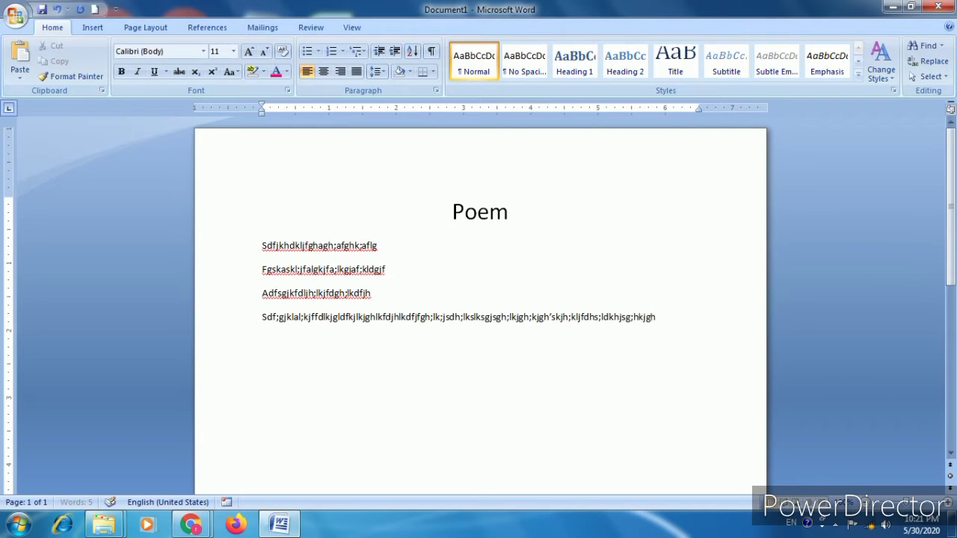
{"action": "type", "text": "lk;jgh;lkjsghl;kj"}
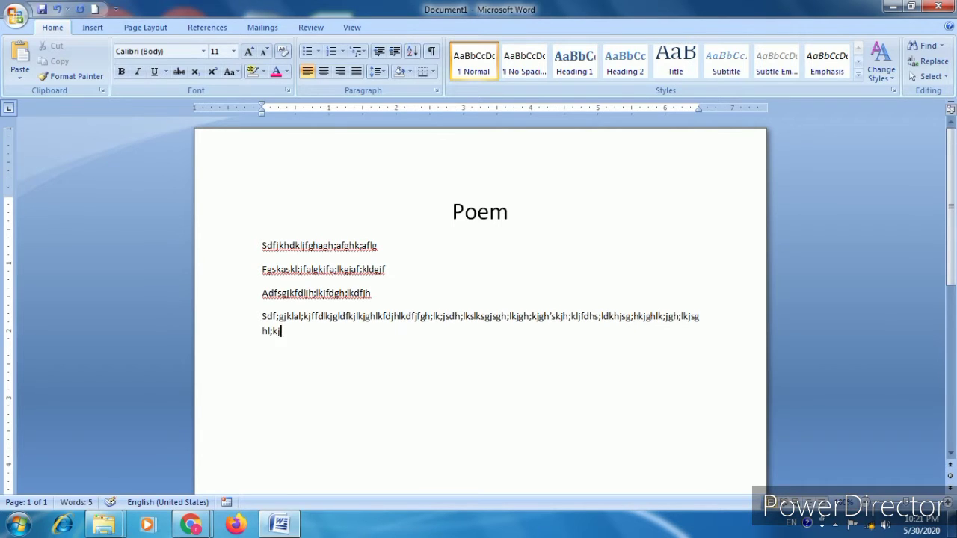
Shorten the fourth line to "Sdf;gjklal;kjffdlkjgldfkjlkjghlkfdjhlkd" and start a new paragraph below it
{"action": "key", "text": "BackSpace"}
{"action": "key", "text": "BackSpace"}
{"action": "key", "text": "BackSpace"}
{"action": "key", "text": "BackSpace"}
{"action": "key", "text": "BackSpace"}
{"action": "key", "text": "BackSpace"}
{"action": "key", "text": "BackSpace"}
{"action": "key", "text": "BackSpace"}
{"action": "key", "text": "BackSpace"}
{"action": "key", "text": "BackSpace"}
{"action": "key", "text": "BackSpace"}
{"action": "key", "text": "BackSpace"}
{"action": "key", "text": "BackSpace"}
{"action": "key", "text": "BackSpace"}
{"action": "key", "text": "BackSpace"}
{"action": "key", "text": "BackSpace"}
{"action": "key", "text": "BackSpace"}
{"action": "key", "text": "BackSpace"}
{"action": "key", "text": "BackSpace"}
{"action": "key", "text": "BackSpace"}
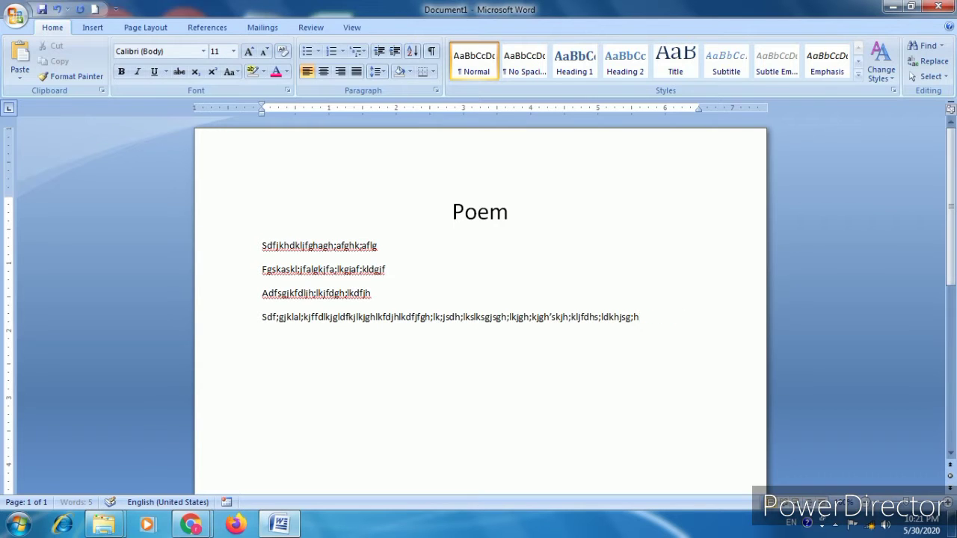
{"action": "key", "text": "BackSpace"}
{"action": "key", "text": "BackSpace"}
{"action": "key", "text": "BackSpace"}
{"action": "key", "text": "BackSpace"}
{"action": "key", "text": "BackSpace"}
{"action": "key", "text": "BackSpace"}
{"action": "key", "text": "BackSpace"}
{"action": "key", "text": "BackSpace"}
{"action": "key", "text": "BackSpace"}
{"action": "key", "text": "BackSpace"}
{"action": "key", "text": "BackSpace"}
{"action": "key", "text": "BackSpace"}
{"action": "key", "text": "BackSpace"}
{"action": "key", "text": "BackSpace"}
{"action": "key", "text": "BackSpace"}
{"action": "key", "text": "BackSpace"}
{"action": "key", "text": "BackSpace"}
{"action": "key", "text": "BackSpace"}
{"action": "key", "text": "BackSpace"}
{"action": "key", "text": "BackSpace"}
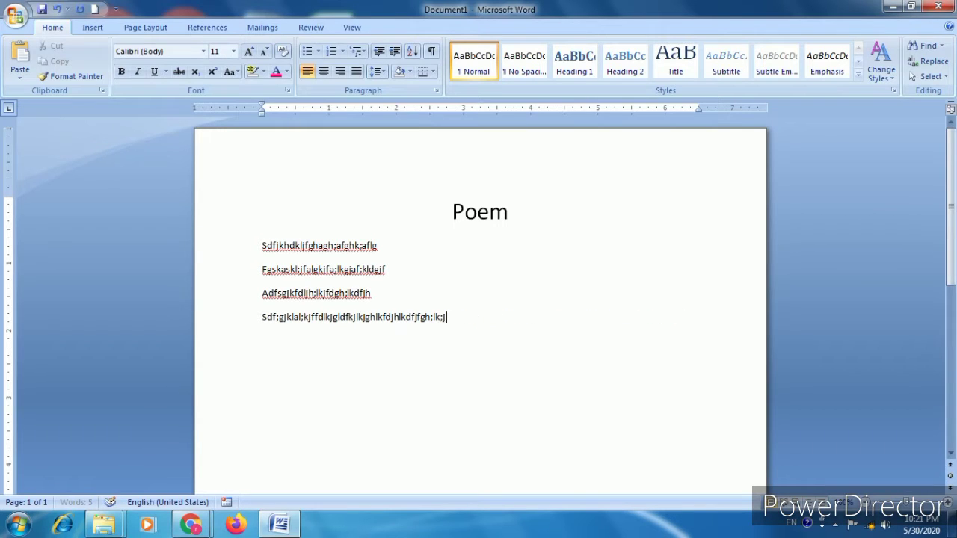
{"action": "key", "text": "BackSpace"}
{"action": "key", "text": "BackSpace"}
{"action": "key", "text": "BackSpace"}
{"action": "key", "text": "BackSpace"}
{"action": "key", "text": "Return"}
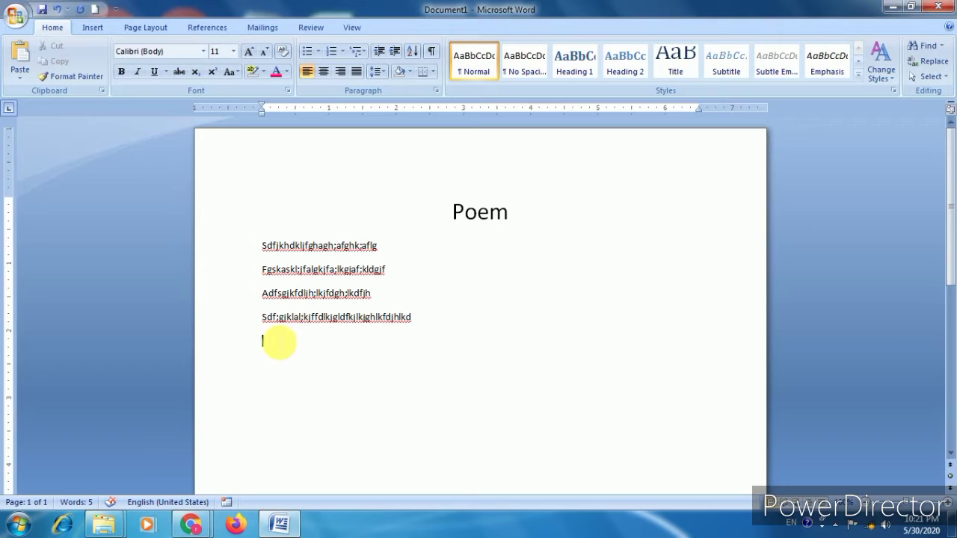
Increase the left indent of the empty paragraph below the first stanza to 3 inches on the ruler
{"action": "left_click", "coordinate": [398, 53]}
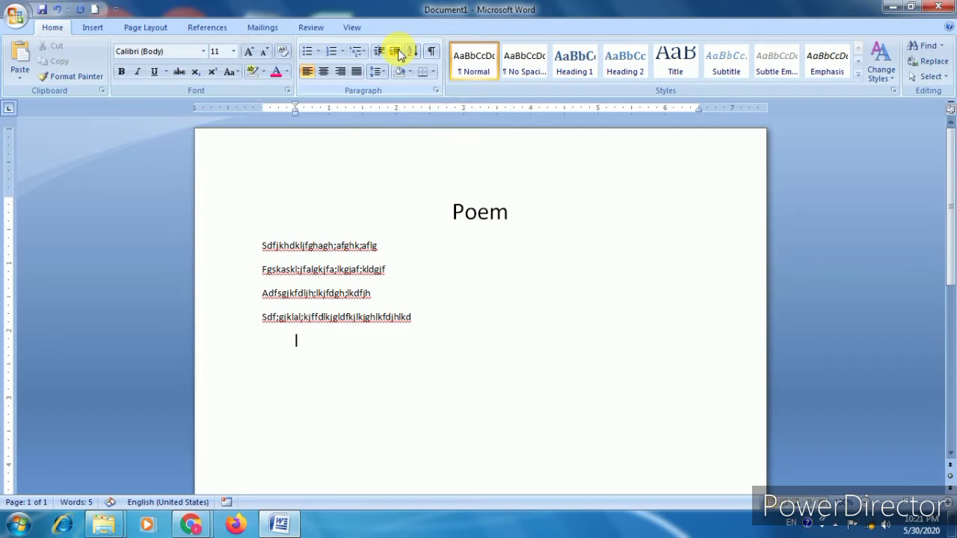
{"action": "left_click", "coordinate": [398, 54]}
{"action": "left_click", "coordinate": [398, 54]}
{"action": "left_click", "coordinate": [399, 54]}
{"action": "left_click", "coordinate": [399, 54]}
{"action": "left_click", "coordinate": [399, 54]}
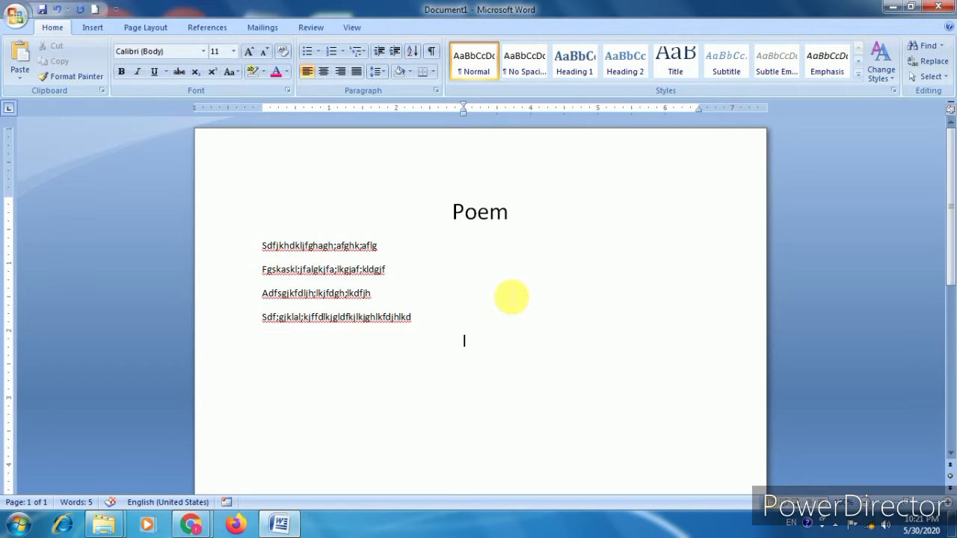
Write a second stanza of four filler lines at the increased indent, and start an empty line after it
{"action": "type", "text": "sdgfahdflghadfk"}
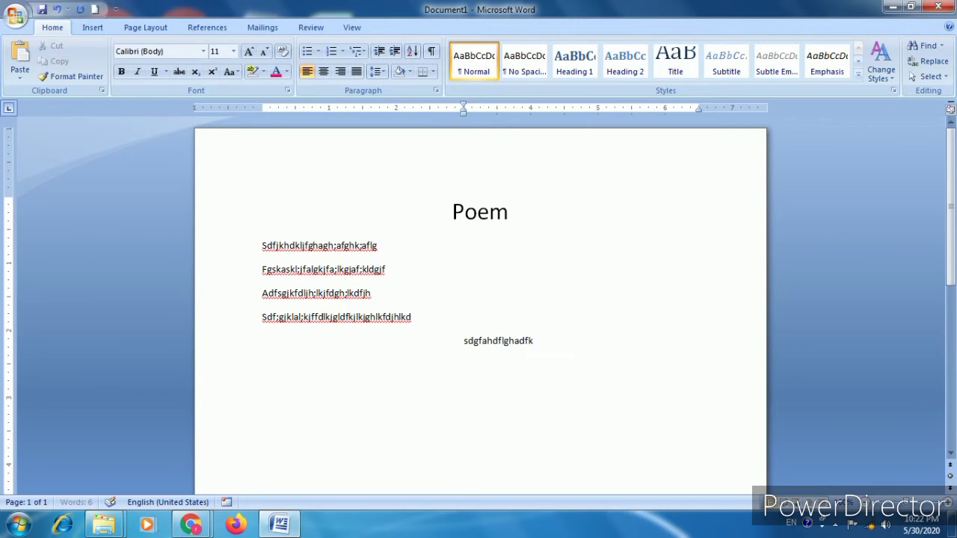
{"action": "type", "text": "lghdkafljghkjdfg"}
{"action": "key", "text": "Return"}
{"action": "type", "text": "dfg"}
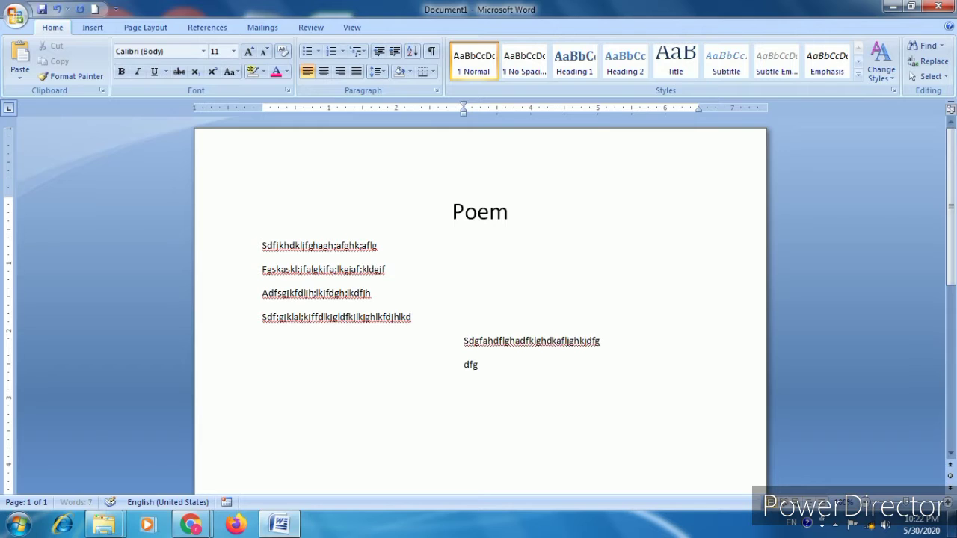
{"action": "type", "text": "jdfkgjdfklgjdfkljkljgfdlkjhlkflk"}
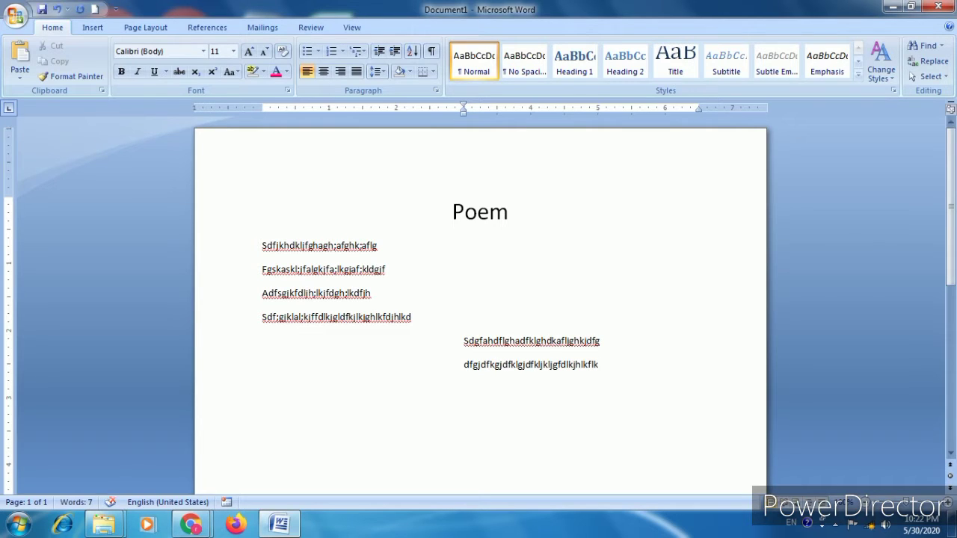
{"action": "key", "text": "Return"}
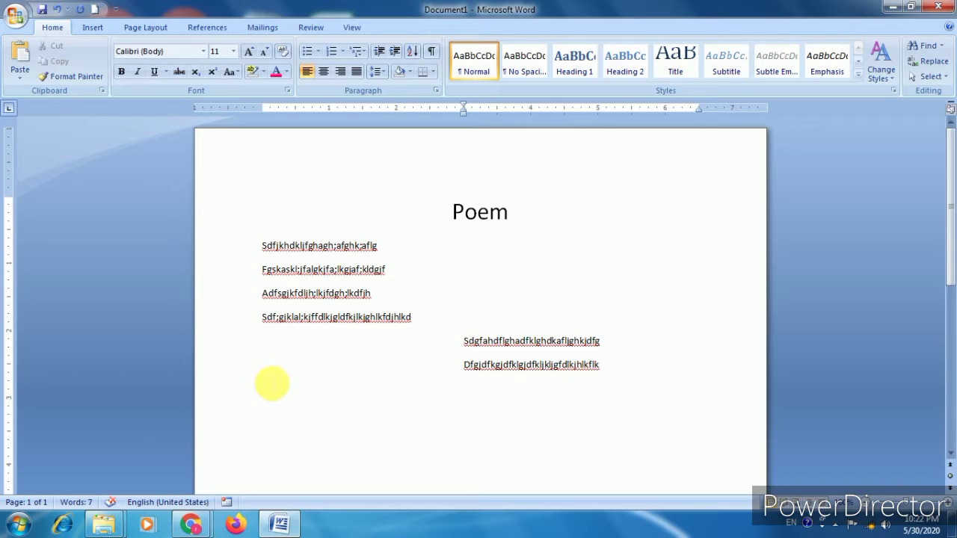
{"action": "type", "text": "Dgkdfjglkjhlgkdsjh;gjh"}
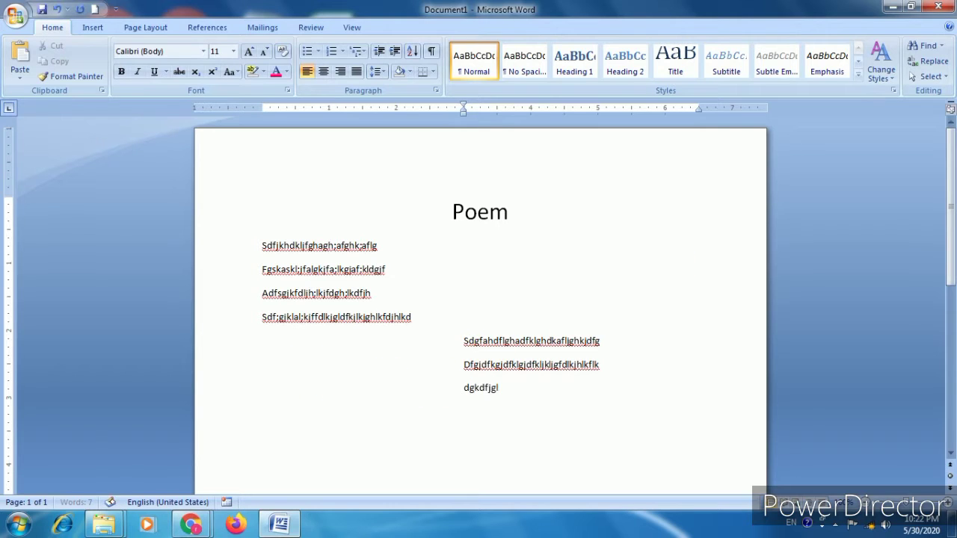
{"action": "type", "text": ";glksjhk;lgh"}
{"action": "key", "text": "Return"}
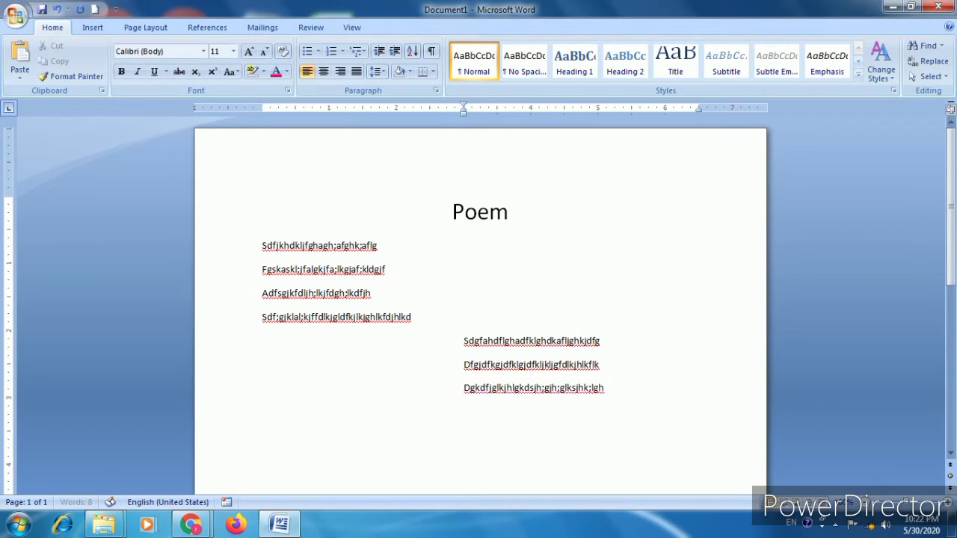
{"action": "type", "text": "Dfhjdlkjdf;lhjdf;ljh;ldfh;ljfdh;ljl;fdj"}
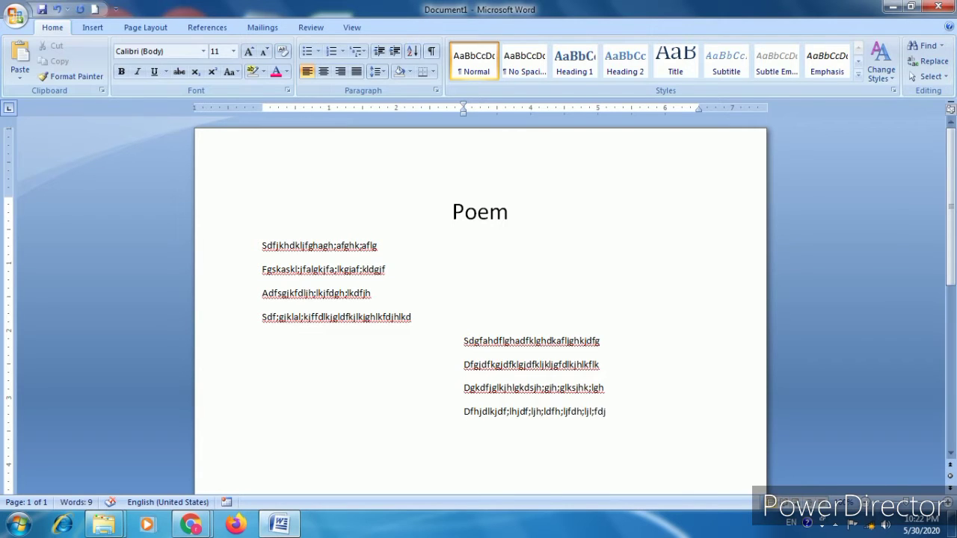
{"action": "key", "text": "Return"}
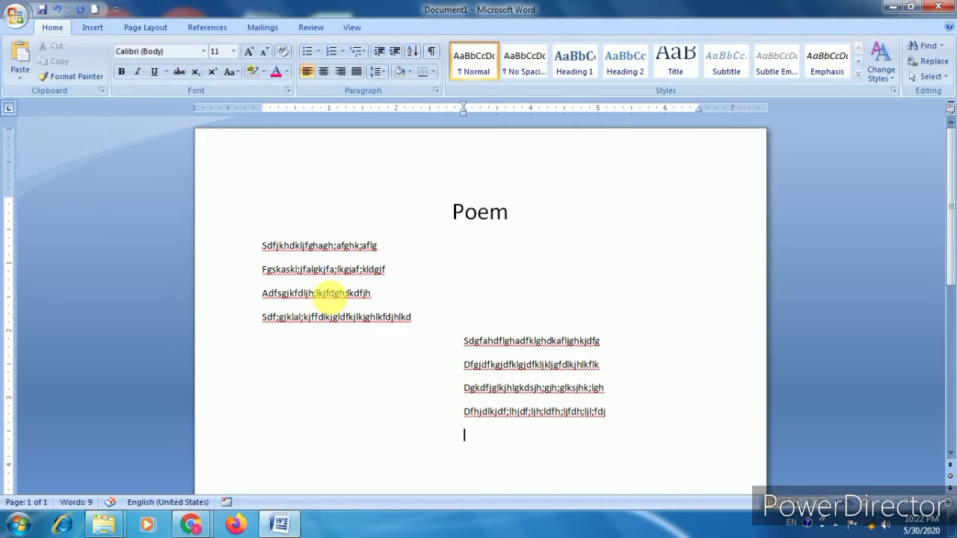
Decrease the indent of the empty line below the second stanza back to the left margin
{"action": "left_click", "coordinate": [380, 53]}
{"action": "left_click", "coordinate": [380, 52]}
{"action": "left_click", "coordinate": [380, 52]}
{"action": "left_click", "coordinate": [380, 52]}
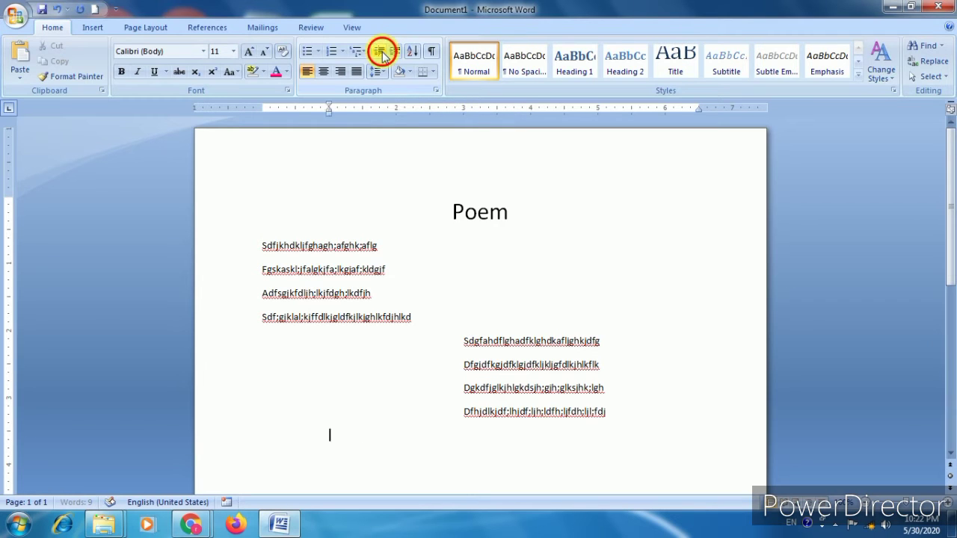
{"action": "left_click", "coordinate": [380, 52]}
{"action": "left_click", "coordinate": [379, 53]}
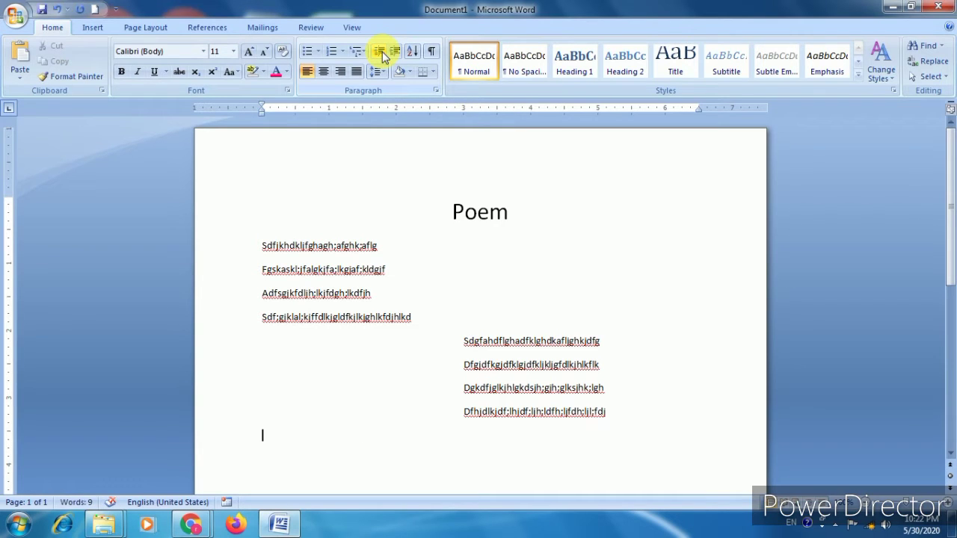
Write two filler lines at the left margin as a third stanza: "Dkljh;sljh;lj;lflffg" and "Fgh;lfgdkkkhg;l"
{"action": "type", "text": "Dkljh;sljh;lj;lflf"}
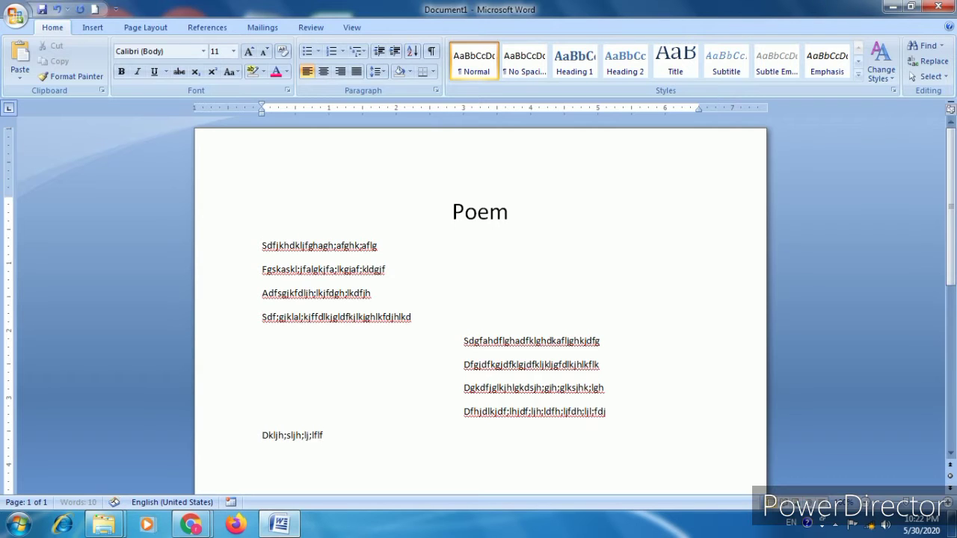
{"action": "type", "text": "fg"}
{"action": "key", "text": "Return"}
{"action": "type", "text": "Fgh;lfgdkkkhg;l"}
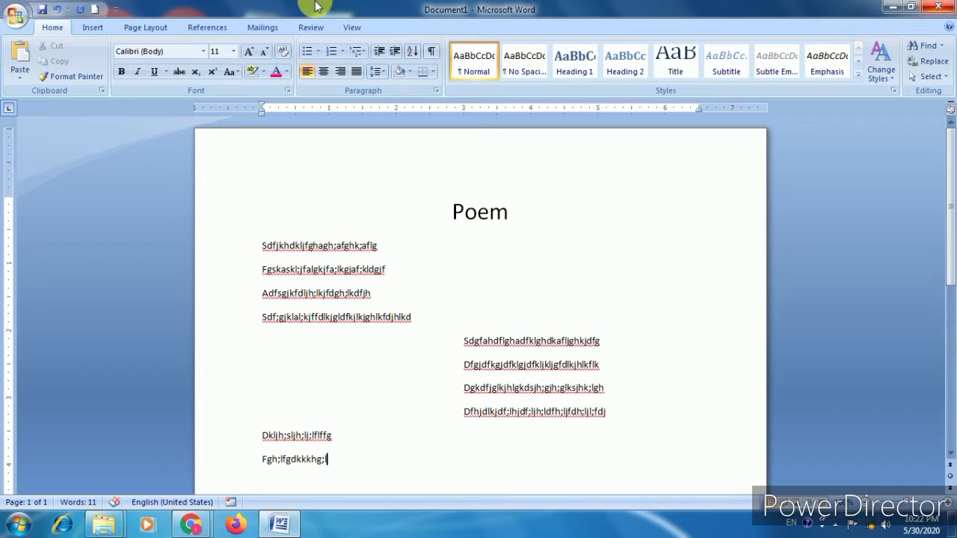
Highlight the first stanza and the indented second stanza in turn to compare their positions, and clear the selection
{"action": "left_click_drag", "start_coordinate": [262, 243], "coordinate": [323, 338]}
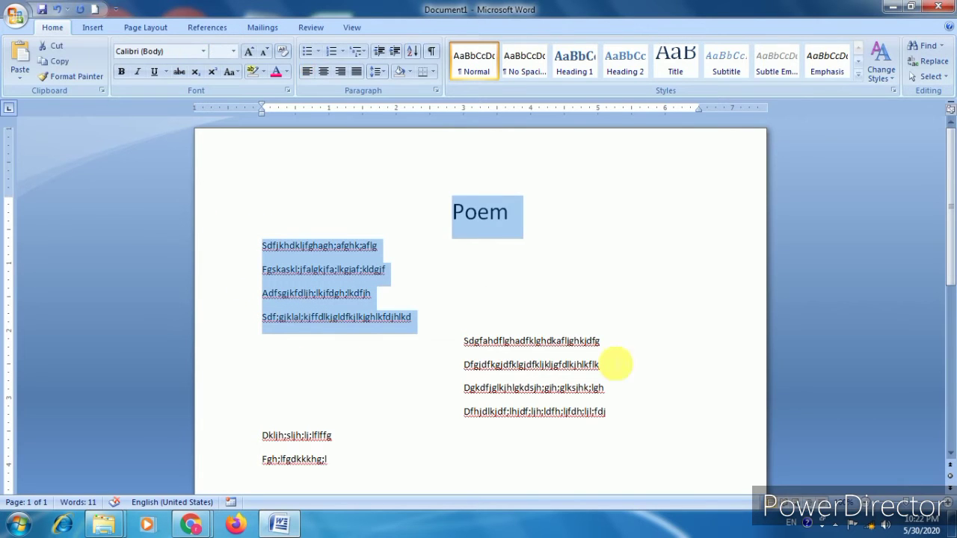
{"action": "left_click_drag", "start_coordinate": [463, 341], "coordinate": [598, 422]}
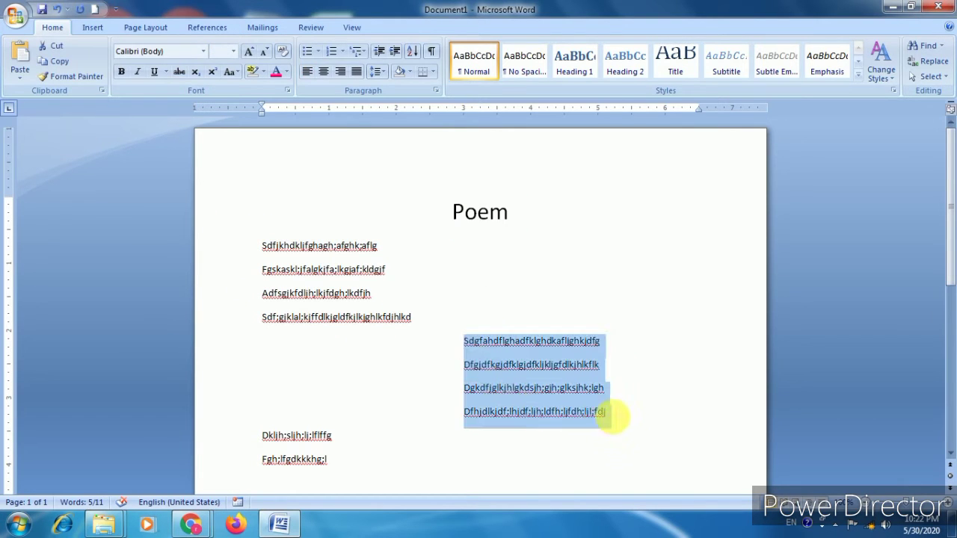
{"action": "left_click", "coordinate": [565, 450]}
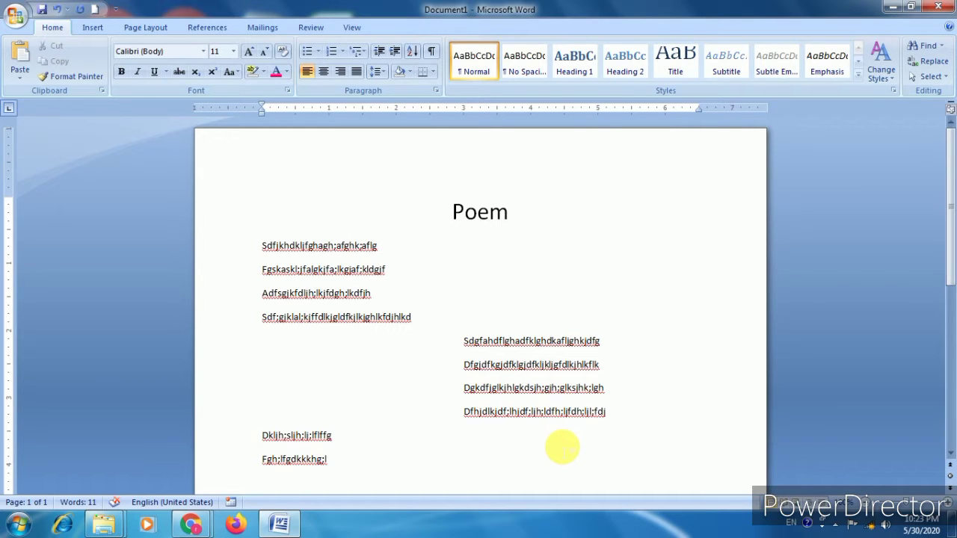
Replace the whole poem with the numbers 5, 9, 3, 7, 2, 0, 8, 1 and 4, each on its own line
{"action": "key", "text": "ctrl+a"}
{"action": "key", "text": "BackSpace"}
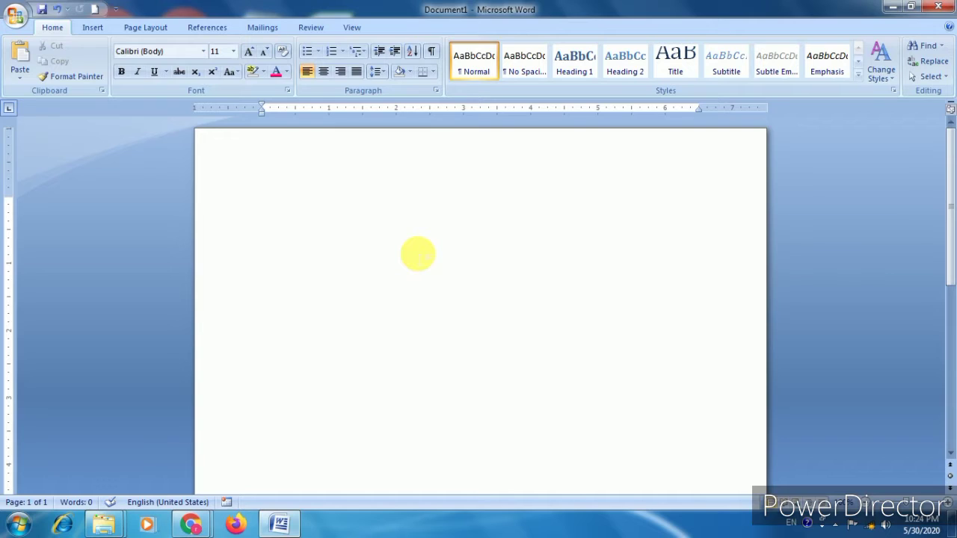
{"action": "type", "text": "5"}
{"action": "key", "text": "Return"}
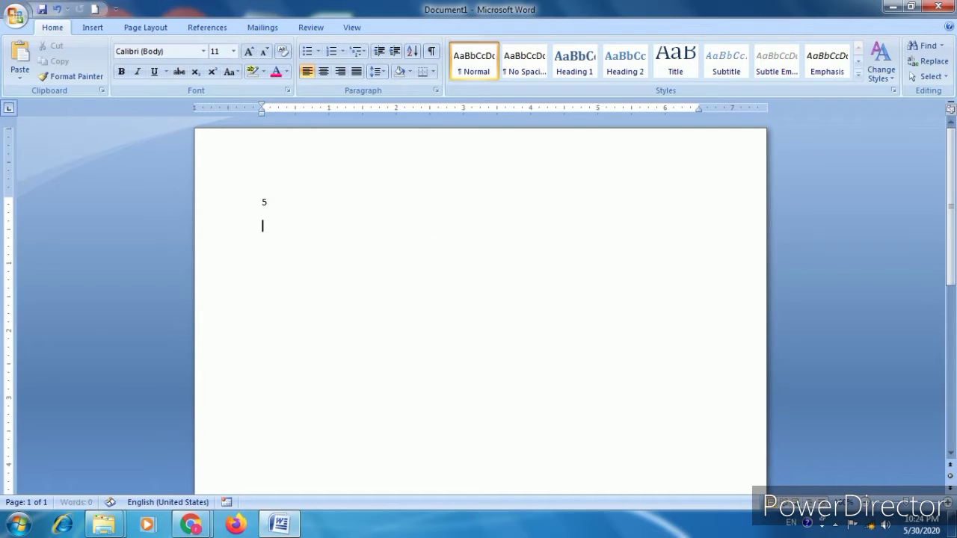
{"action": "type", "text": "9"}
{"action": "key", "text": "Return"}
{"action": "type", "text": "3"}
{"action": "key", "text": "Return"}
{"action": "type", "text": "7"}
{"action": "key", "text": "Return"}
{"action": "type", "text": "2"}
{"action": "key", "text": "Return"}
{"action": "type", "text": "0"}
{"action": "key", "text": "Return"}
{"action": "type", "text": "8"}
{"action": "key", "text": "Return"}
{"action": "type", "text": "1"}
{"action": "key", "text": "Return"}
{"action": "type", "text": "4"}
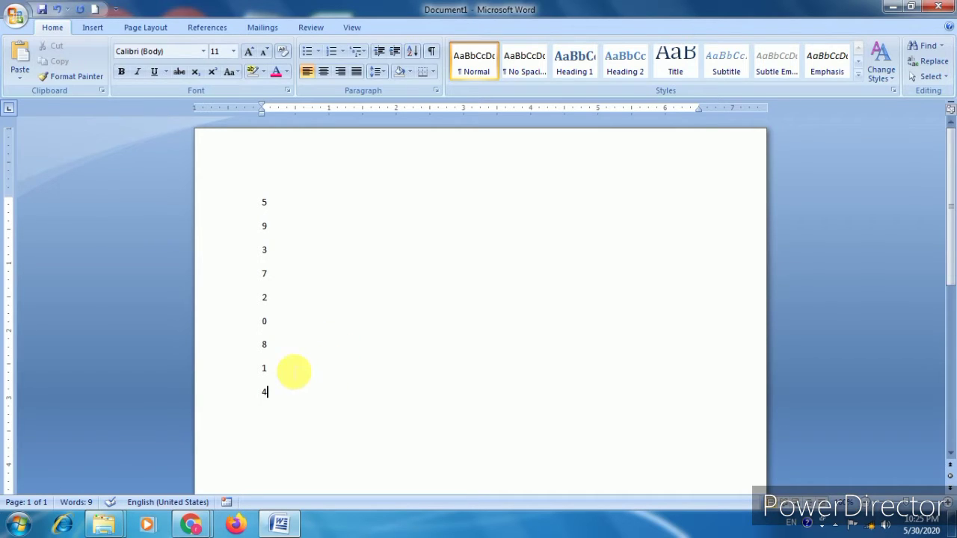
Sort the list of numbers by paragraph in ascending order, using the Number type
{"action": "left_click_drag", "start_coordinate": [263, 202], "coordinate": [290, 399]}
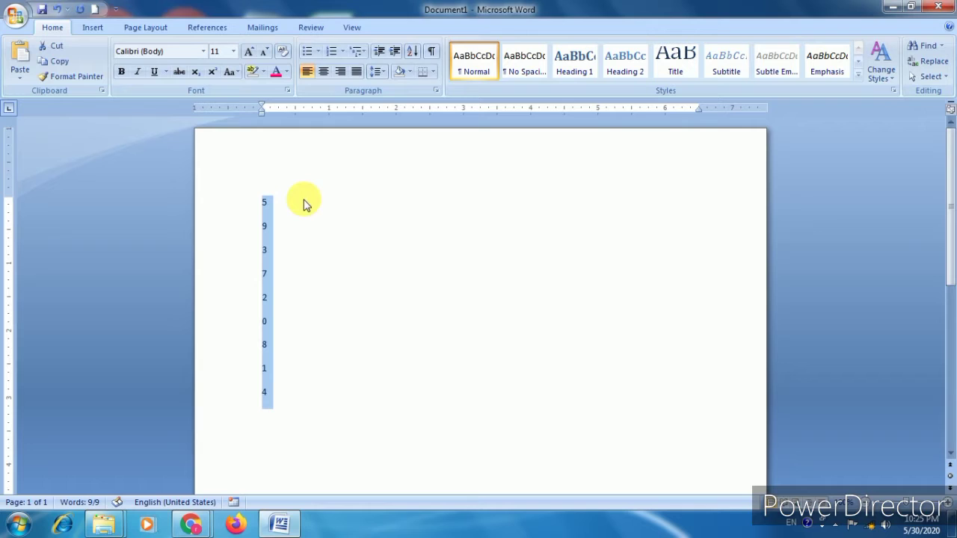
{"action": "left_click", "coordinate": [414, 51]}
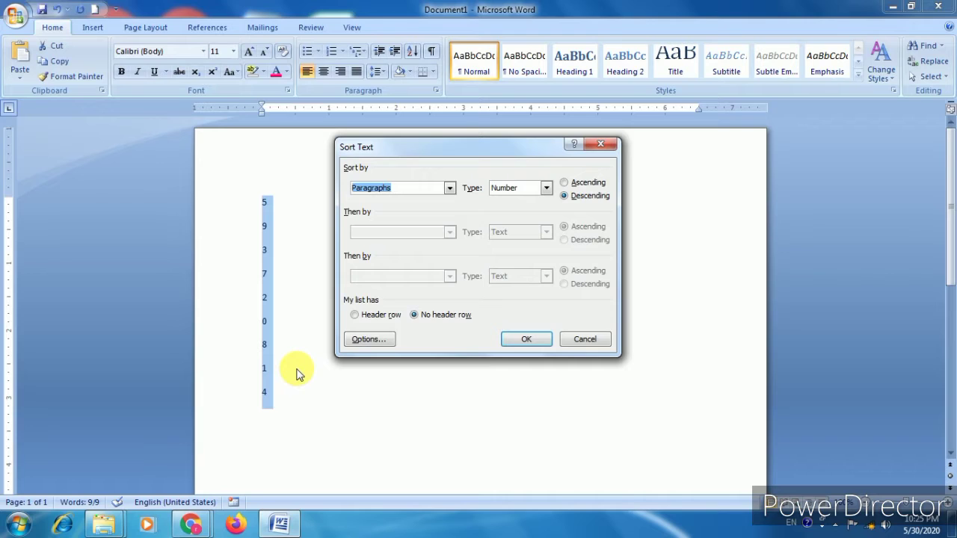
{"action": "left_click", "coordinate": [569, 184]}
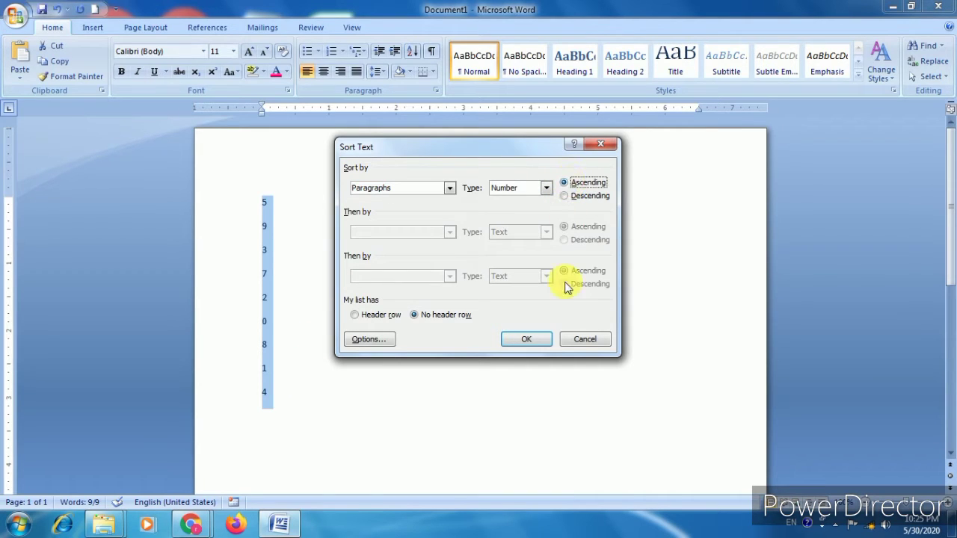
{"action": "left_click", "coordinate": [527, 340]}
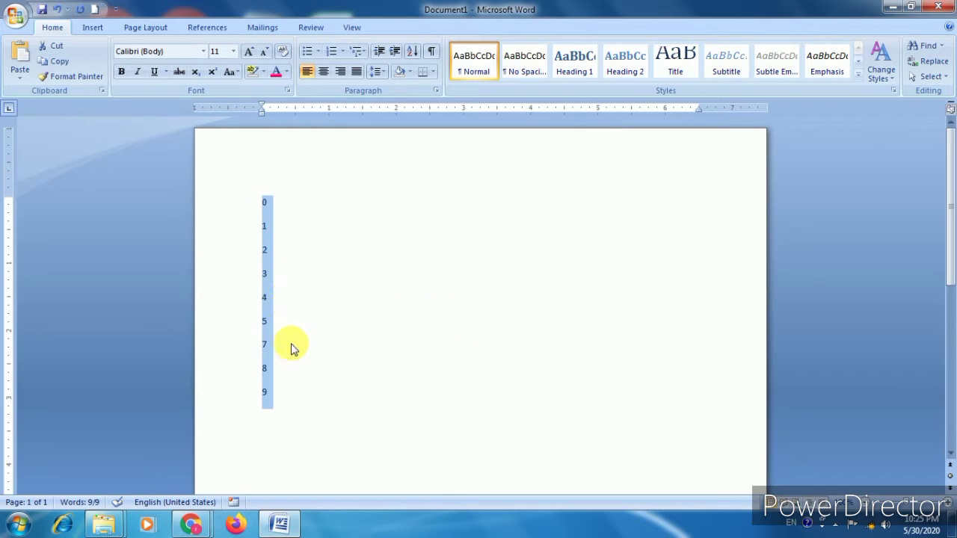
Enlarge the font of the sorted number list to 18 pt
{"action": "key", "text": "ctrl+shift+period"}
{"action": "key", "text": "ctrl+shift+period"}
{"action": "key", "text": "ctrl+shift+period"}
{"action": "key", "text": "ctrl+shift+period"}
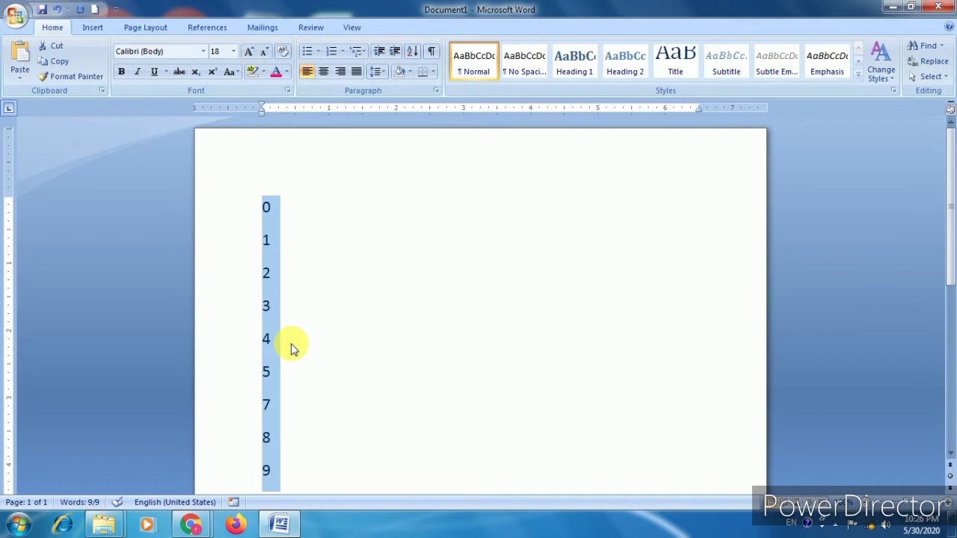
Sort the enlarged number list in descending order
{"action": "left_click", "coordinate": [414, 54]}
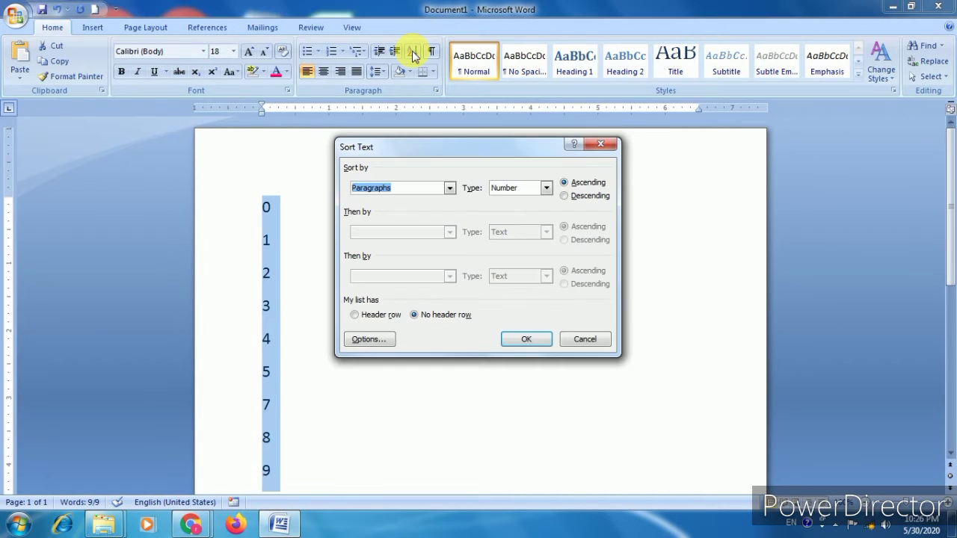
{"action": "left_click", "coordinate": [565, 198]}
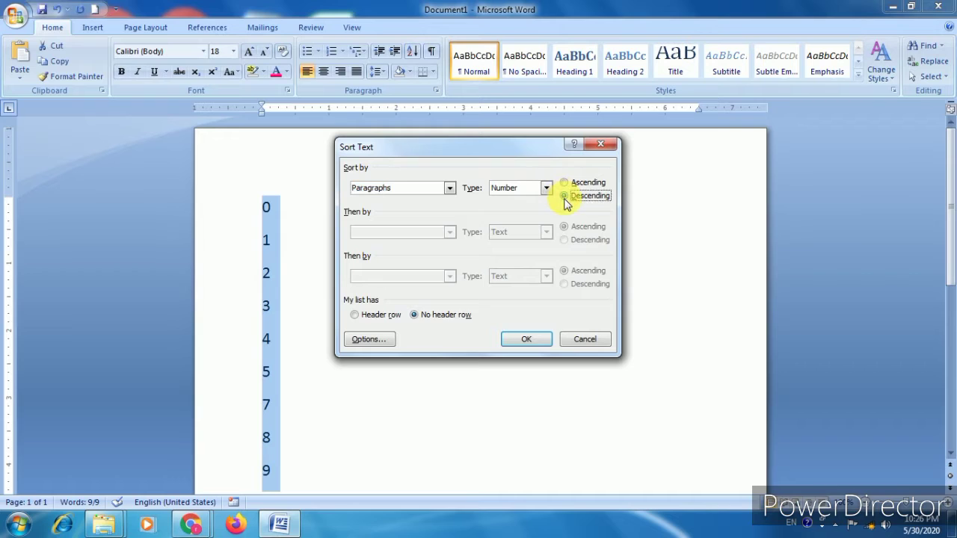
{"action": "left_click", "coordinate": [547, 342]}
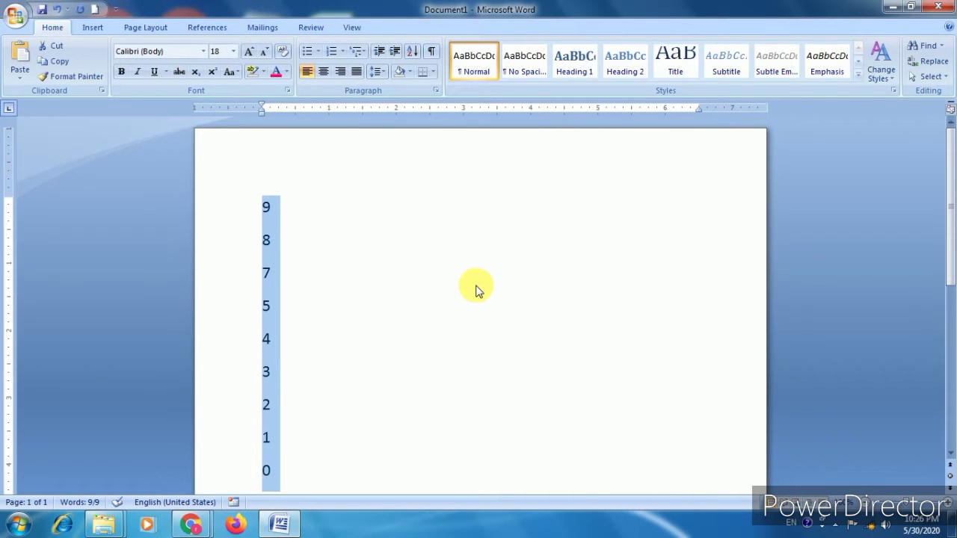
Replace the numbers with the letters K, R, A, P, X, Q, B, Z, T and C, each on its own line
{"action": "key", "text": "Delete"}
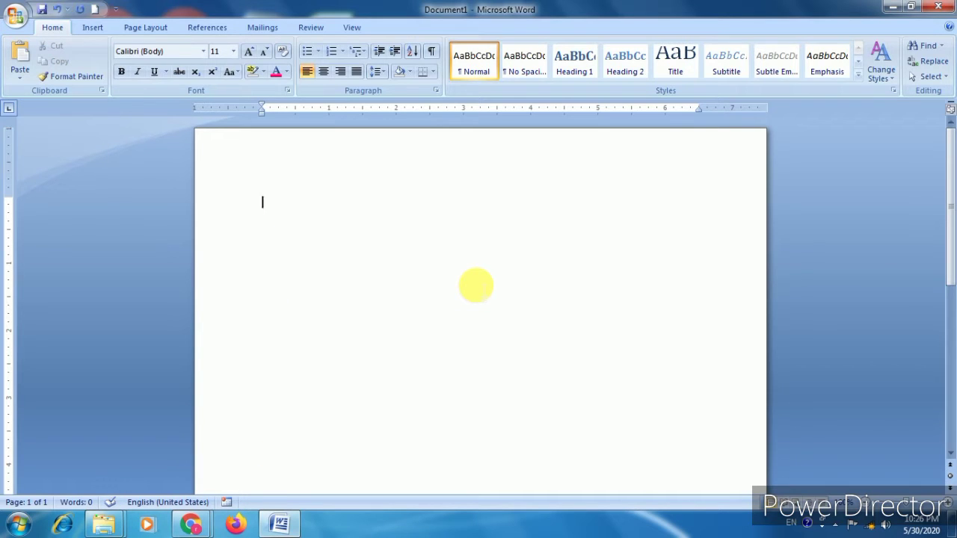
{"action": "type", "text": "K"}
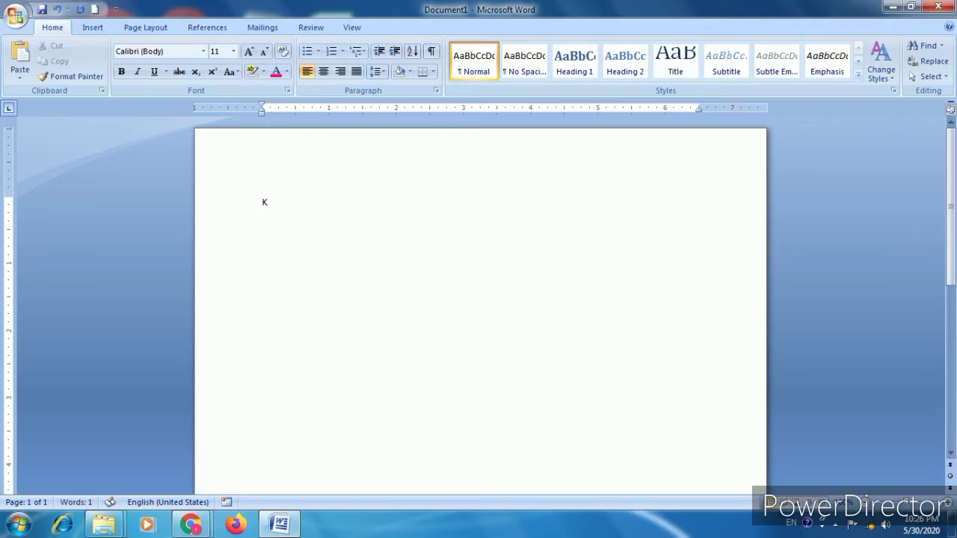
{"action": "key", "text": "Return"}
{"action": "type", "text": "R"}
{"action": "key", "text": "Return"}
{"action": "type", "text": "A"}
{"action": "key", "text": "Return"}
{"action": "type", "text": "P"}
{"action": "key", "text": "Return"}
{"action": "type", "text": "X"}
{"action": "key", "text": "Return"}
{"action": "type", "text": "Q"}
{"action": "key", "text": "Return"}
{"action": "type", "text": "B"}
{"action": "key", "text": "Return"}
{"action": "type", "text": "Z"}
{"action": "key", "text": "Return"}
{"action": "type", "text": "T"}
{"action": "key", "text": "Return"}
{"action": "type", "text": "C"}
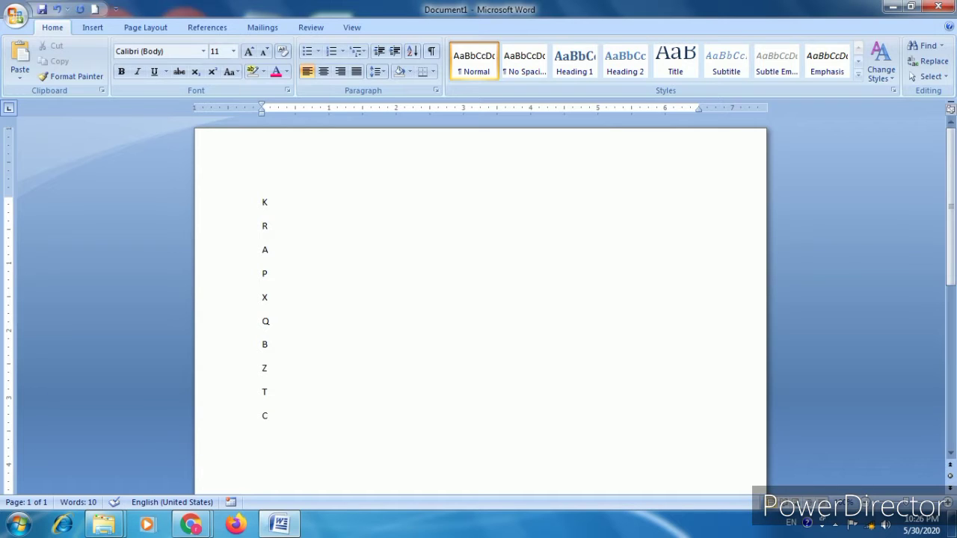
Enlarge all the letters to 14 pt and make them bold
{"action": "key", "text": "ctrl+a"}
{"action": "key", "text": "ctrl+shift+period"}
{"action": "key", "text": "ctrl+shift+period"}
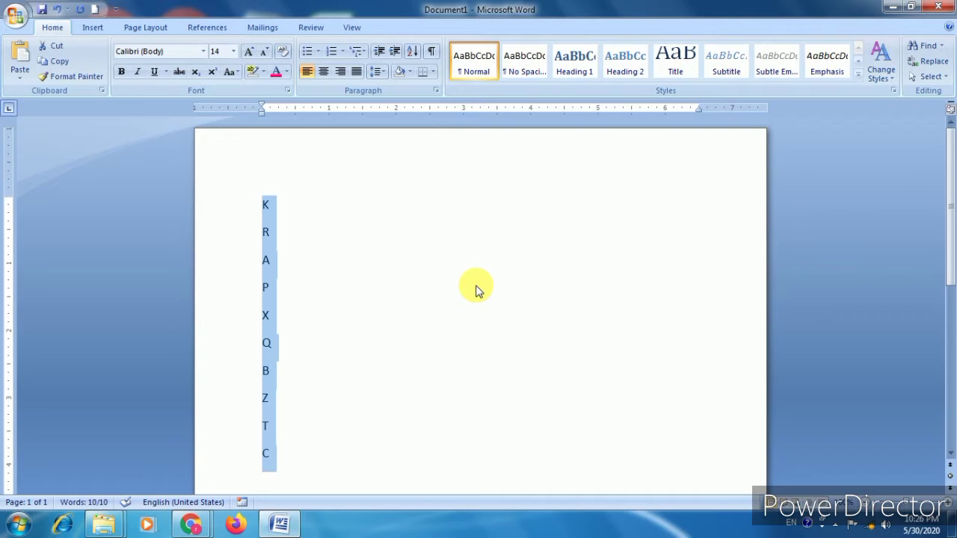
{"action": "key", "text": "ctrl+b"}
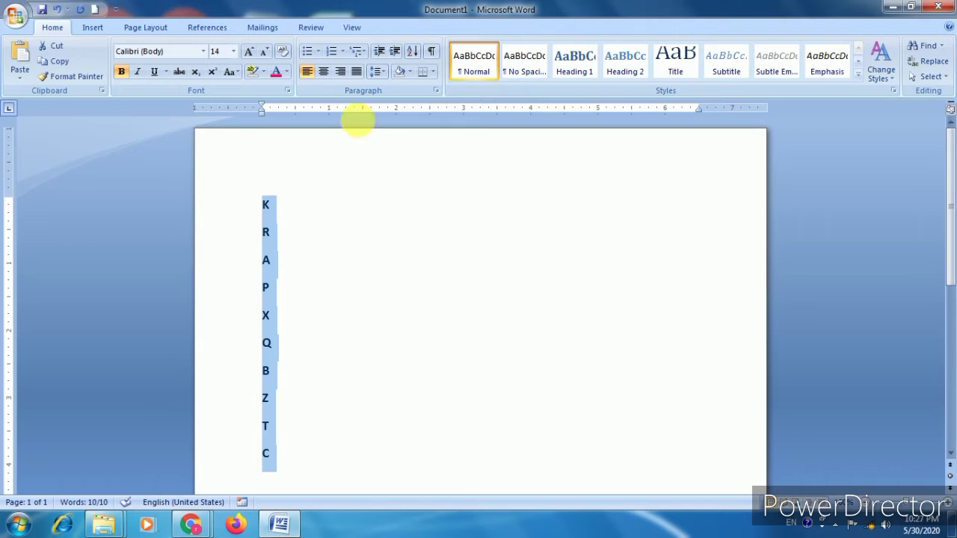
Sort the letters by paragraph as text in ascending order
{"action": "left_click", "coordinate": [413, 56]}
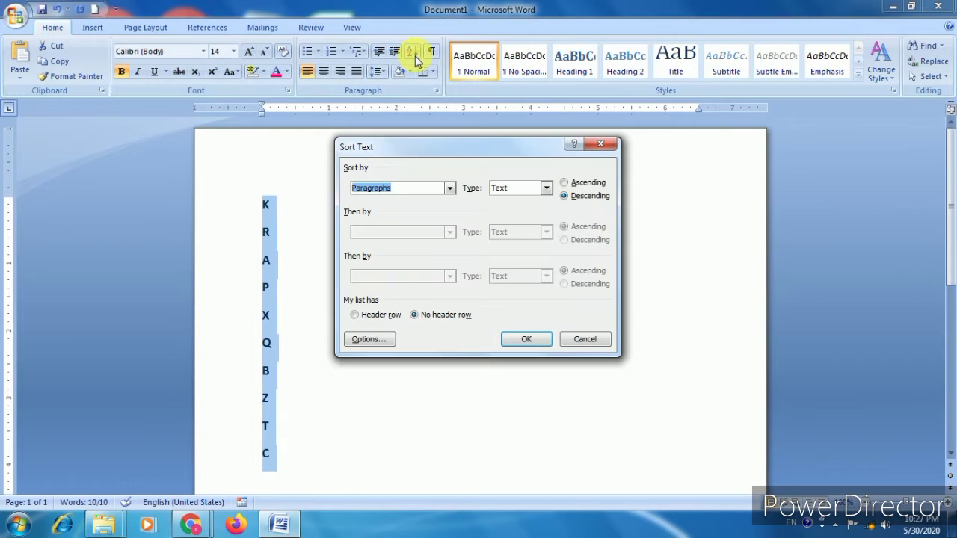
{"action": "left_click", "coordinate": [578, 184]}
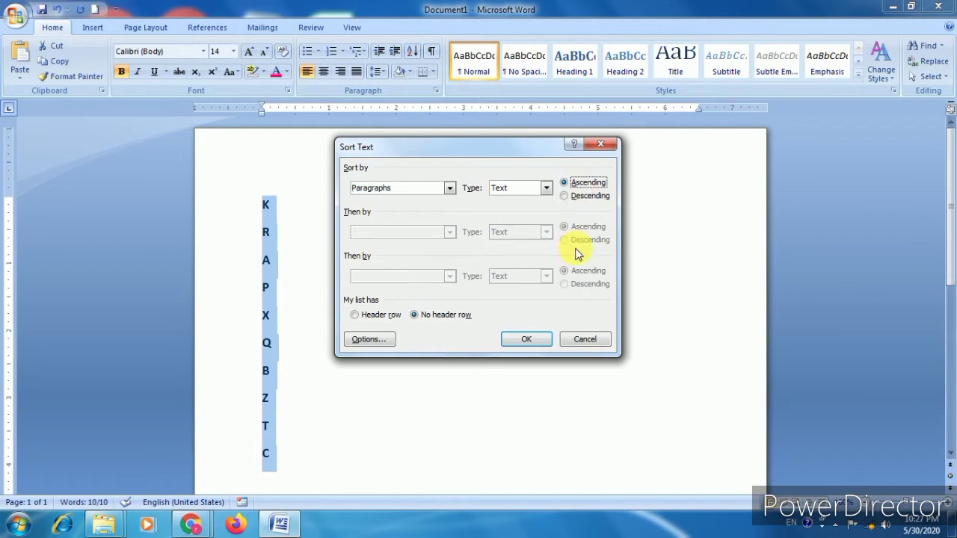
{"action": "left_click", "coordinate": [532, 339]}
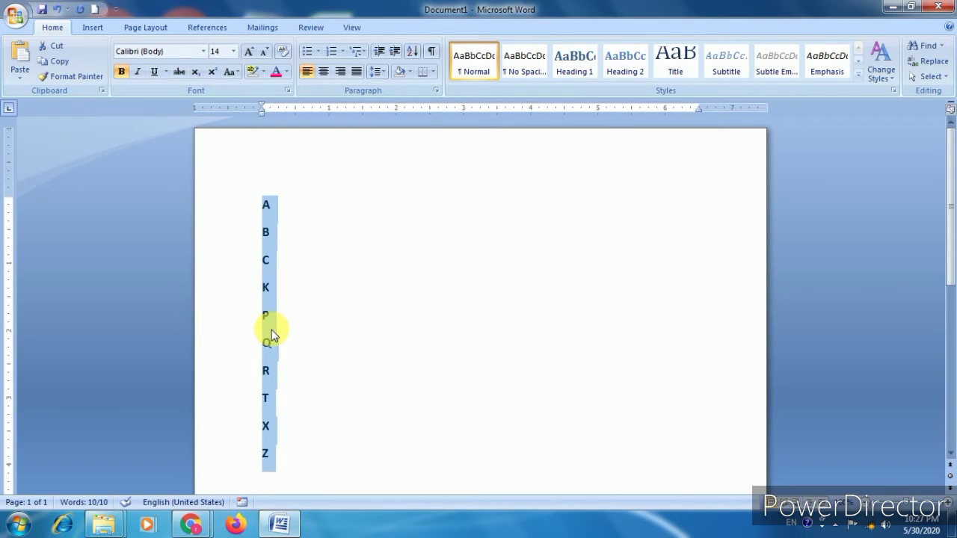
Sort the letters by paragraph as text in descending order
{"action": "left_click", "coordinate": [413, 51]}
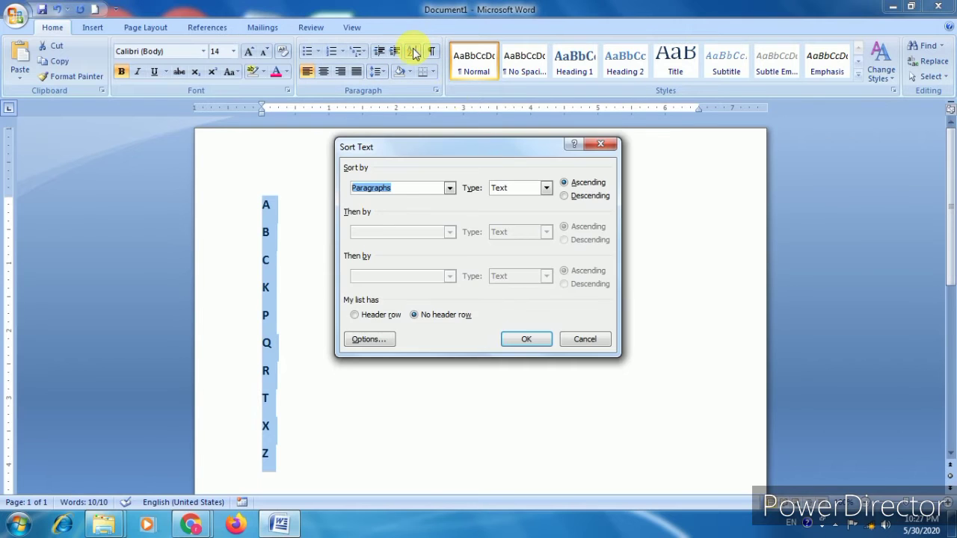
{"action": "left_click", "coordinate": [564, 197]}
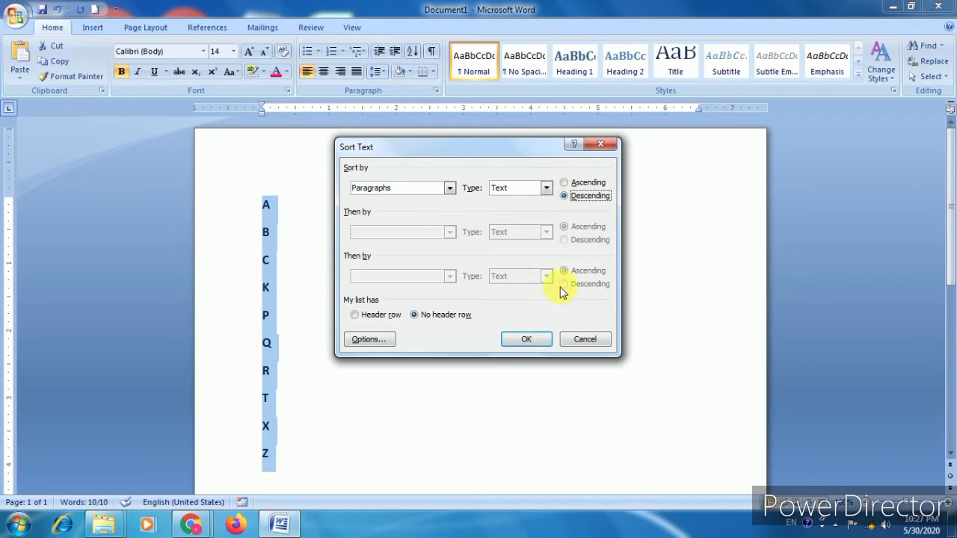
{"action": "left_click", "coordinate": [539, 341]}
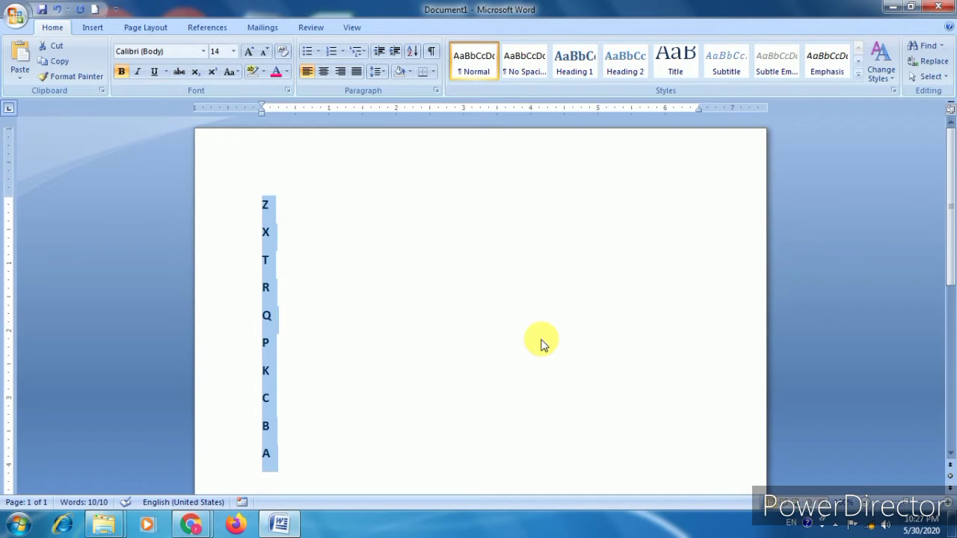
Replace the letters with sample paragraphs generated by =RAND() and set all the text to 12 pt
{"action": "key", "text": "Delete"}
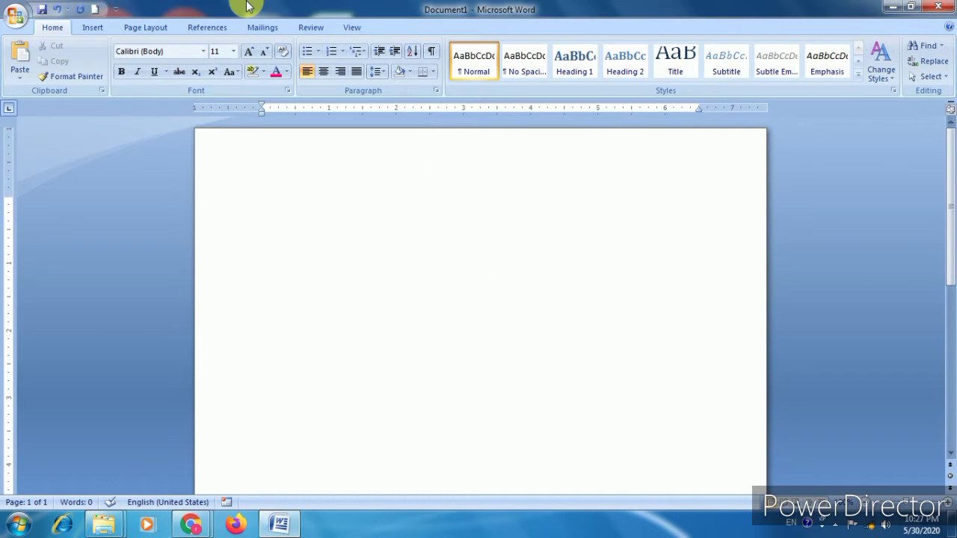
{"action": "type", "text": "=RAND"}
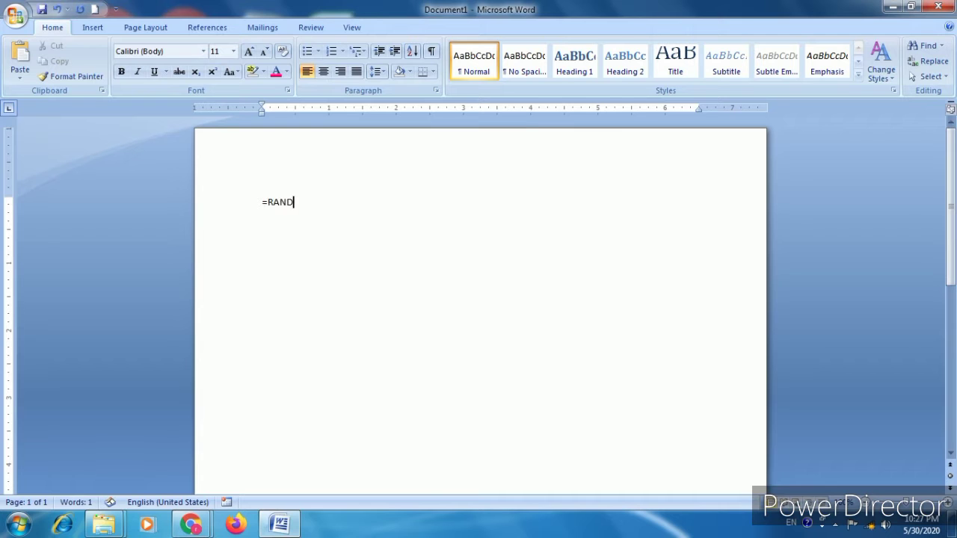
{"action": "type", "text": "()"}
{"action": "key", "text": "Return"}
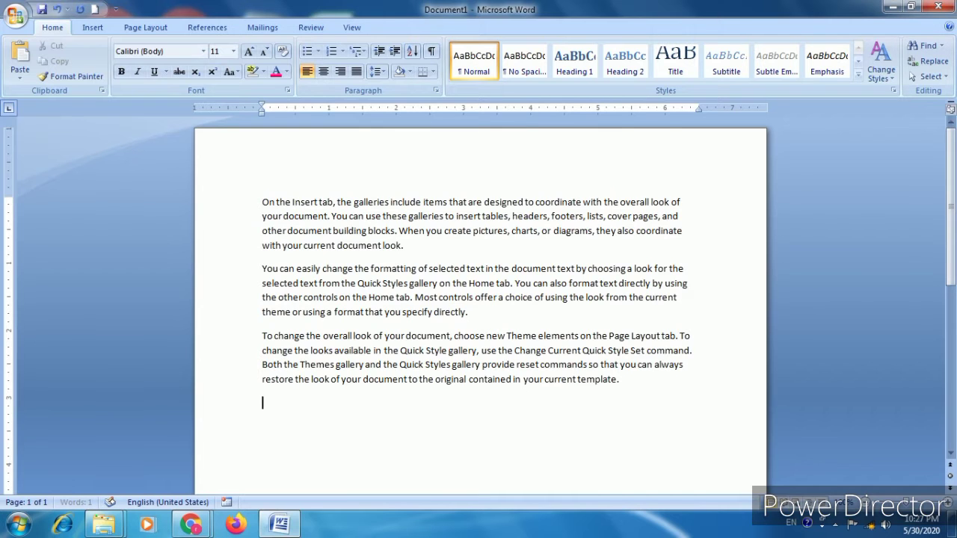
{"action": "key", "text": "ctrl+a"}
{"action": "key", "text": "ctrl+bracketright"}
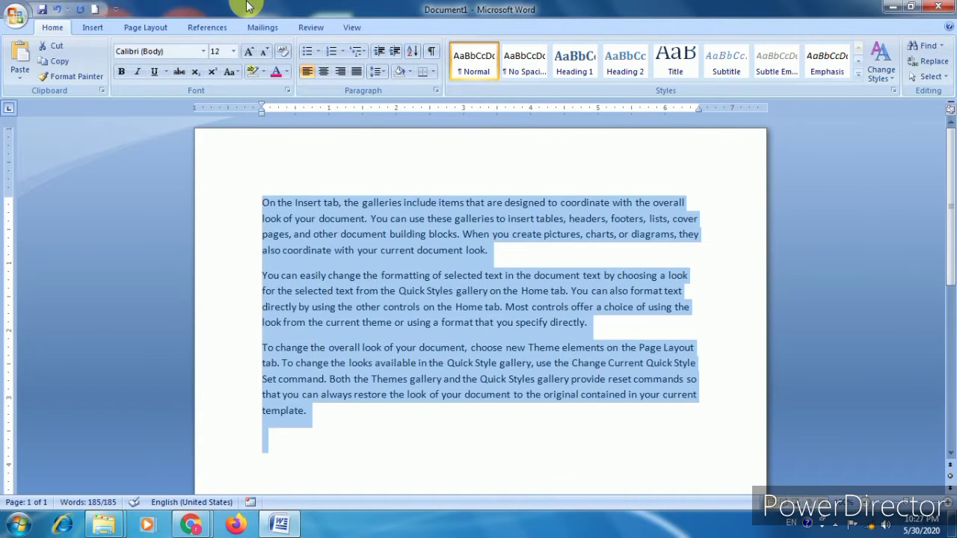
Place the cursor at the ends of the three sample paragraphs in turn to check where each one finishes
{"action": "left_click", "coordinate": [477, 251]}
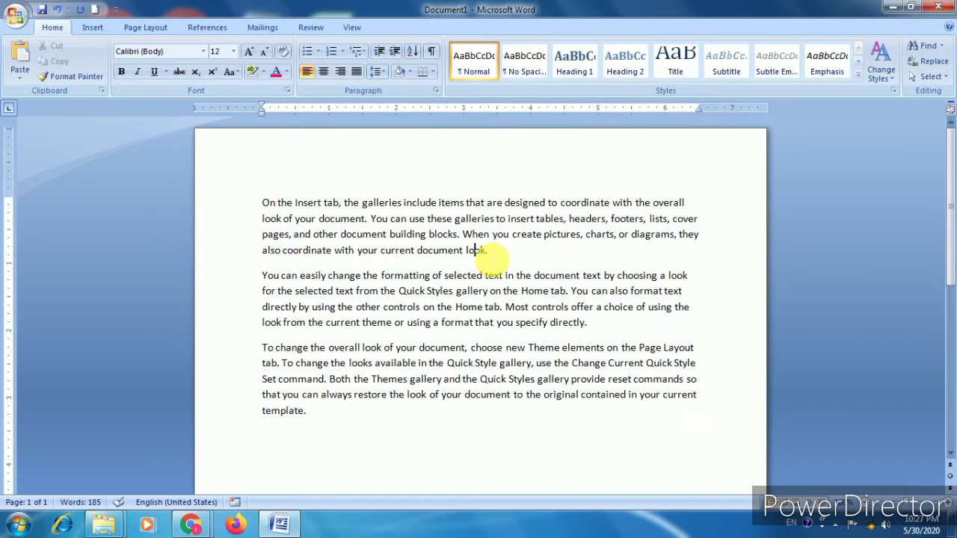
{"action": "left_click", "coordinate": [602, 333]}
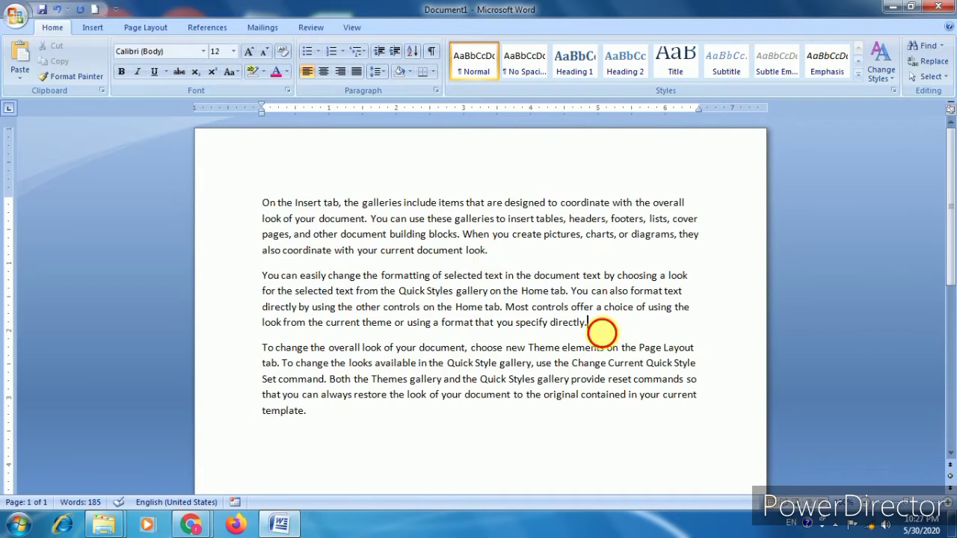
{"action": "left_click", "coordinate": [320, 412]}
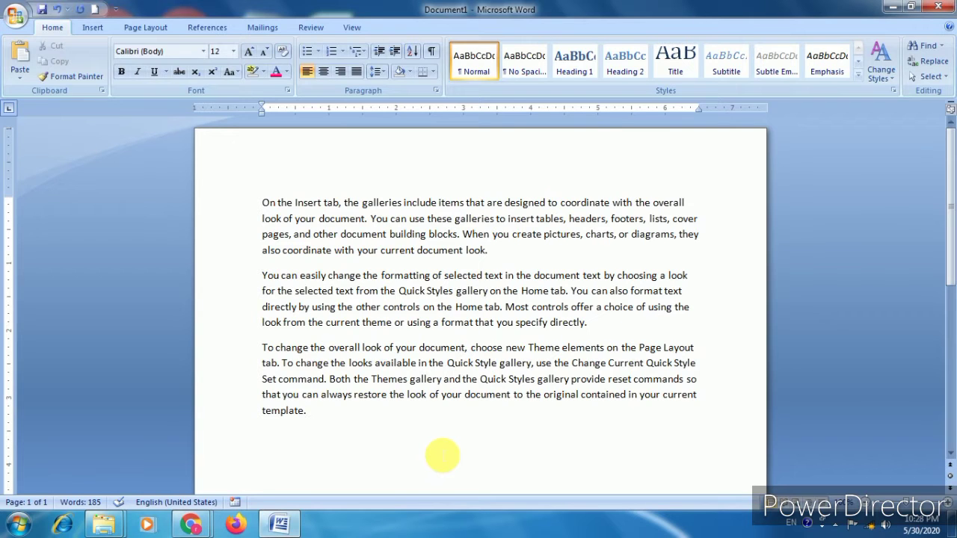
Select the three sample paragraphs and show paragraph marks and other hidden formatting symbols
{"action": "left_click", "coordinate": [263, 204]}
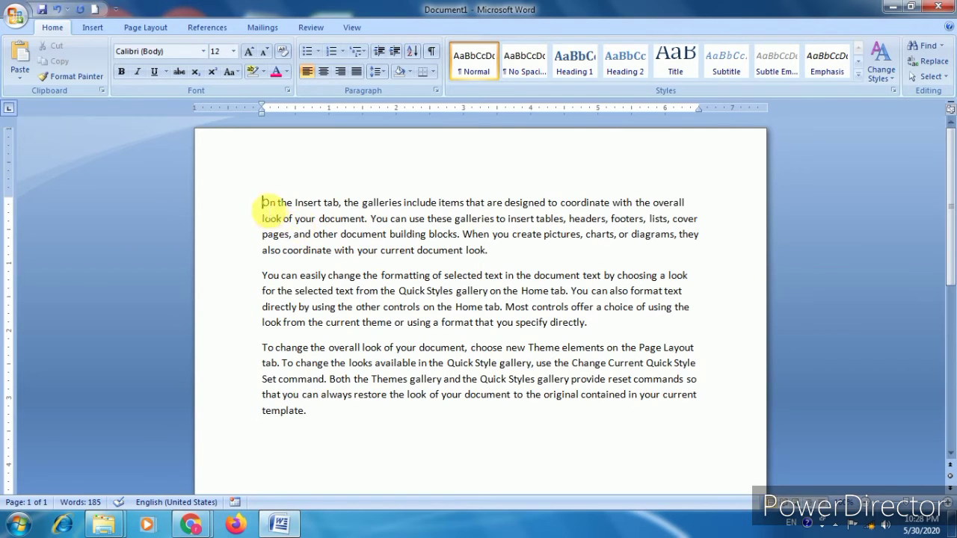
{"action": "left_click_drag", "start_coordinate": [263, 203], "coordinate": [317, 412]}
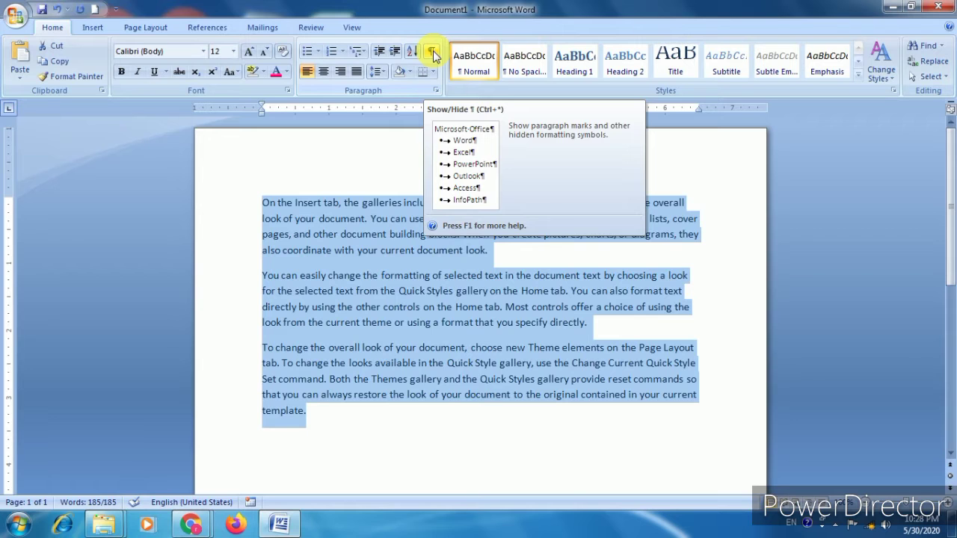
{"action": "left_click", "coordinate": [432, 53]}
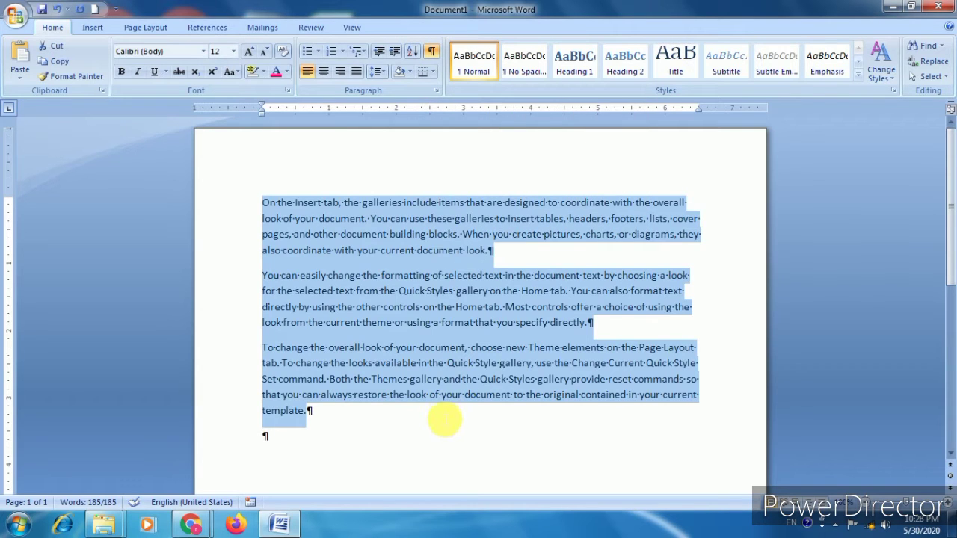
Clear the selection and examine the paragraph marks after the sample paragraphs and on the empty last line
{"action": "left_click", "coordinate": [445, 421]}
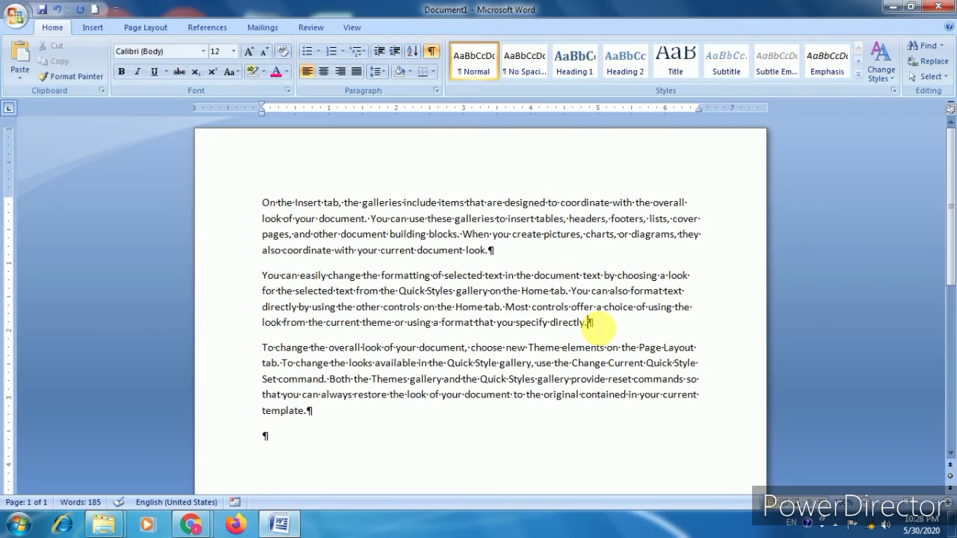
{"action": "left_click", "coordinate": [308, 412]}
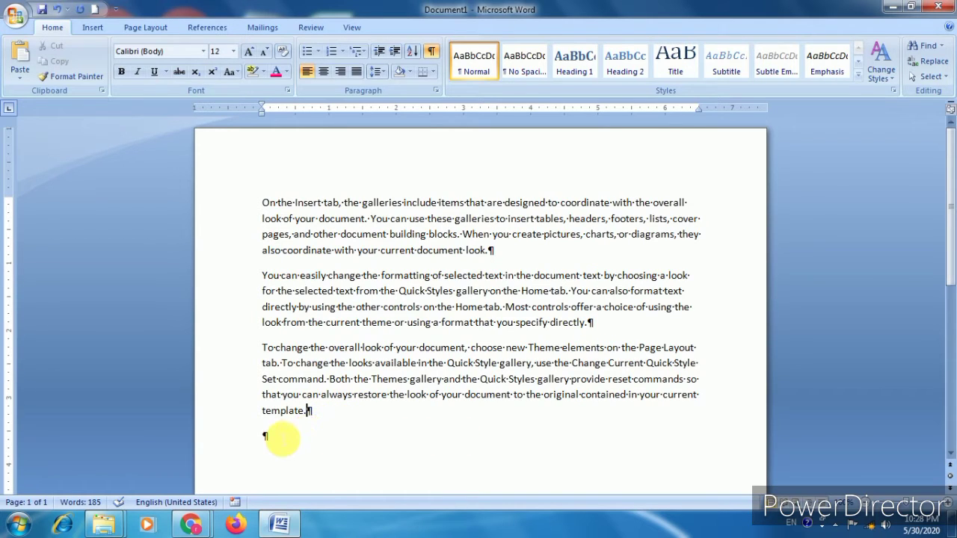
{"action": "left_click", "coordinate": [264, 436]}
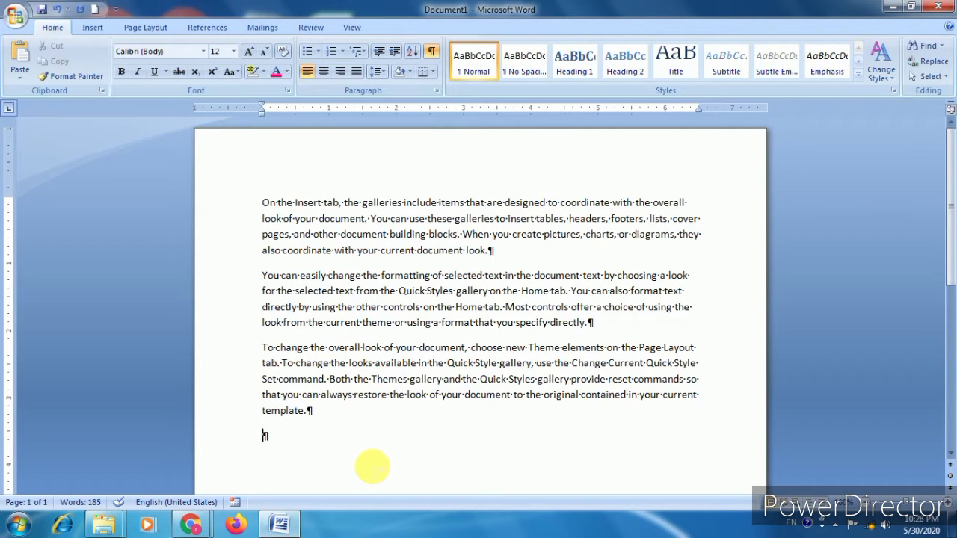
Enter a line of random capital letters on the empty line below the sample paragraphs and start a new paragraph after it
{"action": "type", "text": "FDGKHFSDGKL"}
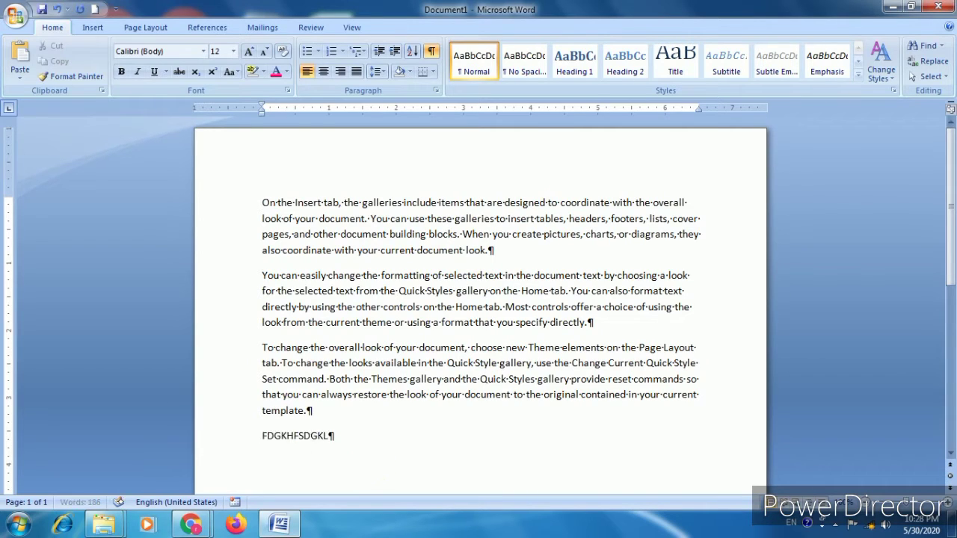
{"action": "type", "text": "JFHGKLJHSDFGLKJHFG"}
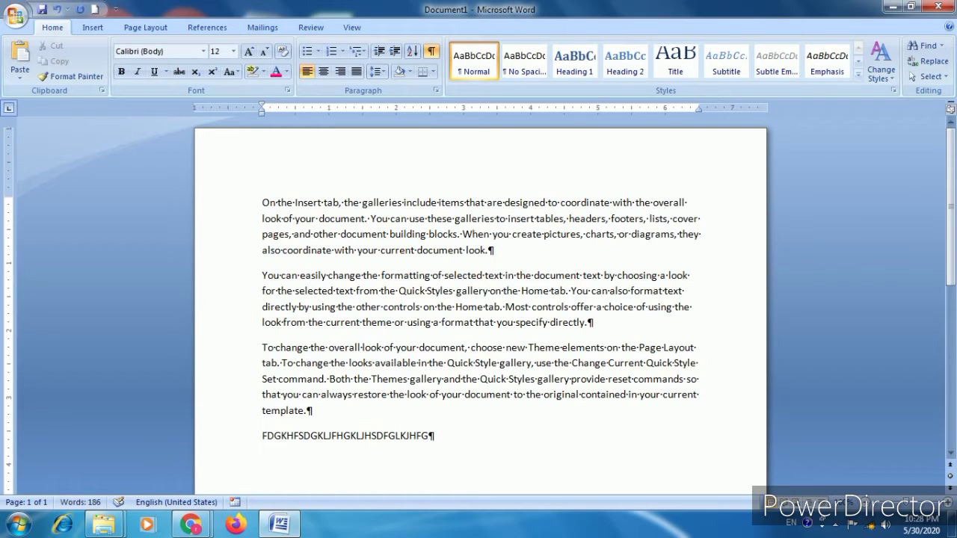
{"action": "type", "text": "KJH"}
{"action": "key", "text": "alt"}
{"action": "key", "text": "s"}
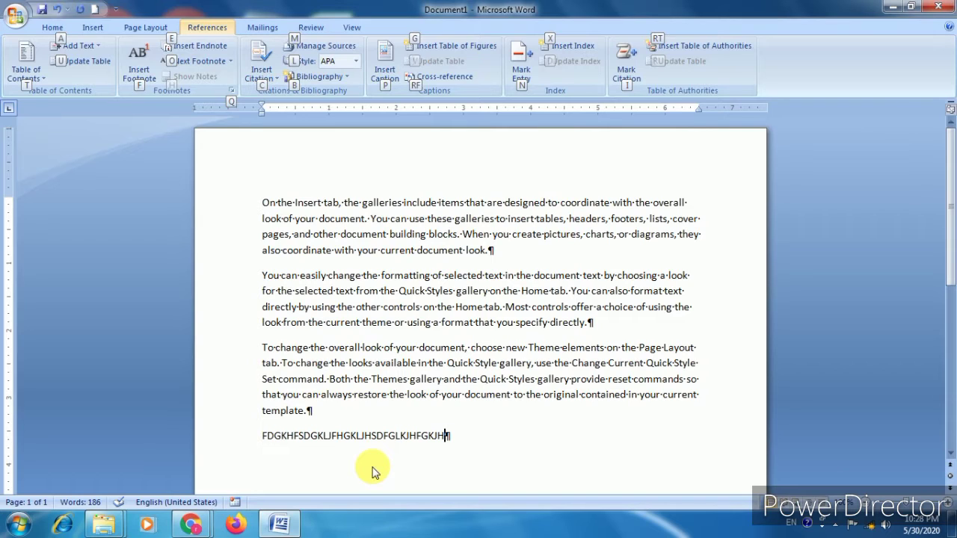
{"action": "key", "text": "alt"}
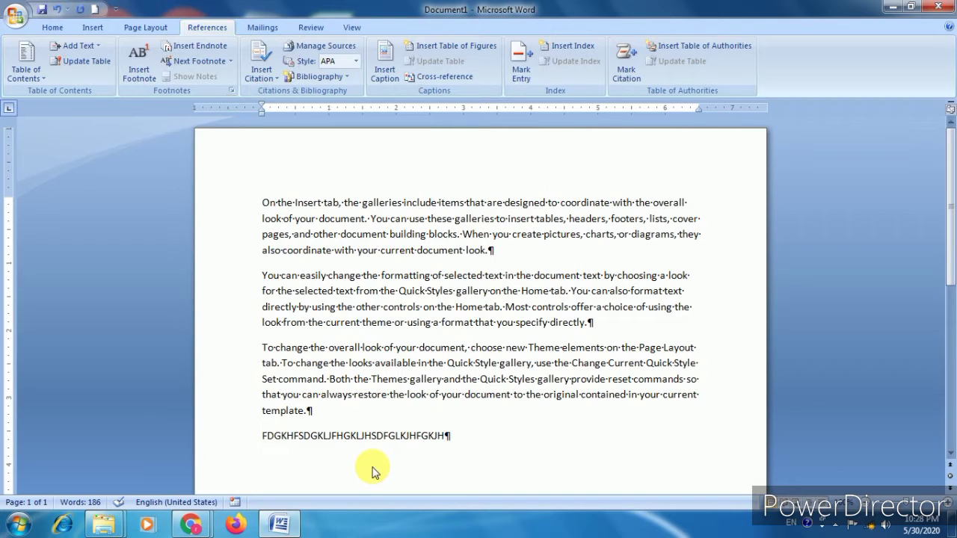
{"action": "type", "text": "GKJFGHJHLKJHFDS"}
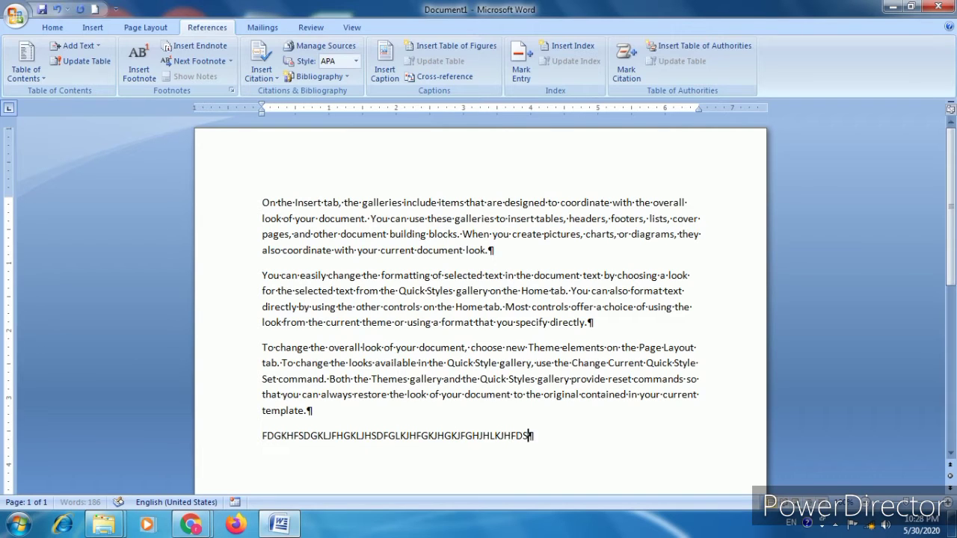
{"action": "type", "text": "KJHFDGLKJH"}
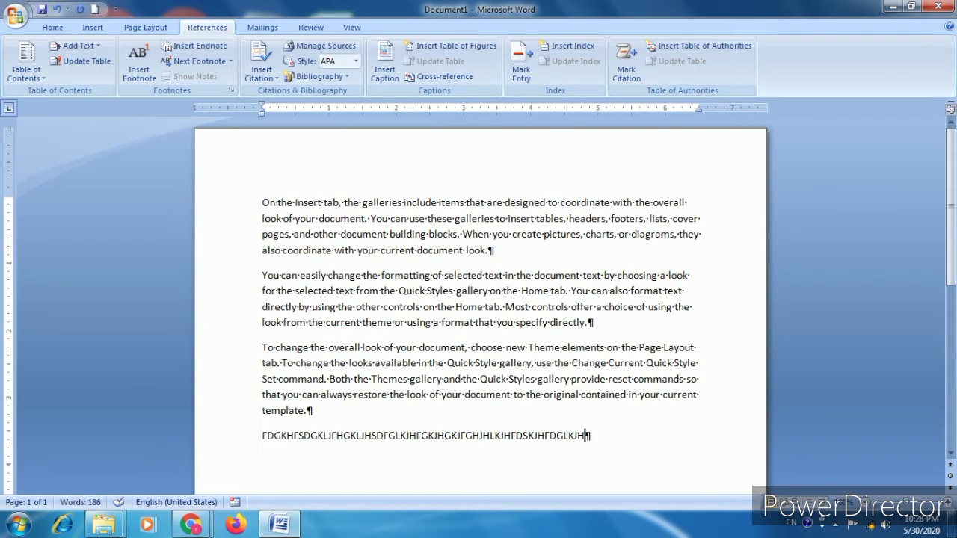
{"action": "type", "text": "FGJKH"}
{"action": "key", "text": "Return"}
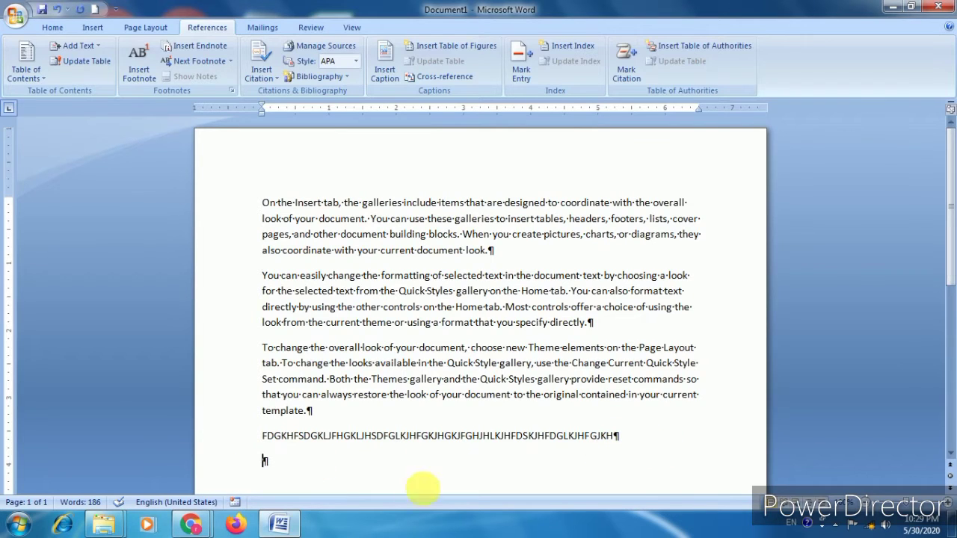
Hide the paragraph marks across the whole document and delete the random-letter line below the sample paragraphs
{"action": "left_click", "coordinate": [53, 27]}
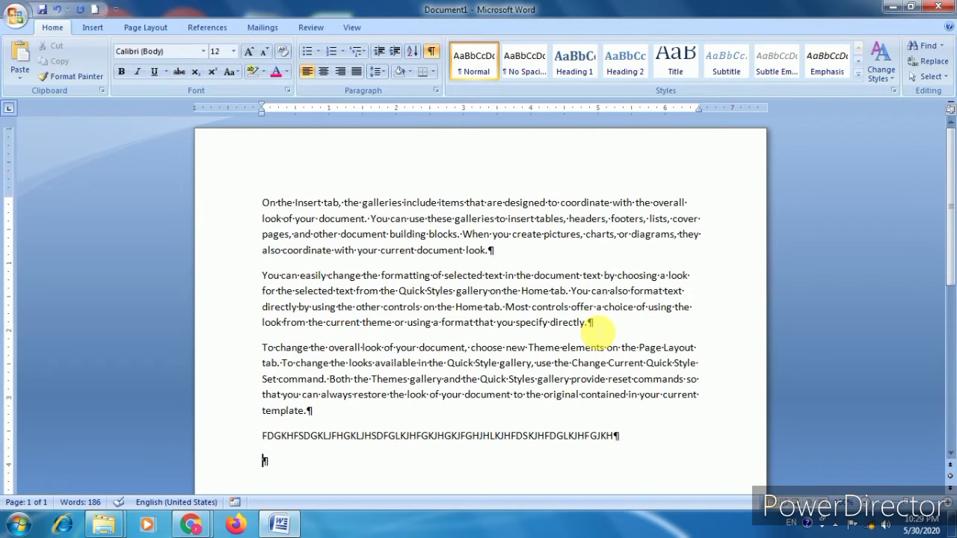
{"action": "key", "text": "ctrl+a"}
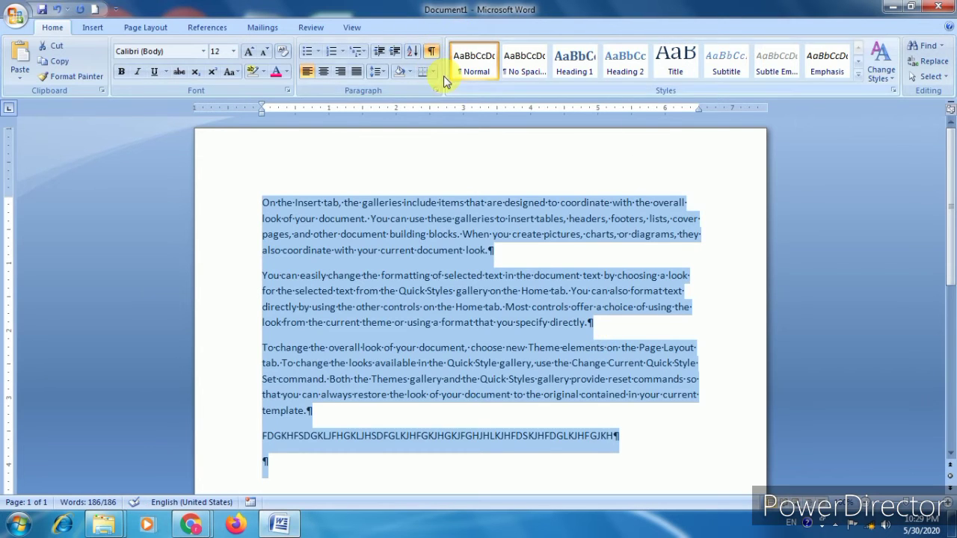
{"action": "left_click", "coordinate": [431, 51]}
{"action": "left_click", "coordinate": [554, 251]}
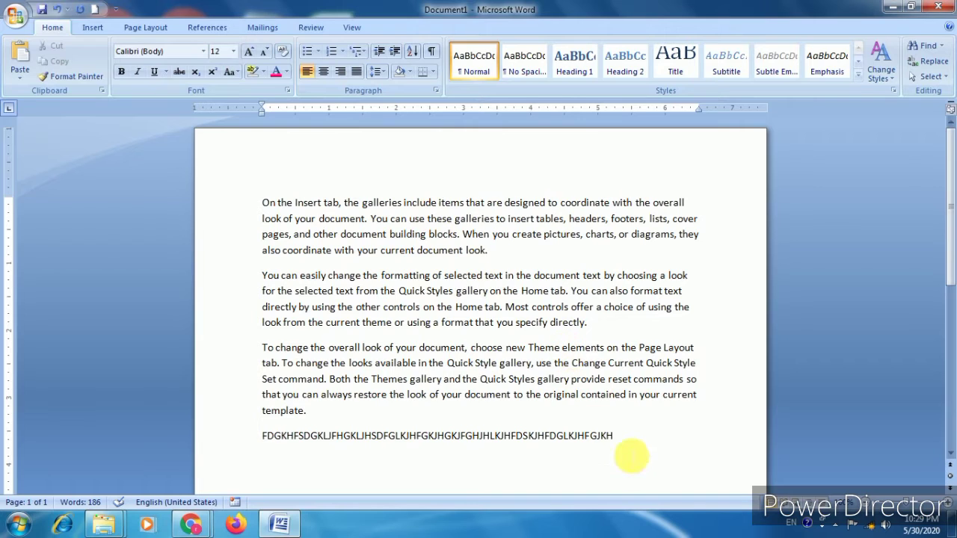
{"action": "left_click_drag", "start_coordinate": [632, 454], "coordinate": [257, 443]}
{"action": "key", "text": "BackSpace"}
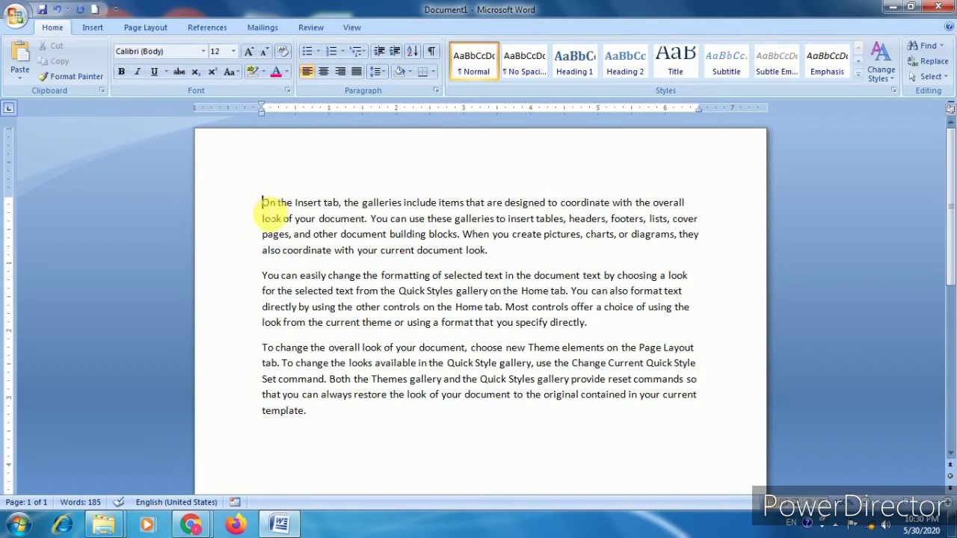
Highlight narrow vertical blocks along the left and right edges of the three left-aligned paragraphs to compare how the lines align
{"action": "left_click_drag", "start_coordinate": [263, 203], "coordinate": [280, 417]}
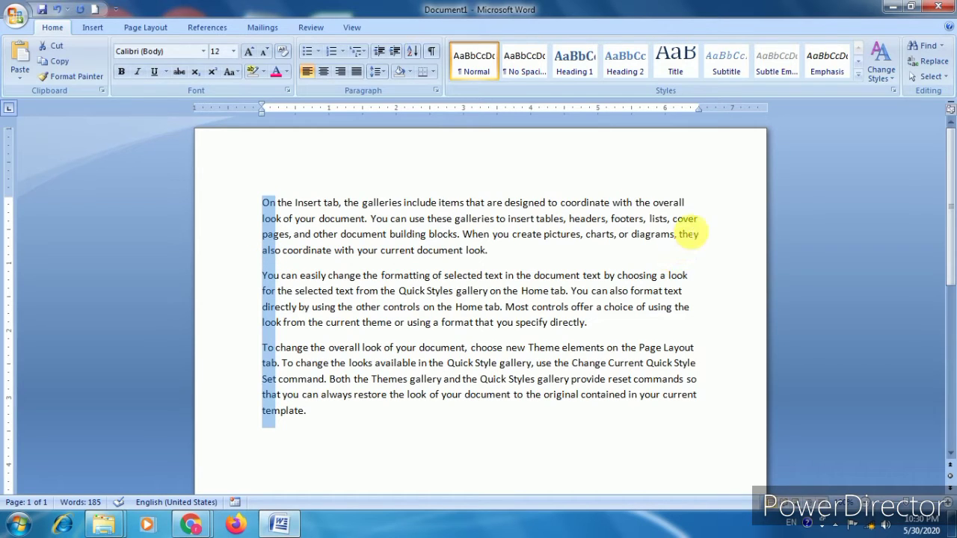
{"action": "left_click_drag", "start_coordinate": [683, 195], "coordinate": [706, 420]}
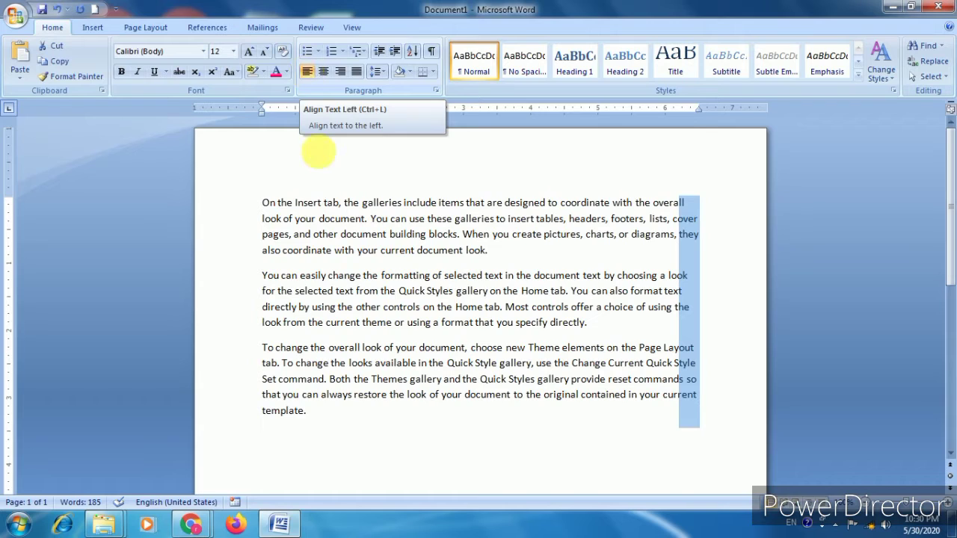
{"action": "key", "text": "alt"}
{"action": "left_click_drag", "start_coordinate": [265, 200], "coordinate": [288, 415]}
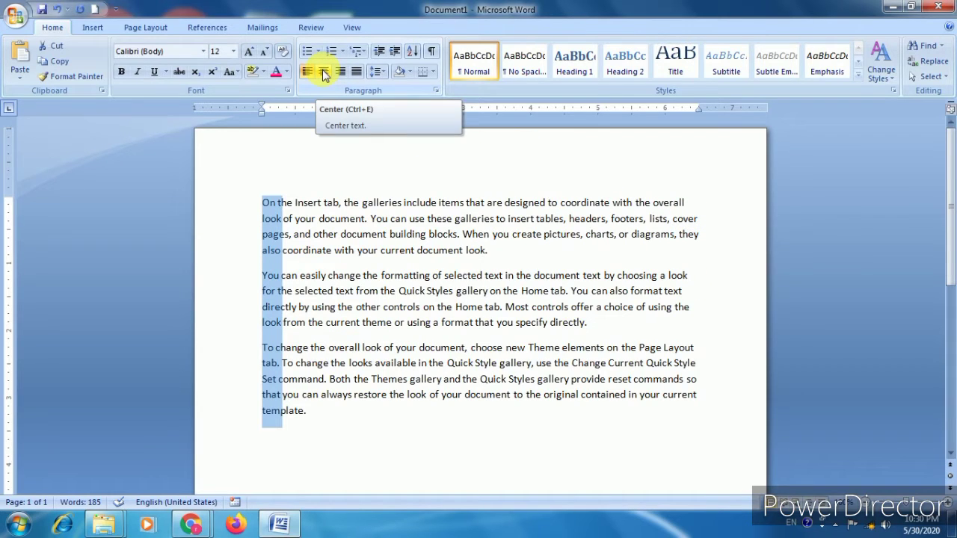
{"action": "left_click", "coordinate": [498, 324]}
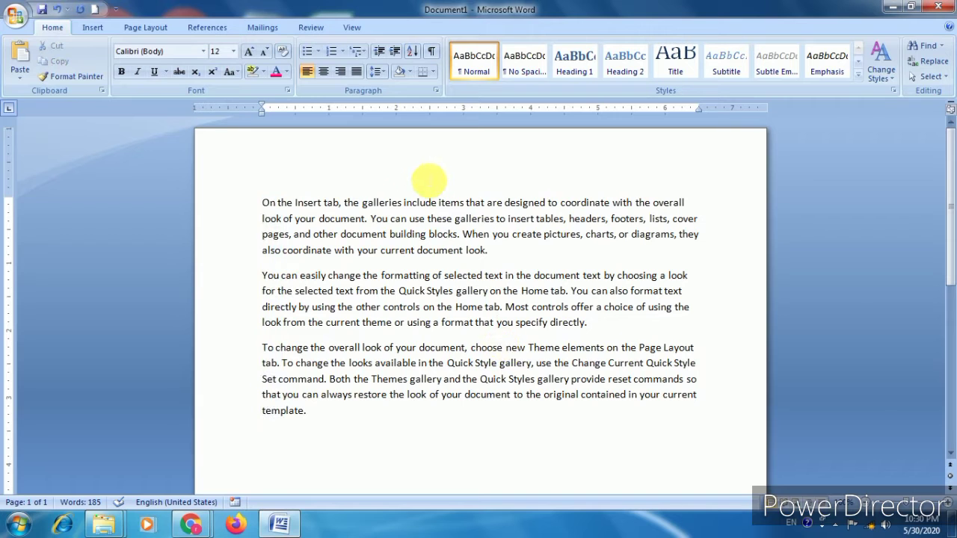
Try to highlight a vertical block through the middle of the three left-aligned paragraphs
{"action": "left_click_drag", "start_coordinate": [404, 202], "coordinate": [483, 419]}
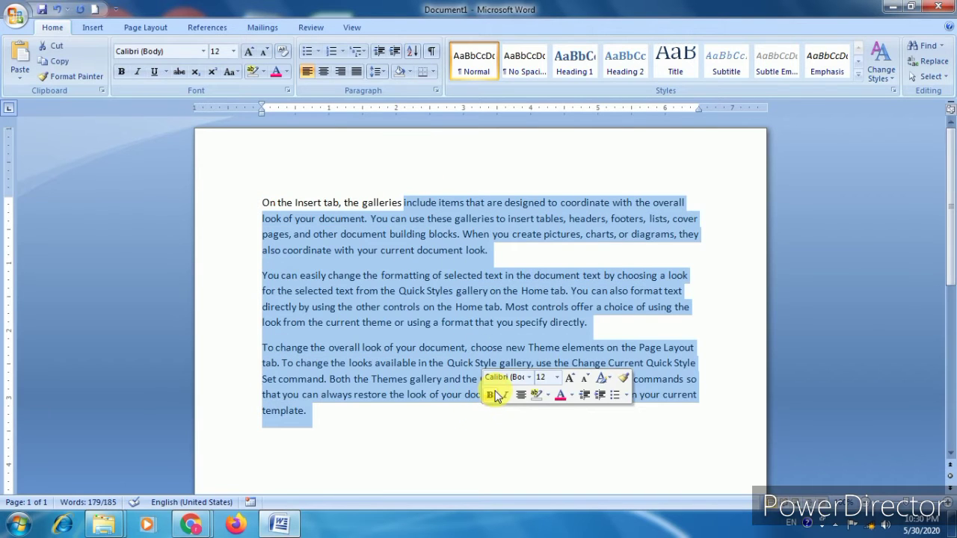
{"action": "left_click", "coordinate": [487, 412]}
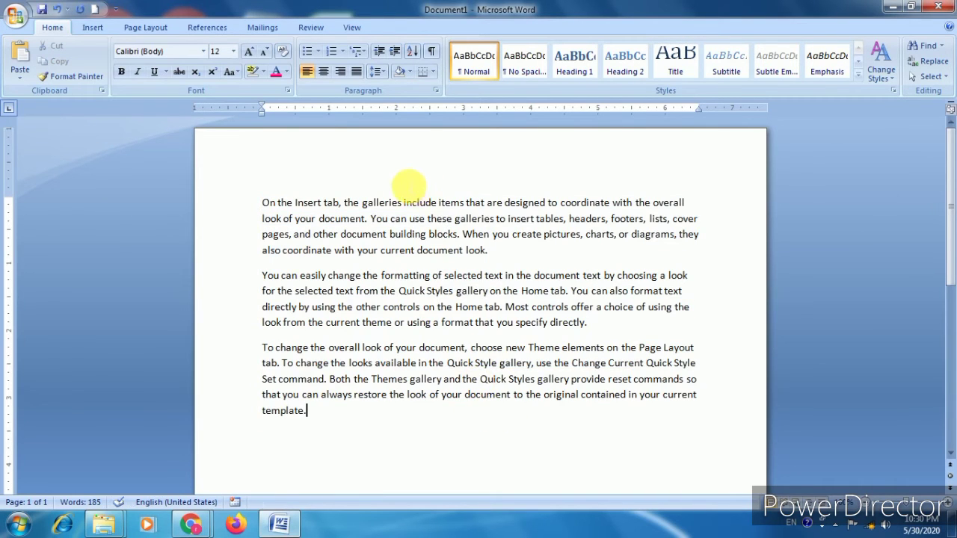
{"action": "left_click_drag", "start_coordinate": [408, 184], "coordinate": [563, 434]}
Highlight vertical blocks along both text edges again to recheck the left alignment, and clear the selection
{"action": "left_click_drag", "start_coordinate": [677, 202], "coordinate": [726, 397]}
{"action": "left_click", "coordinate": [275, 201]}
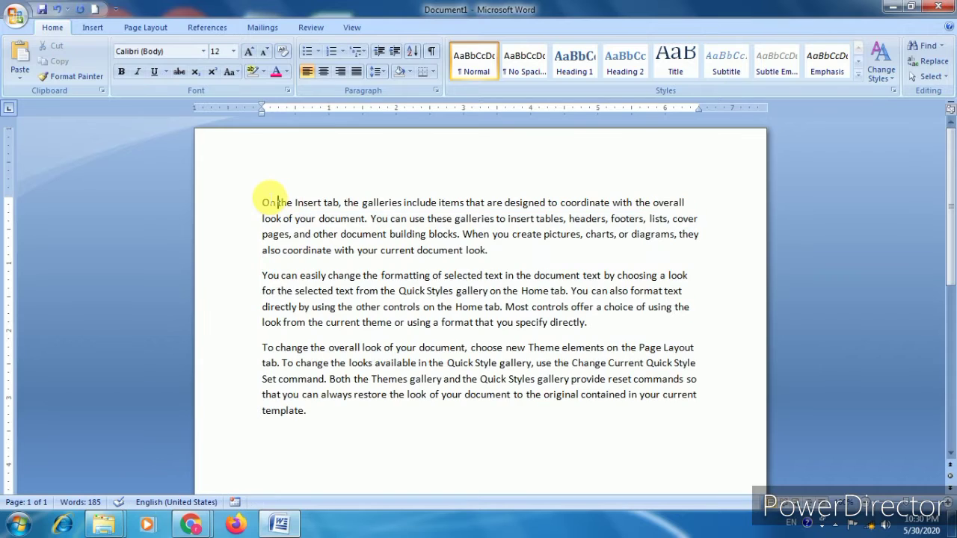
{"action": "left_click_drag", "start_coordinate": [254, 193], "coordinate": [299, 420]}
{"action": "left_click_drag", "start_coordinate": [663, 195], "coordinate": [716, 415]}
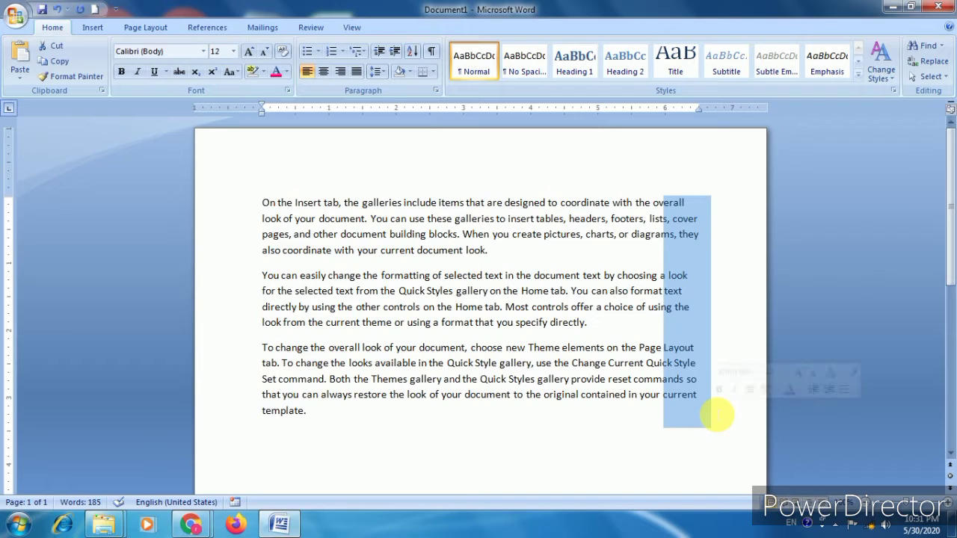
{"action": "left_click", "coordinate": [620, 412]}
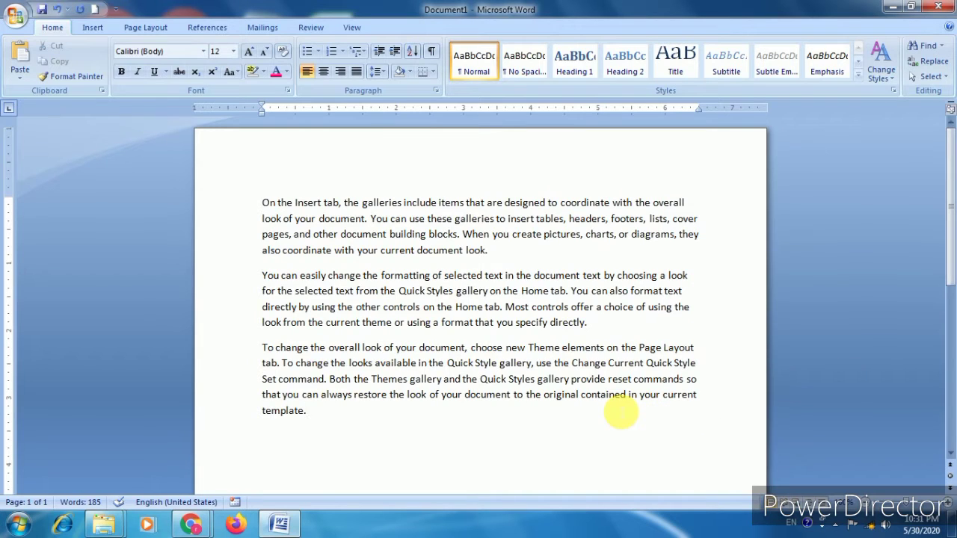
Select all three sample paragraphs, centre them and clear the selection
{"action": "left_click", "coordinate": [263, 203]}
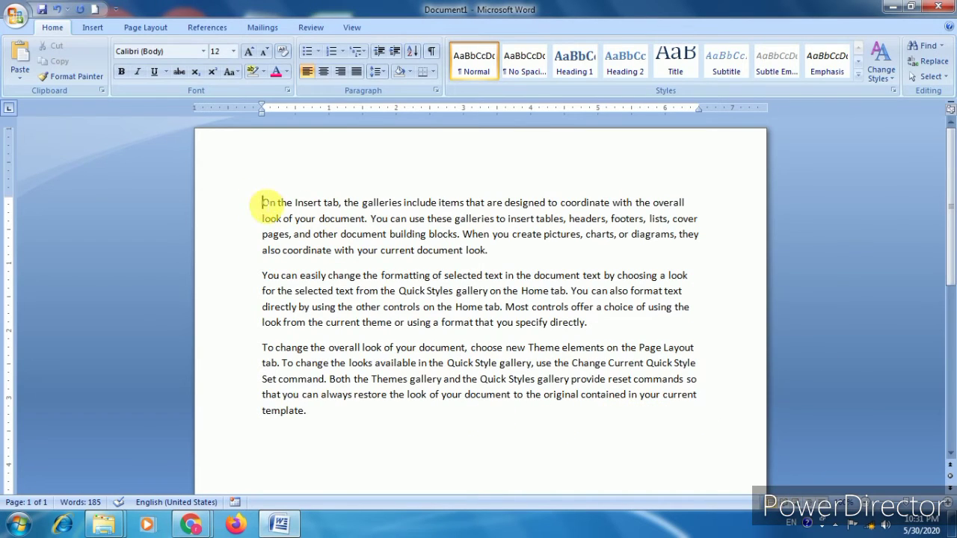
{"action": "left_click_drag", "start_coordinate": [263, 202], "coordinate": [319, 414]}
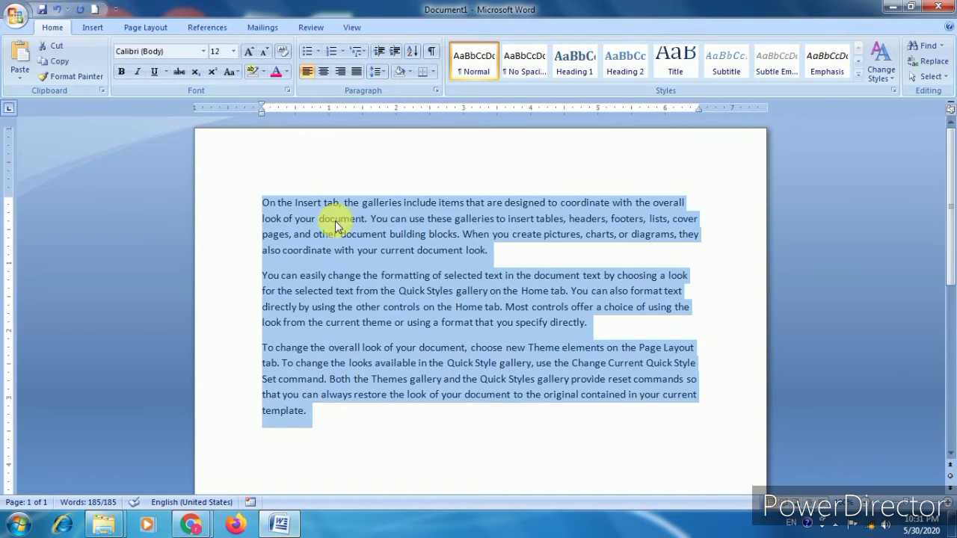
{"action": "left_click", "coordinate": [322, 71]}
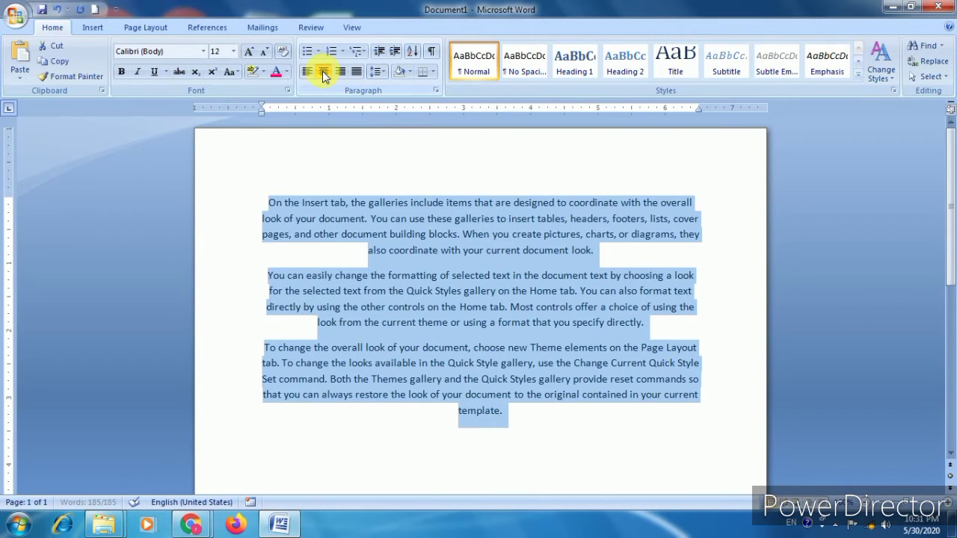
{"action": "left_click", "coordinate": [591, 278]}
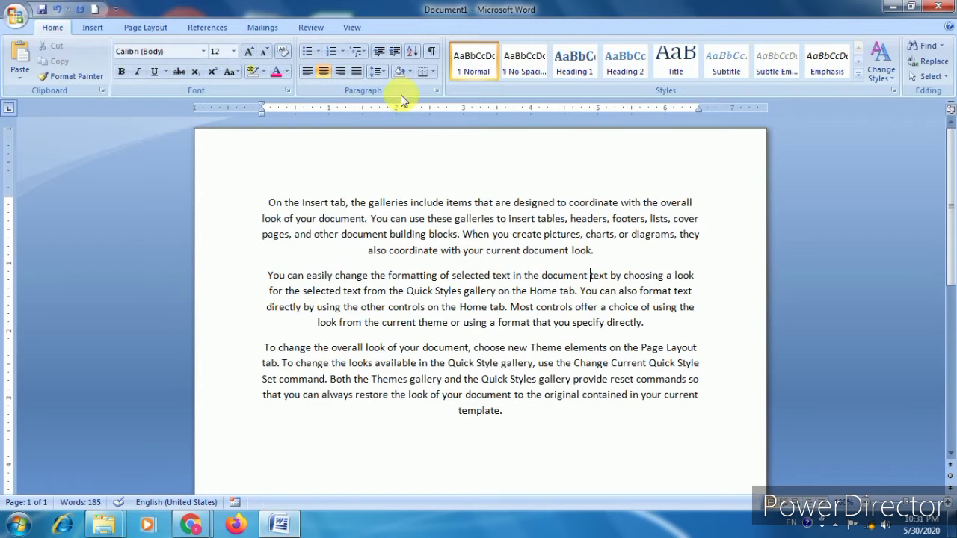
Highlight a wide vertical block through the middle of the centred paragraphs to examine their alignment, and clear it
{"action": "key", "text": "alt"}
{"action": "left_click_drag", "start_coordinate": [375, 196], "coordinate": [597, 460]}
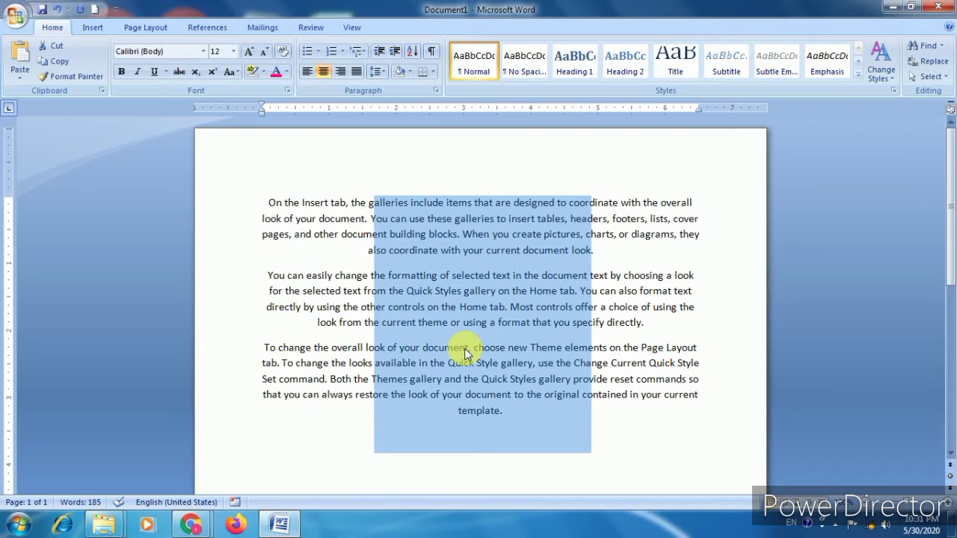
{"action": "left_click", "coordinate": [610, 348]}
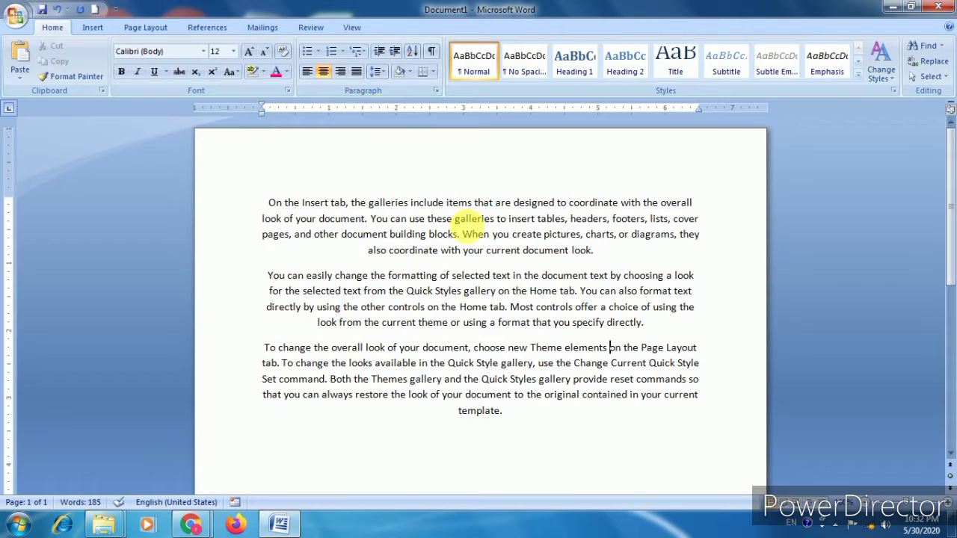
Right-align all the text in the document and clear the selection
{"action": "key", "text": "ctrl+a"}
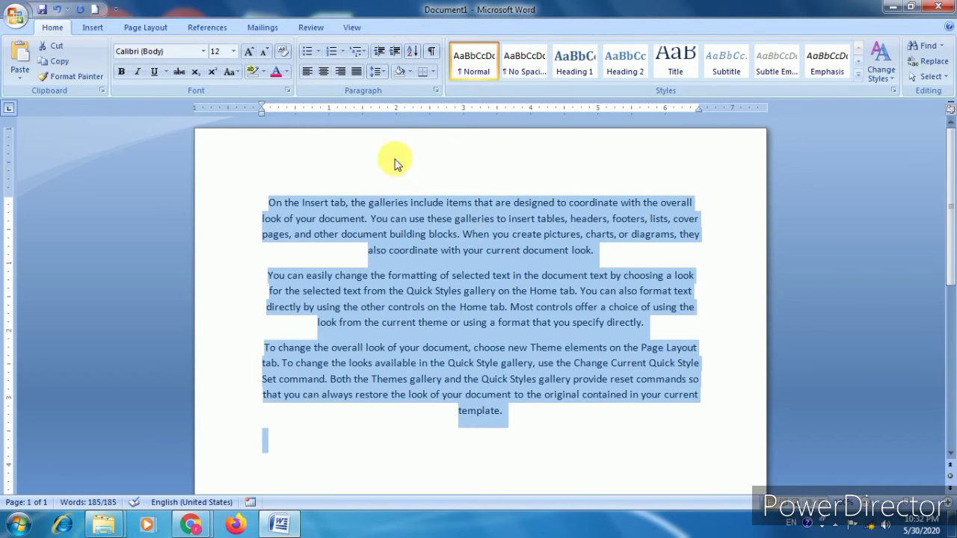
{"action": "left_click", "coordinate": [336, 73]}
{"action": "left_click", "coordinate": [687, 395]}
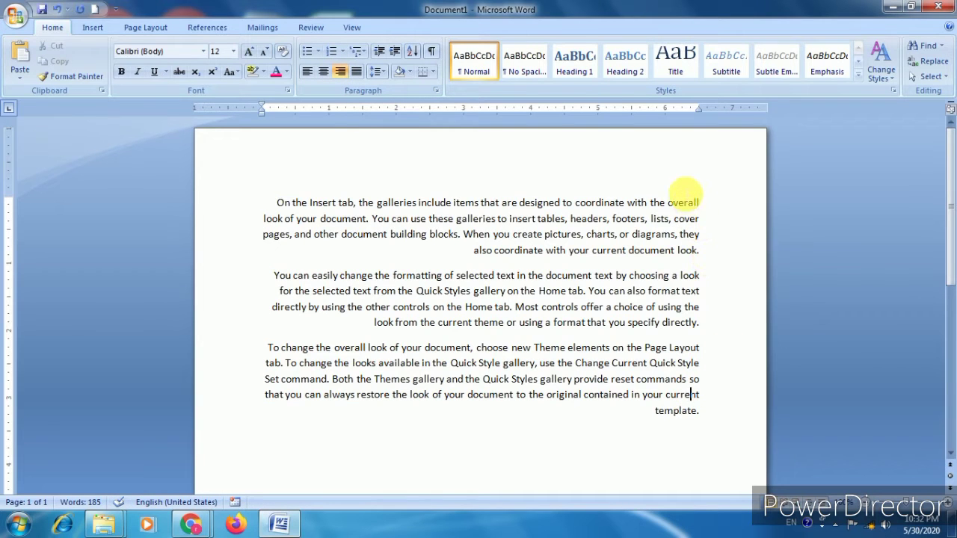
Highlight vertical blocks along the right and left edges of the right-aligned paragraphs to compare how the lines align
{"action": "left_click_drag", "start_coordinate": [678, 195], "coordinate": [717, 439]}
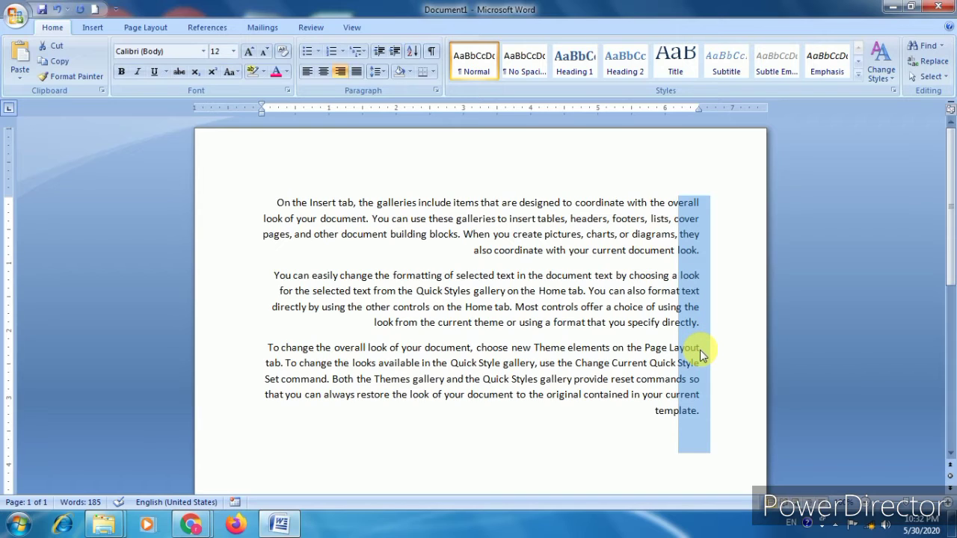
{"action": "left_click", "coordinate": [604, 379]}
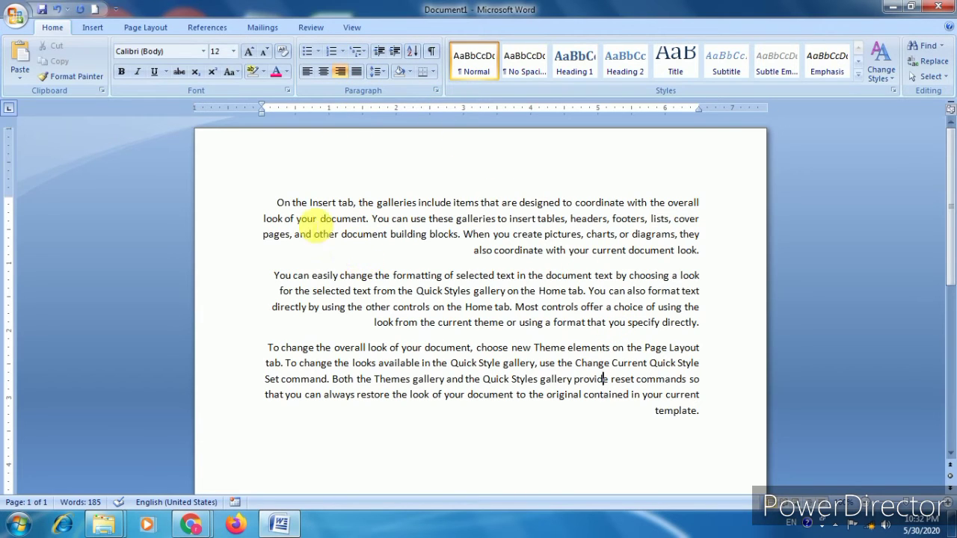
{"action": "left_click", "coordinate": [251, 197]}
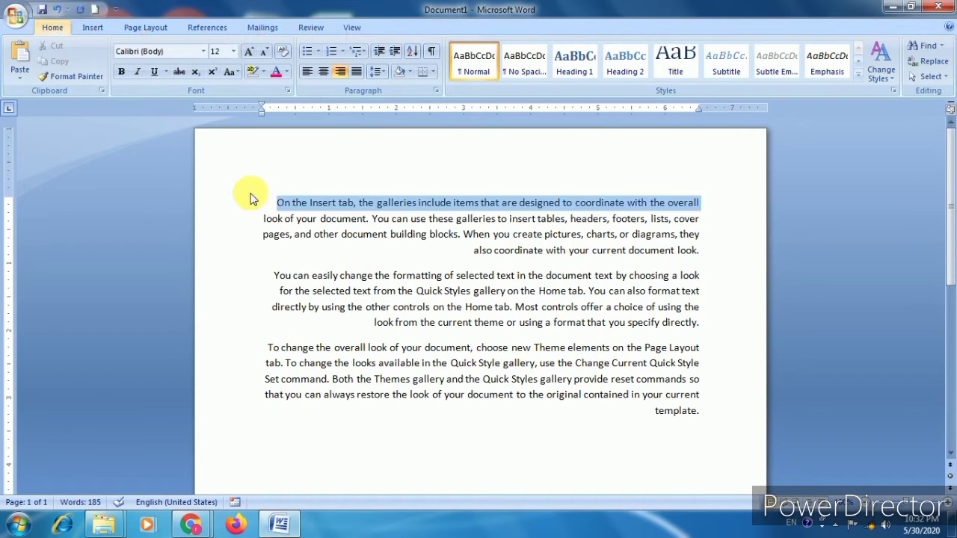
{"action": "left_click", "coordinate": [330, 276]}
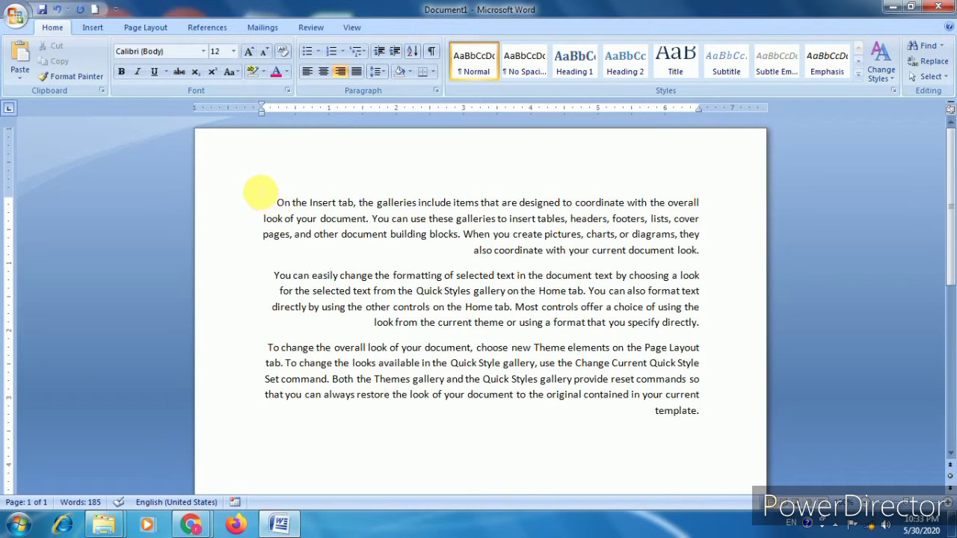
{"action": "key", "text": "alt"}
{"action": "left_click_drag", "start_coordinate": [259, 193], "coordinate": [250, 425]}
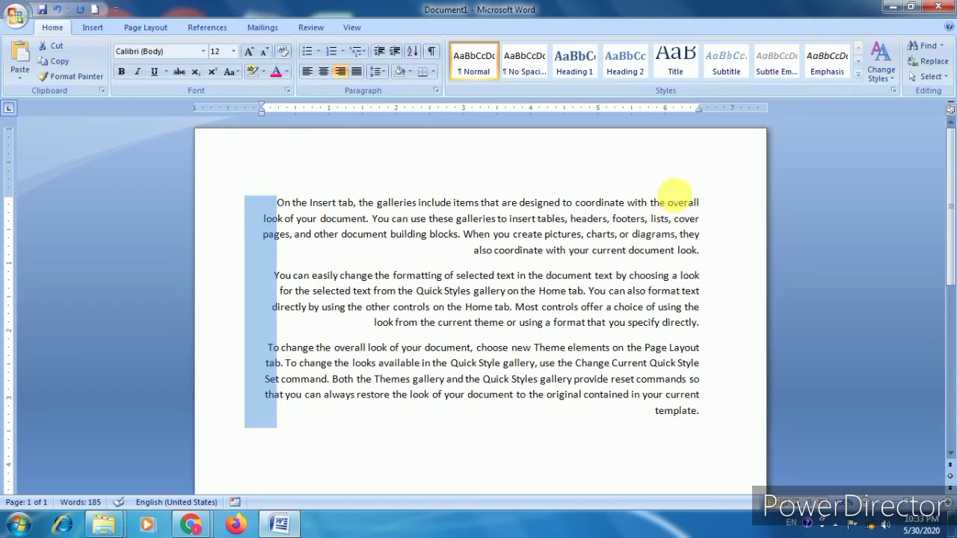
{"action": "left_click", "coordinate": [668, 200]}
{"action": "left_click_drag", "start_coordinate": [686, 241], "coordinate": [723, 428]}
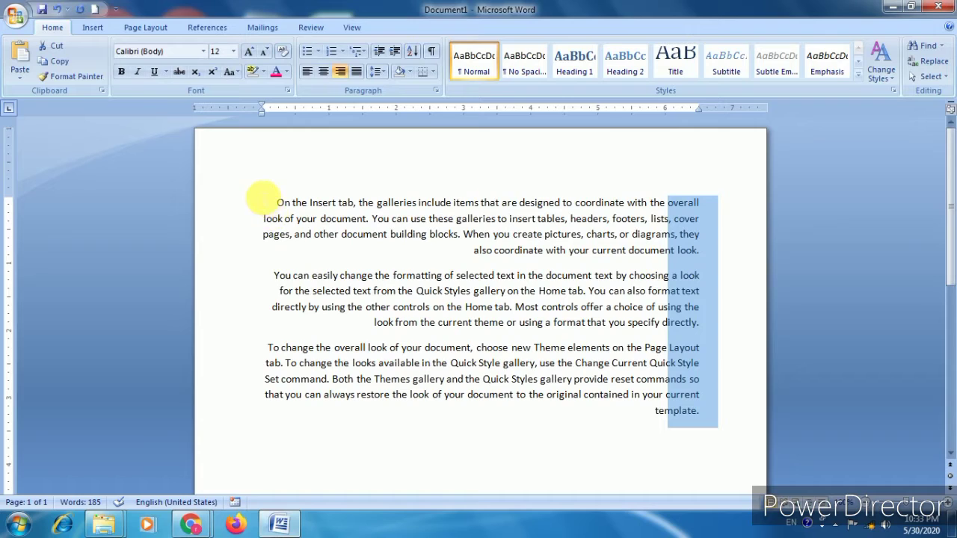
{"action": "key", "text": "alt"}
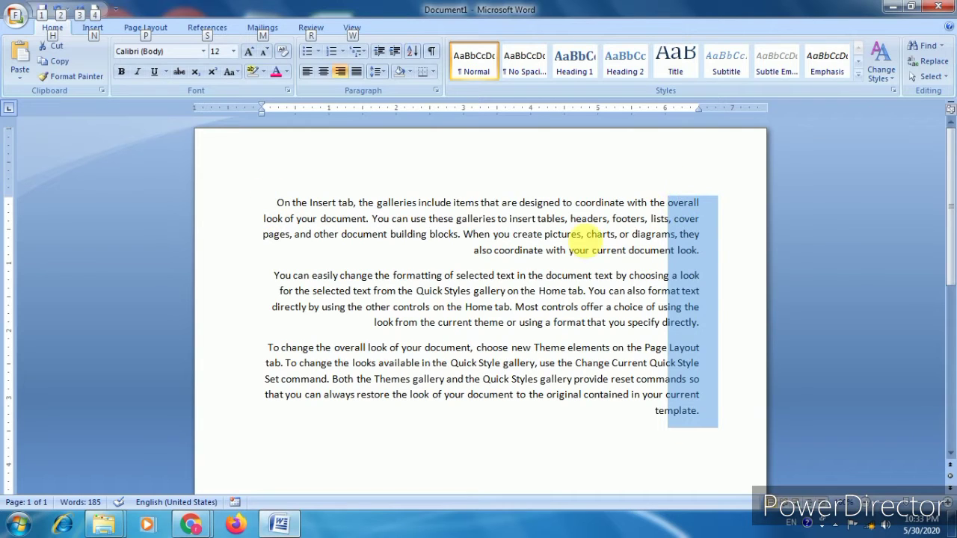
Highlight a vertical block along the left edge of the right-aligned paragraphs, and justify all the text in the document
{"action": "key", "text": "alt"}
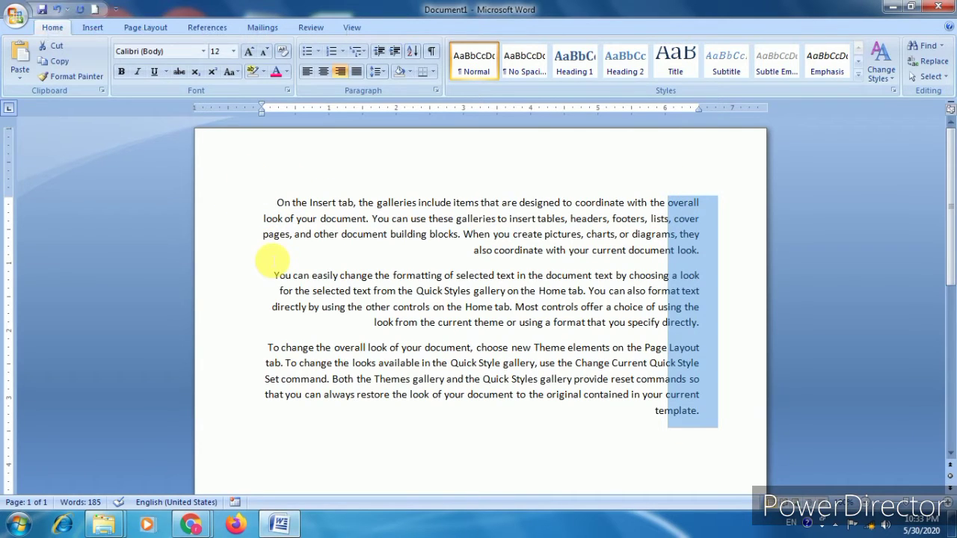
{"action": "left_click_drag", "start_coordinate": [275, 198], "coordinate": [237, 424]}
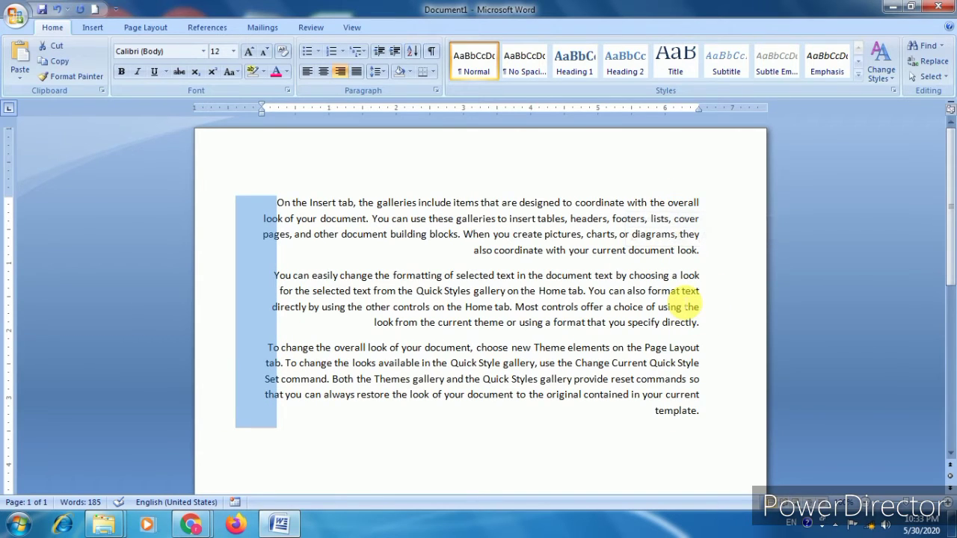
{"action": "key", "text": "ctrl+a"}
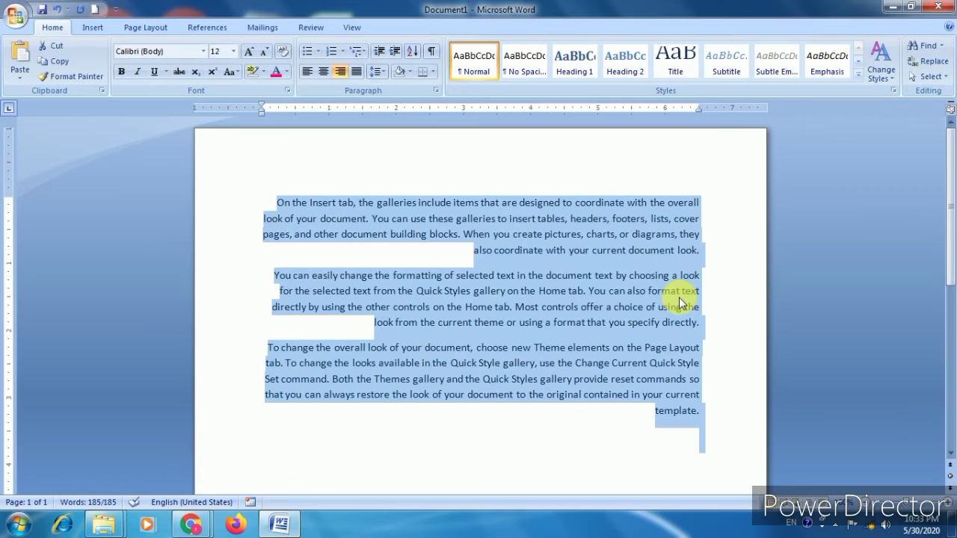
{"action": "left_click", "coordinate": [360, 72]}
{"action": "left_click", "coordinate": [654, 429]}
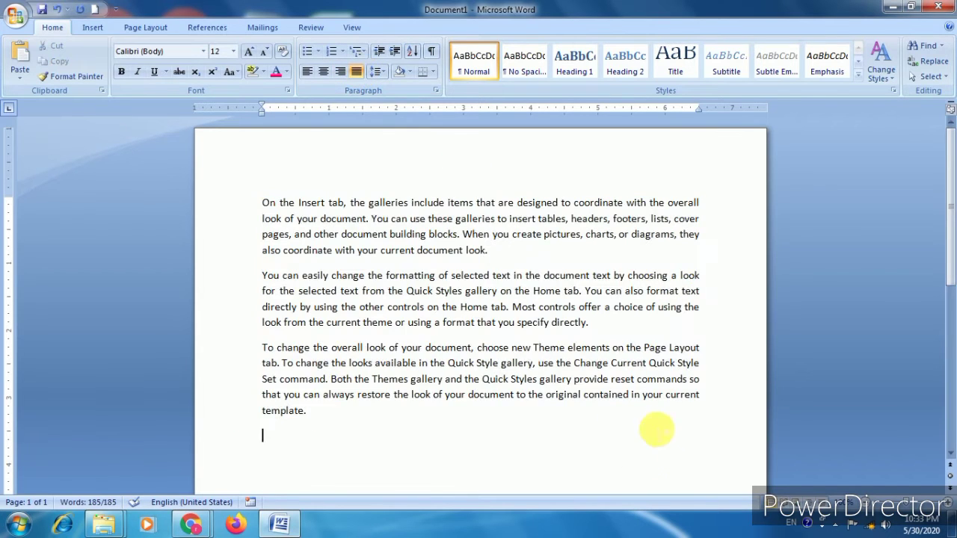
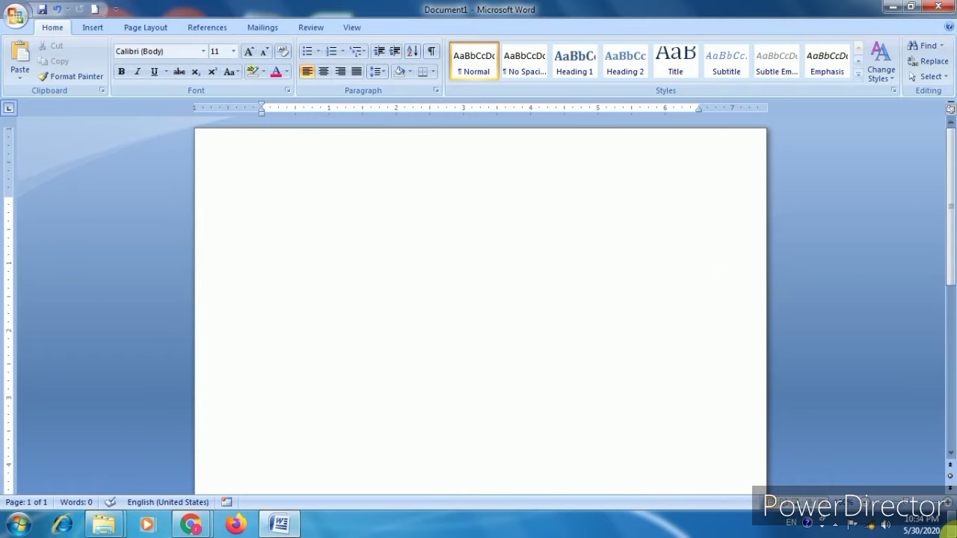
Enter the left-aligned filler text ASDFGDGKDJFGHKFDGHFDKGHKFGJHKJDFG in the blank document and delete it
{"action": "left_click", "coordinate": [948, 529]}
{"action": "left_click", "coordinate": [948, 529]}
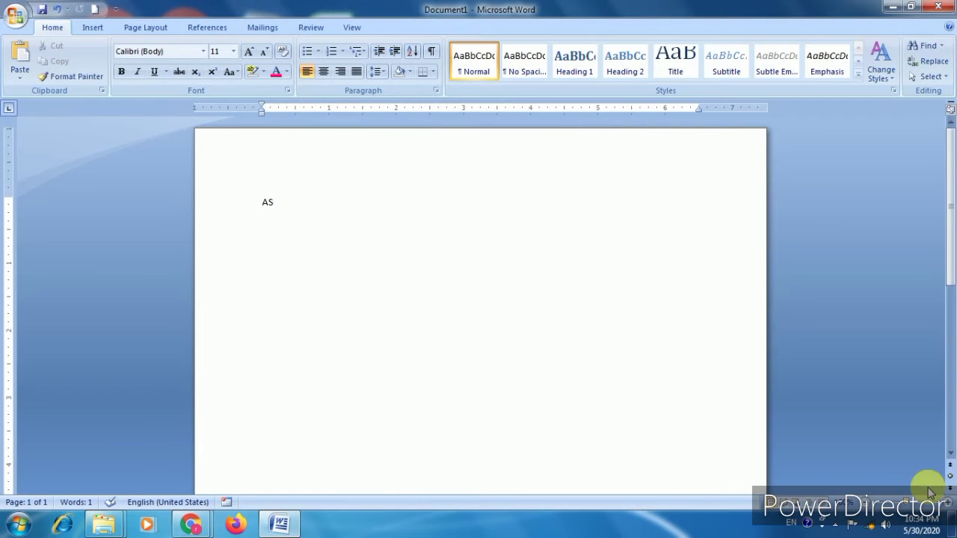
{"action": "type", "text": "DFGDGKDJFG"}
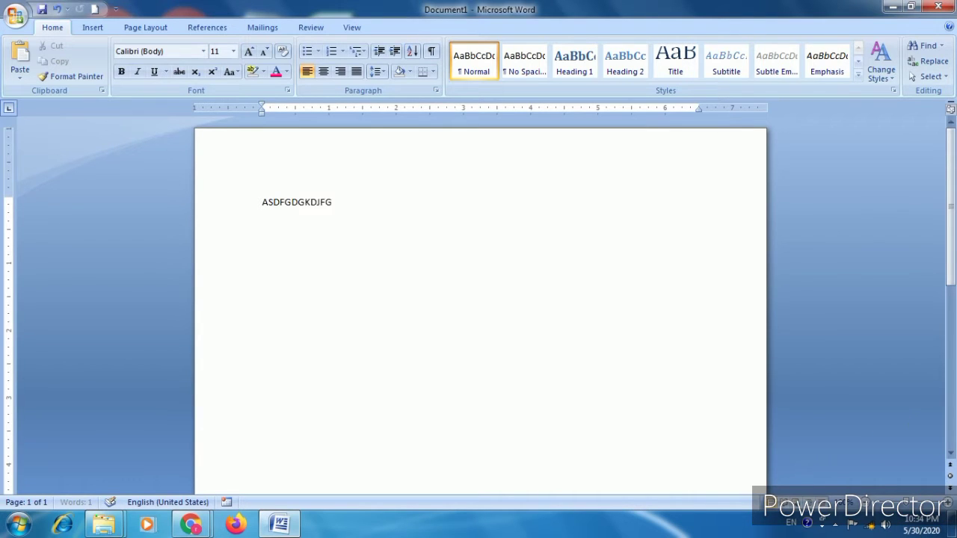
{"action": "type", "text": "HKFDGHFDKGHKFGJHKJDFG"}
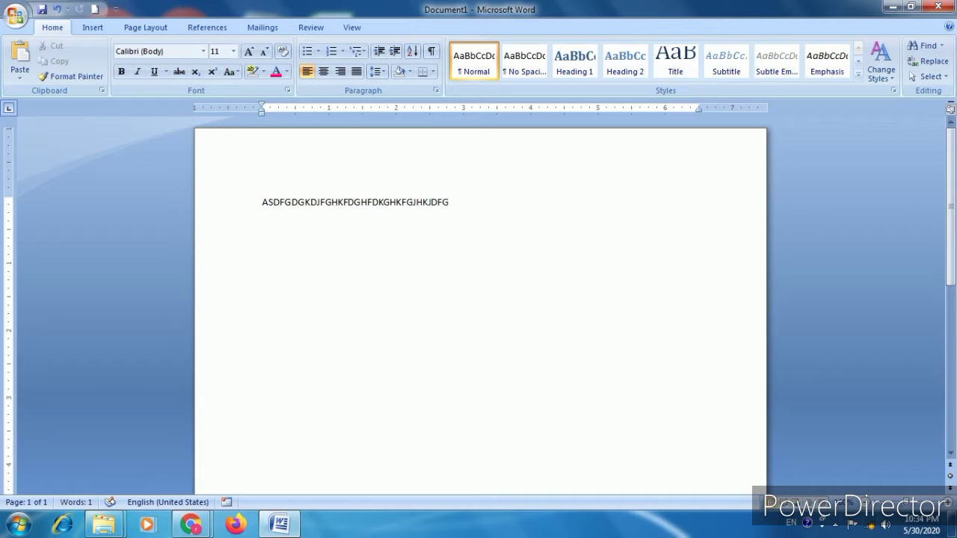
{"action": "key", "text": "ctrl+a"}
{"action": "key", "text": "Delete"}
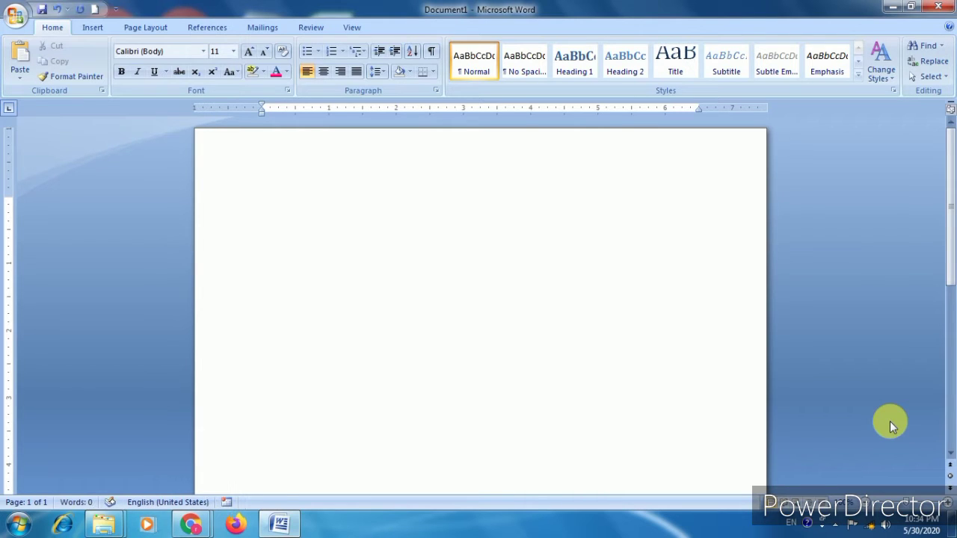
Centre the empty line, enter a run of random capital letters starting with DGFDHKLJ, and delete it
{"action": "left_click", "coordinate": [333, 75]}
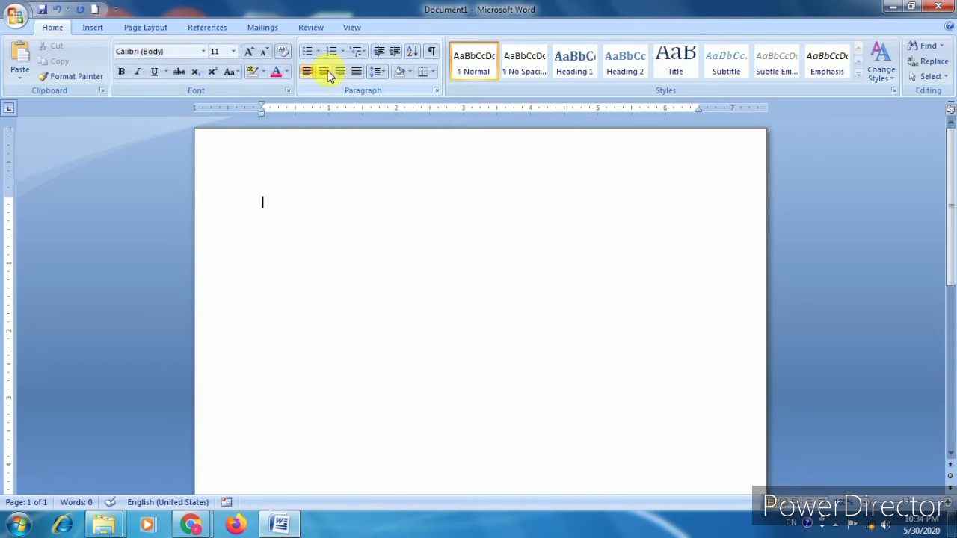
{"action": "type", "text": "DGFDHKLJ"}
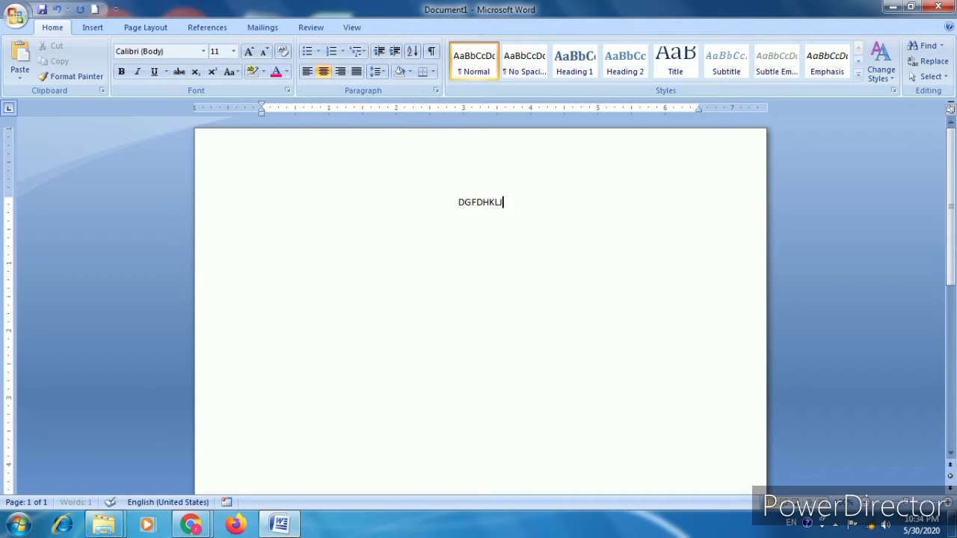
{"action": "type", "text": "SFLDKHJFGHKLJOR;TYLKGDHKJGLF"}
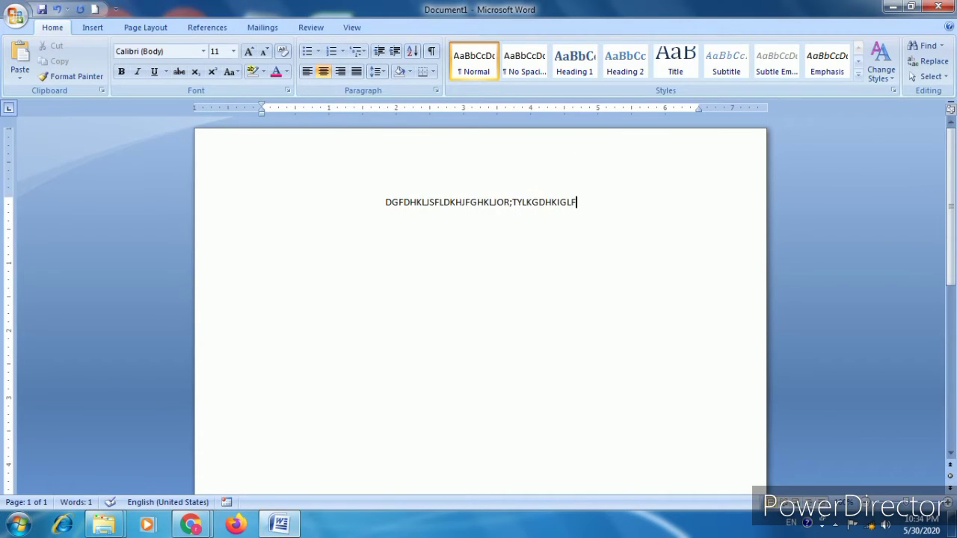
{"action": "key", "text": "ctrl+a"}
{"action": "key", "text": "BackSpace"}
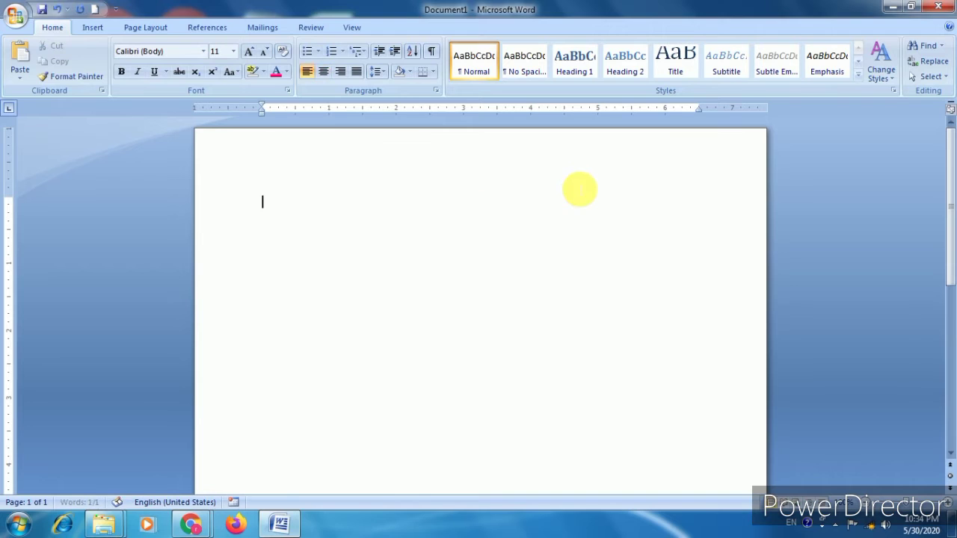
Right-align the empty line, enter the filler text YIUJYHFGUJHOFGPJHKLGJGLDKJKL, and delete it
{"action": "left_click", "coordinate": [340, 71]}
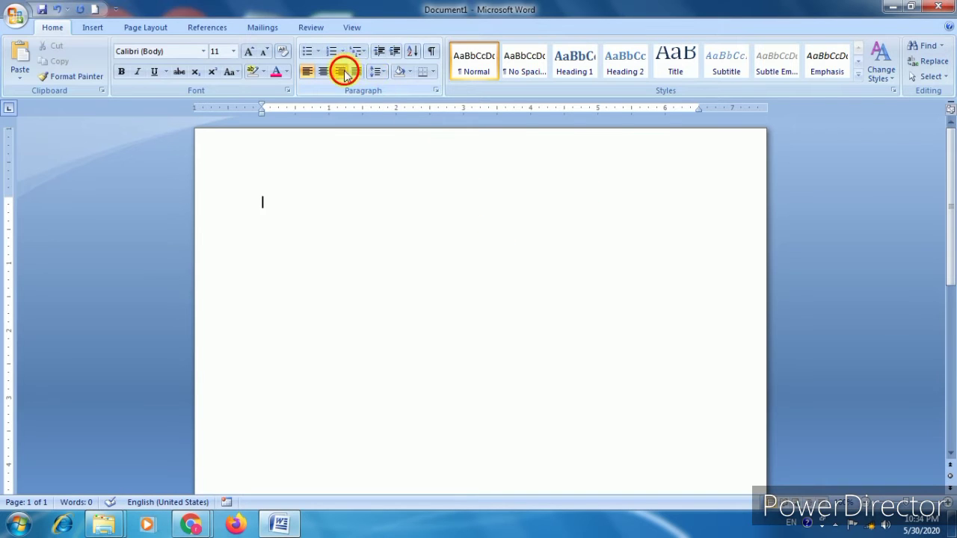
{"action": "type", "text": "YIUJYHFGUJHOFGPJHKLGJGLDKJKL"}
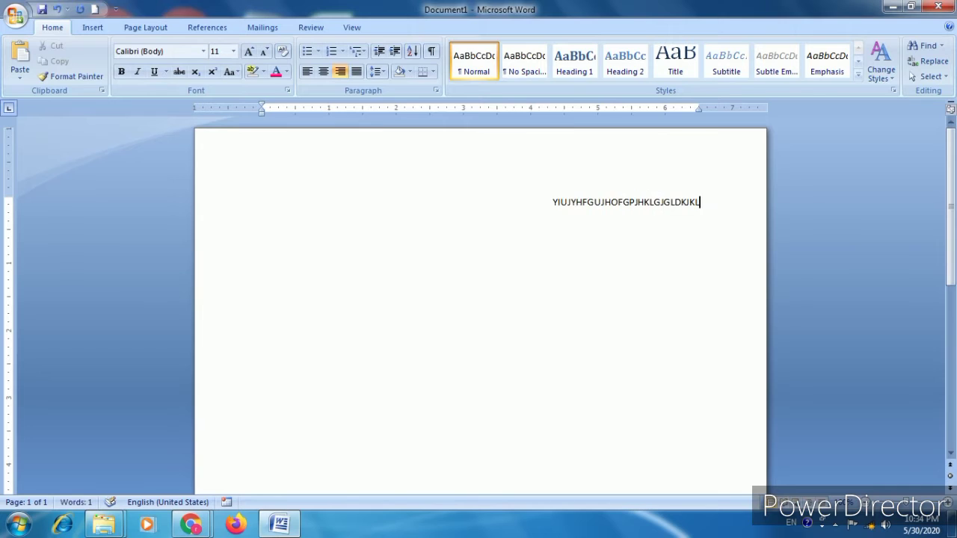
{"action": "key", "text": "ctrl+a"}
{"action": "key", "text": "BackSpace"}
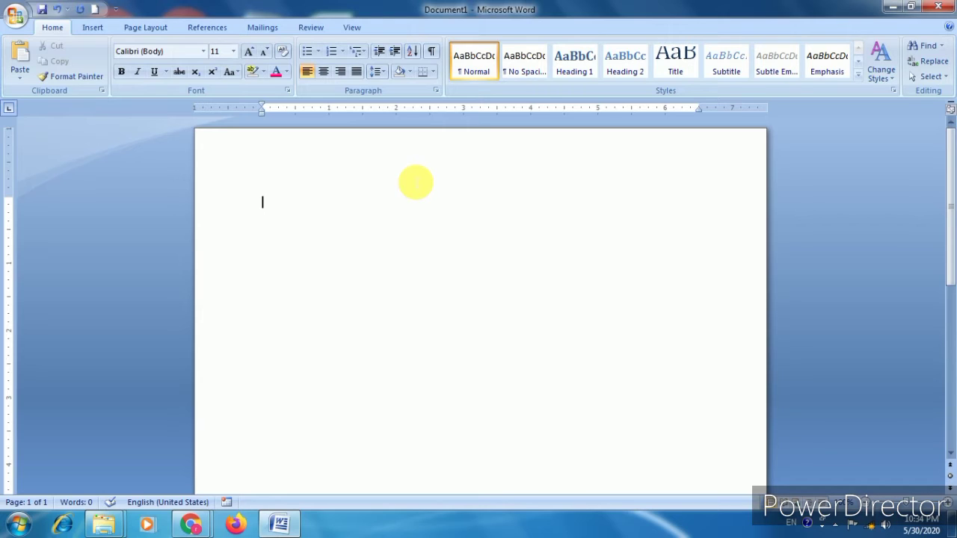
Generate three sample paragraphs with =RAND(), set all their text to 12 pt, and clear the selection
{"action": "type", "text": "=RAND()"}
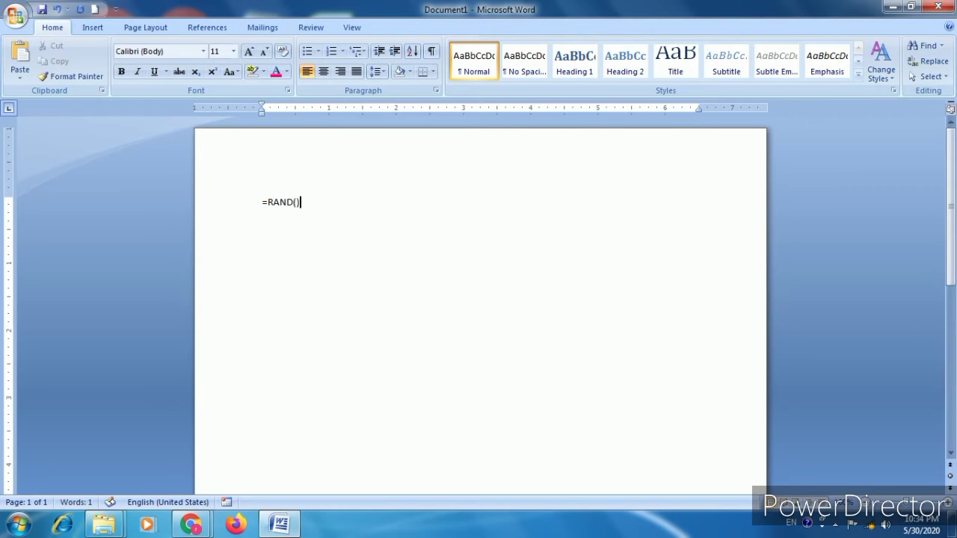
{"action": "key", "text": "Return"}
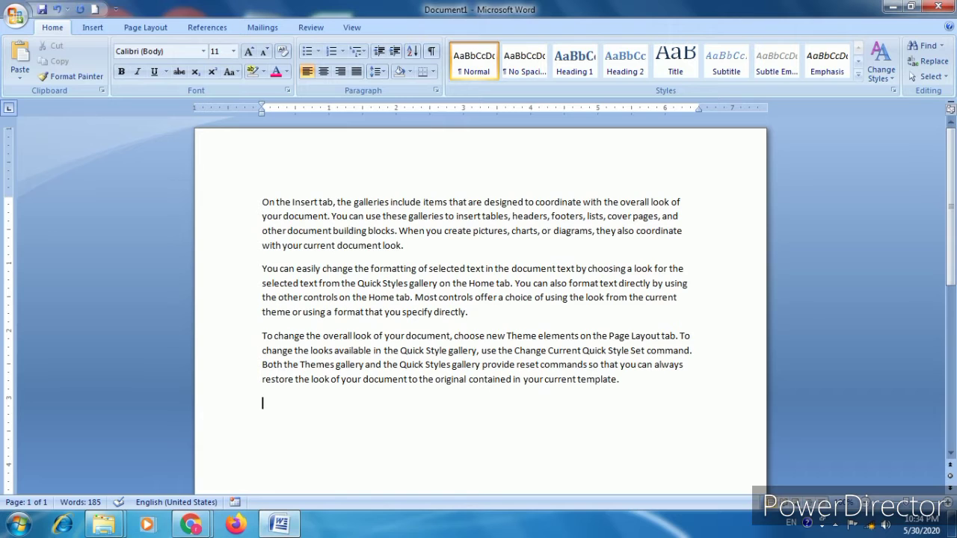
{"action": "key", "text": "ctrl+a"}
{"action": "key", "text": "ctrl+shift+period"}
{"action": "key", "text": "ctrl+shift+period"}
{"action": "key", "text": "ctrl+shift+period"}
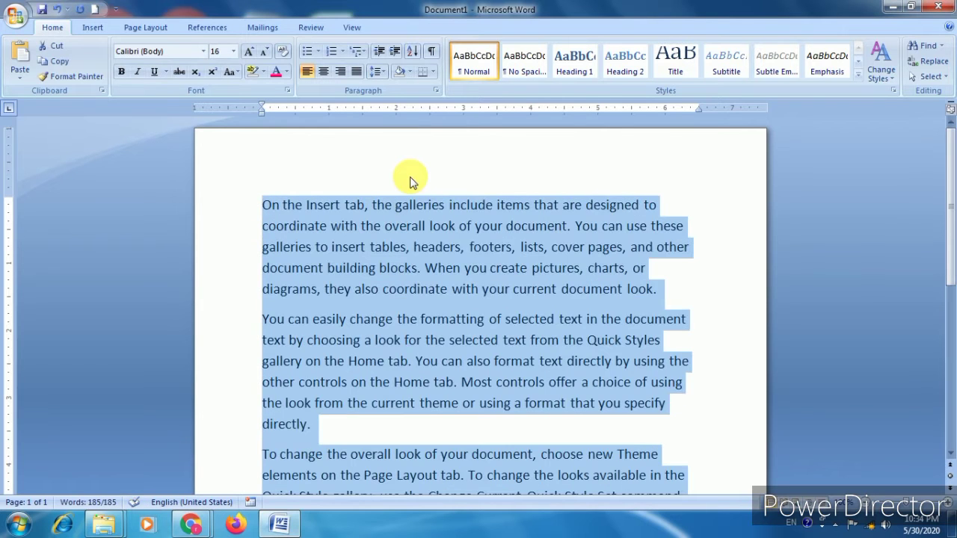
{"action": "key", "text": "ctrl+shift+comma"}
{"action": "key", "text": "ctrl+shift+comma"}
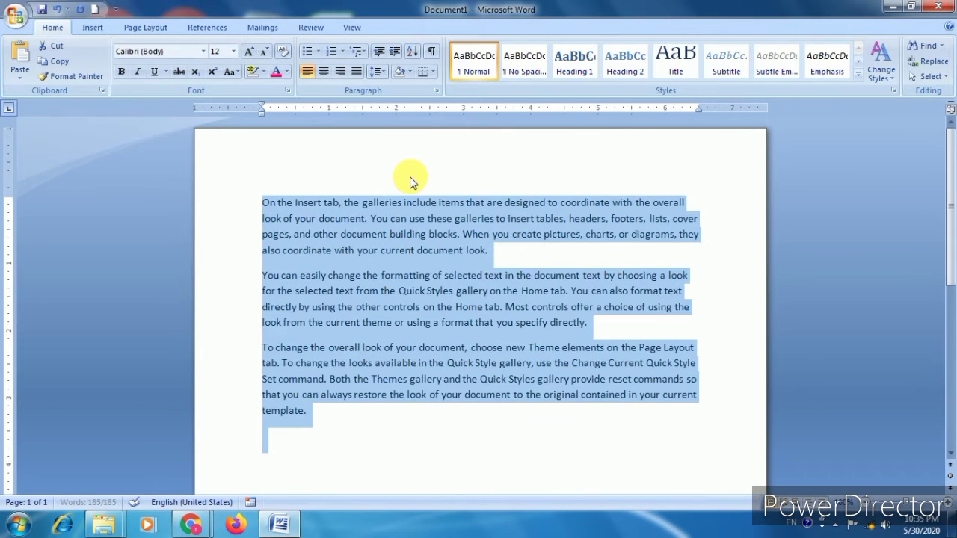
{"action": "left_click", "coordinate": [526, 307]}
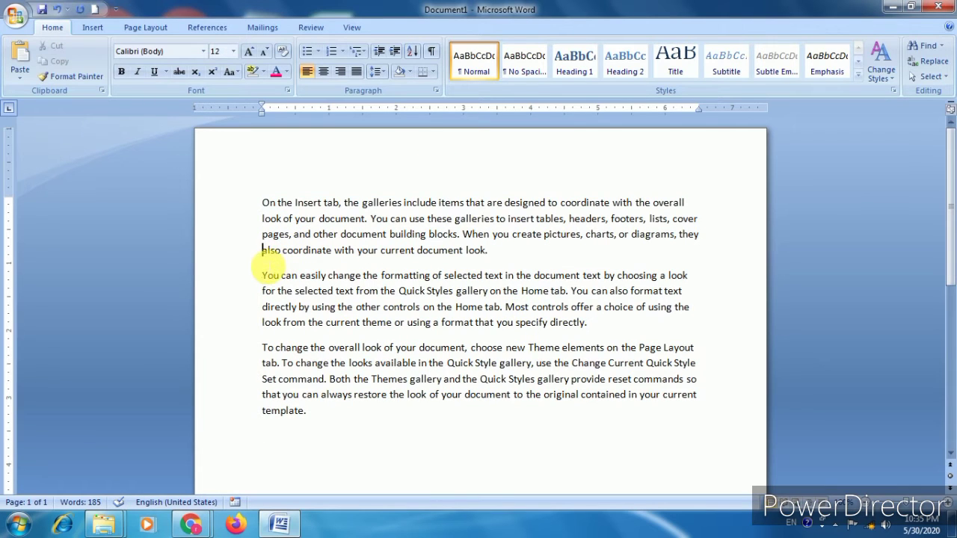
Select all three sample paragraphs and set their line spacing to 1.0
{"action": "left_click_drag", "start_coordinate": [262, 202], "coordinate": [271, 408]}
{"action": "left_click", "coordinate": [272, 326]}
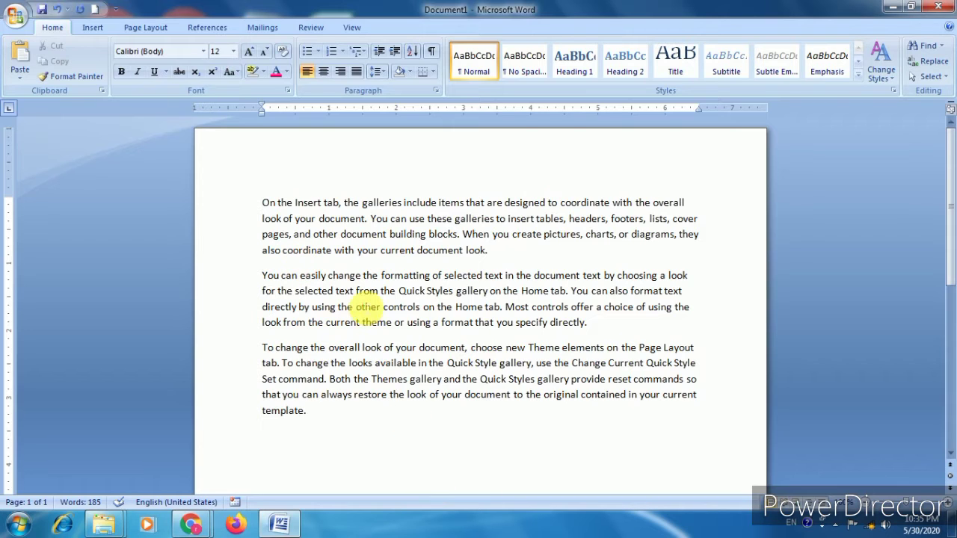
{"action": "left_click_drag", "start_coordinate": [263, 202], "coordinate": [313, 423]}
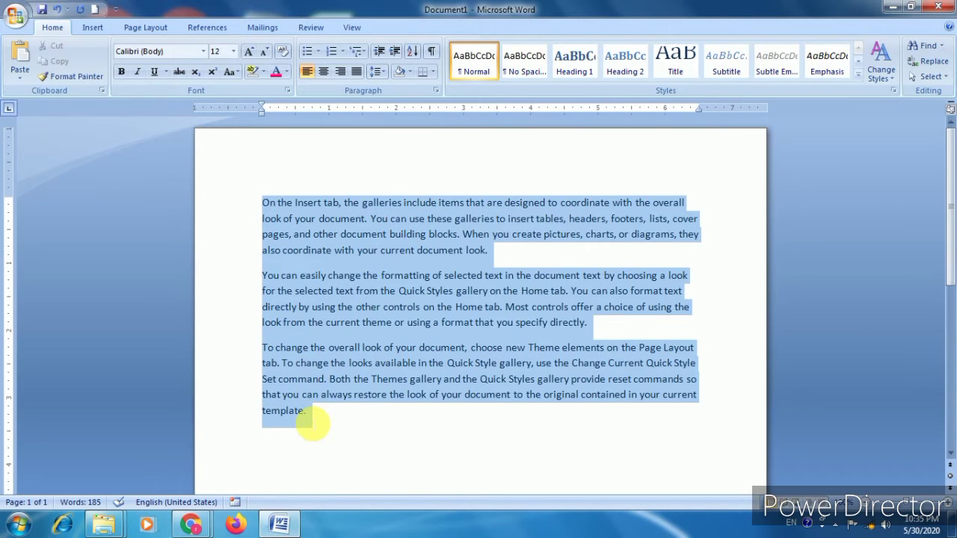
{"action": "left_click", "coordinate": [383, 71]}
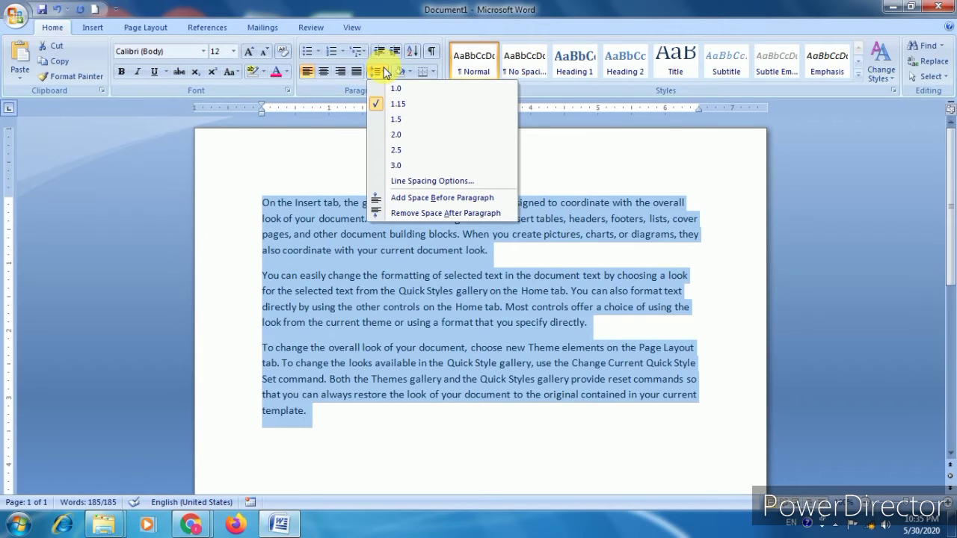
{"action": "left_click", "coordinate": [415, 93]}
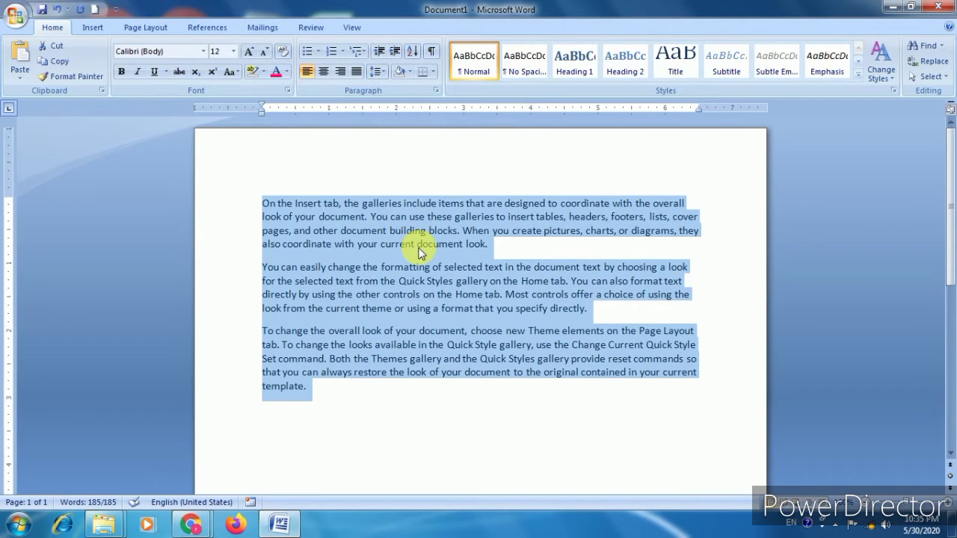
Set the line spacing of the selected paragraphs to 1.5 and to 2.5, and look through the result
{"action": "left_click", "coordinate": [373, 75]}
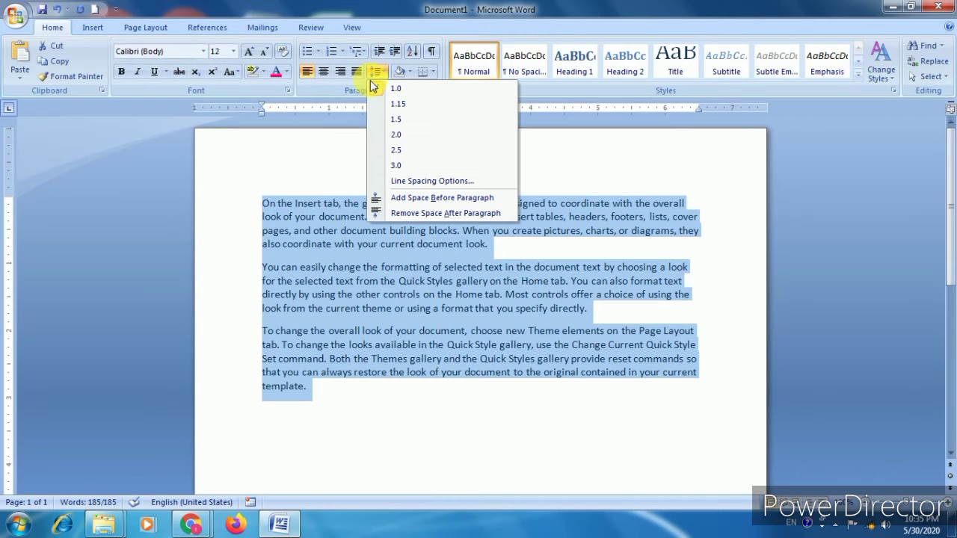
{"action": "left_click", "coordinate": [394, 122]}
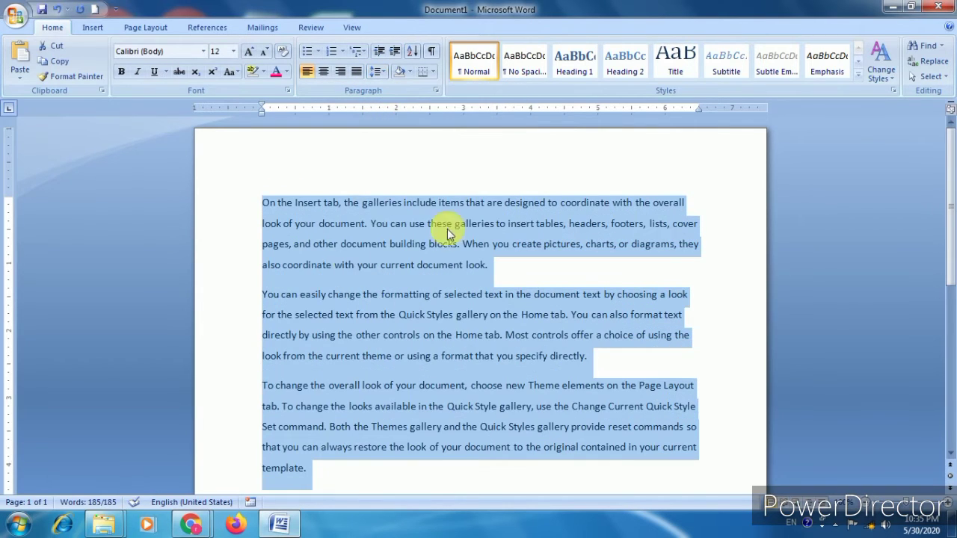
{"action": "left_click", "coordinate": [378, 71]}
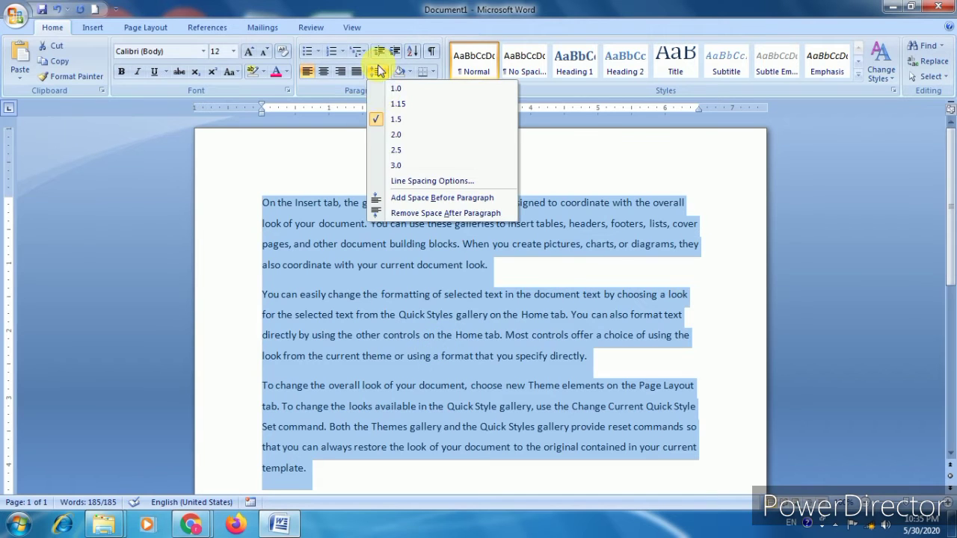
{"action": "left_click", "coordinate": [397, 150]}
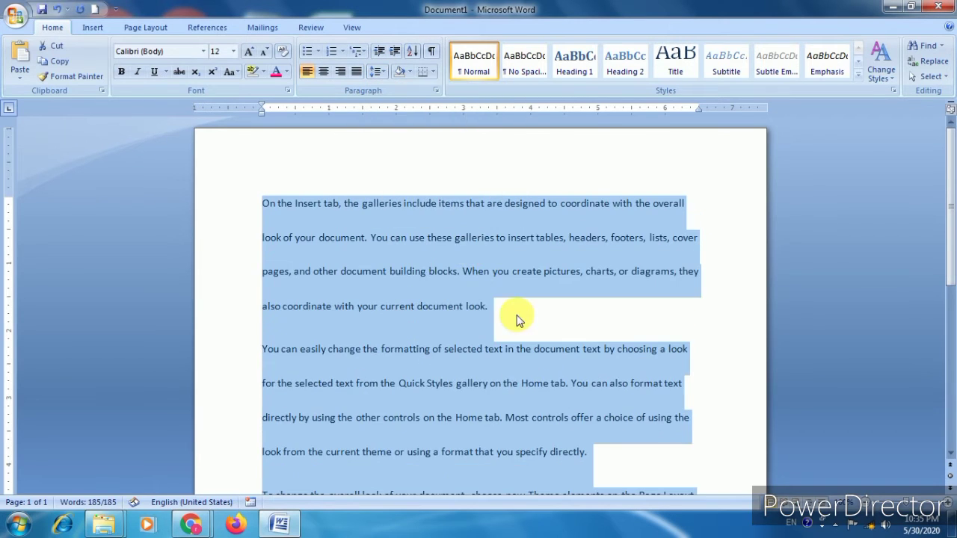
{"action": "scroll", "coordinate": [518, 320], "scroll_direction": "down", "scroll_amount": 3}
{"action": "scroll", "coordinate": [518, 320], "scroll_direction": "down", "scroll_amount": 3}
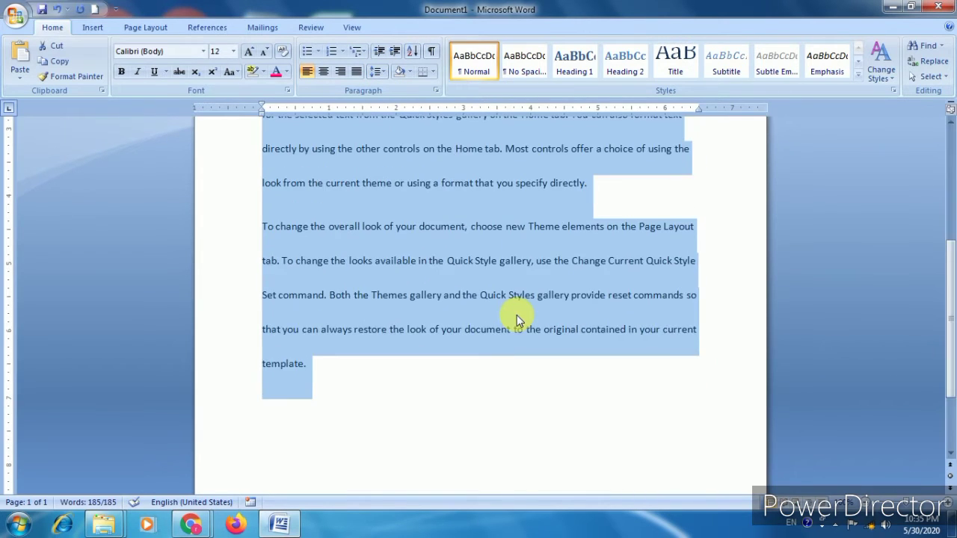
Set the line spacing of the selected paragraphs to 3.0, look through the page, and return it to 1.0
{"action": "left_click", "coordinate": [377, 71]}
{"action": "left_click", "coordinate": [408, 166]}
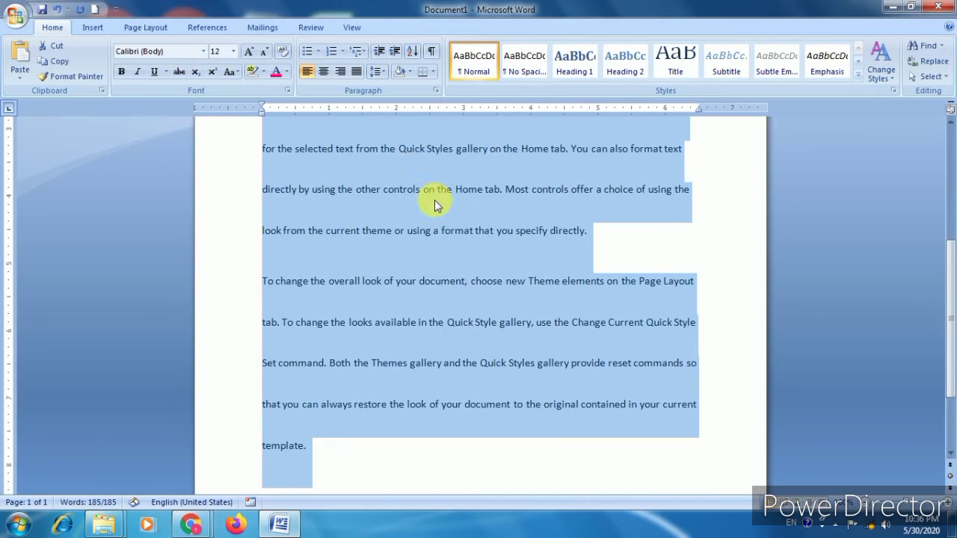
{"action": "scroll", "coordinate": [499, 262], "scroll_direction": "down", "scroll_amount": 1}
{"action": "scroll", "coordinate": [499, 262], "scroll_direction": "up", "scroll_amount": 5}
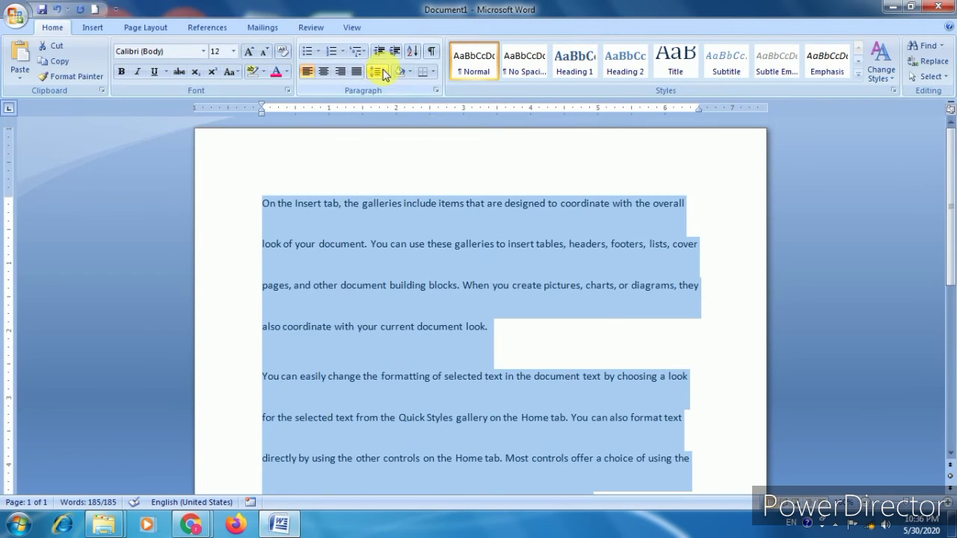
{"action": "left_click", "coordinate": [378, 71]}
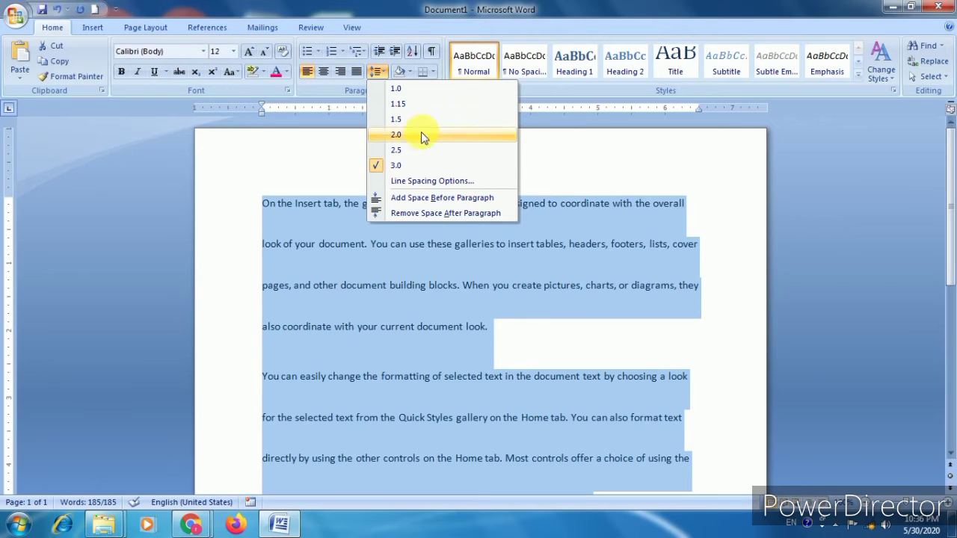
{"action": "left_click", "coordinate": [420, 92]}
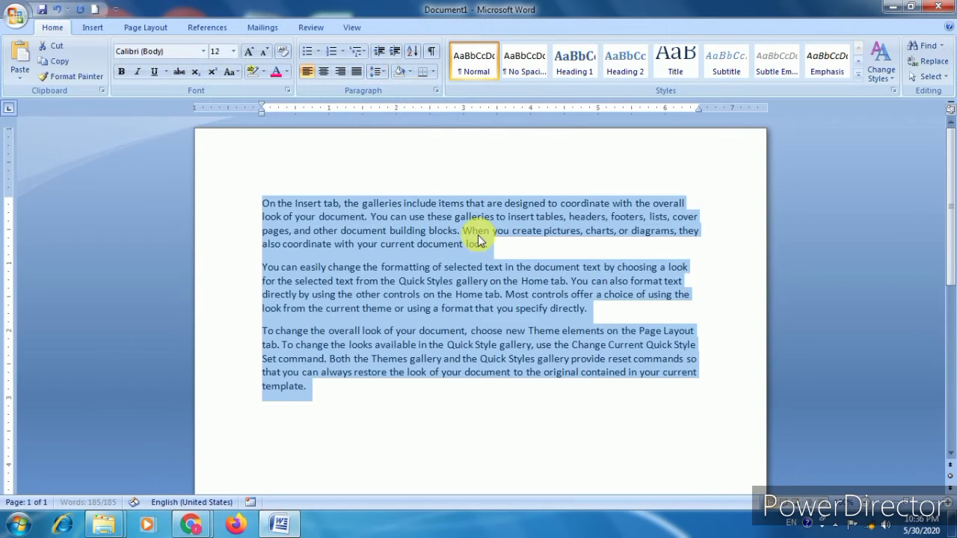
Remove the space after the three selected paragraphs, look over the result, and clear the selection
{"action": "left_click", "coordinate": [378, 71]}
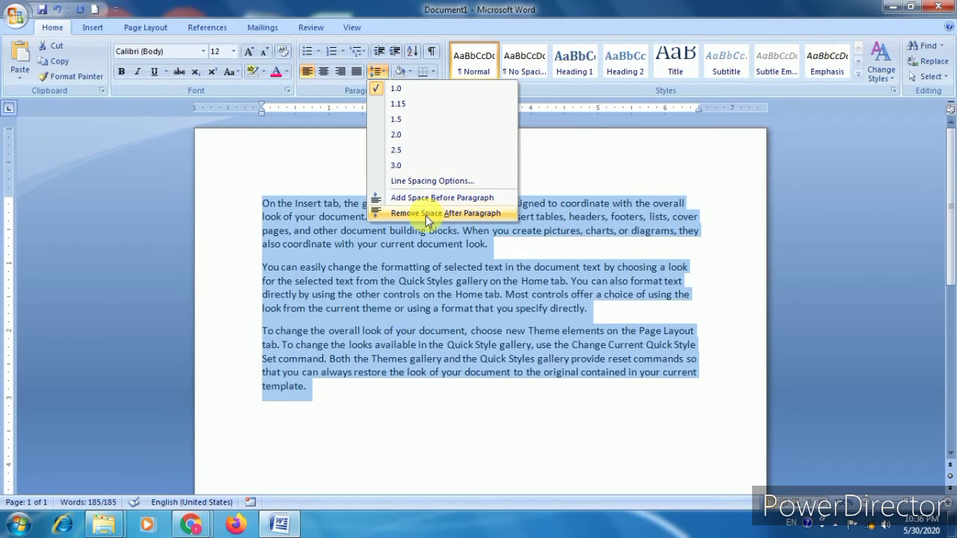
{"action": "left_click", "coordinate": [471, 216]}
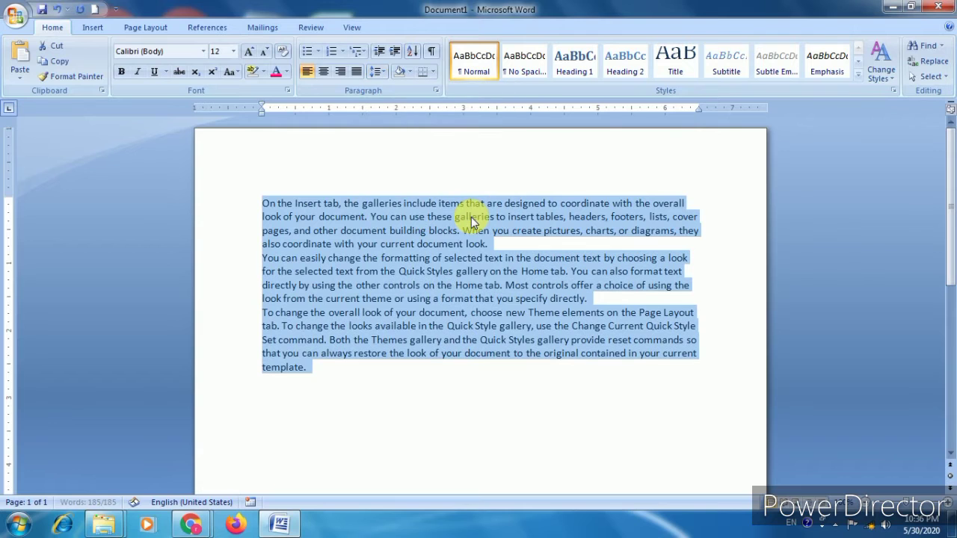
{"action": "left_click", "coordinate": [359, 361]}
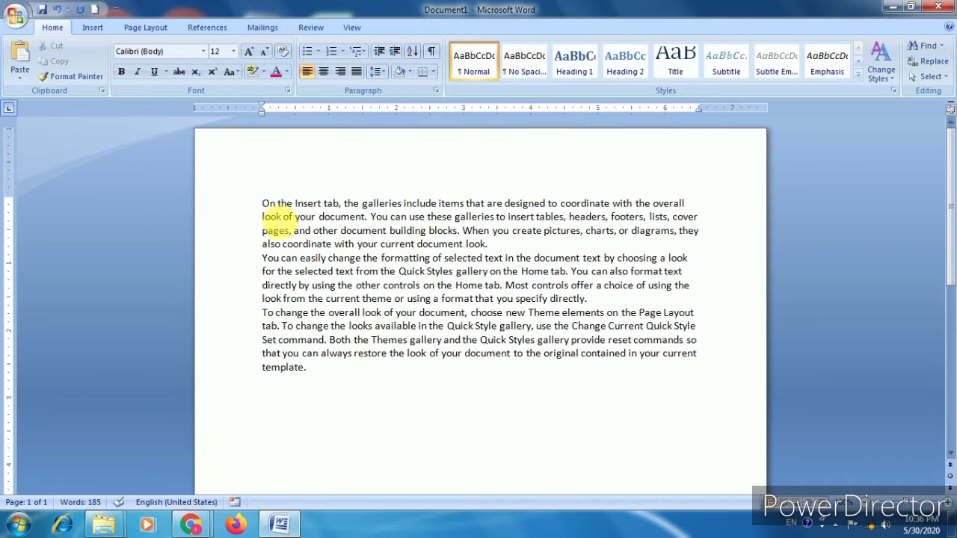
{"action": "left_click_drag", "start_coordinate": [264, 203], "coordinate": [331, 371]}
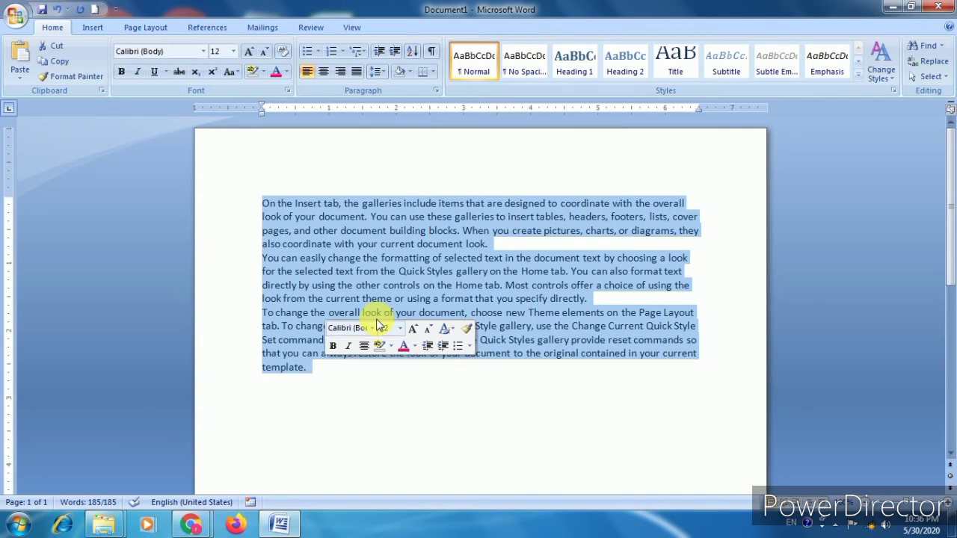
{"action": "left_click", "coordinate": [425, 388]}
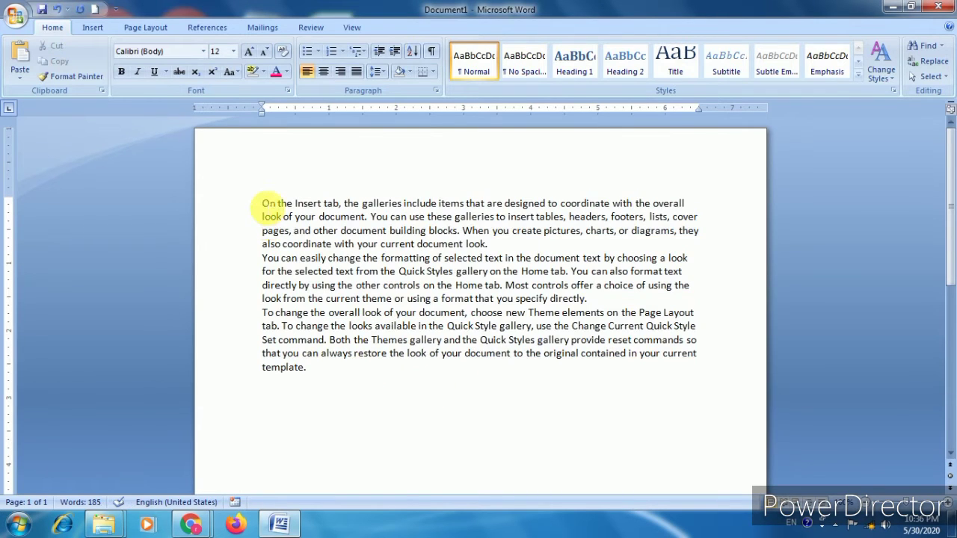
Set the line spacing of all three sample paragraphs to 1.15, change it to 2.0, and clear the selection
{"action": "left_click_drag", "start_coordinate": [263, 202], "coordinate": [321, 374]}
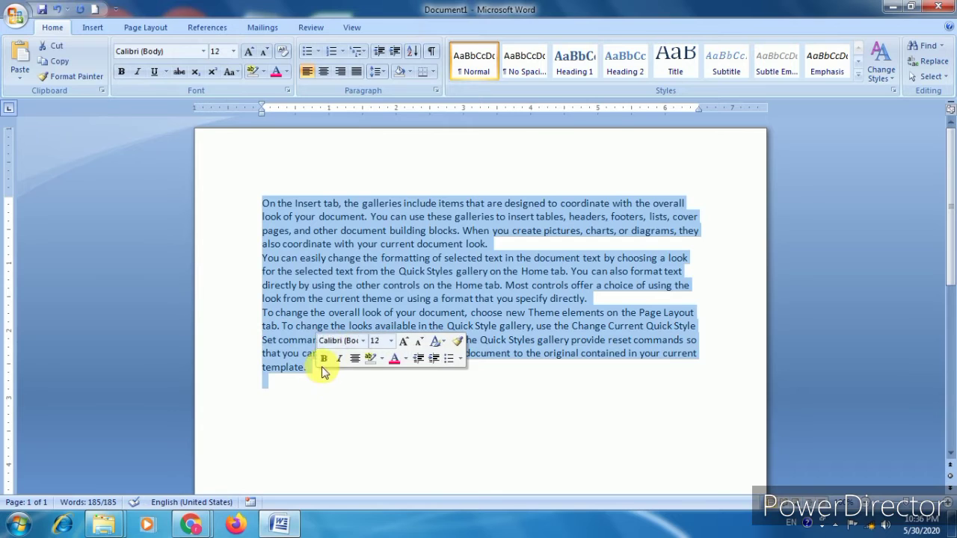
{"action": "left_click", "coordinate": [376, 71]}
{"action": "left_click", "coordinate": [379, 105]}
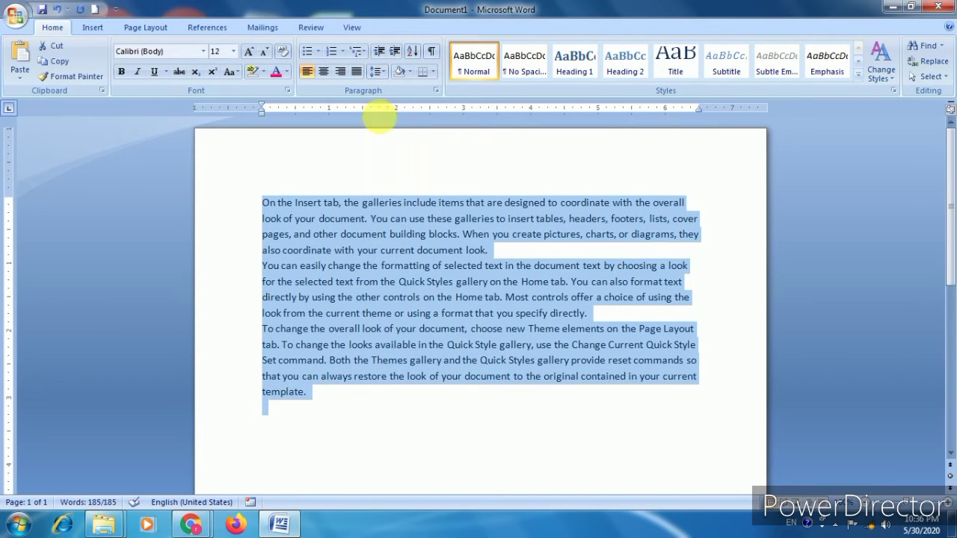
{"action": "left_click", "coordinate": [376, 71]}
{"action": "left_click", "coordinate": [394, 135]}
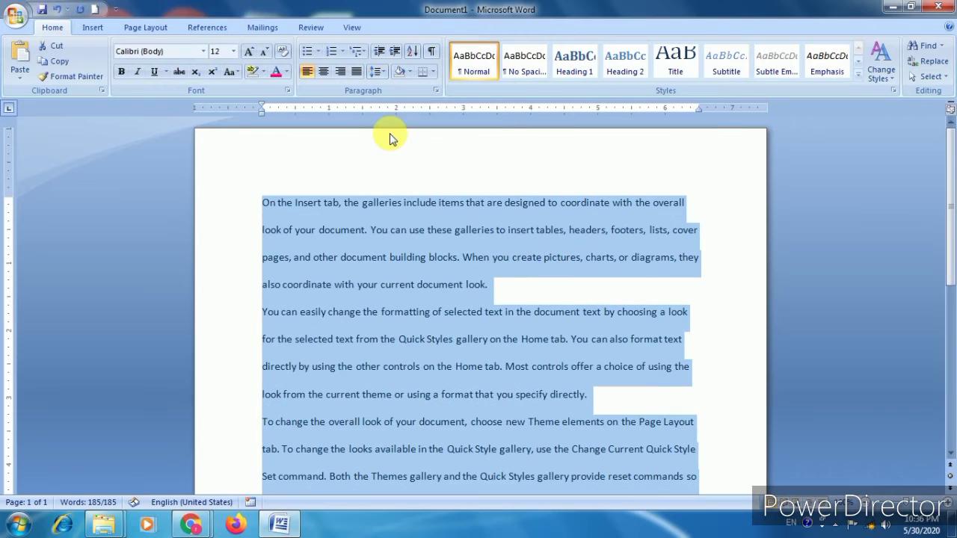
{"action": "left_click", "coordinate": [509, 294]}
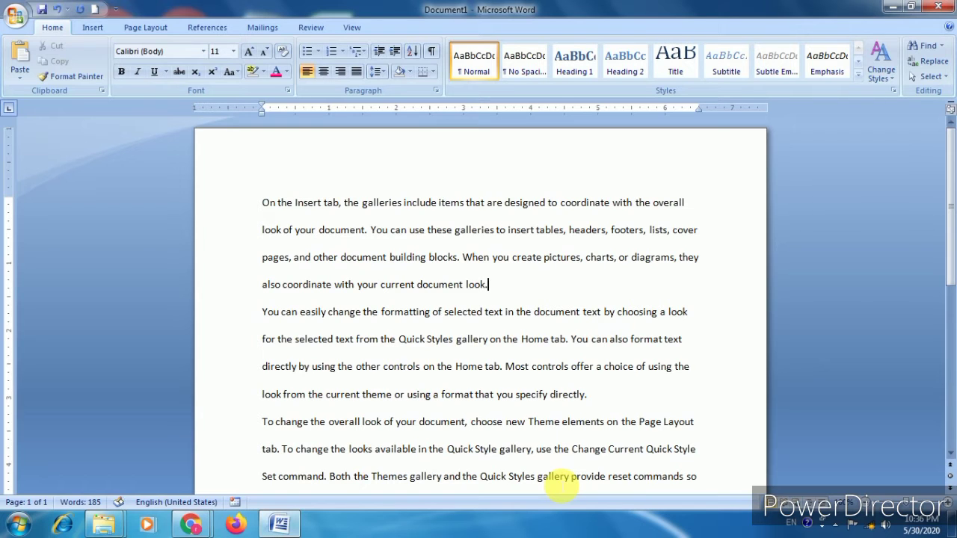
Delete all the text, clearing its character formatting, and generate fresh sample paragraphs with =RAND()
{"action": "key", "text": "ctrl+a"}
{"action": "key", "text": "ctrl+space"}
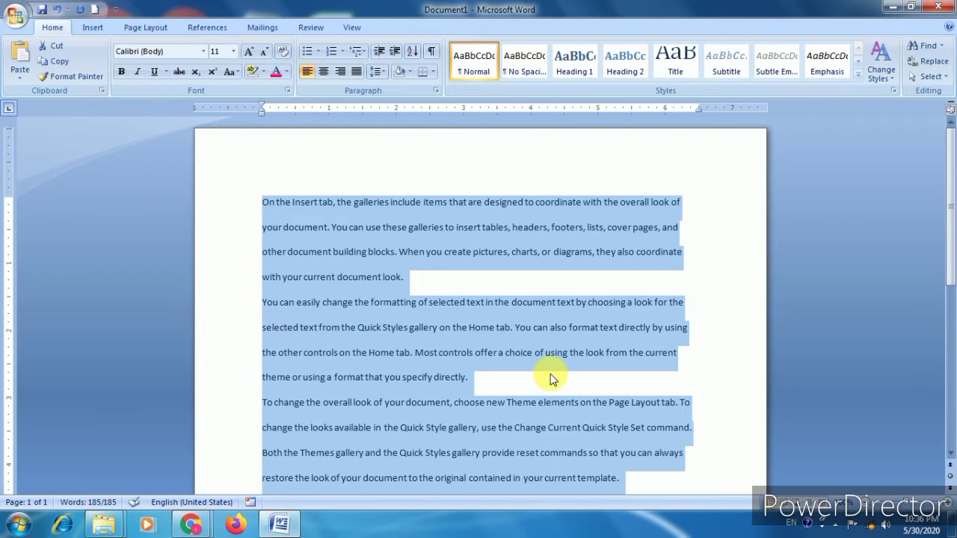
{"action": "key", "text": "Delete"}
{"action": "type", "text": "=RAND"}
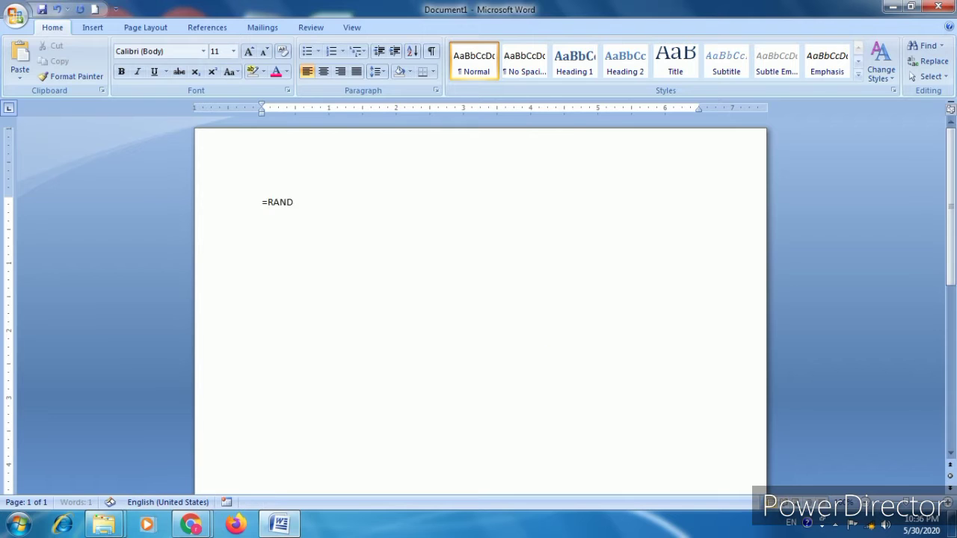
{"action": "type", "text": "()"}
{"action": "key", "text": "Return"}
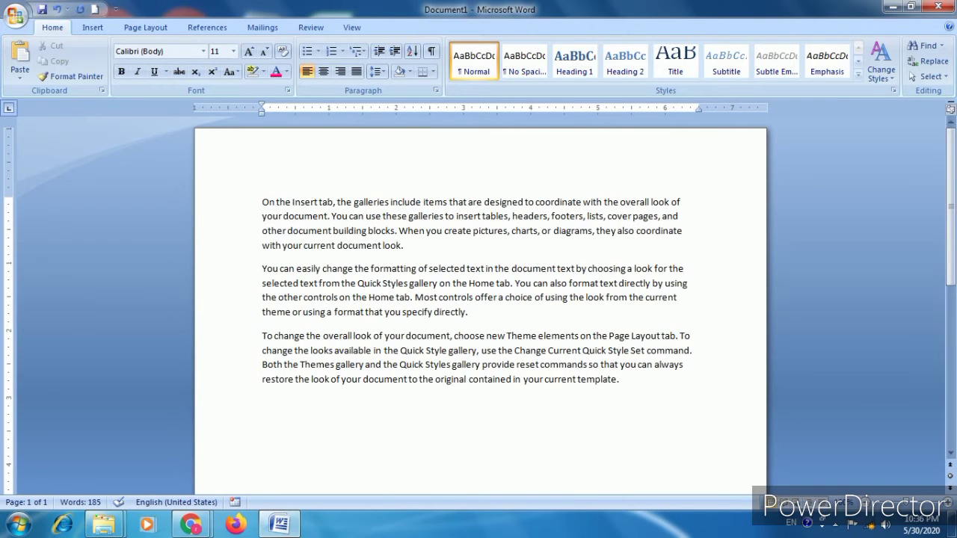
Enlarge the font of all the new sample text to 14 pt and clear the selection
{"action": "key", "text": "ctrl+a"}
{"action": "key", "text": "ctrl+shift+period"}
{"action": "key", "text": "ctrl+shift+period"}
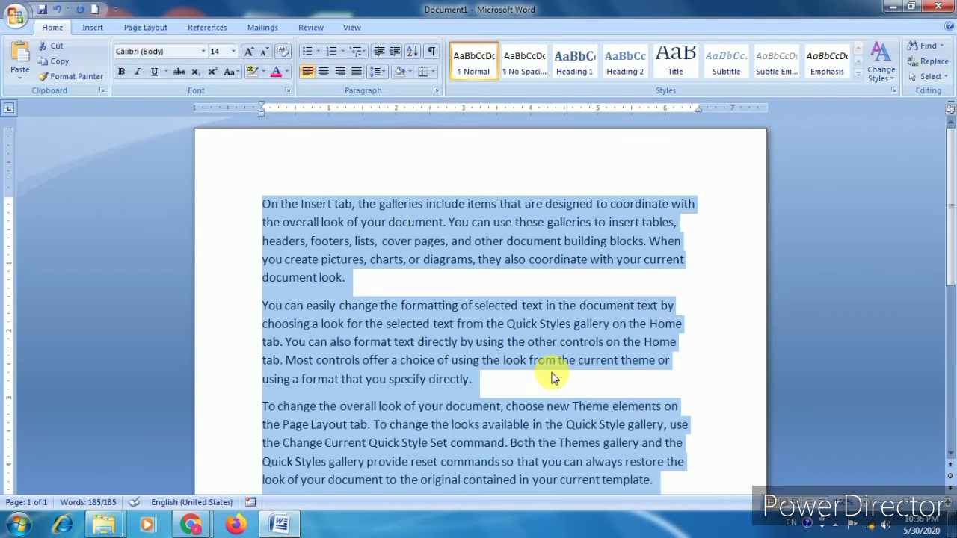
{"action": "left_click", "coordinate": [464, 203]}
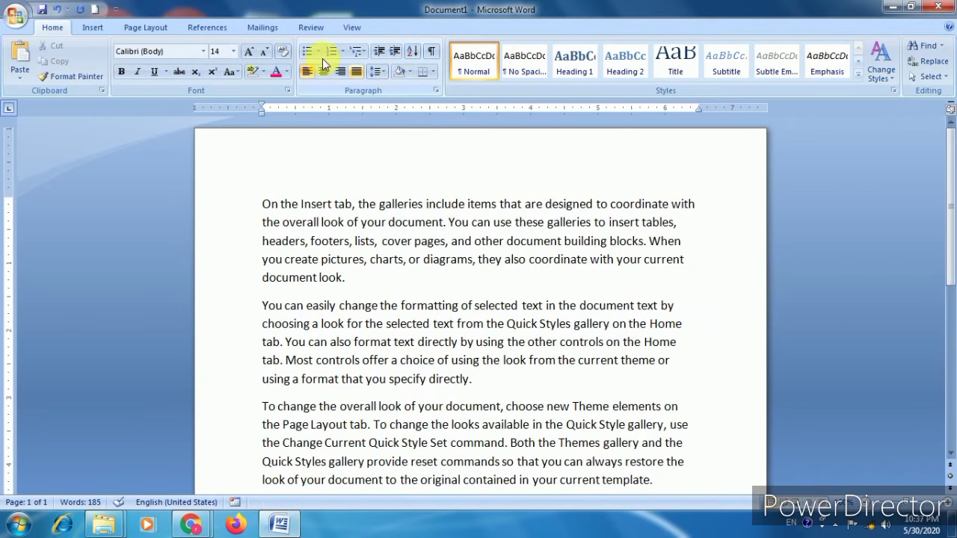
{"action": "left_click", "coordinate": [265, 74]}
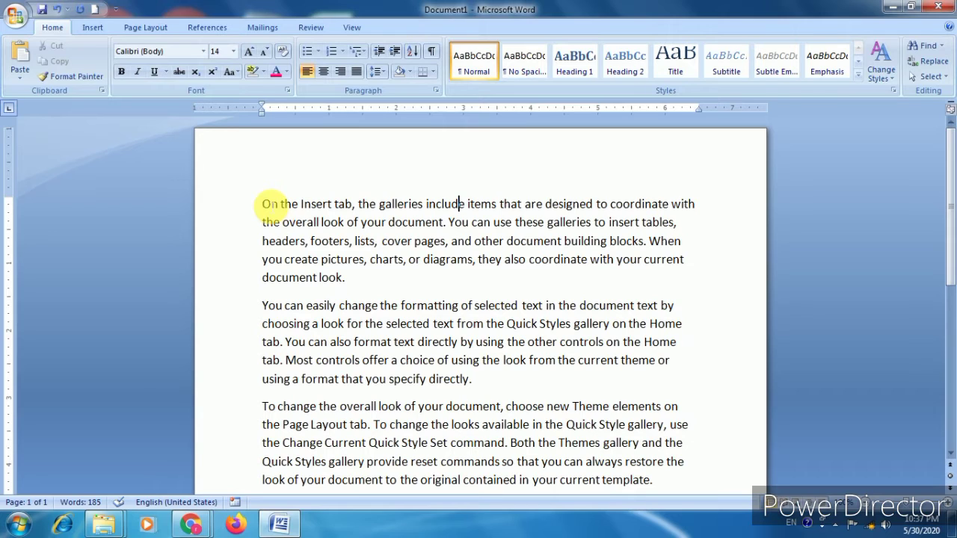
Highlight the first two paragraphs in bright green and clear the selection
{"action": "left_click_drag", "start_coordinate": [266, 204], "coordinate": [482, 381]}
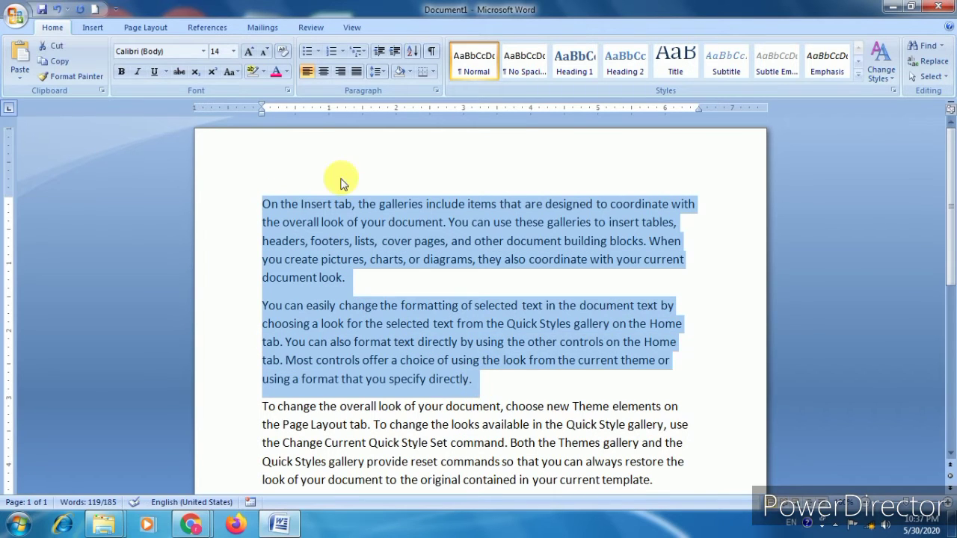
{"action": "left_click", "coordinate": [264, 72]}
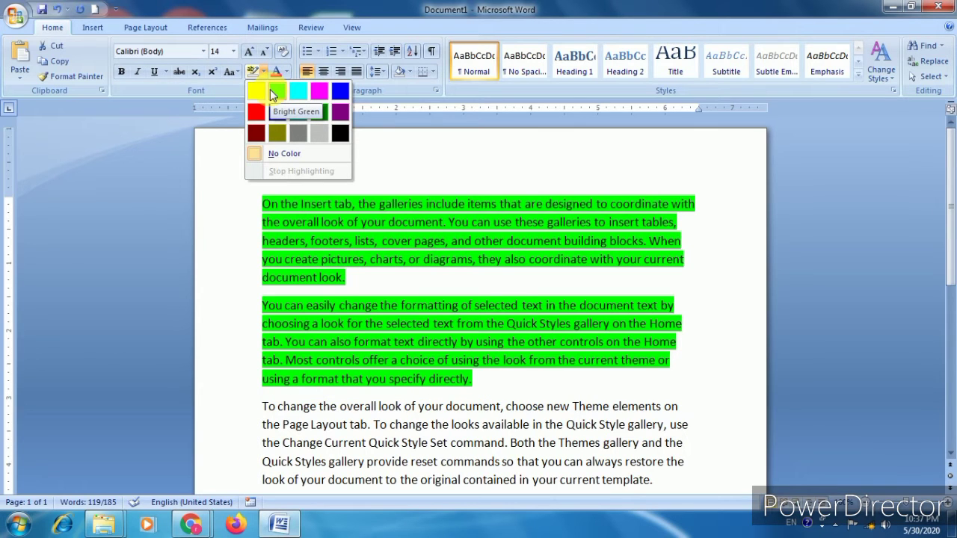
{"action": "left_click", "coordinate": [270, 89]}
{"action": "left_click", "coordinate": [387, 277]}
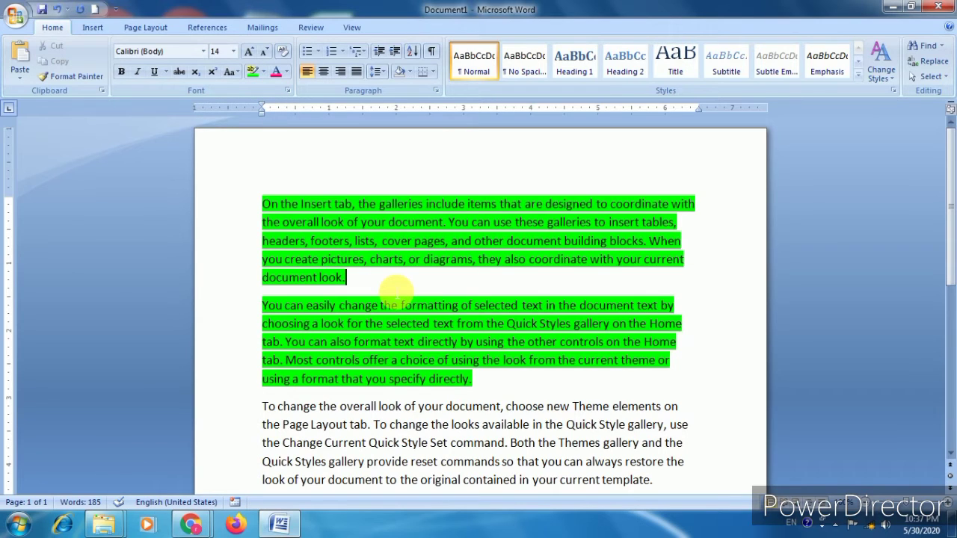
Add the text SDFJKHK below the last paragraph and highlight it in bright green
{"action": "scroll", "coordinate": [528, 390], "scroll_direction": "down", "scroll_amount": 3}
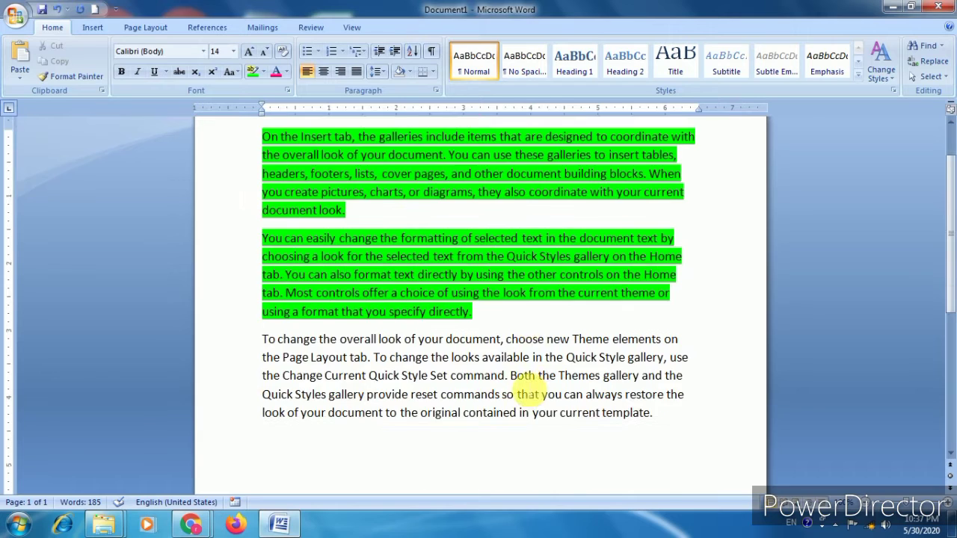
{"action": "left_click", "coordinate": [277, 381]}
{"action": "type", "text": "SDFJKHK"}
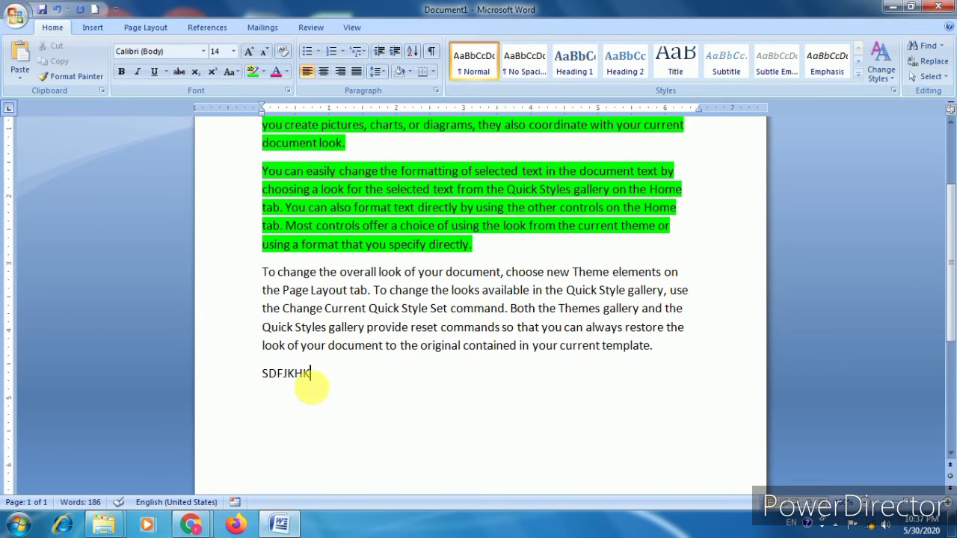
{"action": "left_click_drag", "start_coordinate": [264, 374], "coordinate": [320, 378]}
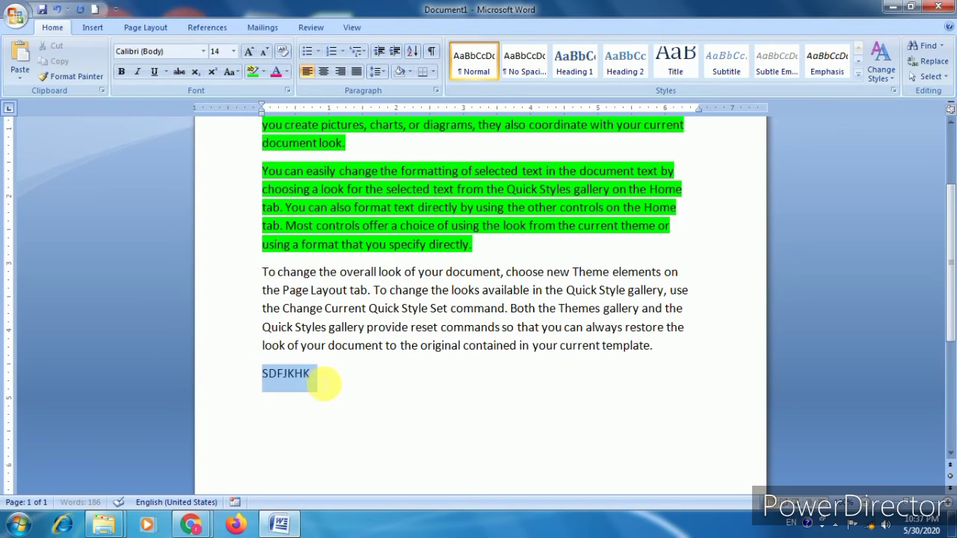
{"action": "left_click", "coordinate": [253, 72]}
{"action": "left_click", "coordinate": [310, 373]}
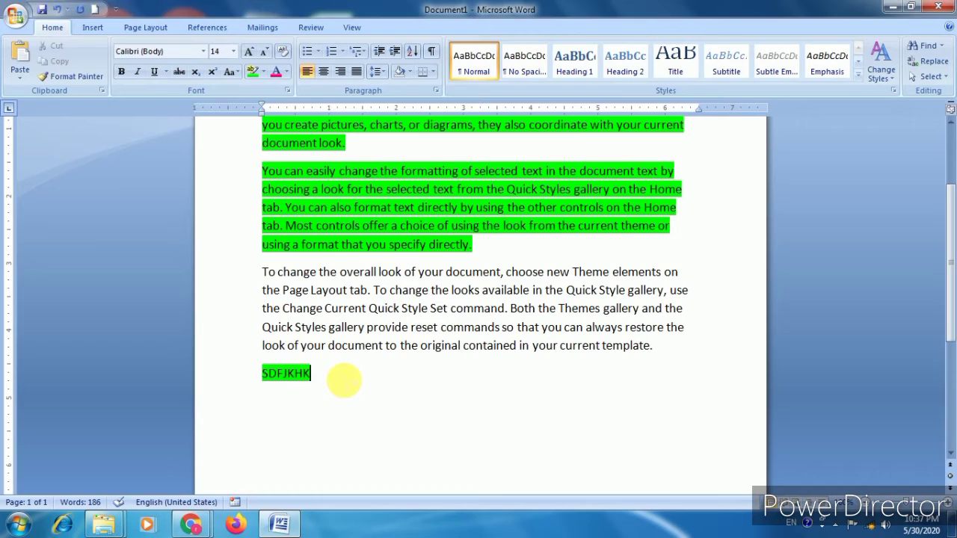
Append YUYU to the highlighted SDFJKHK, erase it along with the last highlighted letter, and continue the text with UKJH
{"action": "type", "text": "YUYU"}
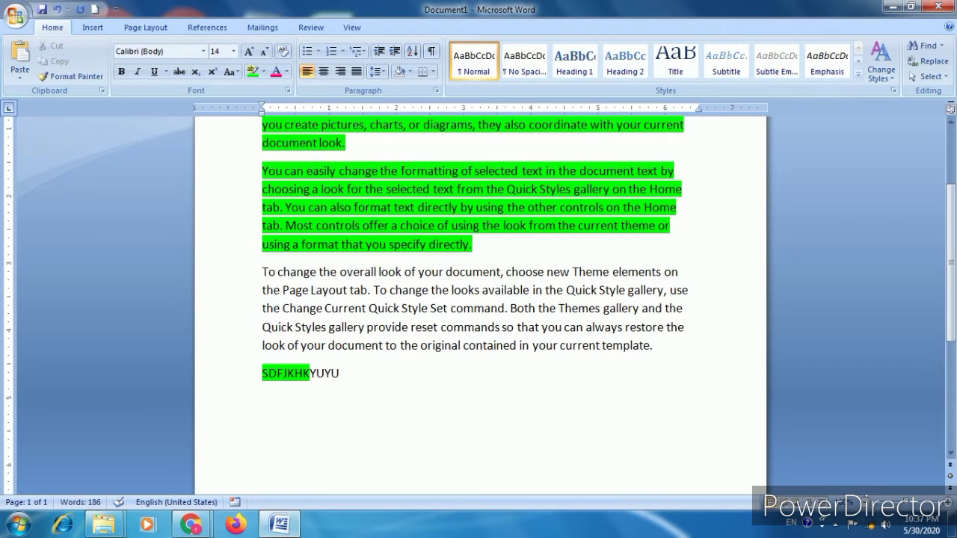
{"action": "key", "text": "BackSpace"}
{"action": "key", "text": "BackSpace"}
{"action": "key", "text": "BackSpace"}
{"action": "key", "text": "BackSpace"}
{"action": "key", "text": "BackSpace"}
{"action": "type", "text": "UK"}
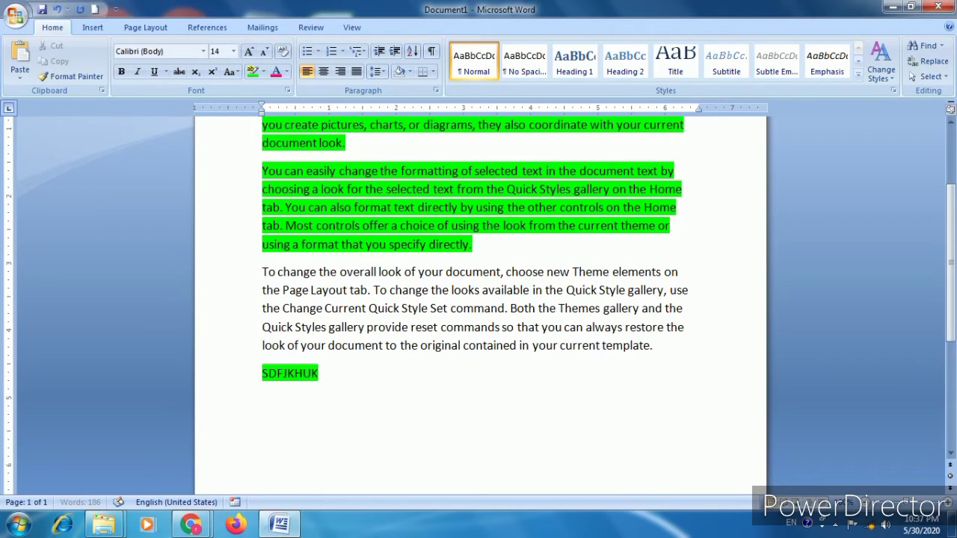
{"action": "type", "text": "JH"}
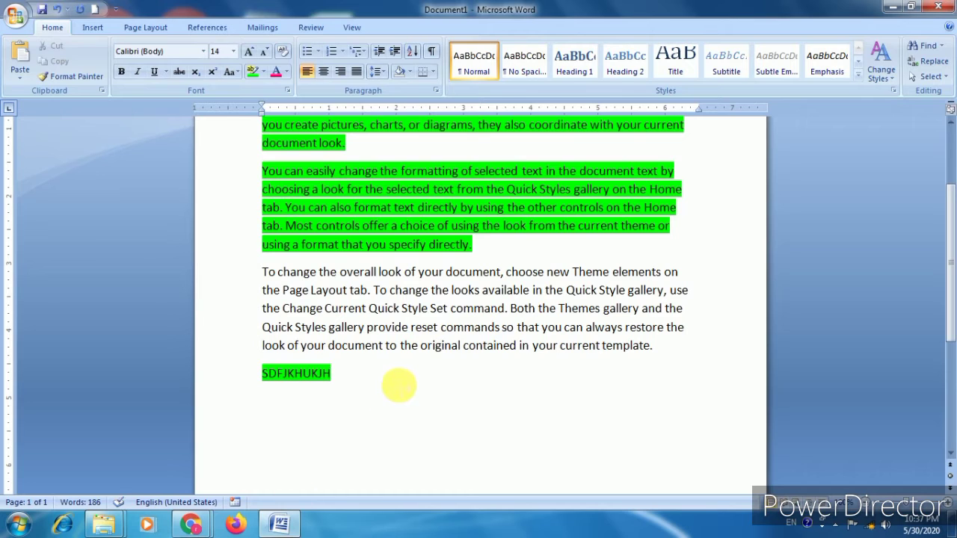
Delete the whole highlighted sample text below the last paragraph
{"action": "scroll", "coordinate": [412, 385], "scroll_direction": "up", "scroll_amount": 3}
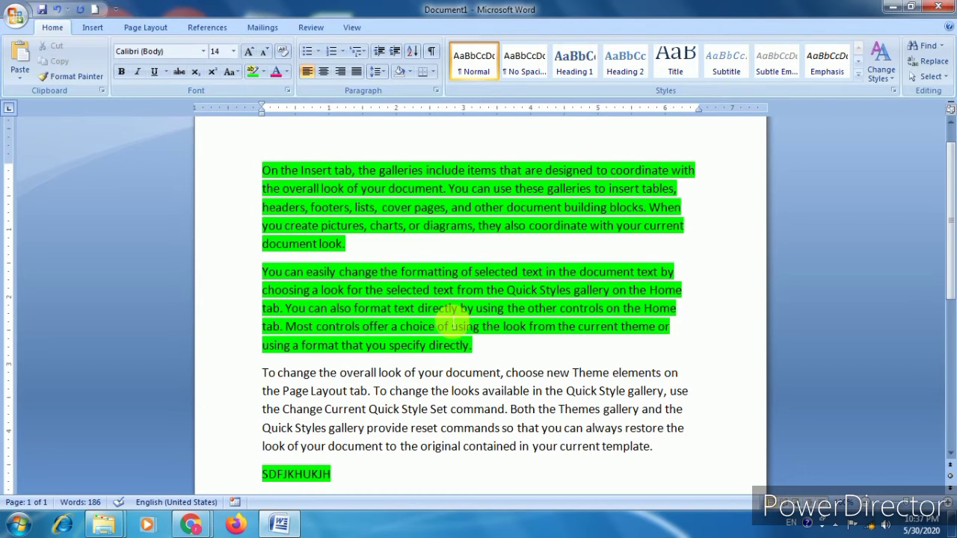
{"action": "key", "text": "BackSpace"}
{"action": "key", "text": "BackSpace"}
{"action": "key", "text": "BackSpace"}
{"action": "key", "text": "BackSpace"}
{"action": "key", "text": "BackSpace"}
{"action": "key", "text": "BackSpace"}
{"action": "key", "text": "BackSpace"}
{"action": "key", "text": "BackSpace"}
{"action": "key", "text": "BackSpace"}
{"action": "key", "text": "BackSpace"}
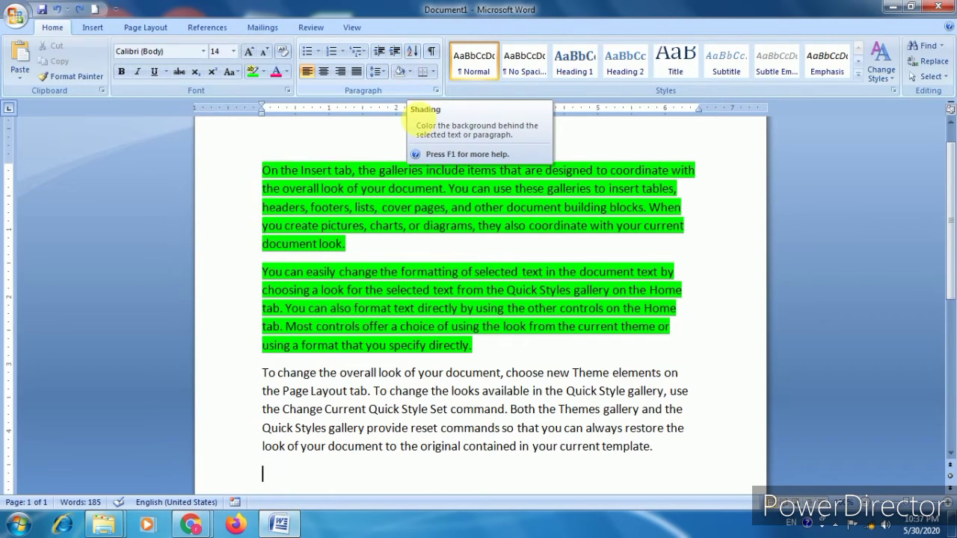
Remove the bright green highlighting from the first two paragraphs
{"action": "scroll", "coordinate": [407, 238], "scroll_direction": "up", "scroll_amount": 1}
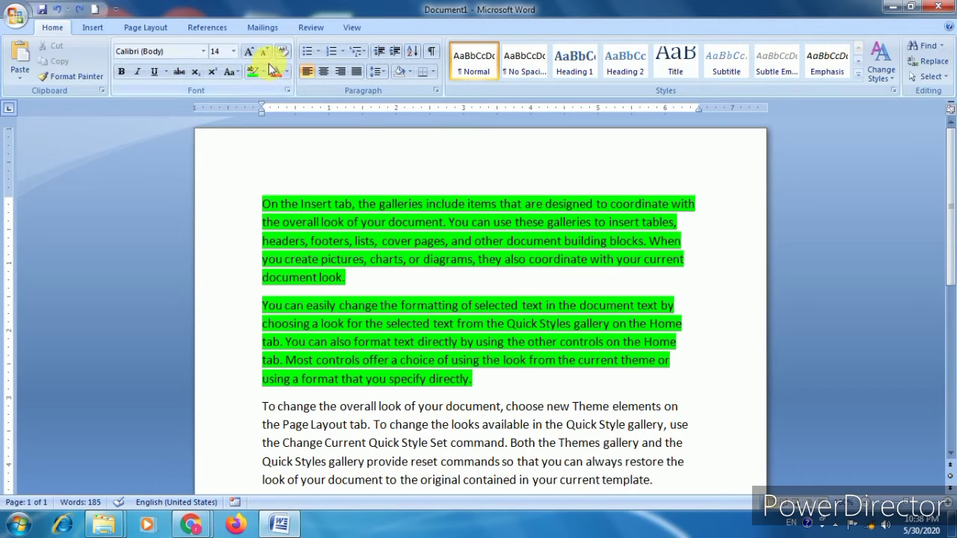
{"action": "left_click", "coordinate": [282, 195]}
{"action": "left_click_drag", "start_coordinate": [282, 195], "coordinate": [472, 393]}
{"action": "left_click", "coordinate": [263, 71]}
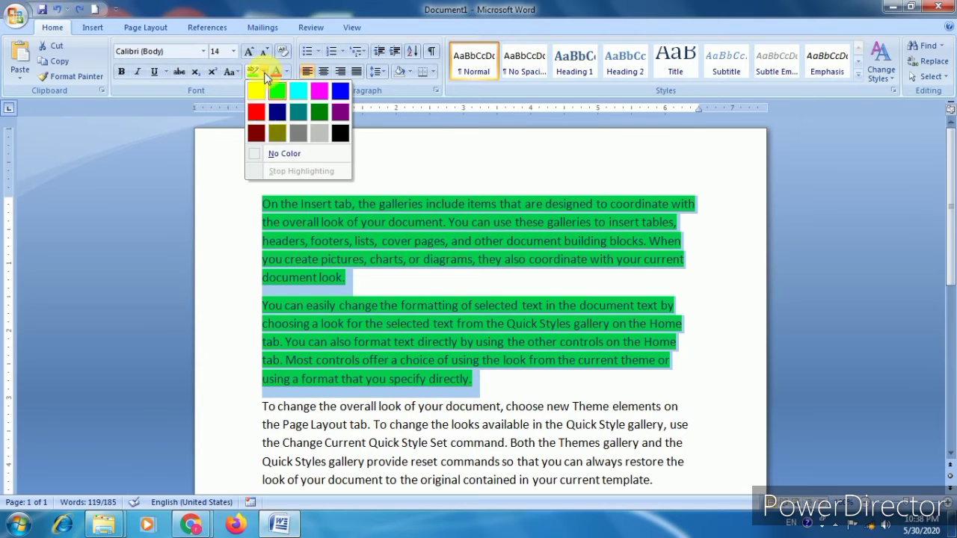
{"action": "left_click", "coordinate": [276, 155]}
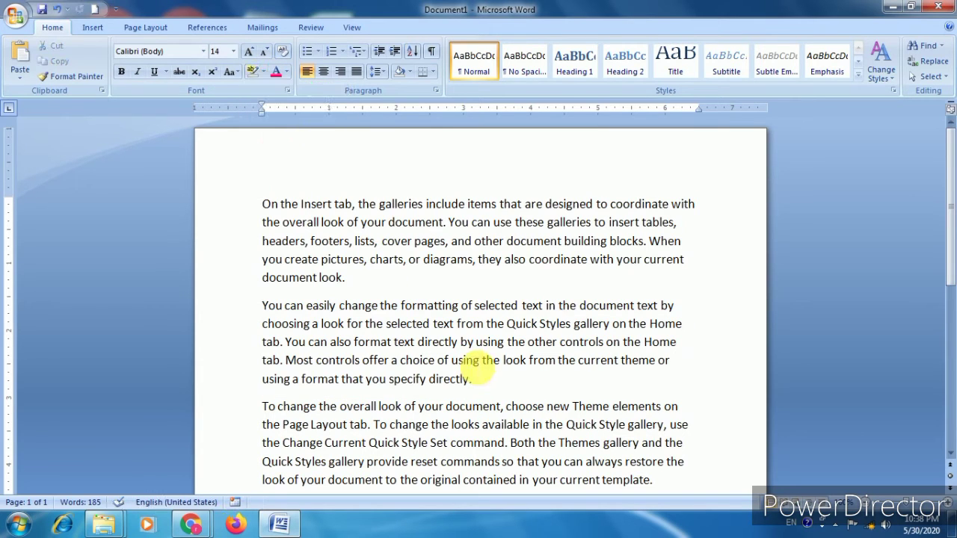
Apply dark blue paragraph shading to the first two paragraphs and clear the selection
{"action": "left_click_drag", "start_coordinate": [263, 204], "coordinate": [475, 379]}
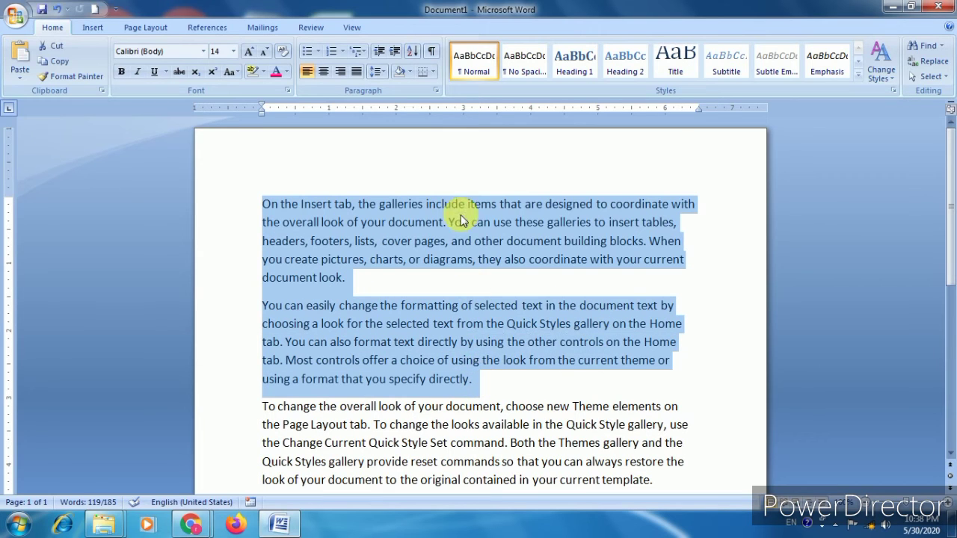
{"action": "left_click", "coordinate": [411, 75]}
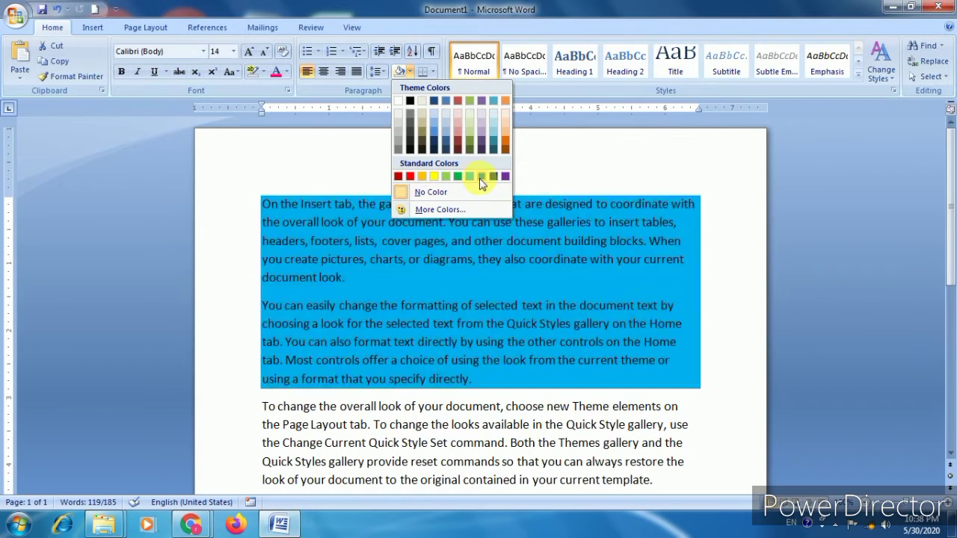
{"action": "left_click", "coordinate": [496, 180]}
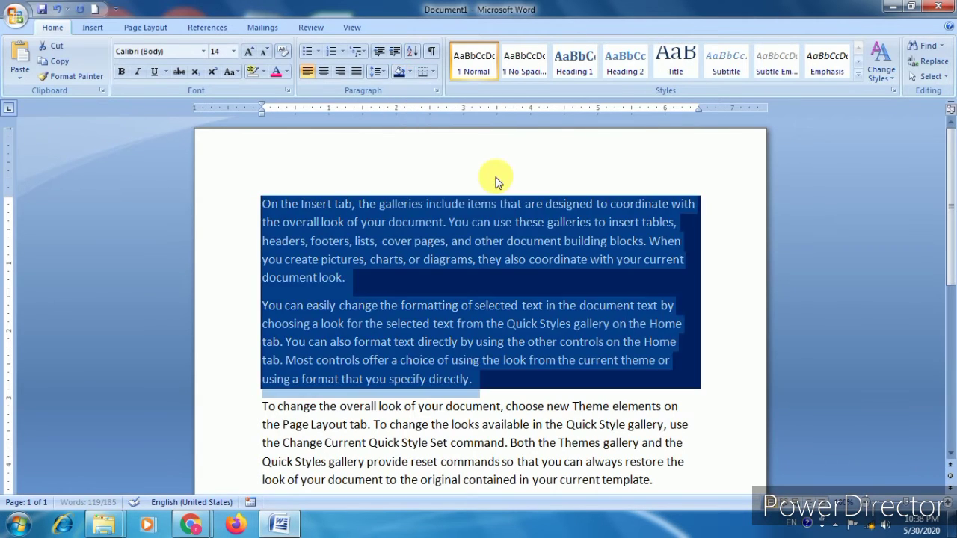
{"action": "left_click", "coordinate": [613, 387]}
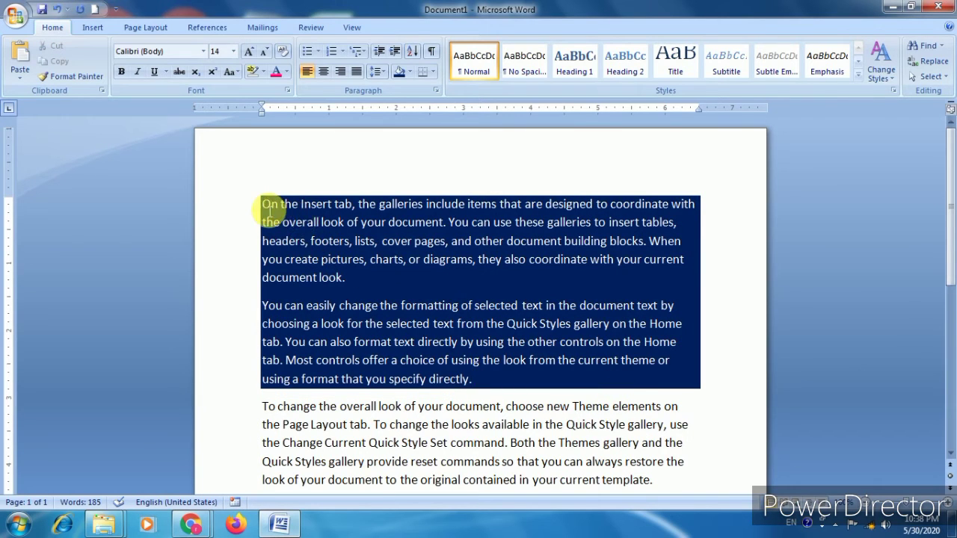
{"action": "left_click_drag", "start_coordinate": [269, 211], "coordinate": [348, 278]}
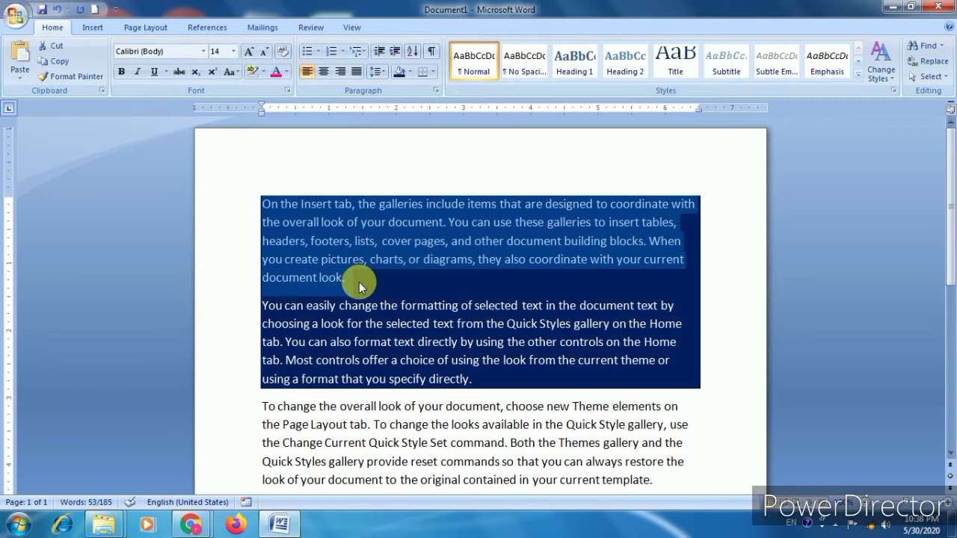
{"action": "left_click", "coordinate": [358, 282]}
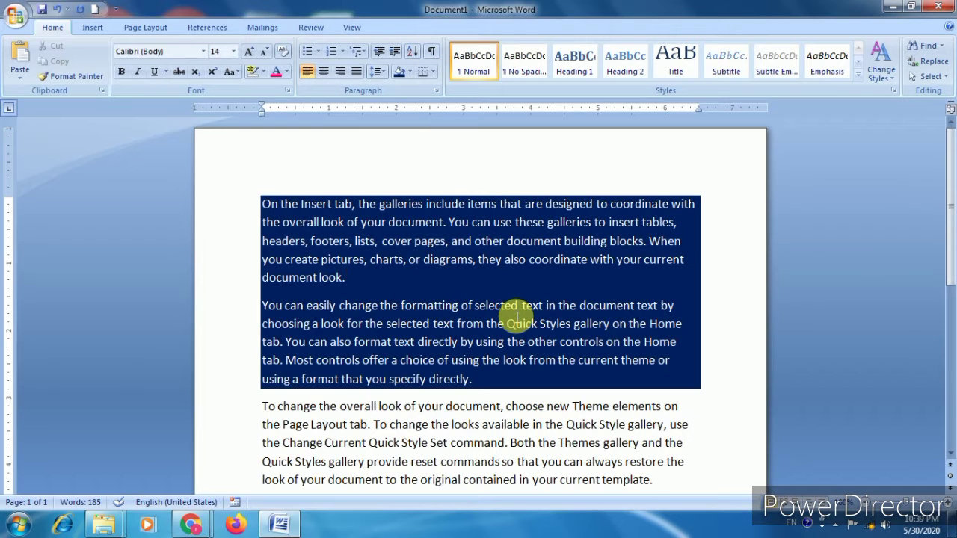
Delete the document's entire content and generate fresh sample paragraphs with =RAND()
{"action": "key", "text": "ctrl+a"}
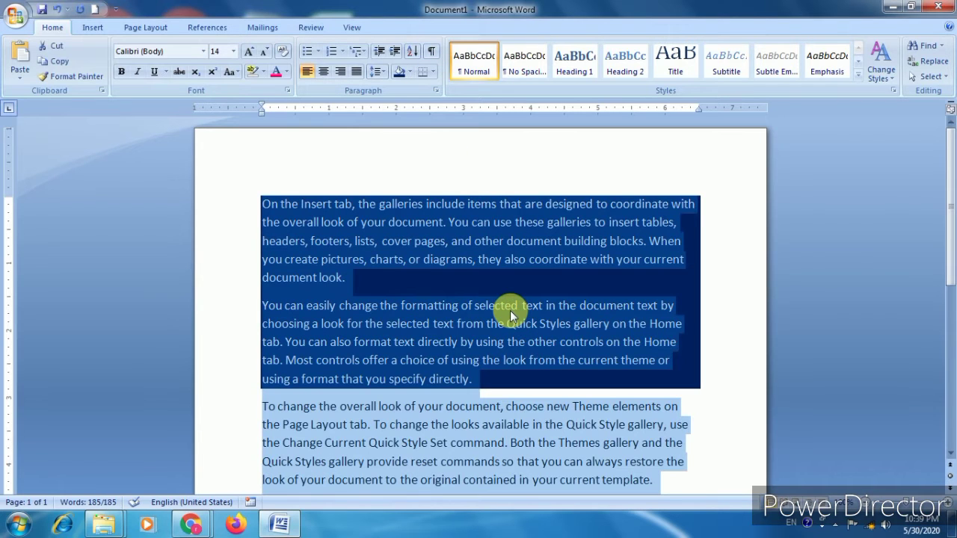
{"action": "key", "text": "Delete"}
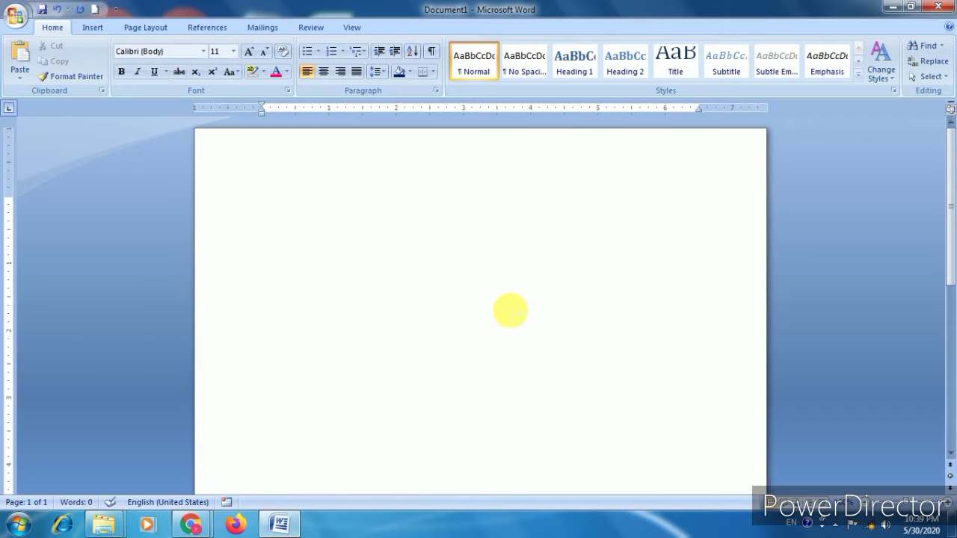
{"action": "type", "text": "=RAND()"}
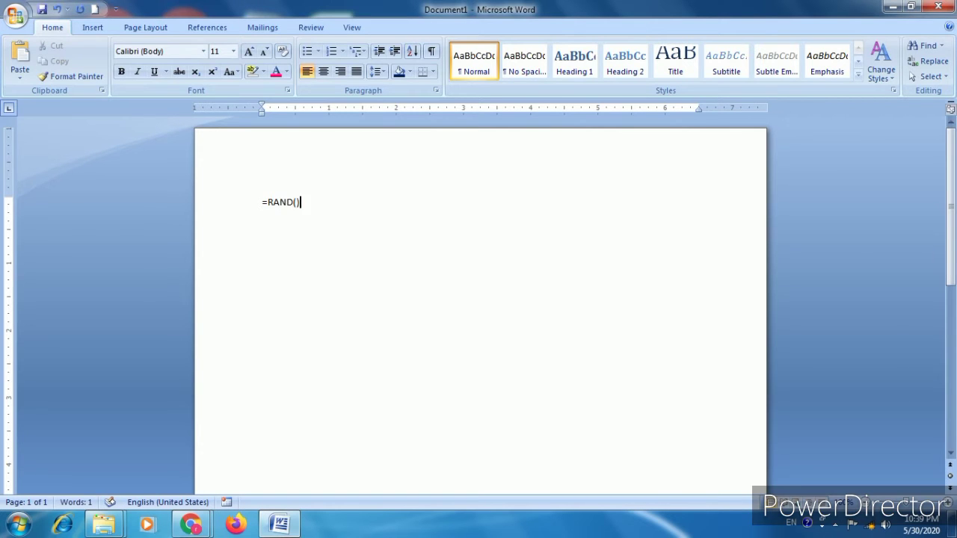
{"action": "key", "text": "Return"}
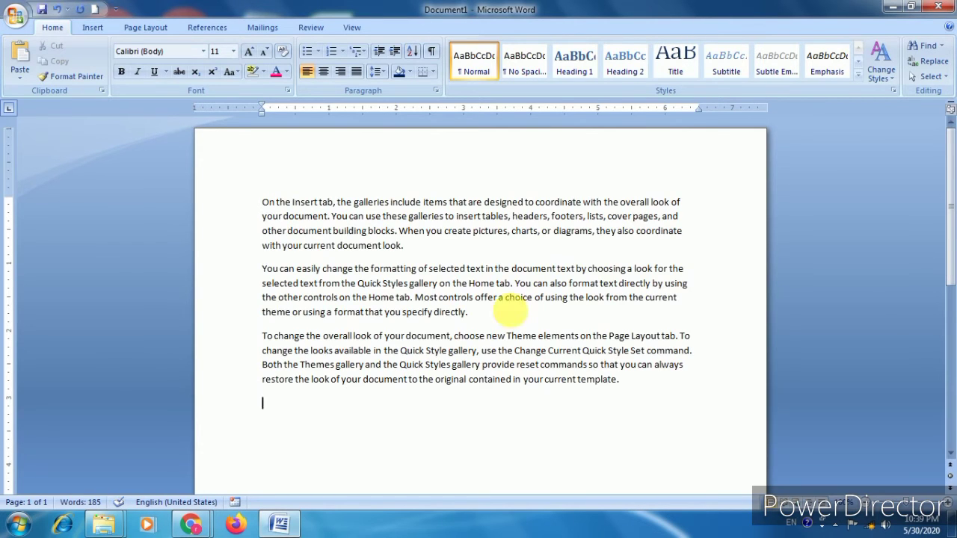
Enlarge all of the sample text to 14 pt and clear the selection
{"action": "key", "text": "ctrl+a"}
{"action": "key", "text": "ctrl+shift+period"}
{"action": "key", "text": "ctrl+shift+period"}
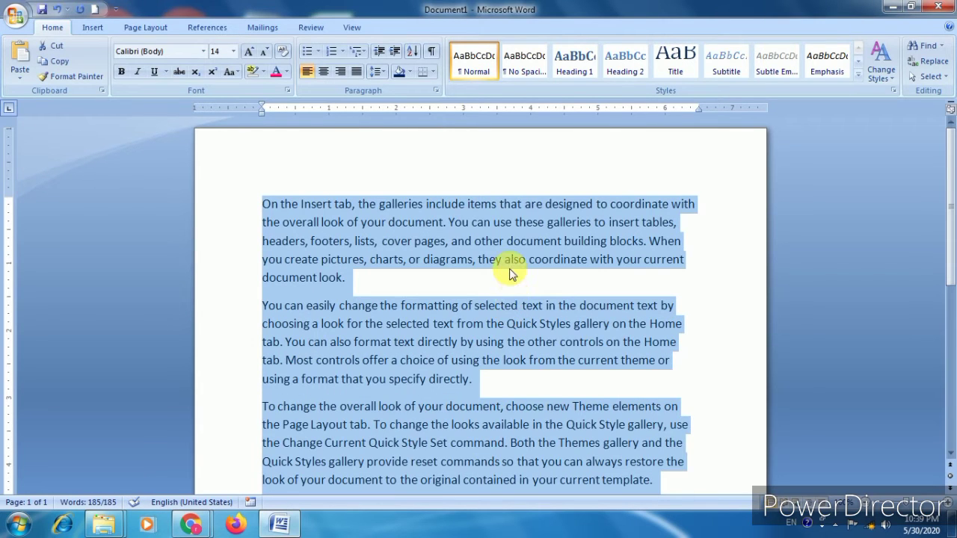
{"action": "left_click", "coordinate": [515, 284]}
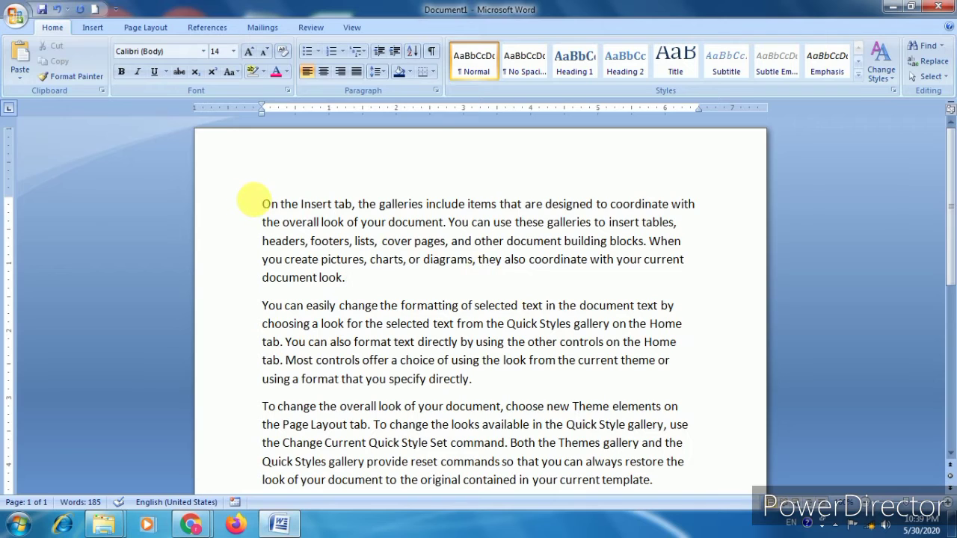
Add a bottom border and a top border to the first paragraph
{"action": "left_click", "coordinate": [261, 203]}
{"action": "left_click_drag", "start_coordinate": [261, 203], "coordinate": [352, 291]}
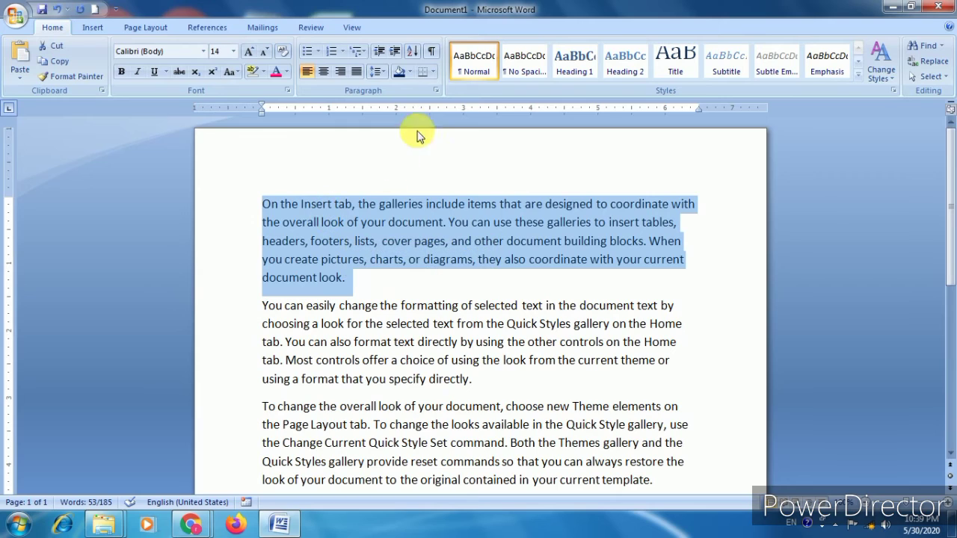
{"action": "left_click", "coordinate": [435, 73]}
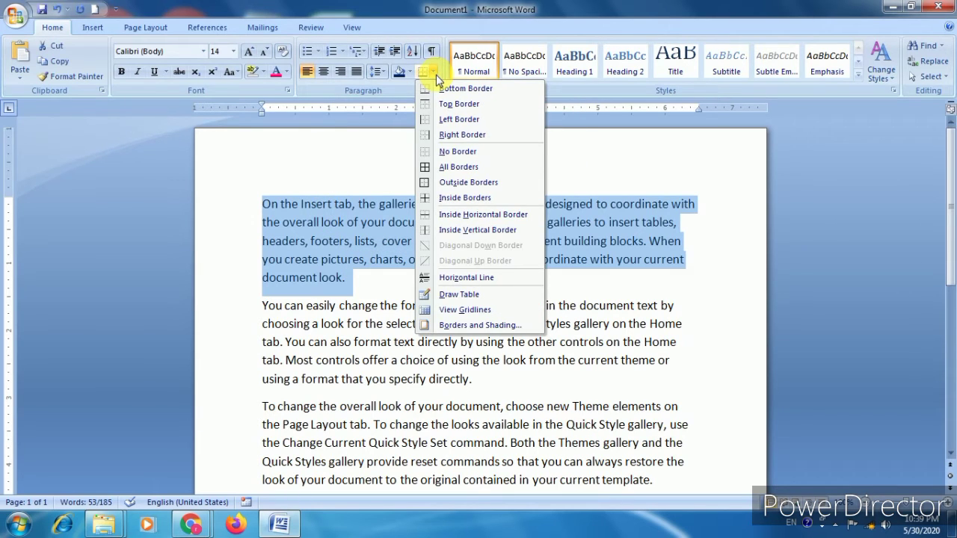
{"action": "left_click", "coordinate": [480, 91]}
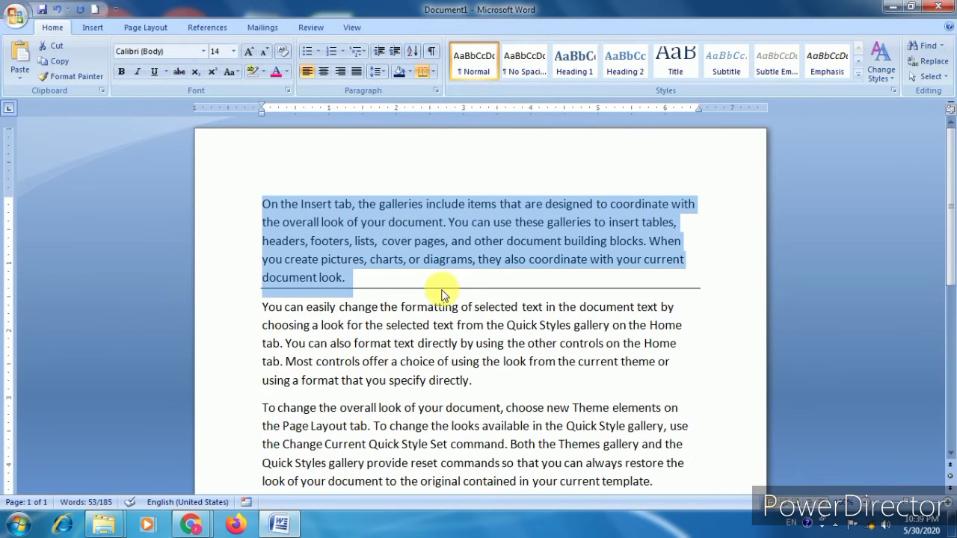
{"action": "left_click", "coordinate": [432, 71]}
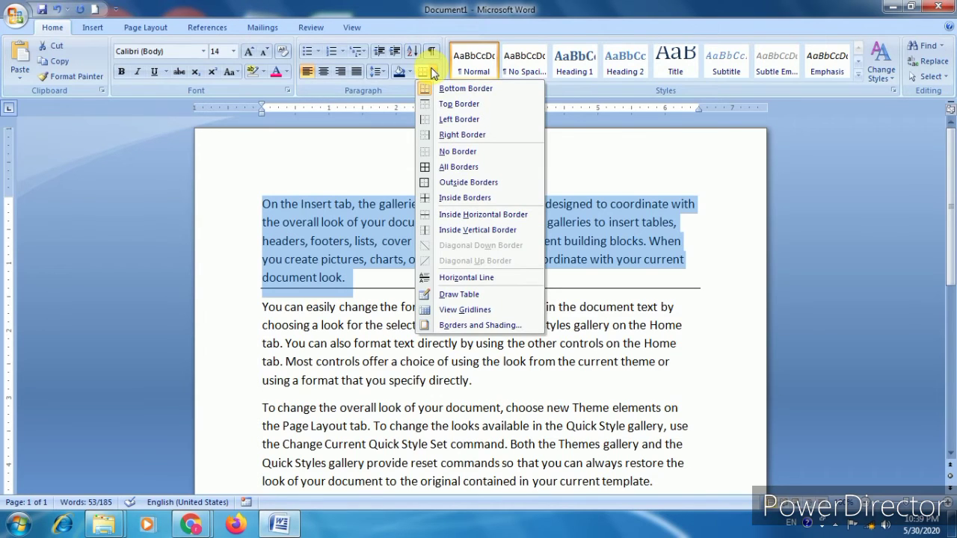
{"action": "left_click", "coordinate": [447, 104]}
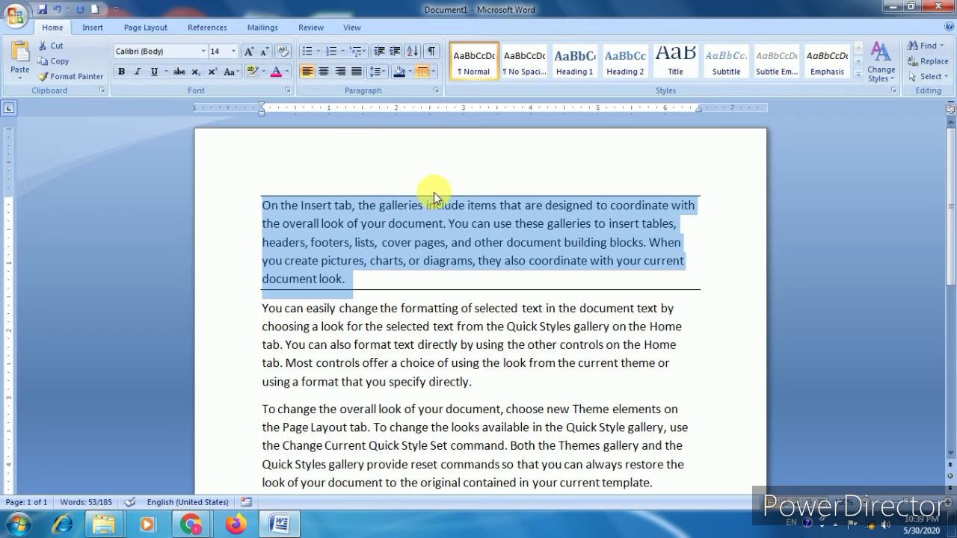
Apply All Borders to the first paragraph and clear the selection
{"action": "left_click", "coordinate": [433, 74]}
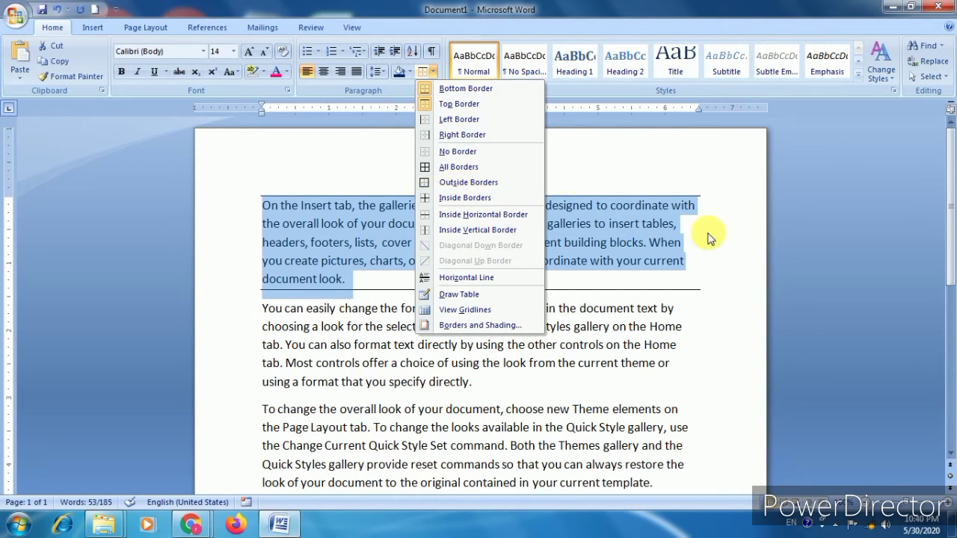
{"action": "left_click", "coordinate": [458, 166]}
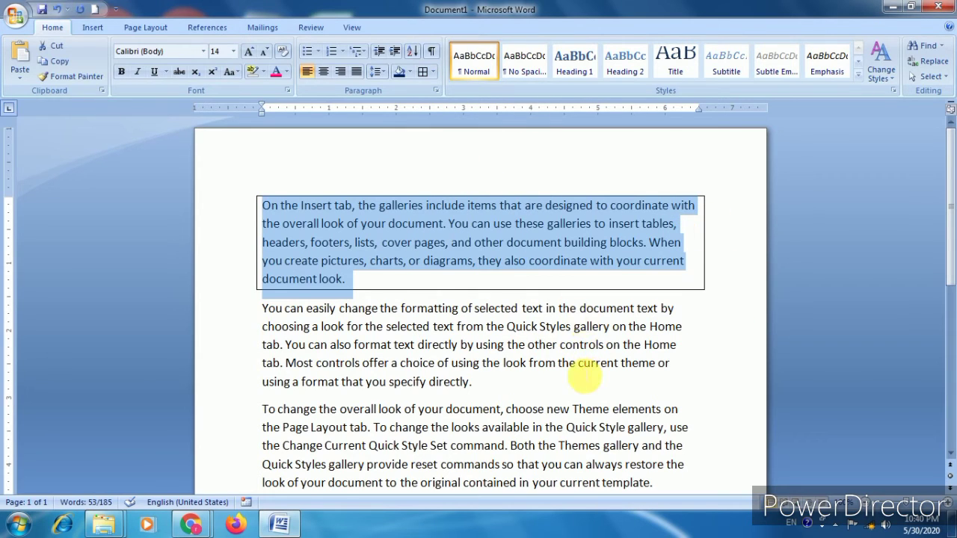
{"action": "left_click", "coordinate": [557, 365]}
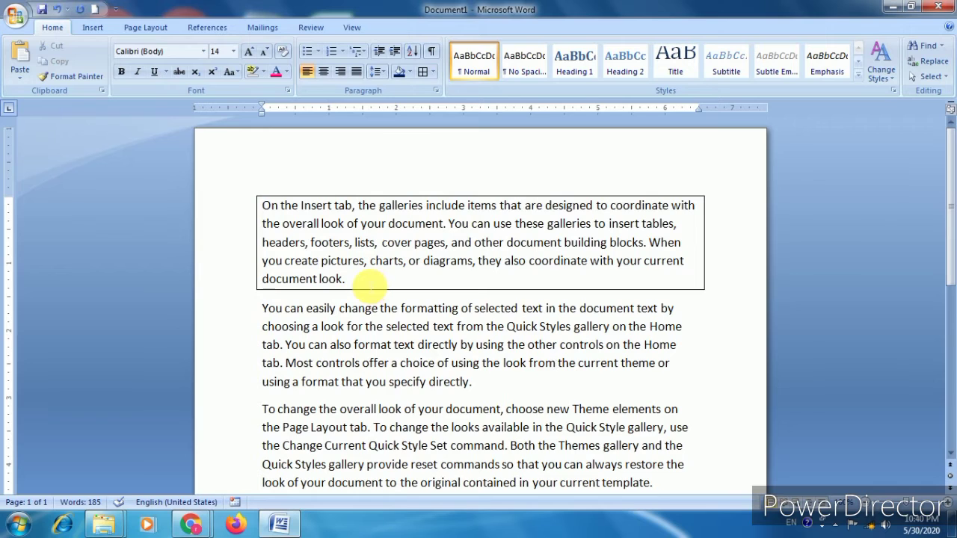
Apply All Borders to every paragraph in the document and clear the selection
{"action": "key", "text": "ctrl+a"}
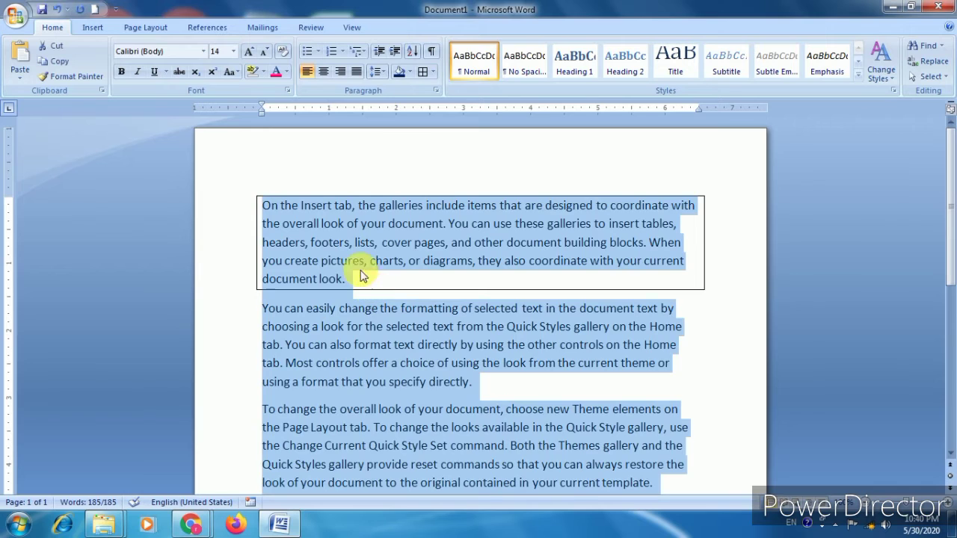
{"action": "left_click", "coordinate": [423, 73]}
{"action": "left_click", "coordinate": [543, 343]}
{"action": "scroll", "coordinate": [632, 363], "scroll_direction": "down", "scroll_amount": 1}
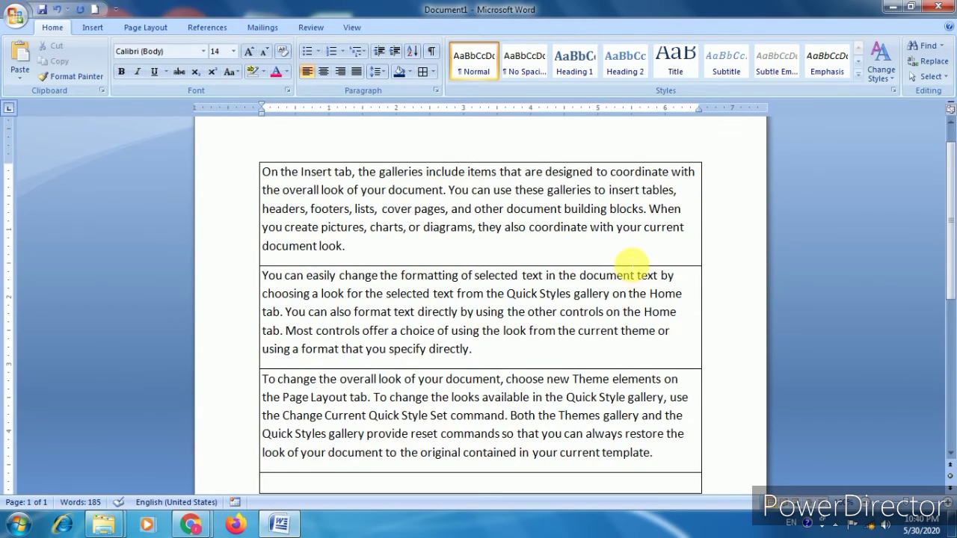
Remove the borders from every paragraph with No Border and clear the selection
{"action": "key", "text": "ctrl+a"}
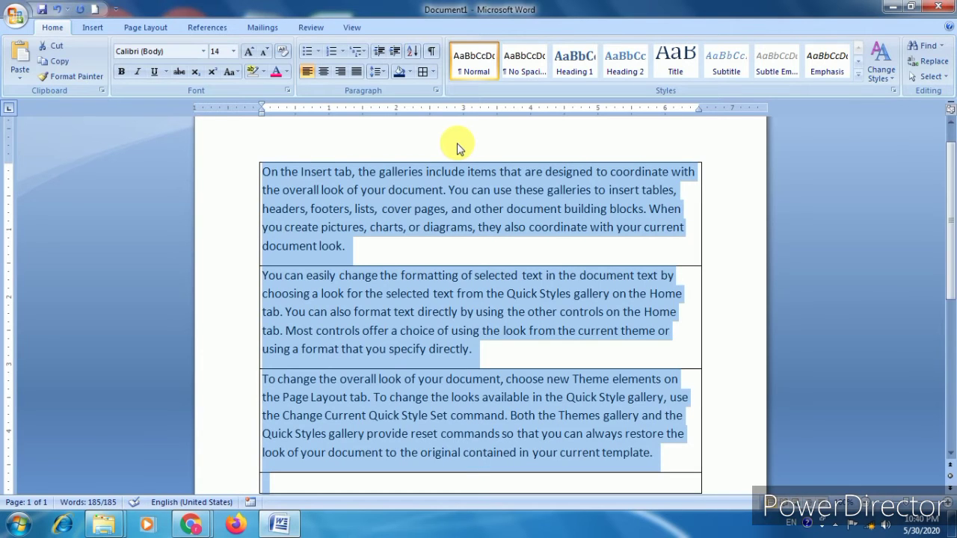
{"action": "left_click", "coordinate": [550, 245]}
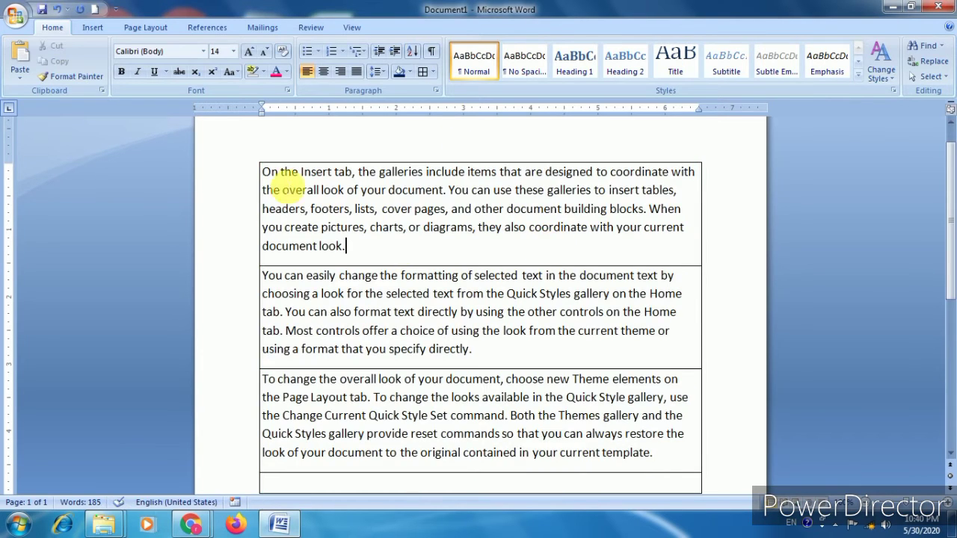
{"action": "key", "text": "ctrl+a"}
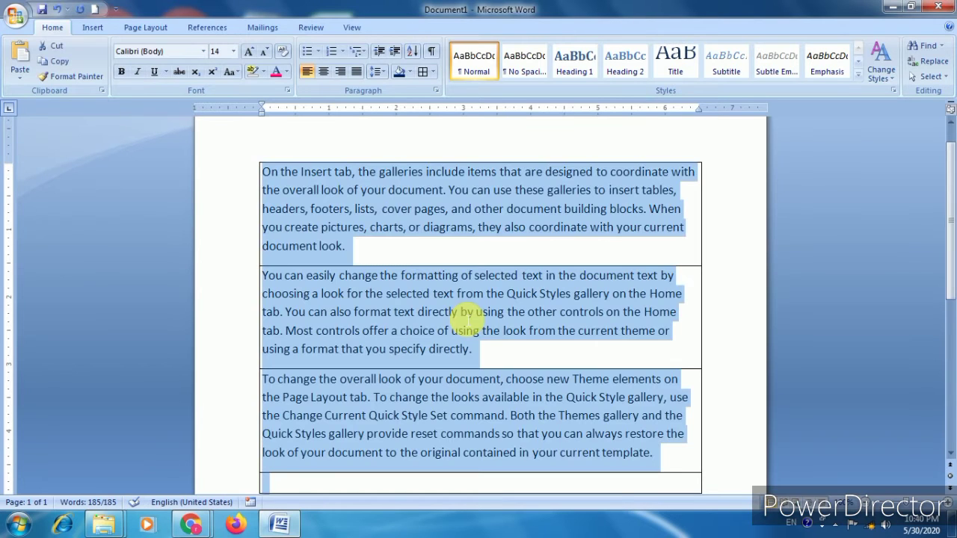
{"action": "left_click", "coordinate": [432, 73]}
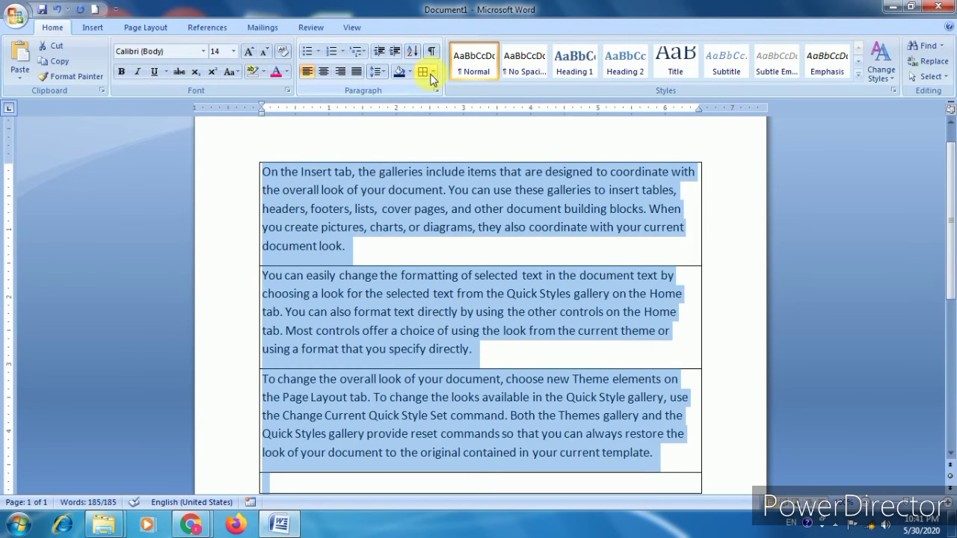
{"action": "left_click", "coordinate": [452, 153]}
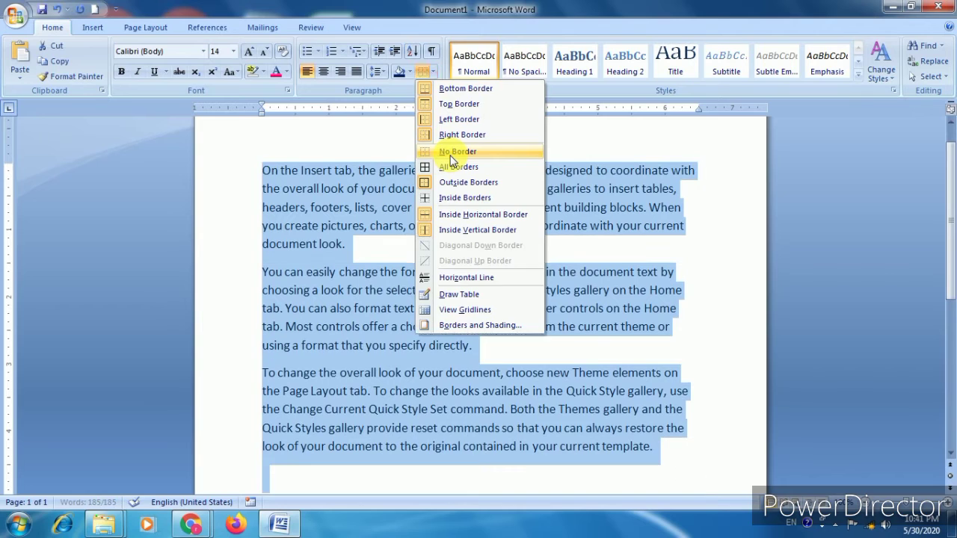
{"action": "left_click", "coordinate": [594, 353]}
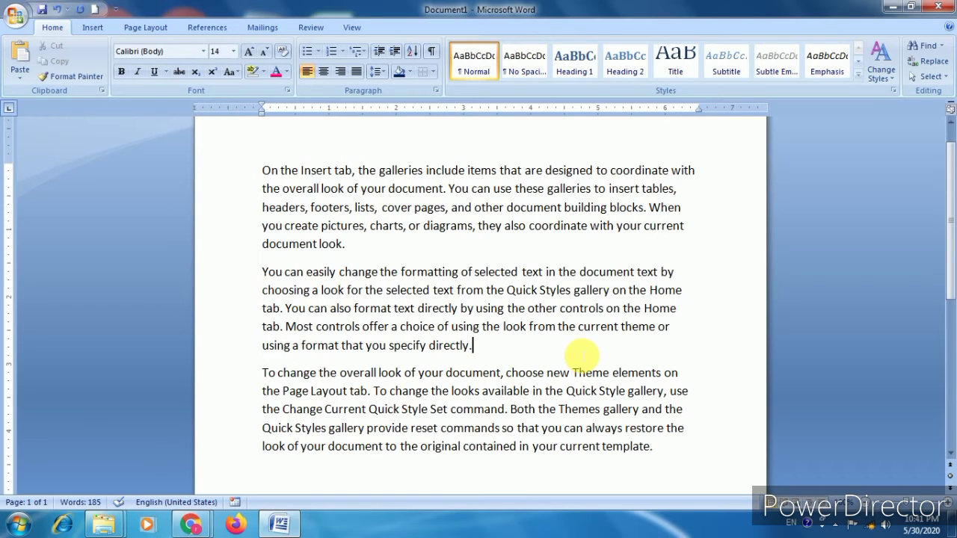
Select the three paragraphs, review the line and paragraph spacing options without applying any, and clear the selection
{"action": "key", "text": "ctrl+a"}
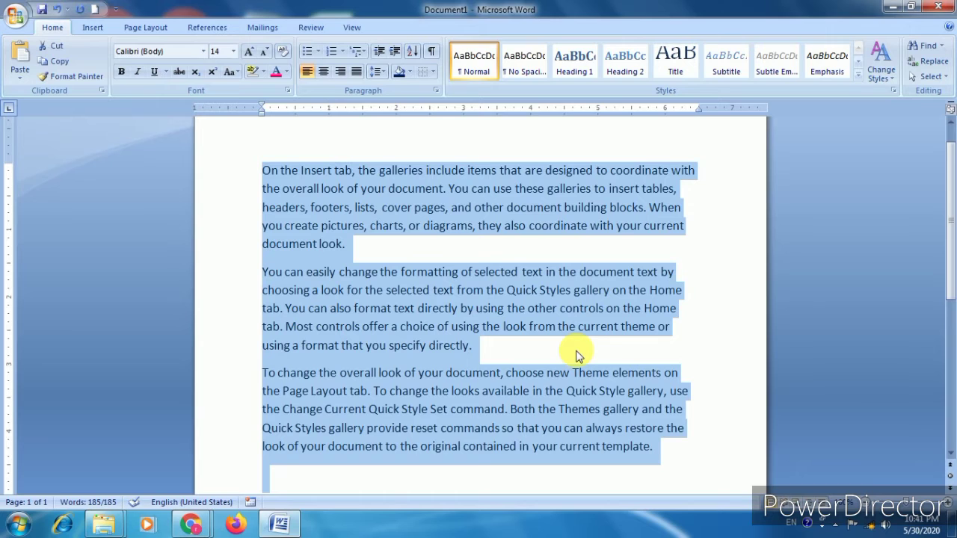
{"action": "left_click", "coordinate": [696, 293]}
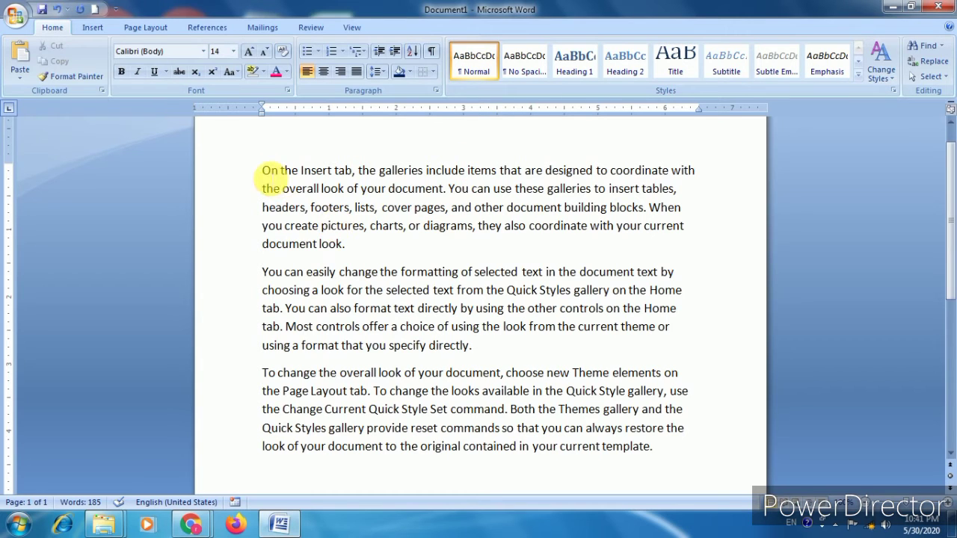
{"action": "left_click", "coordinate": [262, 171]}
{"action": "left_click_drag", "start_coordinate": [263, 171], "coordinate": [681, 462]}
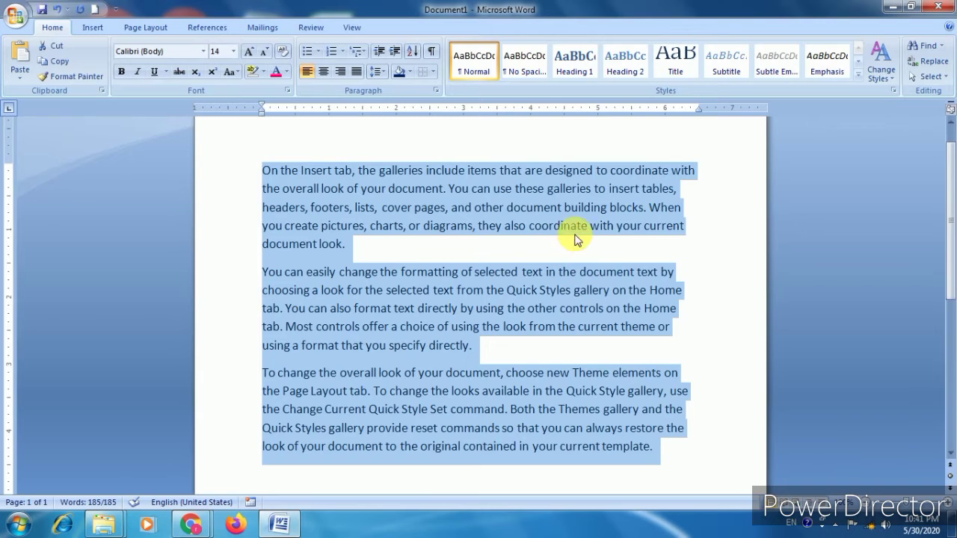
{"action": "left_click", "coordinate": [379, 71]}
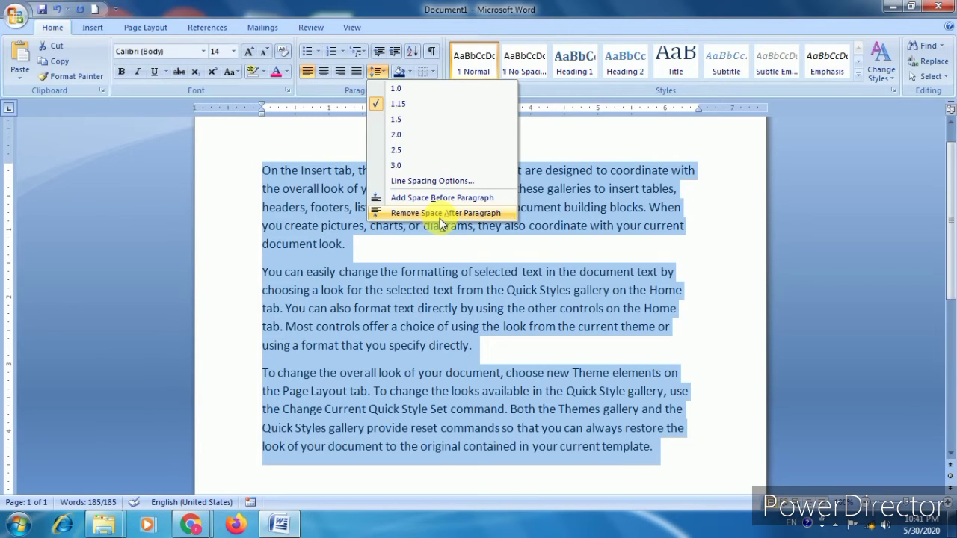
{"action": "left_click", "coordinate": [591, 254]}
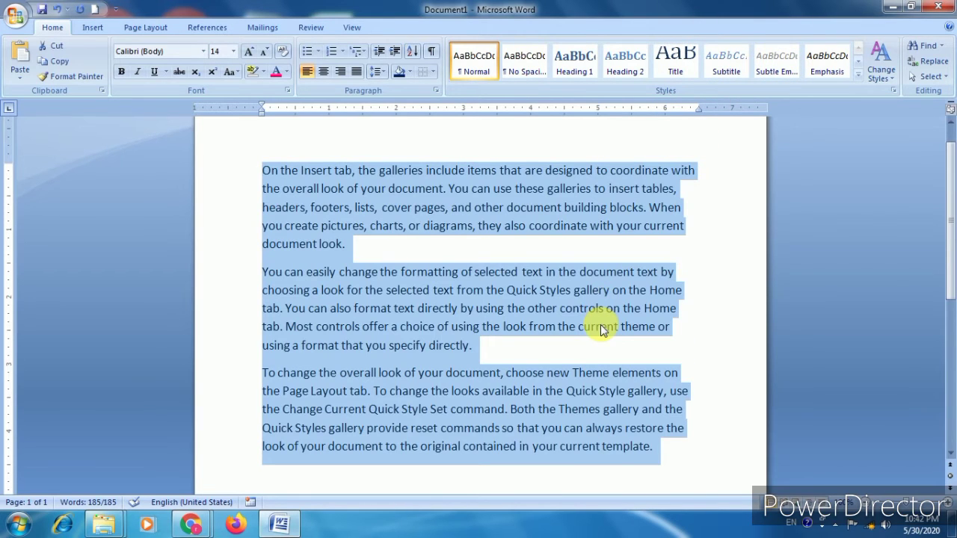
{"action": "left_click", "coordinate": [616, 358]}
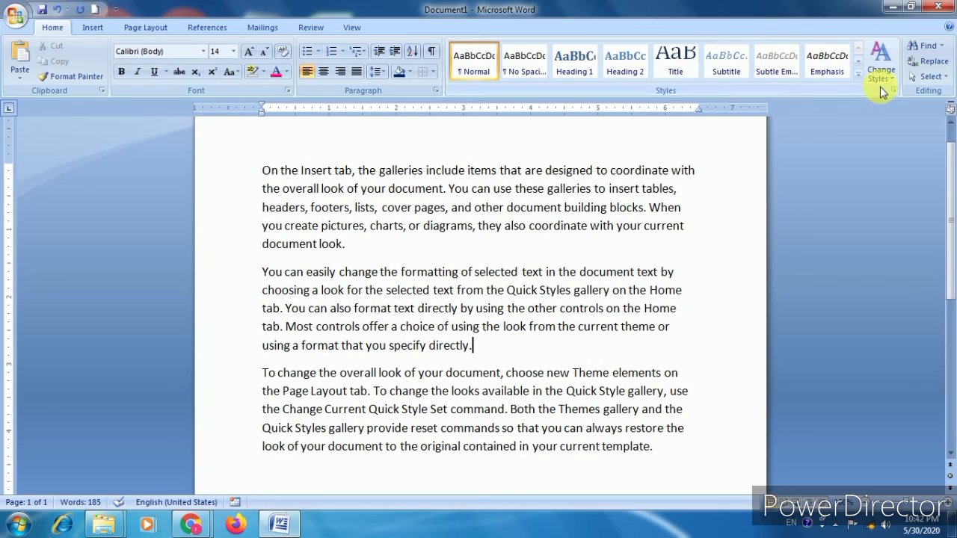
Select the whole document and preview the built-in theme colors and theme fonts for its styles without applying any
{"action": "key", "text": "ctrl+a"}
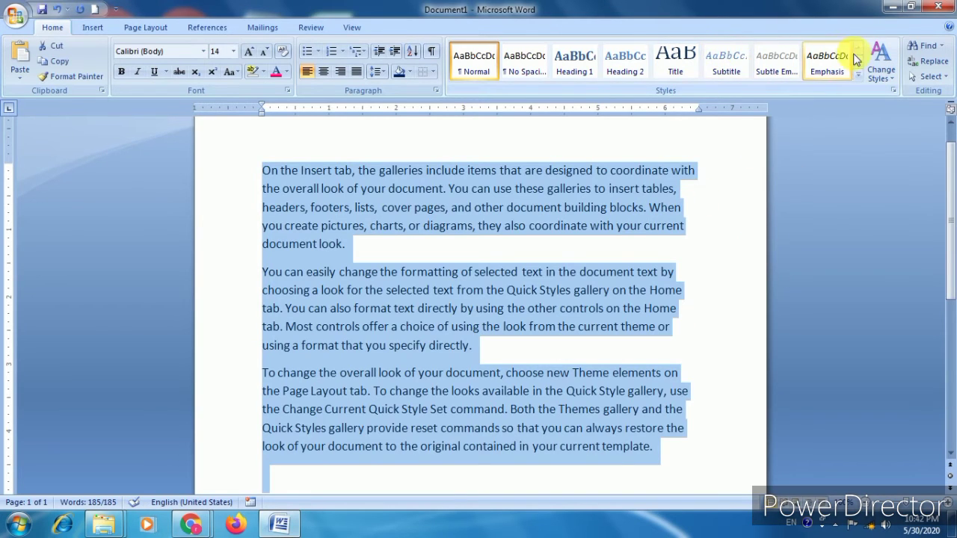
{"action": "left_click", "coordinate": [876, 80]}
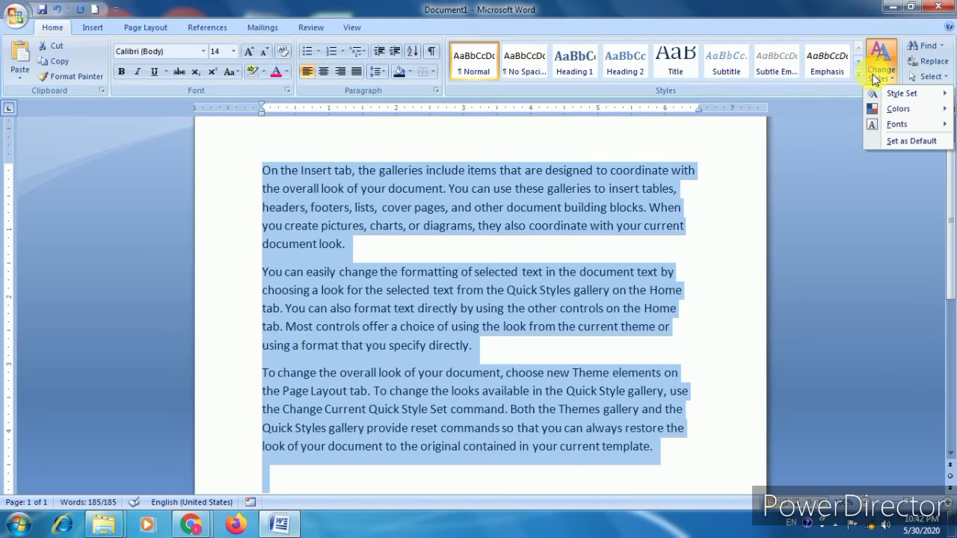
{"action": "mouse_move", "coordinate": [887, 95]}
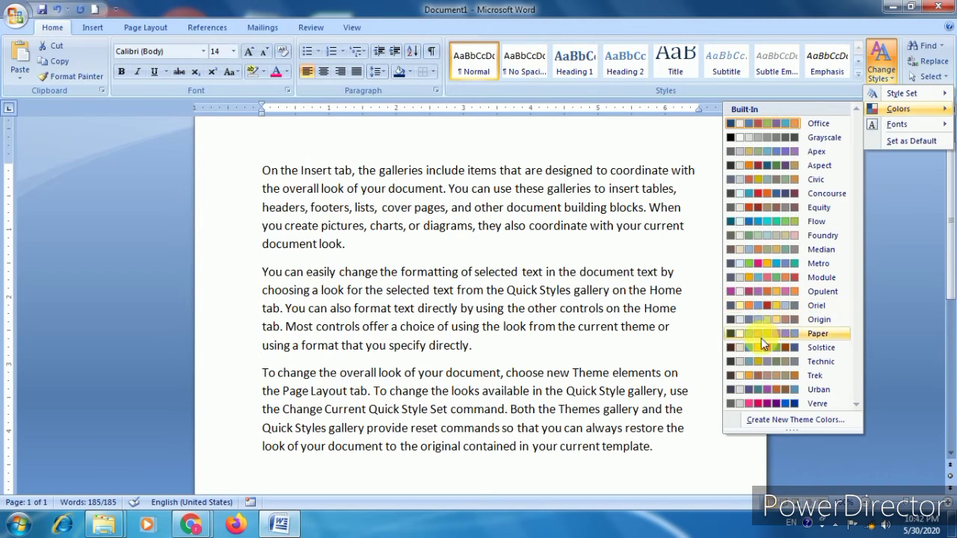
{"action": "left_click", "coordinate": [907, 124]}
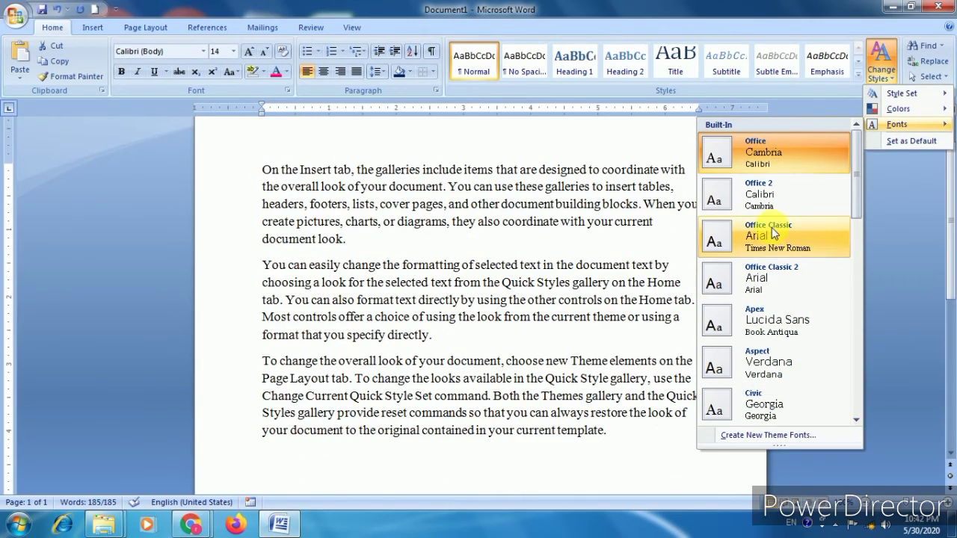
{"action": "left_click", "coordinate": [803, 213]}
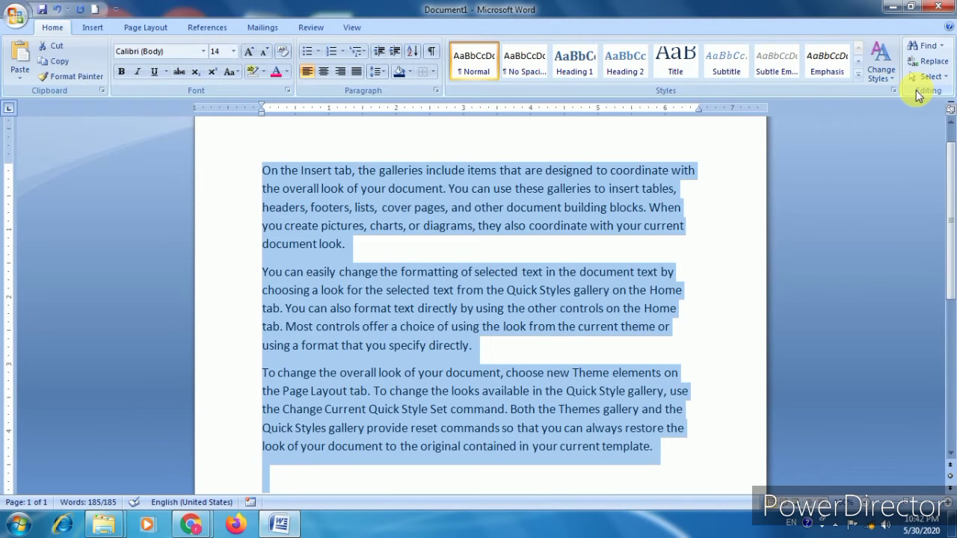
Review the Find options without choosing any and clear the document selection
{"action": "left_click", "coordinate": [941, 48]}
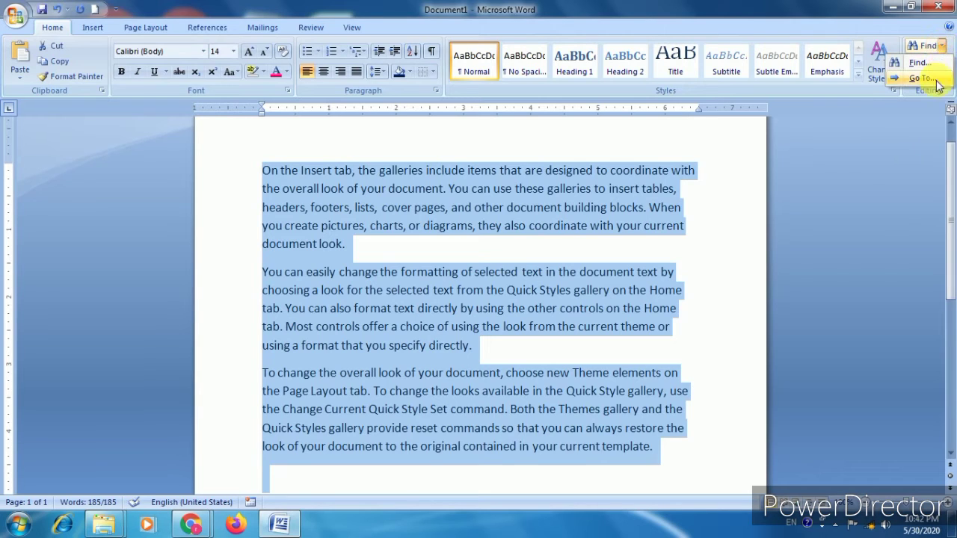
{"action": "left_click", "coordinate": [922, 166]}
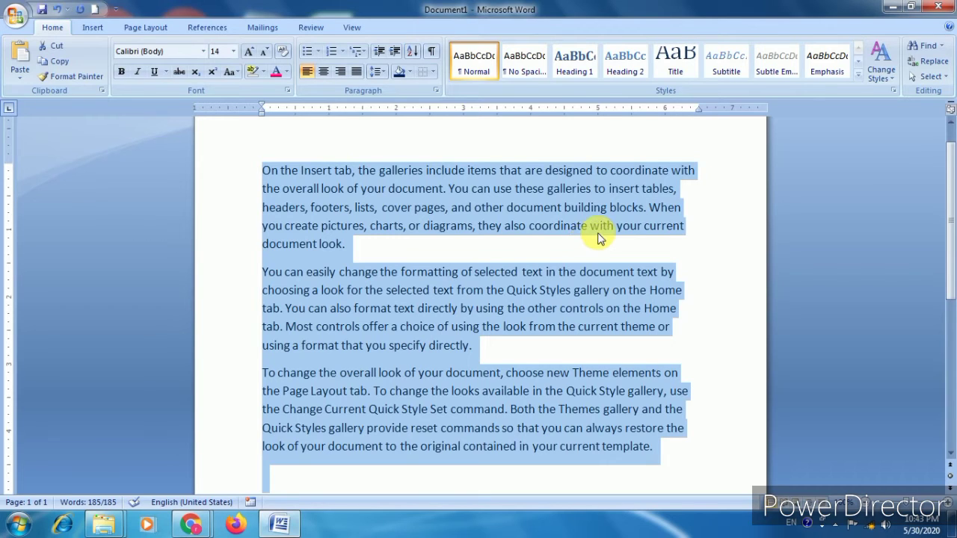
{"action": "left_click", "coordinate": [560, 246]}
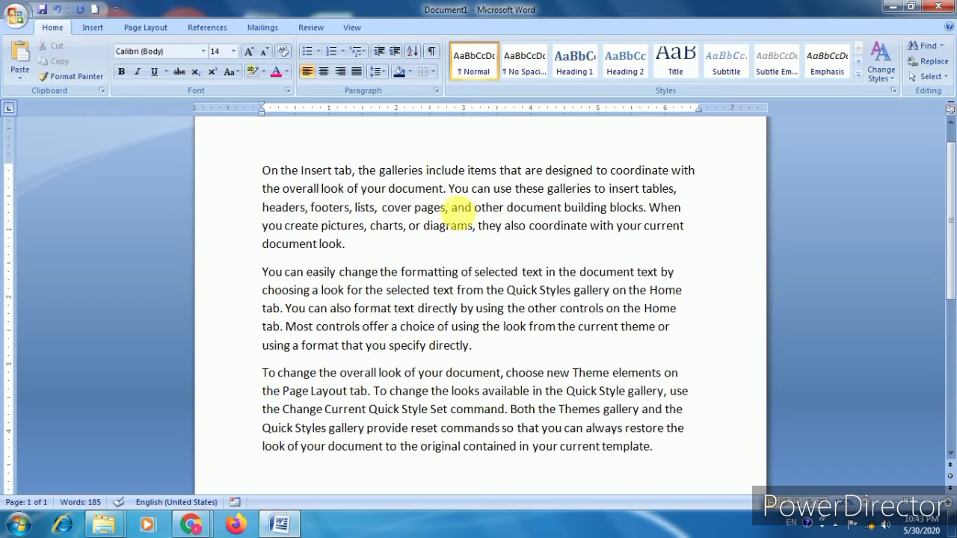
Insert the word "India" after "cover pages," in the first paragraph, correcting its capitalization
{"action": "left_click", "coordinate": [450, 208]}
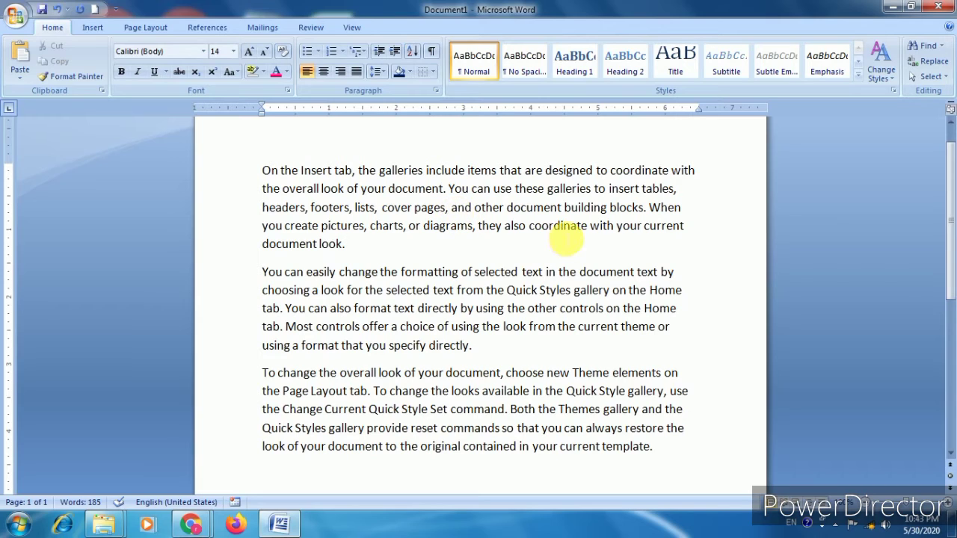
{"action": "type", "text": "pages,"}
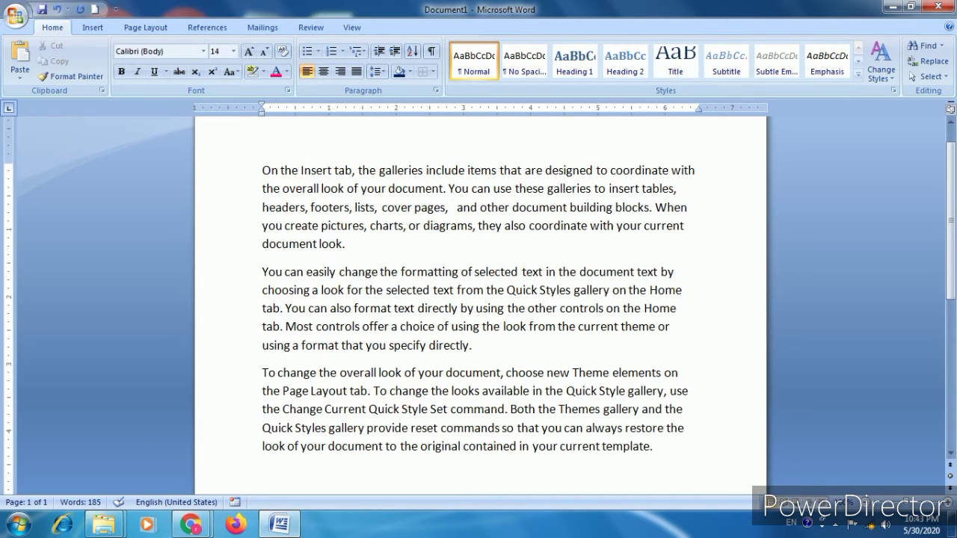
{"action": "type", "text": " iNDIA"}
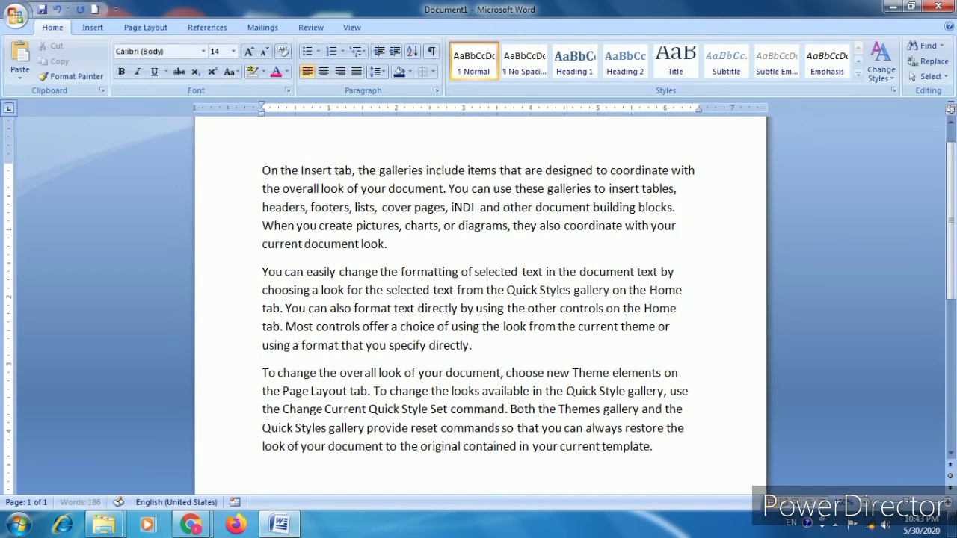
{"action": "key", "text": "BackSpace"}
{"action": "key", "text": "BackSpace"}
{"action": "key", "text": "BackSpace"}
{"action": "key", "text": "BackSpace"}
{"action": "key", "text": "BackSpace"}
{"action": "type", "text": "India"}
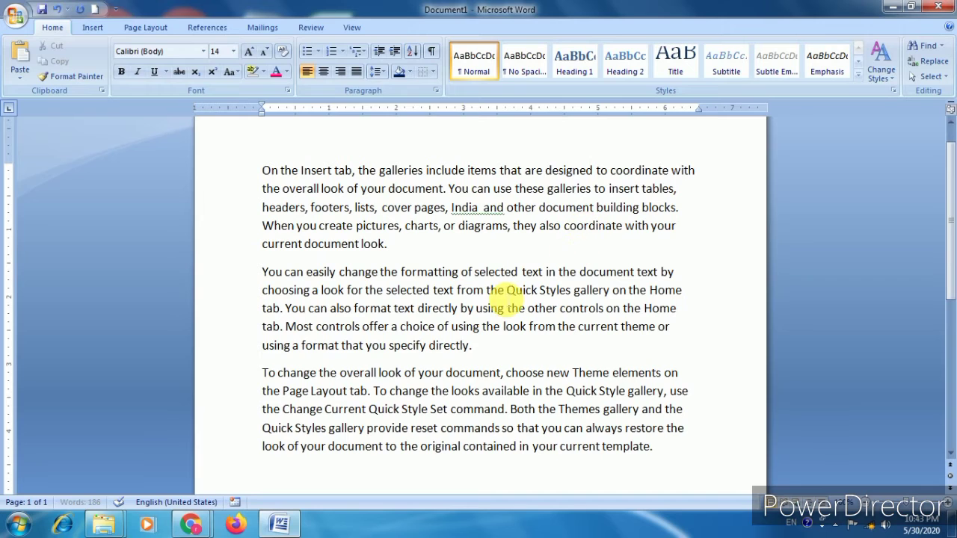
Insert the word "India" after "format text directly" in the second paragraph and after "Quick Style Set" in the third
{"action": "left_click", "coordinate": [498, 290]}
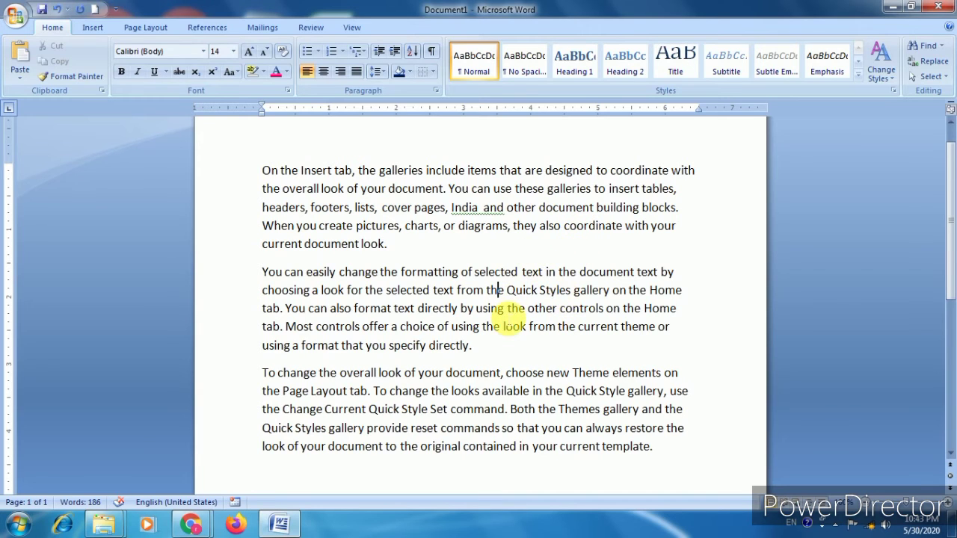
{"action": "scroll", "coordinate": [497, 292], "scroll_direction": "down", "scroll_amount": 1}
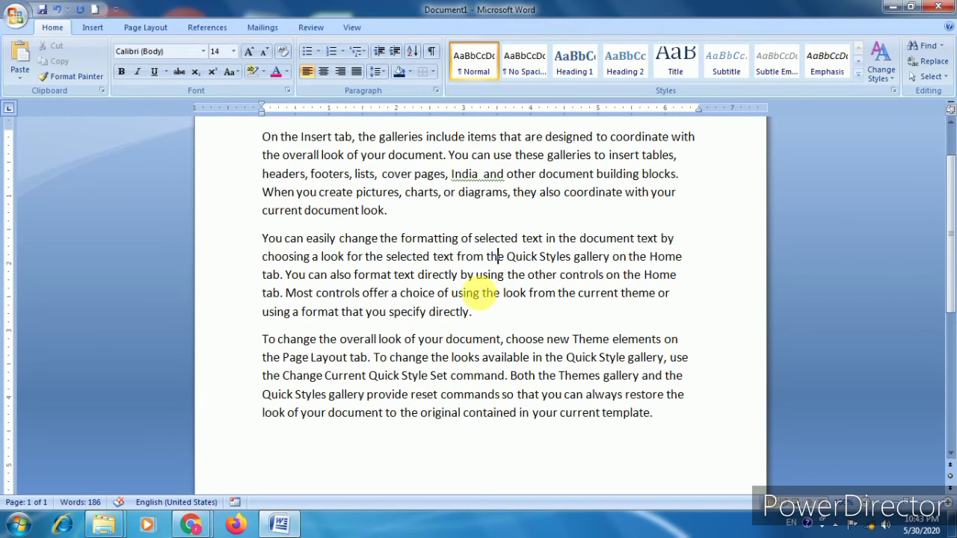
{"action": "left_click", "coordinate": [458, 275]}
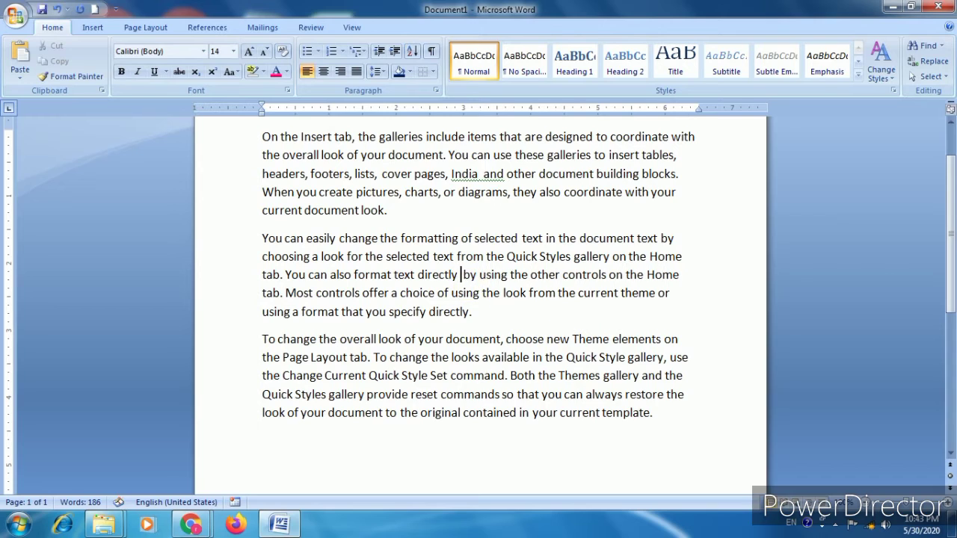
{"action": "type", "text": "India"}
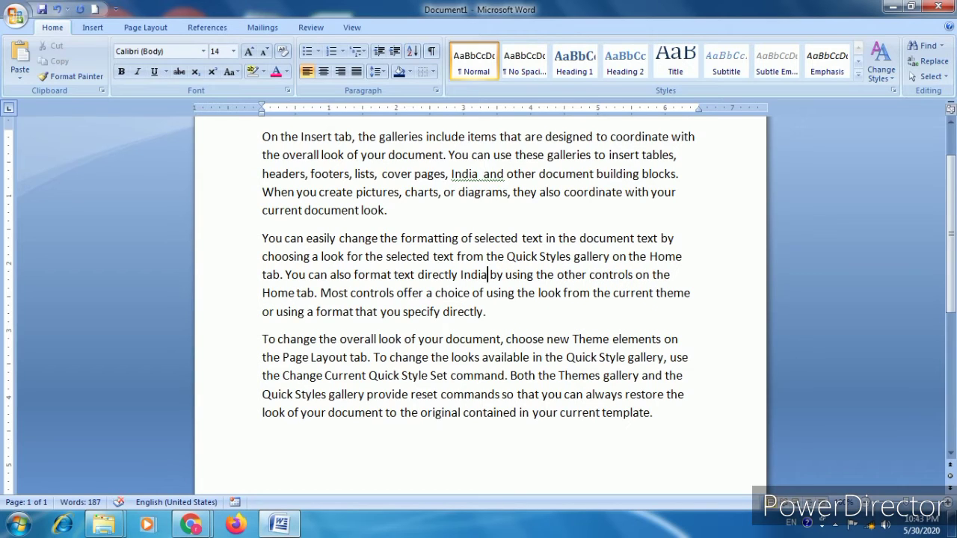
{"action": "left_click", "coordinate": [448, 376]}
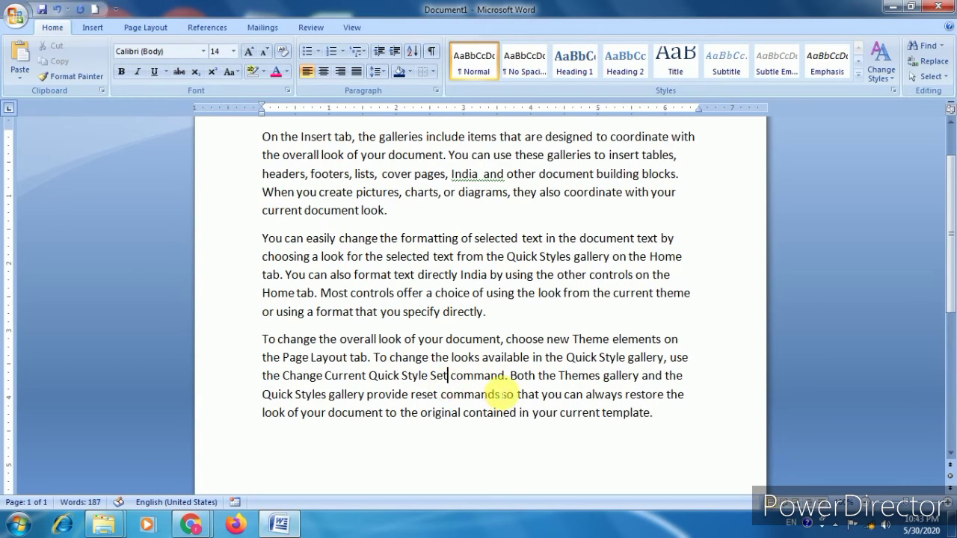
{"action": "type", "text": "India"}
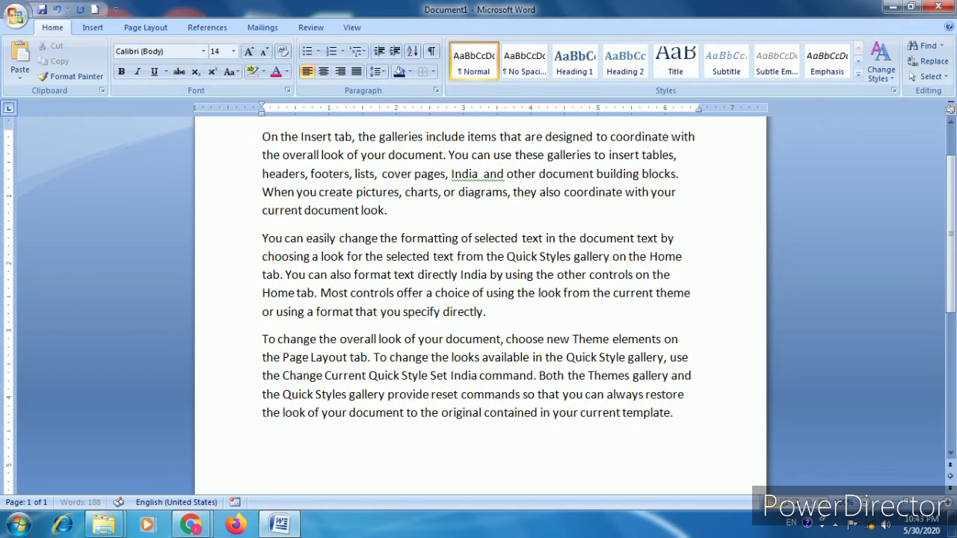
Delete the extra space between "India" and "and" in the first paragraph
{"action": "left_click", "coordinate": [541, 375]}
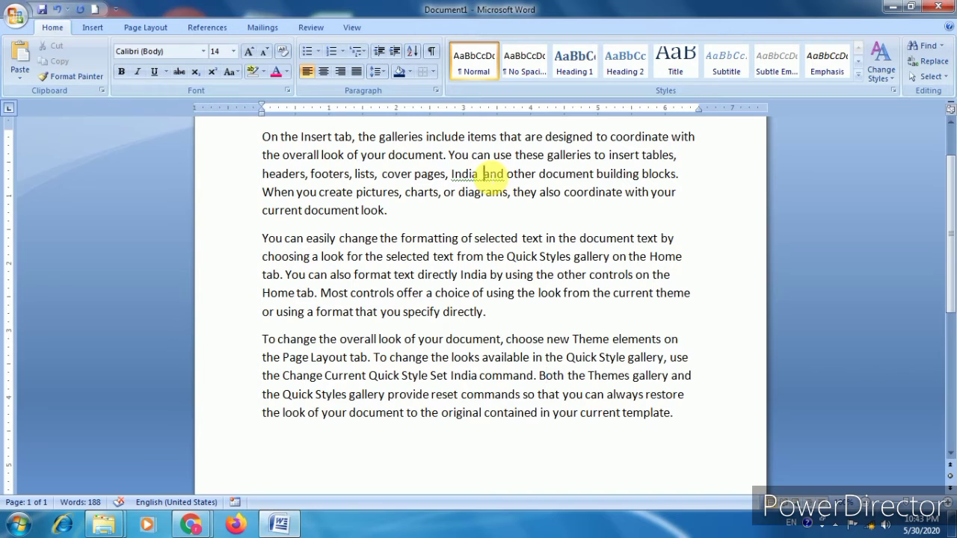
{"action": "key", "text": "BackSpace"}
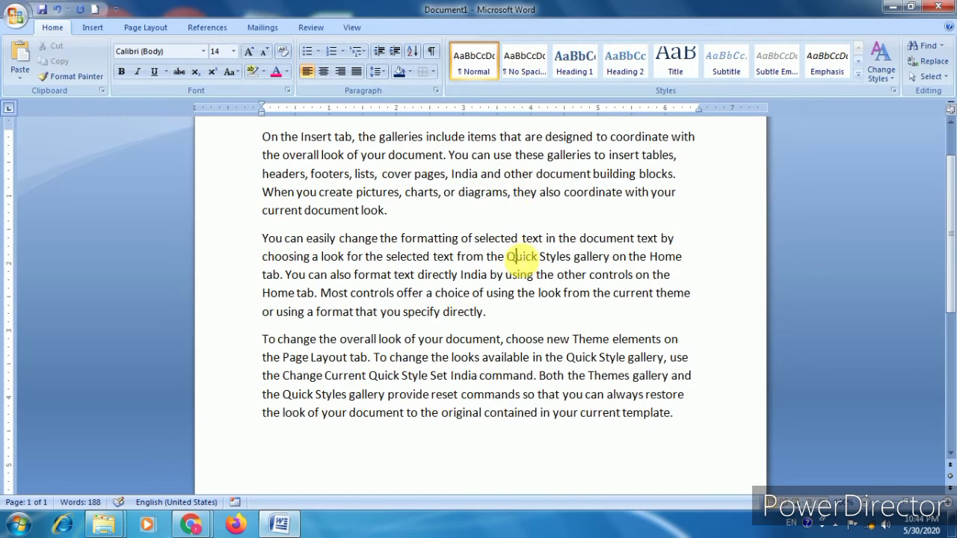
{"action": "left_click", "coordinate": [570, 375]}
{"action": "scroll", "coordinate": [573, 374], "scroll_direction": "up", "scroll_amount": 2}
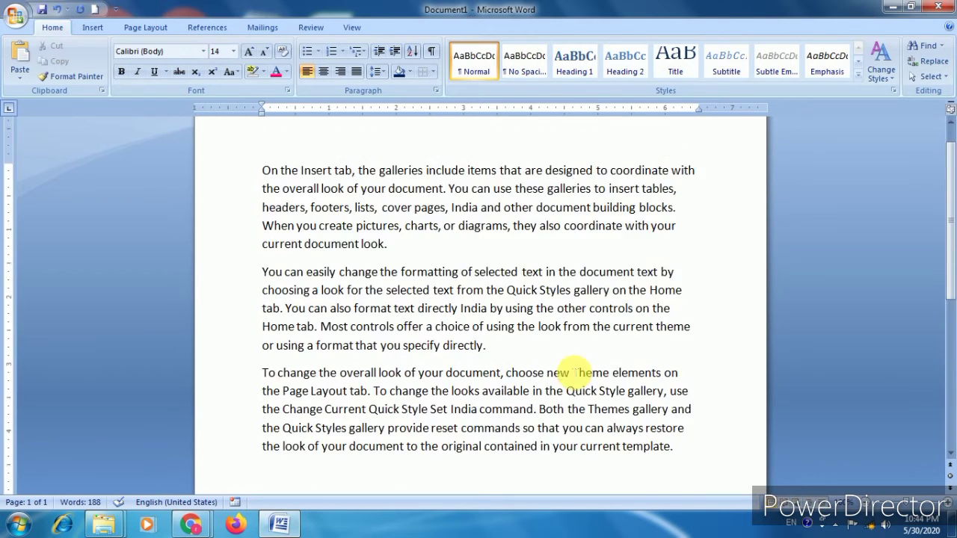
{"action": "scroll", "coordinate": [576, 348], "scroll_direction": "down", "scroll_amount": 2}
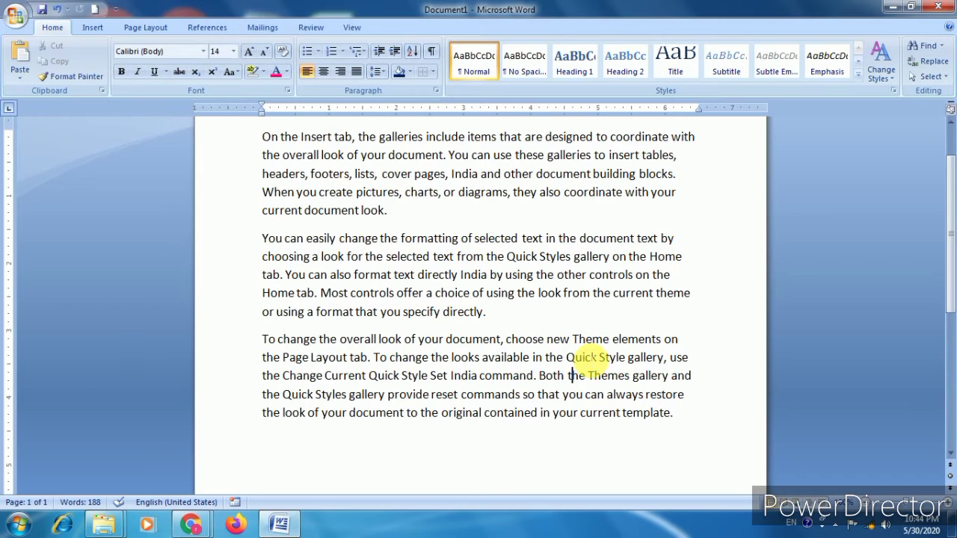
Select the whole document, open Find and enter "India" as the search text
{"action": "key", "text": "ctrl+a"}
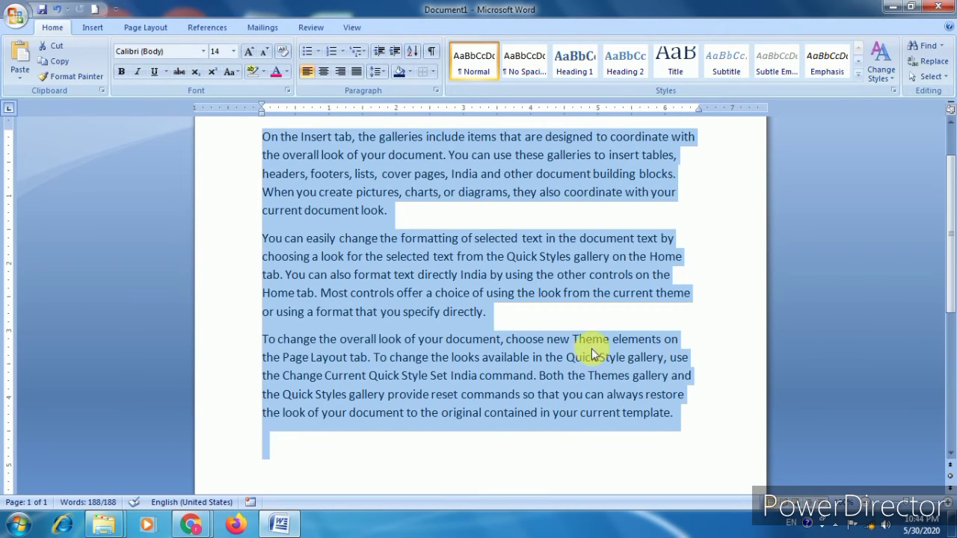
{"action": "left_click", "coordinate": [931, 50]}
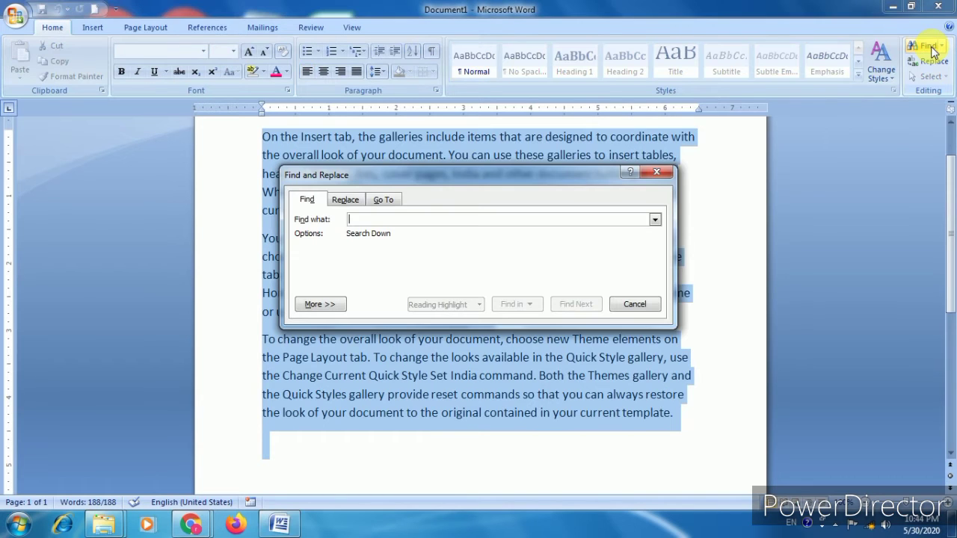
{"action": "left_click_drag", "start_coordinate": [587, 176], "coordinate": [608, 125]}
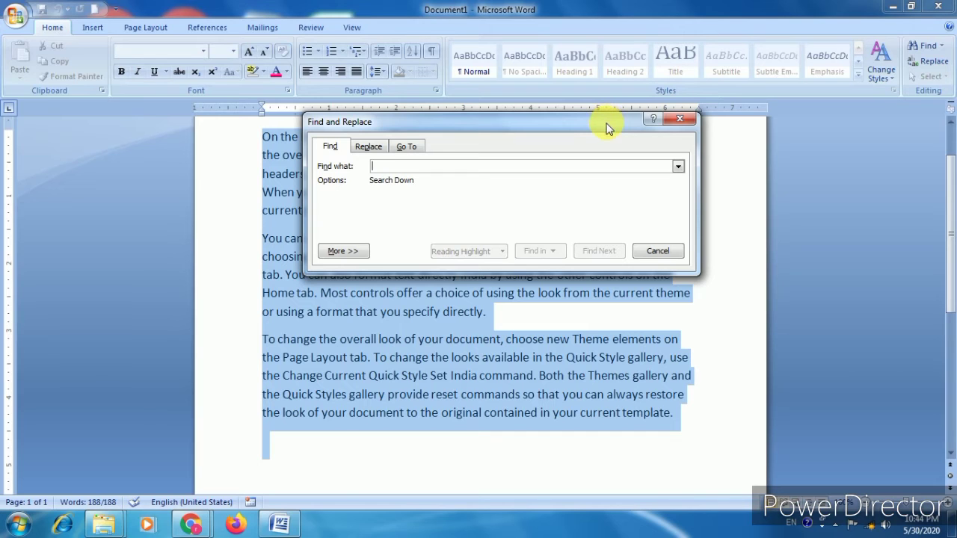
{"action": "left_click_drag", "start_coordinate": [607, 125], "coordinate": [618, 94]}
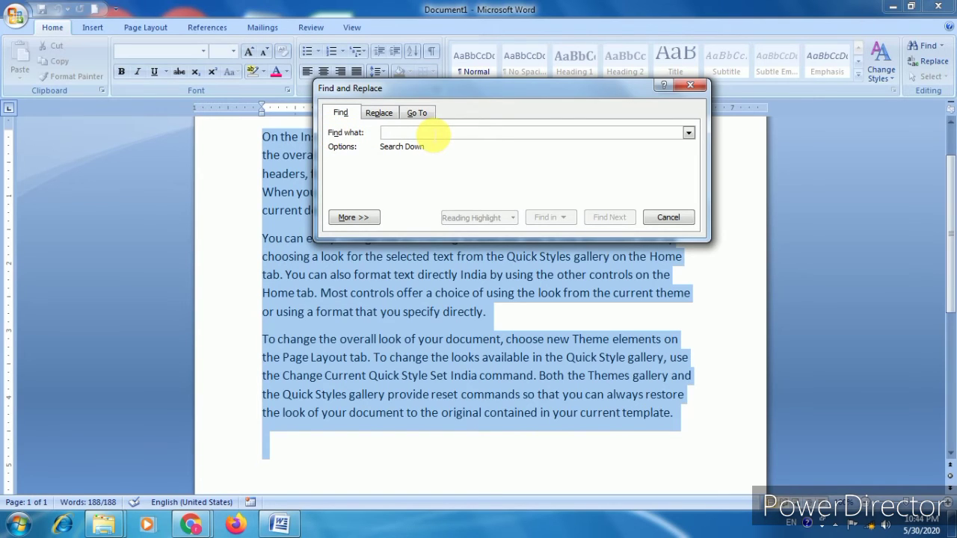
{"action": "left_click_drag", "start_coordinate": [482, 94], "coordinate": [107, 70]}
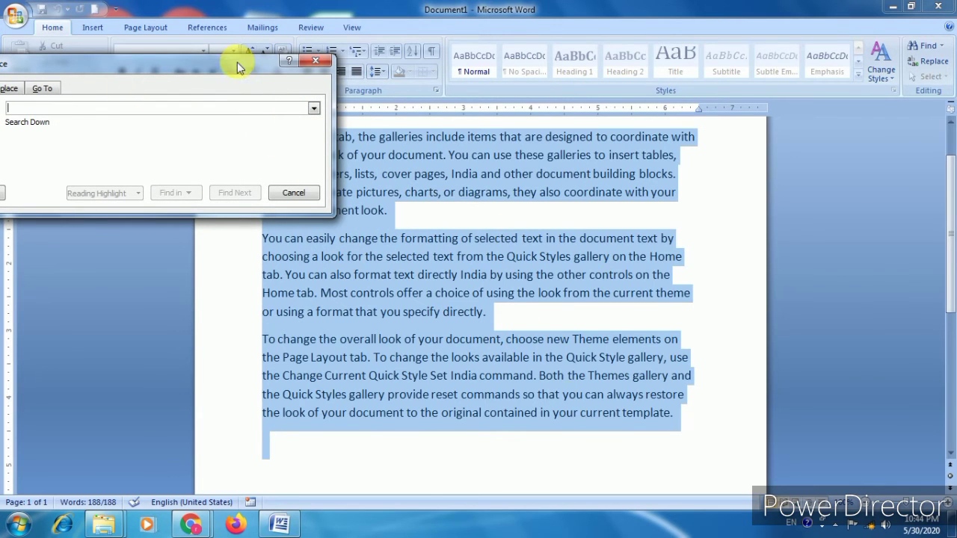
{"action": "left_click_drag", "start_coordinate": [232, 62], "coordinate": [560, 83]}
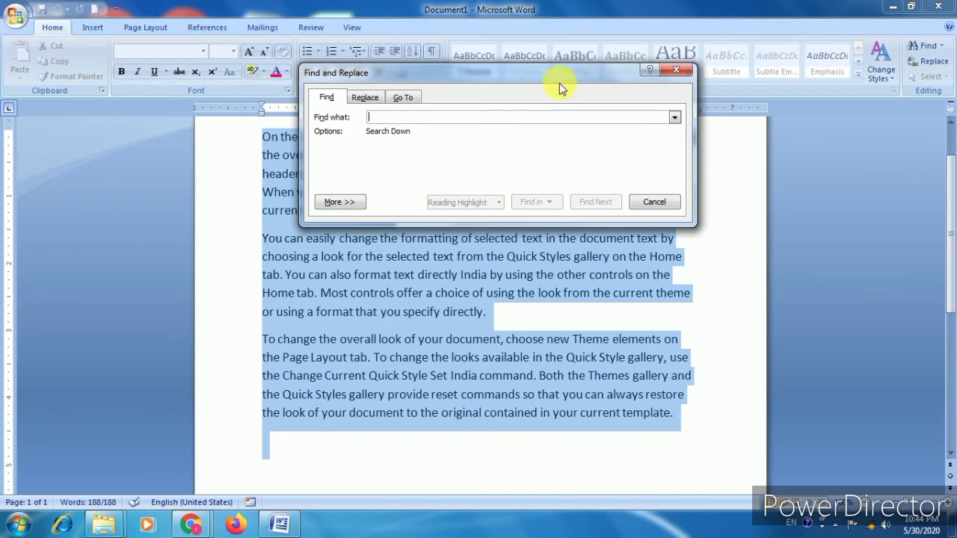
{"action": "left_click", "coordinate": [476, 116]}
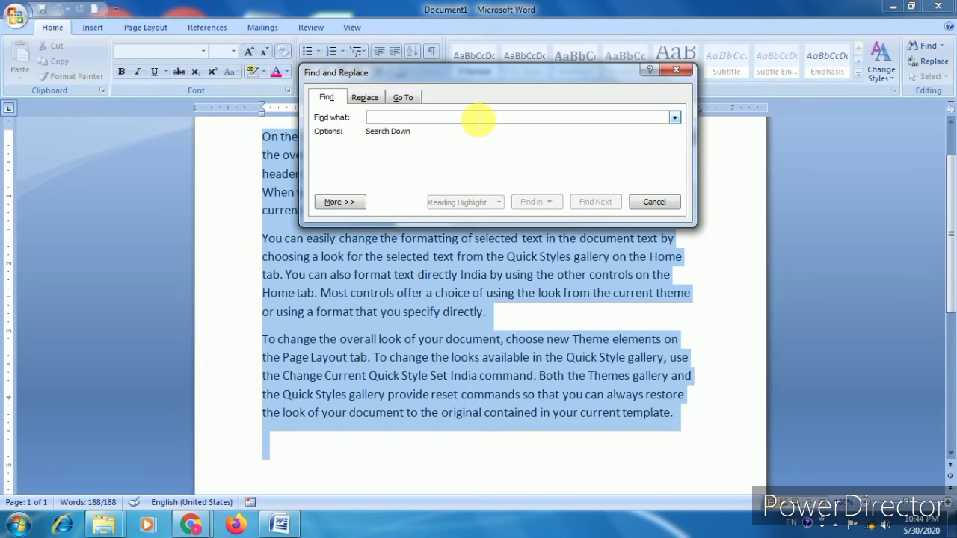
{"action": "type", "text": "India"}
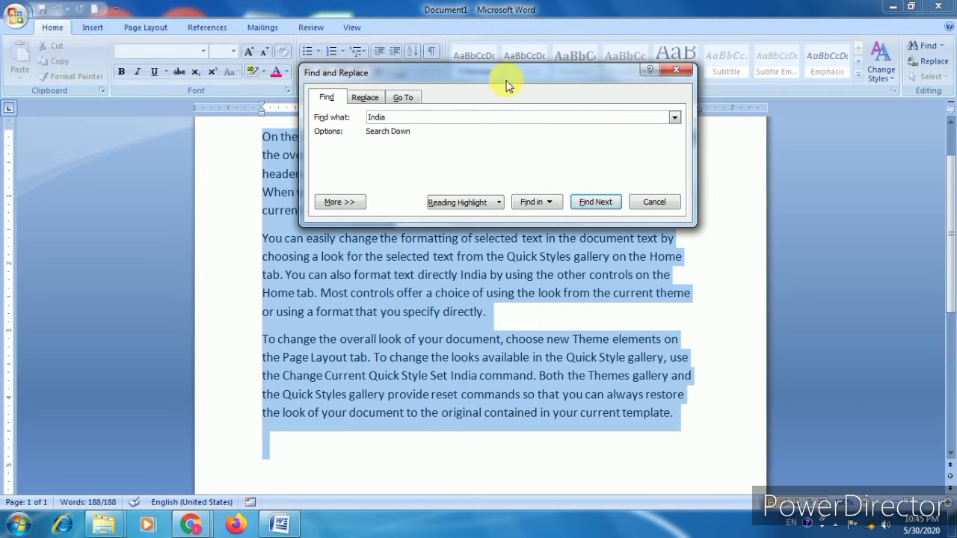
Find each occurrence of "India" in turn through the three paragraphs, keeping the dialog clear of the matches
{"action": "left_click_drag", "start_coordinate": [489, 77], "coordinate": [303, 53]}
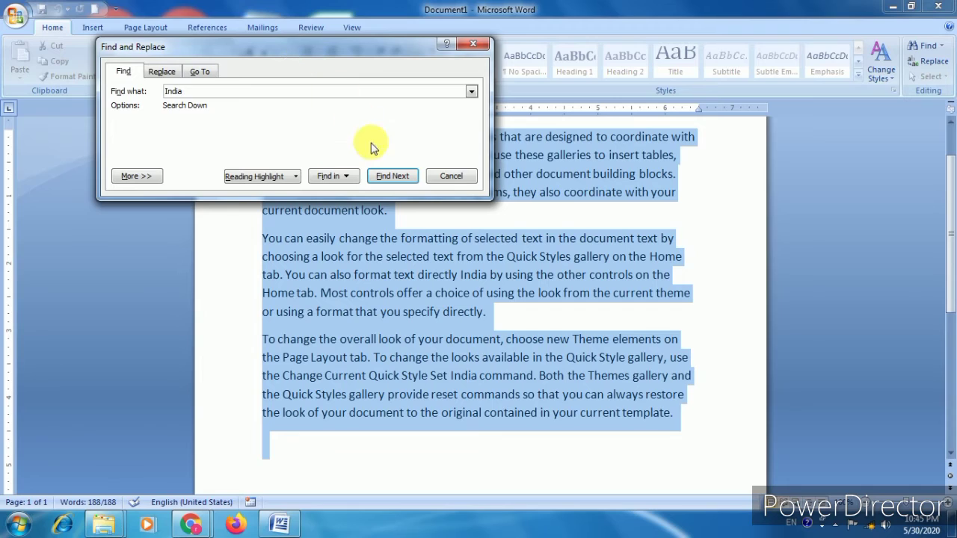
{"action": "left_click", "coordinate": [379, 179]}
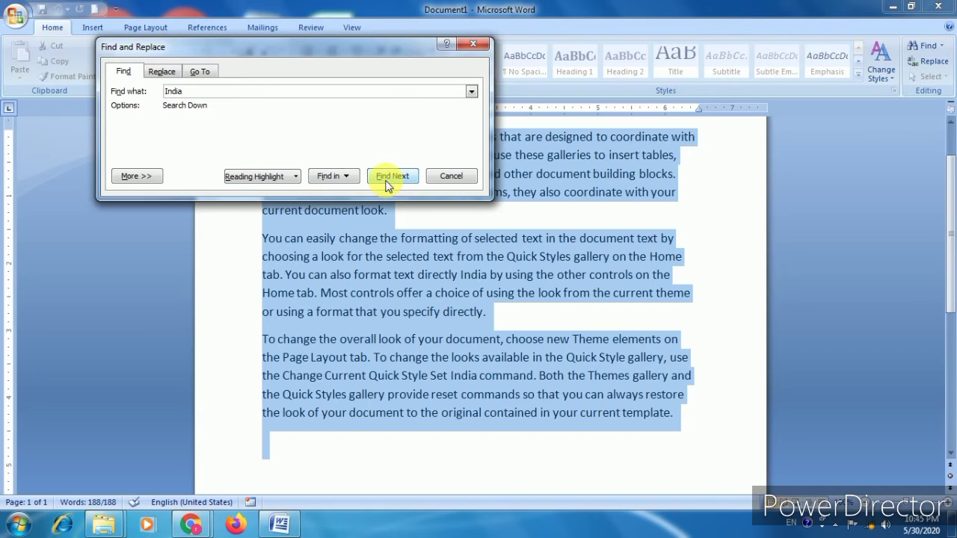
{"action": "left_click_drag", "start_coordinate": [366, 46], "coordinate": [301, 5]}
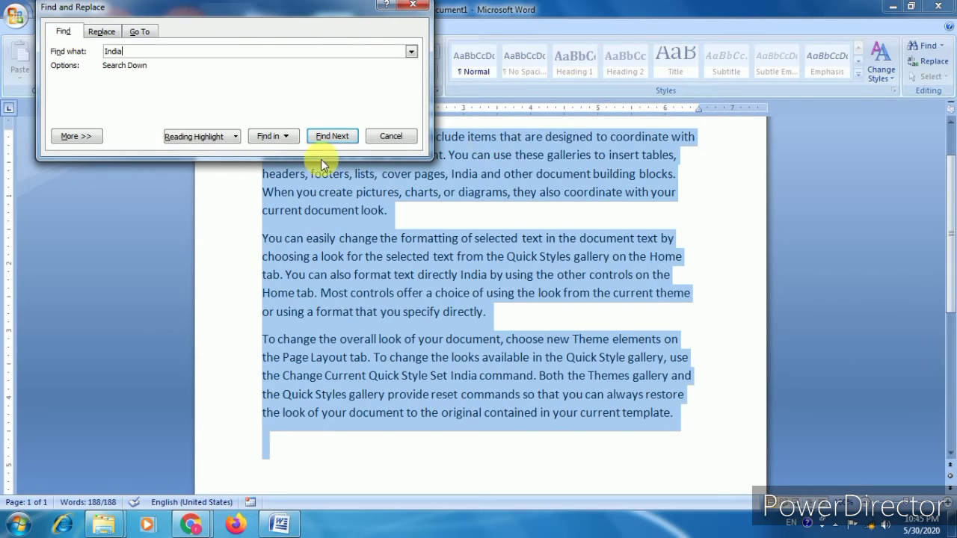
{"action": "left_click", "coordinate": [329, 142]}
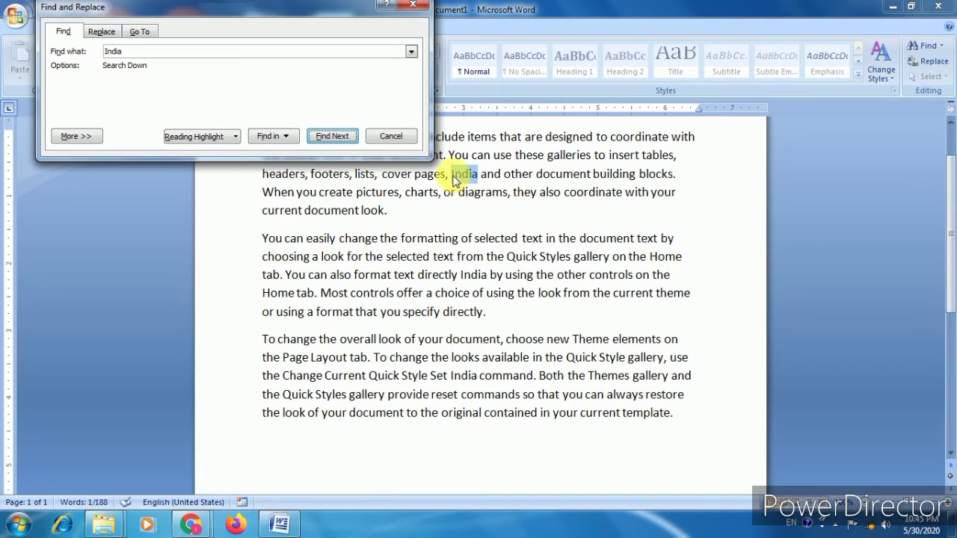
{"action": "left_click_drag", "start_coordinate": [316, 10], "coordinate": [244, 110]}
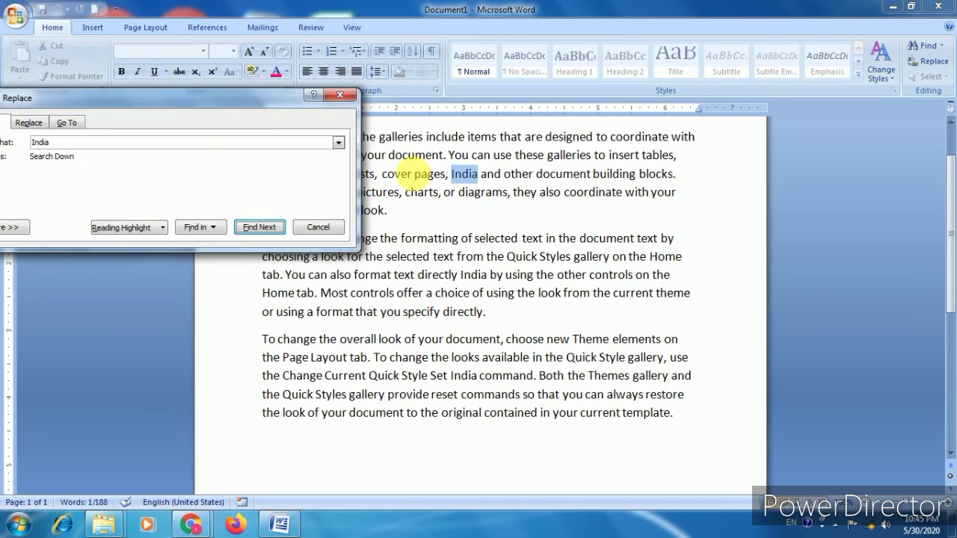
{"action": "left_click", "coordinate": [260, 227]}
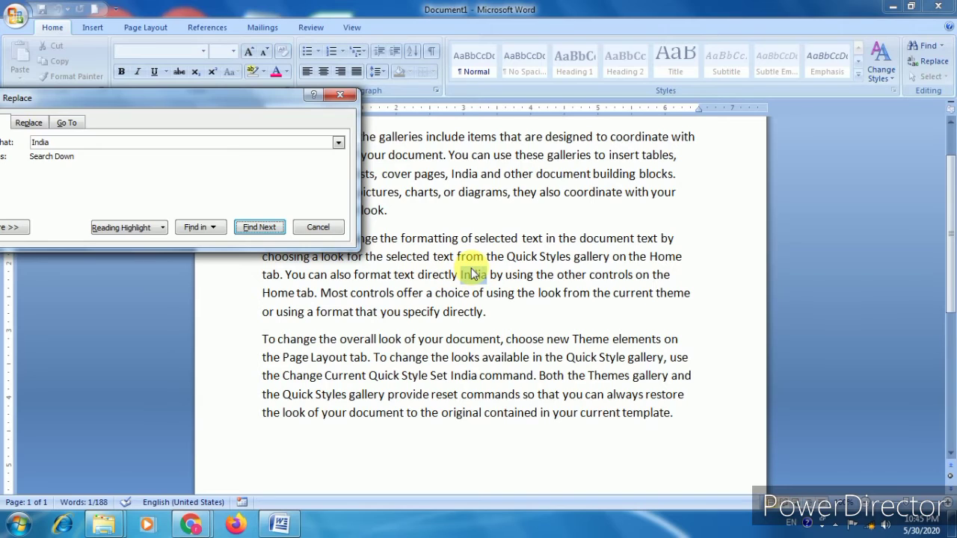
{"action": "left_click", "coordinate": [259, 228]}
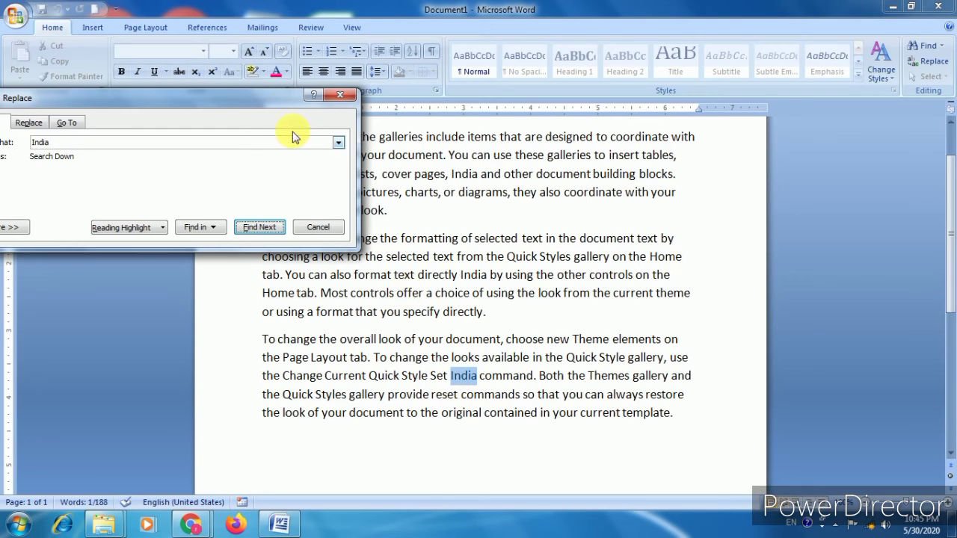
Highlight all occurrences of "India" with Reading Highlight, move the dialog clear of the matches and close it
{"action": "left_click_drag", "start_coordinate": [271, 99], "coordinate": [773, 132]}
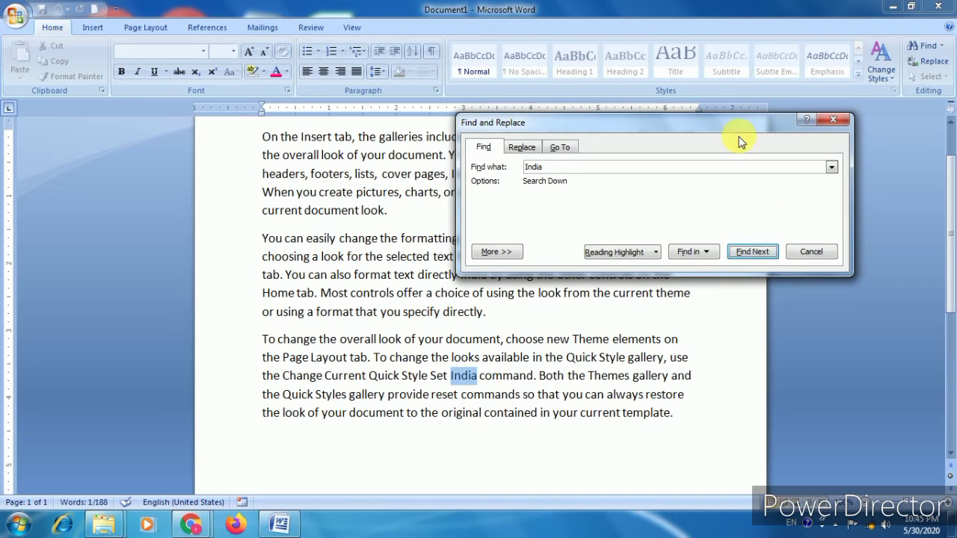
{"action": "left_click_drag", "start_coordinate": [704, 121], "coordinate": [367, 123]}
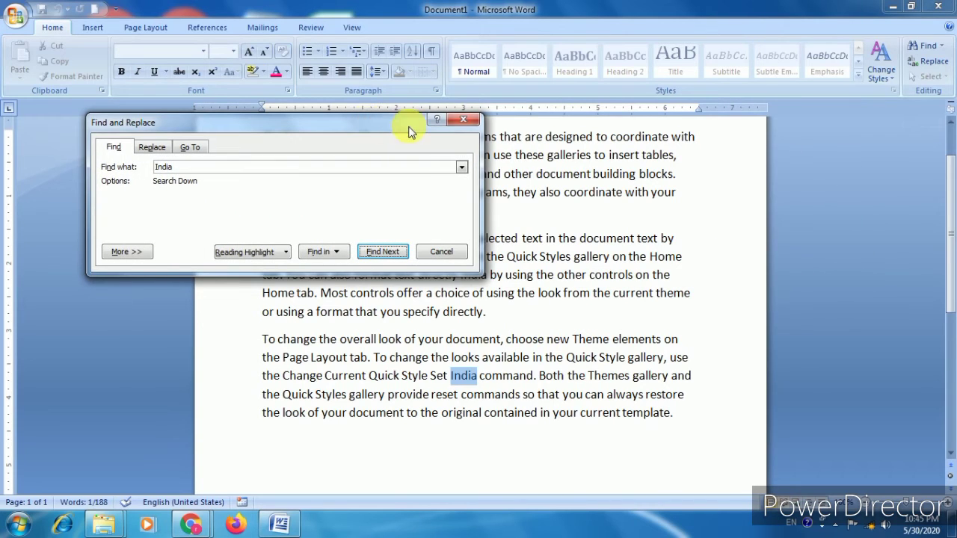
{"action": "left_click", "coordinate": [276, 253]}
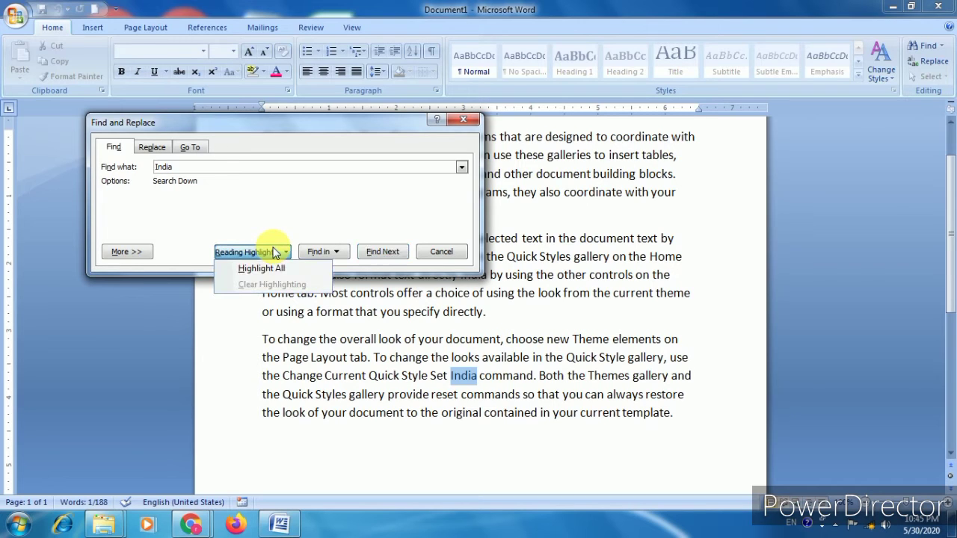
{"action": "left_click", "coordinate": [267, 265]}
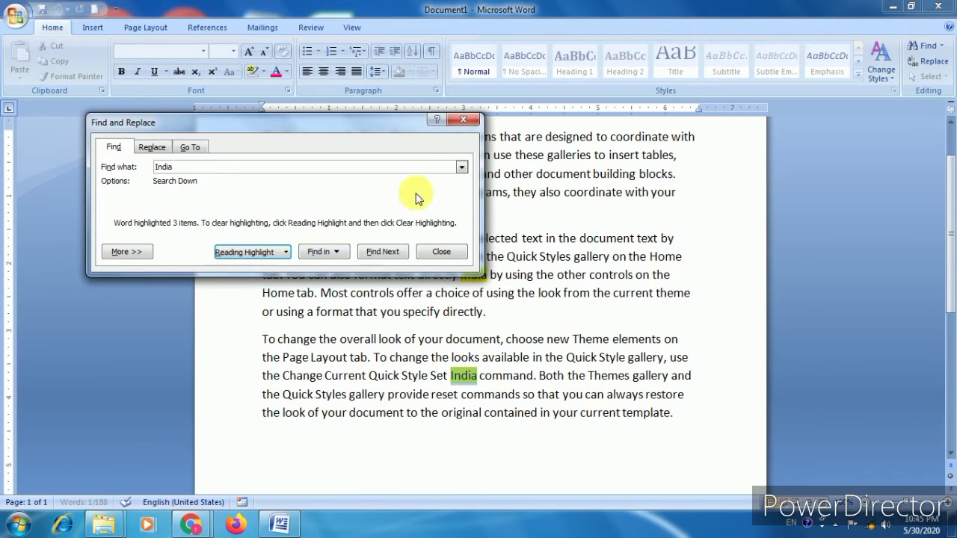
{"action": "left_click_drag", "start_coordinate": [391, 123], "coordinate": [292, 141]}
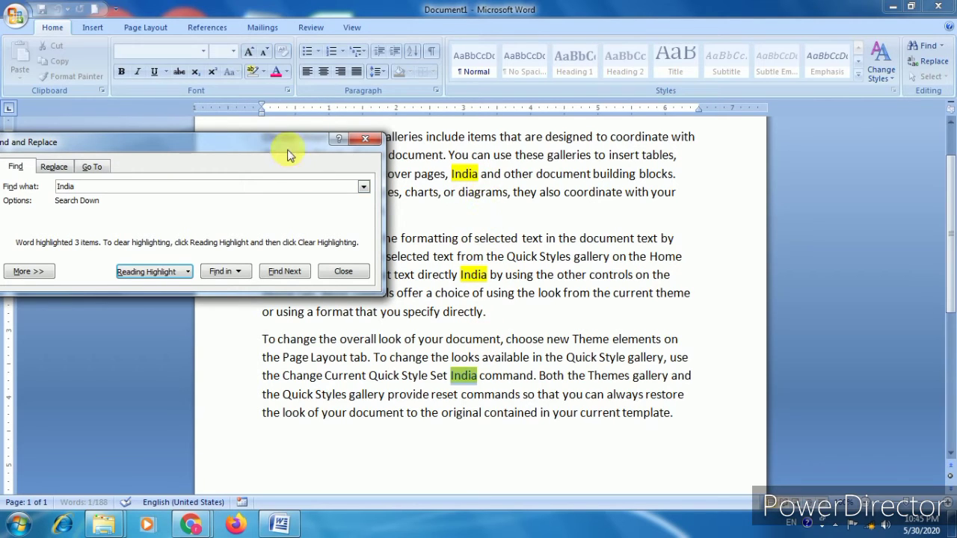
{"action": "left_click_drag", "start_coordinate": [288, 145], "coordinate": [601, 126]}
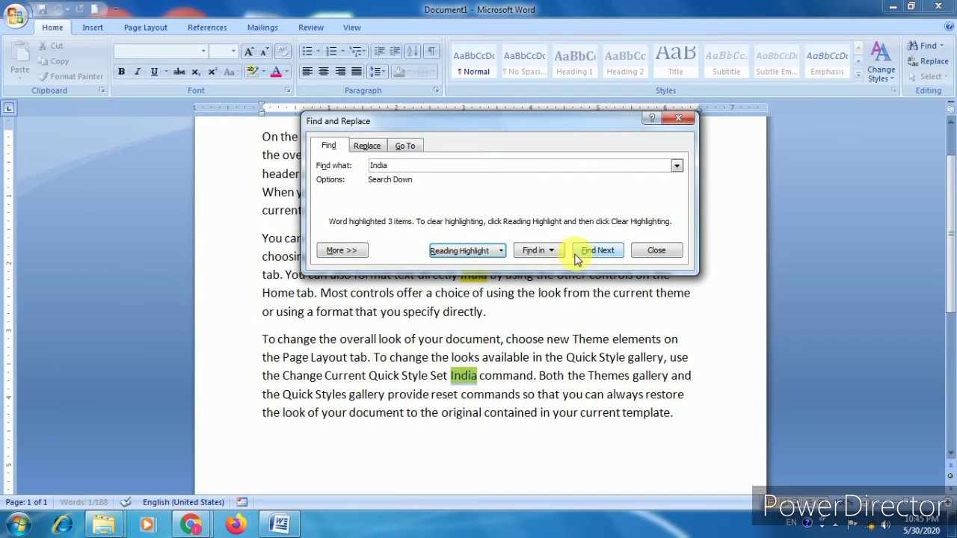
{"action": "left_click", "coordinate": [659, 251]}
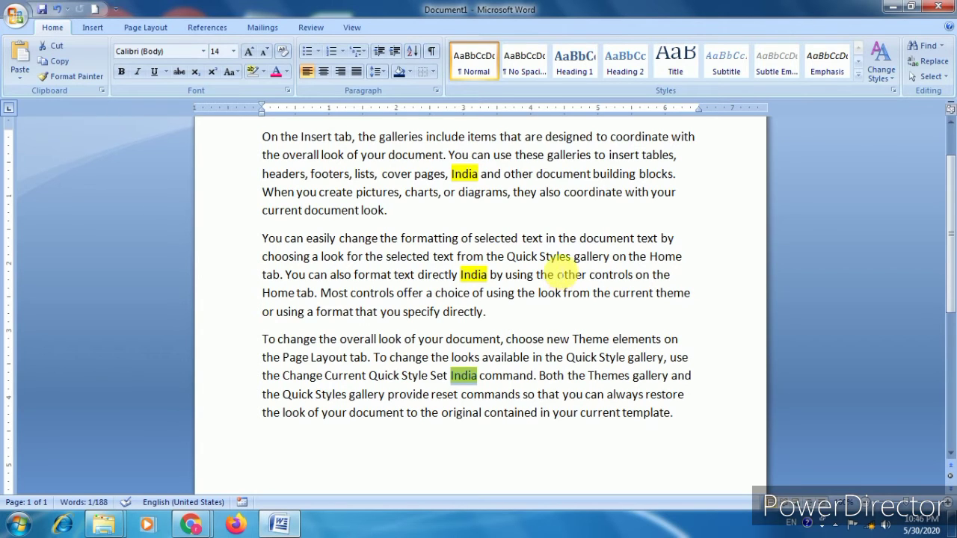
Remove the highlighting from the whole document by setting the text highlight to No Color
{"action": "key", "text": "ctrl+a"}
{"action": "left_click", "coordinate": [263, 72]}
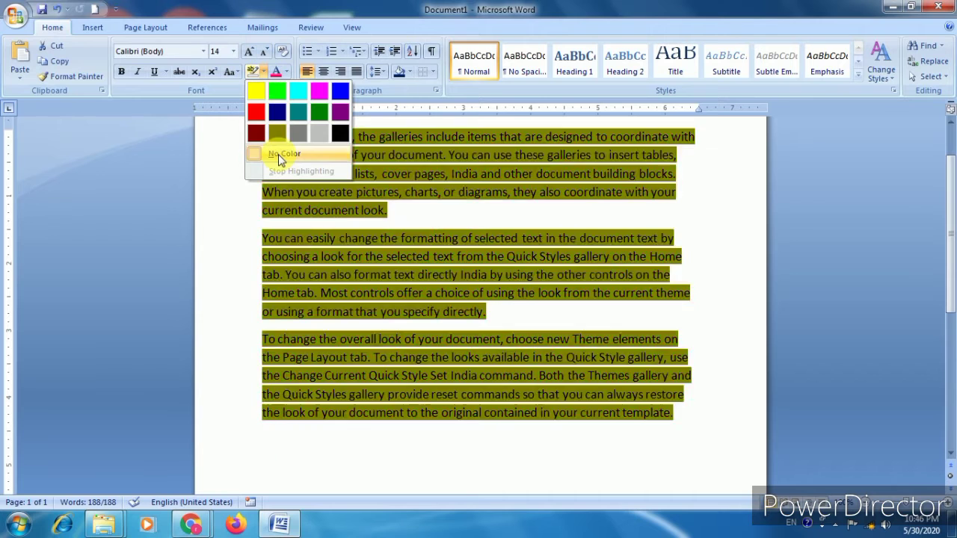
{"action": "left_click", "coordinate": [278, 154]}
{"action": "left_click", "coordinate": [559, 308]}
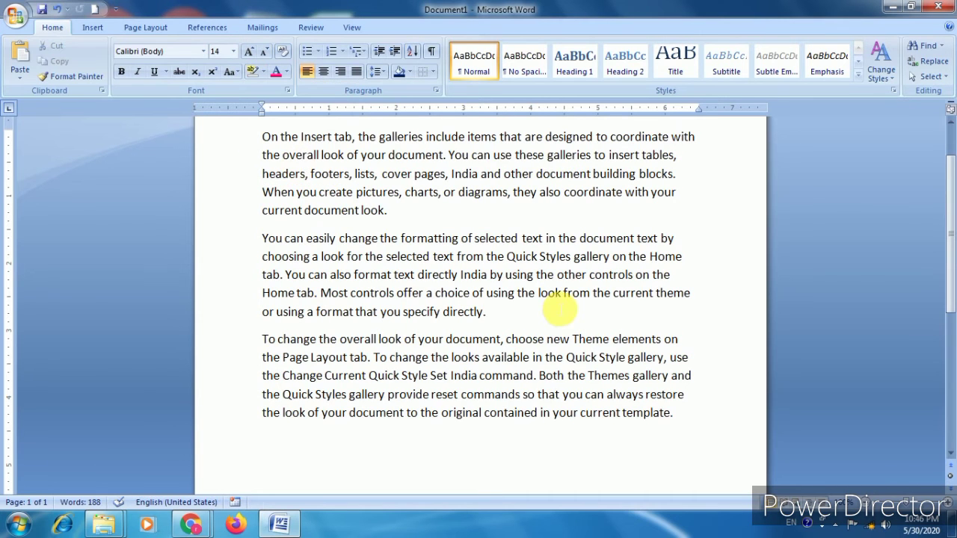
{"action": "scroll", "coordinate": [575, 291], "scroll_direction": "up", "scroll_amount": 1}
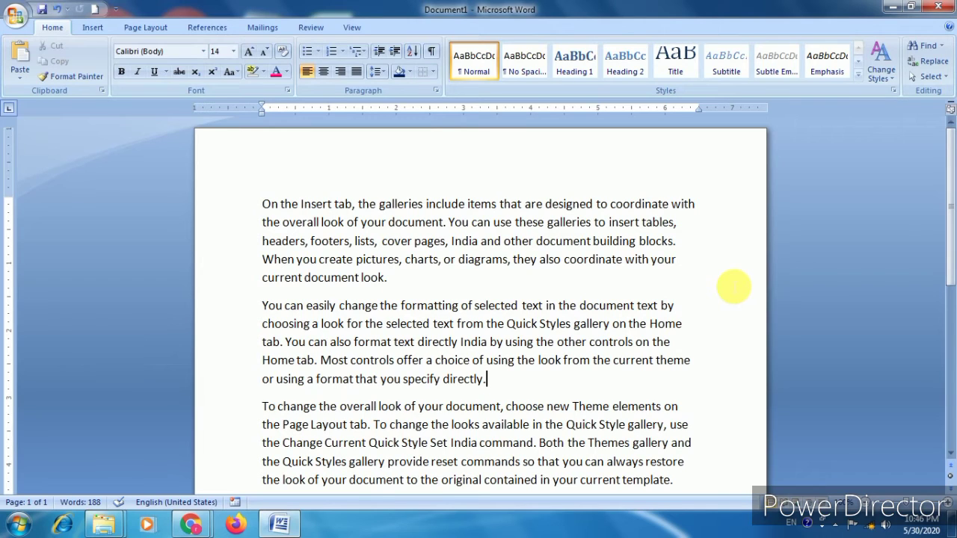
{"action": "left_click", "coordinate": [262, 203]}
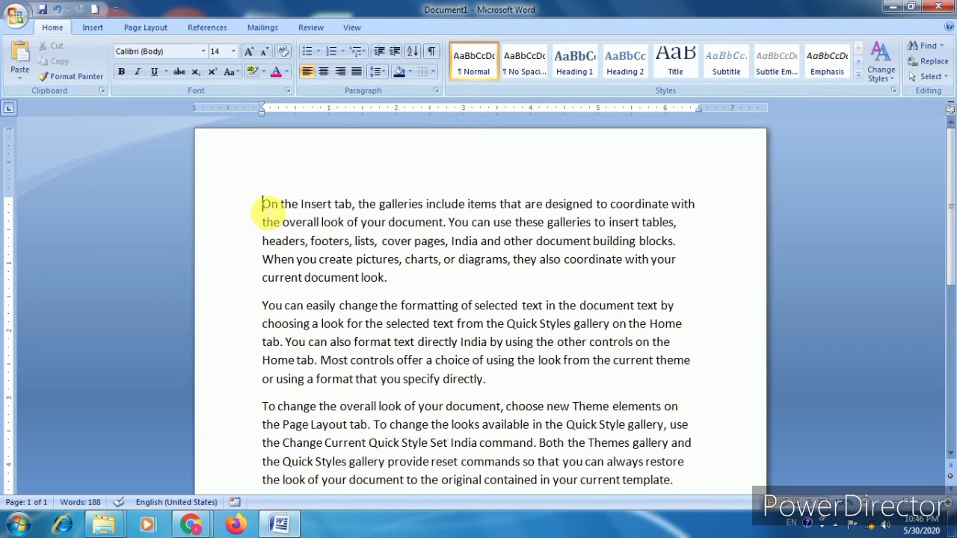
{"action": "key", "text": "alt"}
{"action": "key", "text": "s"}
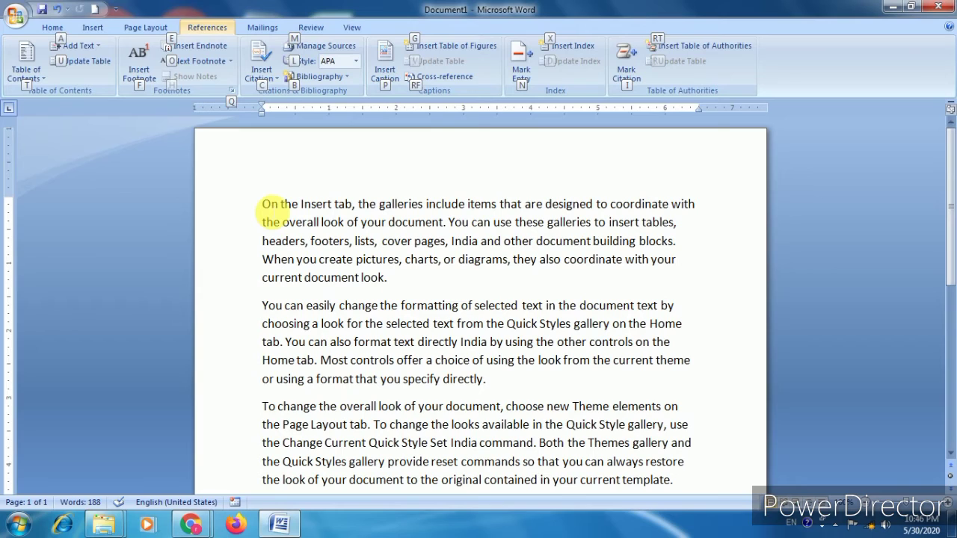
{"action": "key", "text": "Escape"}
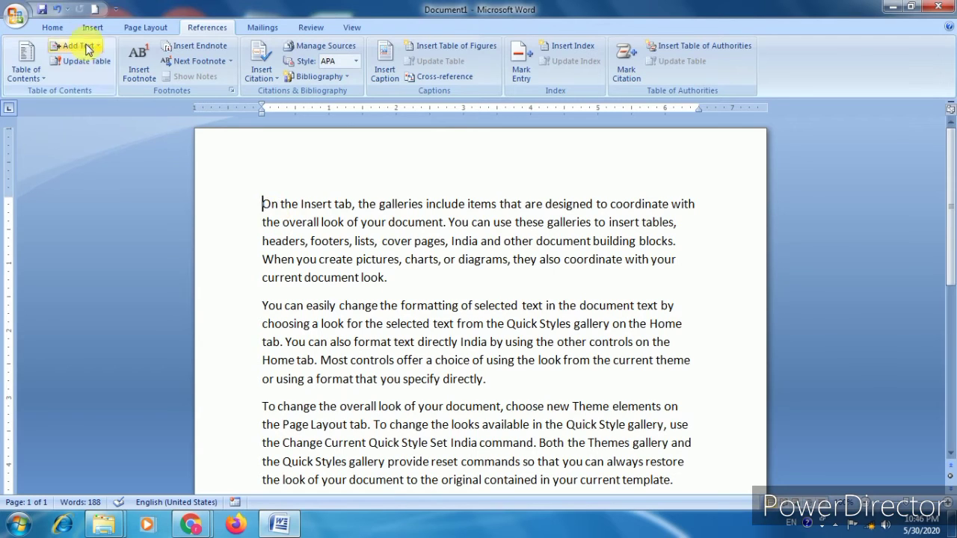
{"action": "left_click", "coordinate": [52, 28]}
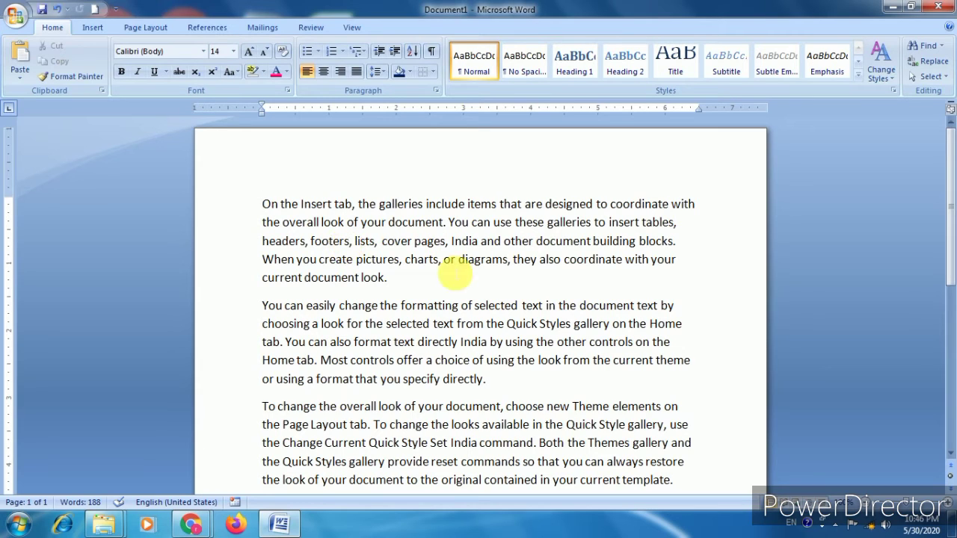
{"action": "left_click_drag", "start_coordinate": [452, 240], "coordinate": [494, 242]}
{"action": "left_click", "coordinate": [504, 341]}
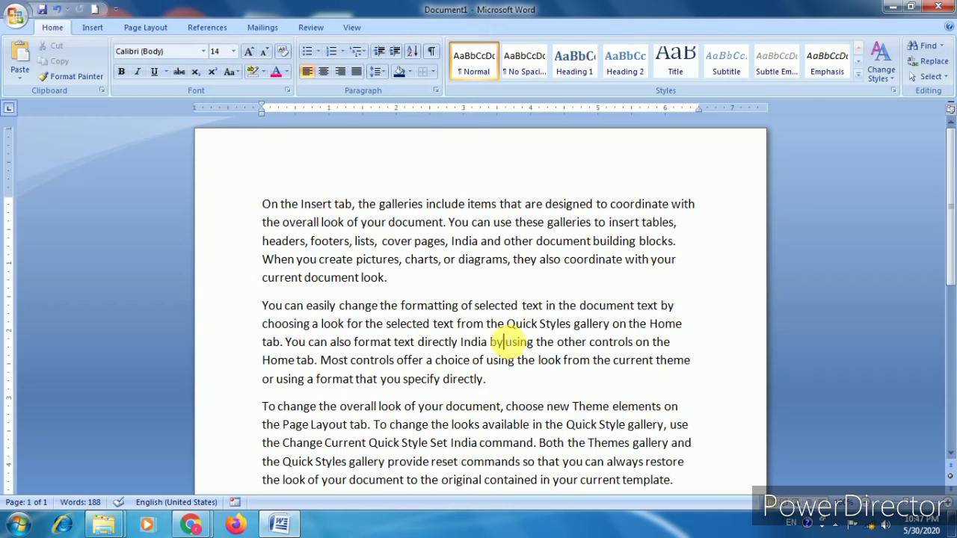
Select the whole document and set up a replacement of "India" with "Hindustan"
{"action": "key", "text": "ctrl+a"}
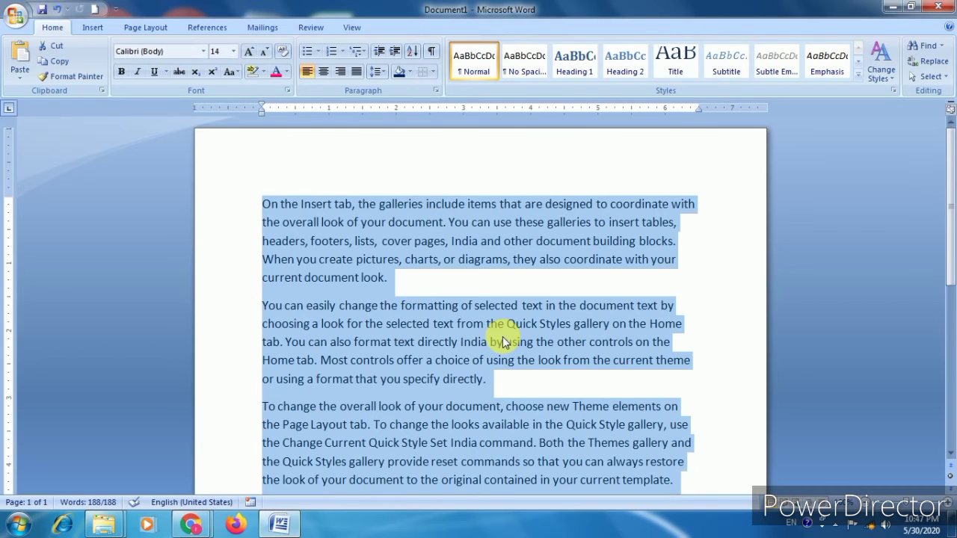
{"action": "scroll", "coordinate": [502, 336], "scroll_direction": "down", "scroll_amount": 1}
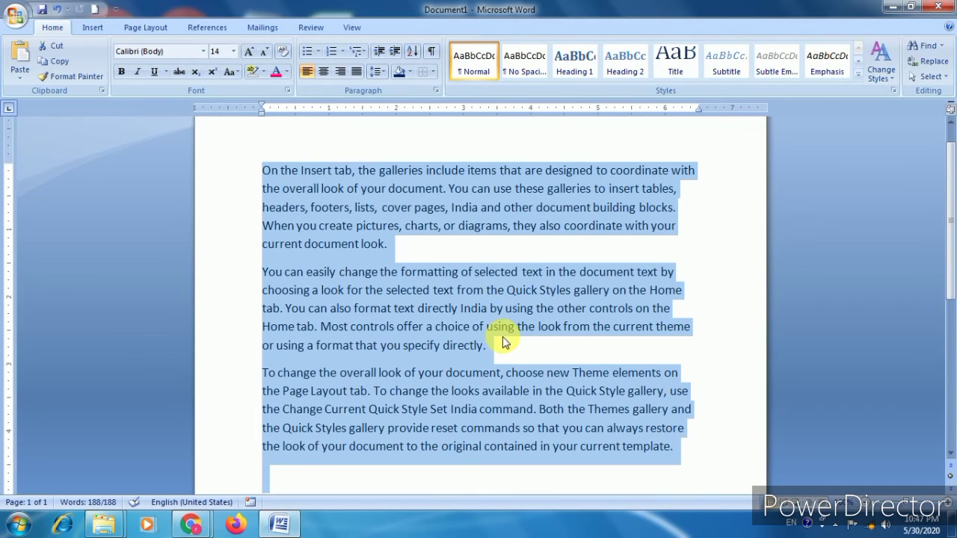
{"action": "left_click", "coordinate": [930, 64]}
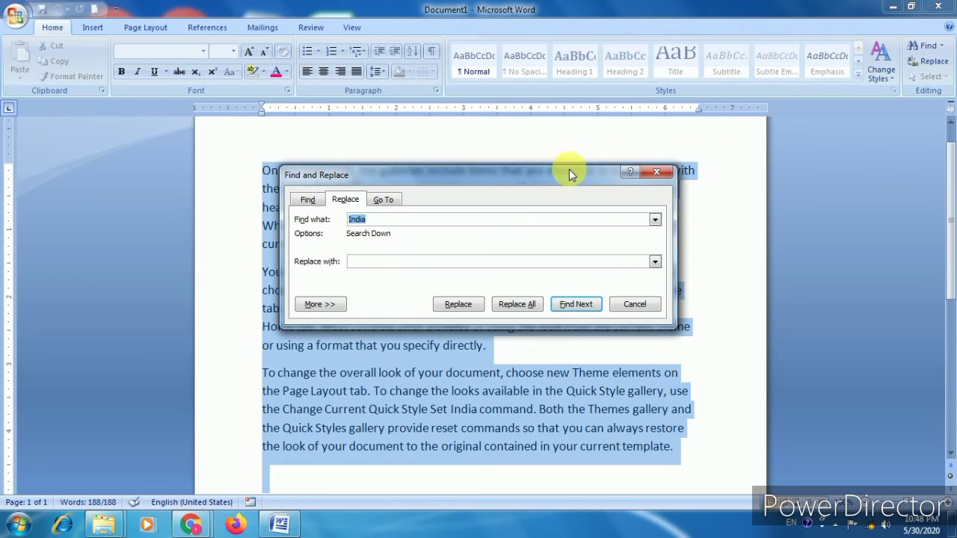
{"action": "left_click_drag", "start_coordinate": [569, 169], "coordinate": [501, 49]}
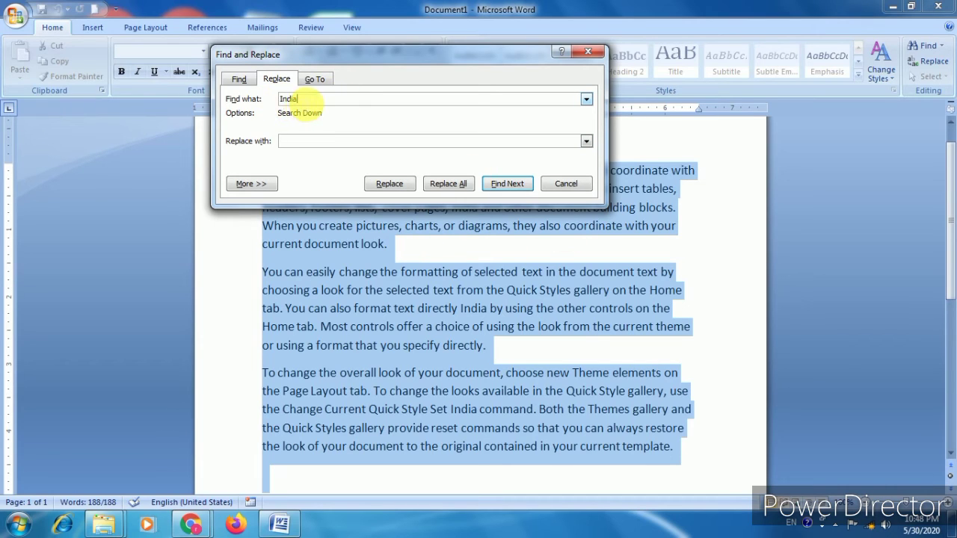
{"action": "type", "text": "India"}
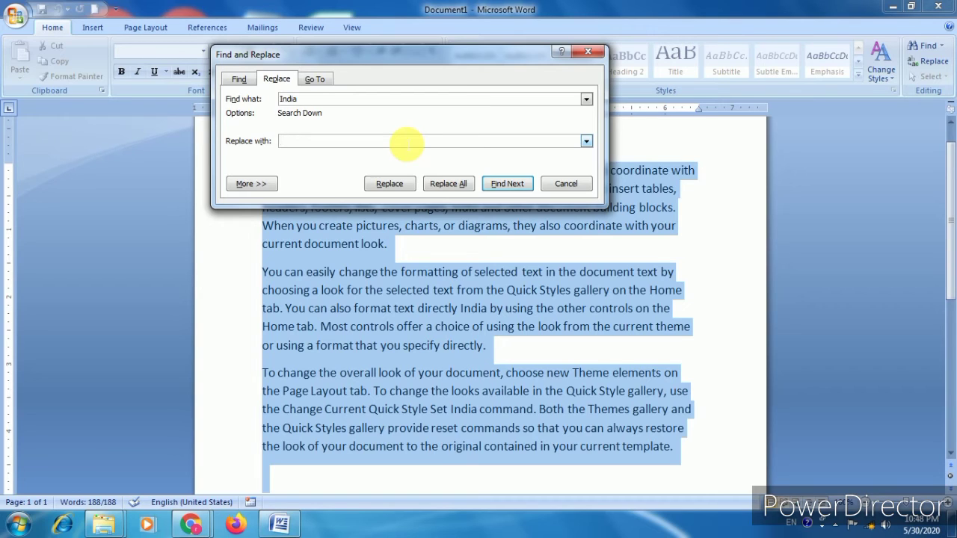
{"action": "left_click", "coordinate": [406, 144]}
{"action": "type", "text": "Hind"}
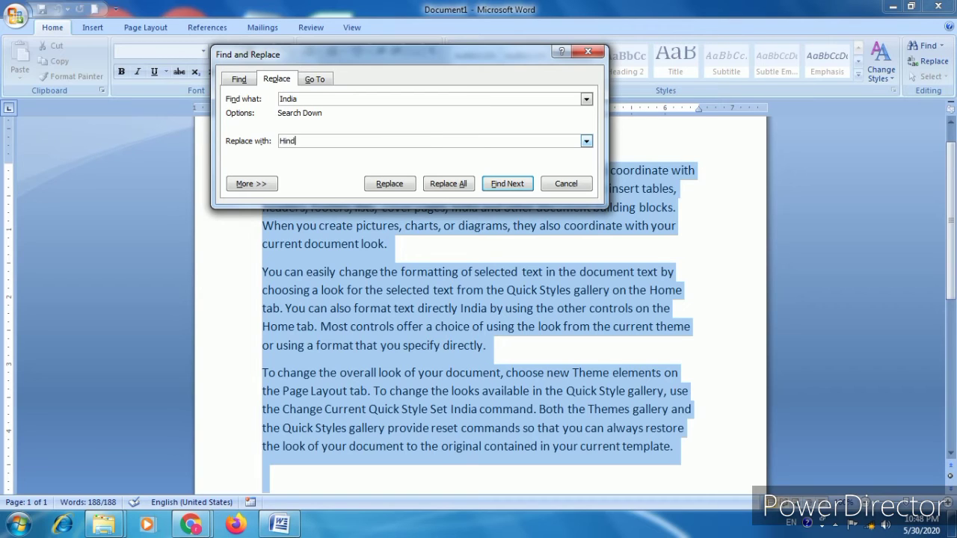
{"action": "type", "text": "ustan"}
{"action": "left_click_drag", "start_coordinate": [465, 50], "coordinate": [342, 28]}
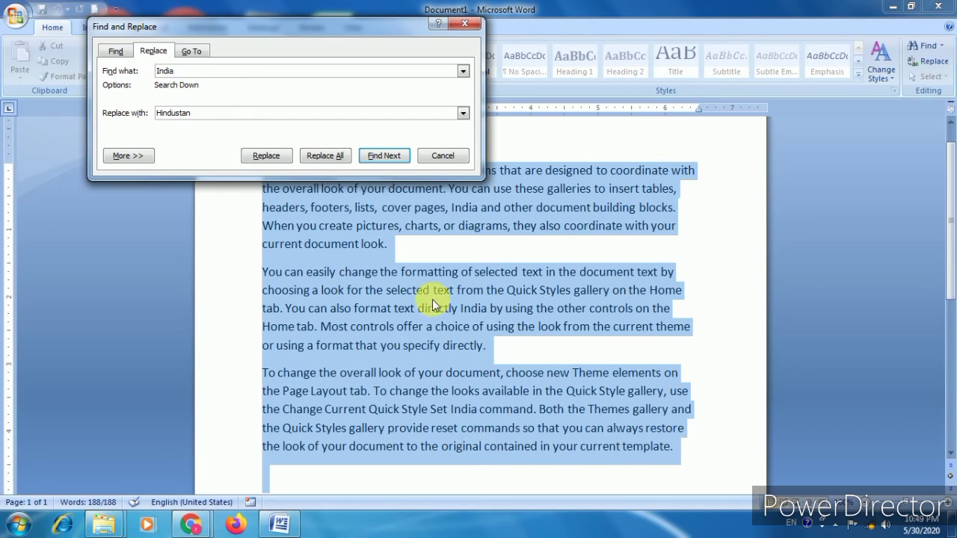
Replace all occurrences of "India" with "Hindustan", including a search of the remainder of the document, and close the dialog
{"action": "left_click", "coordinate": [336, 161]}
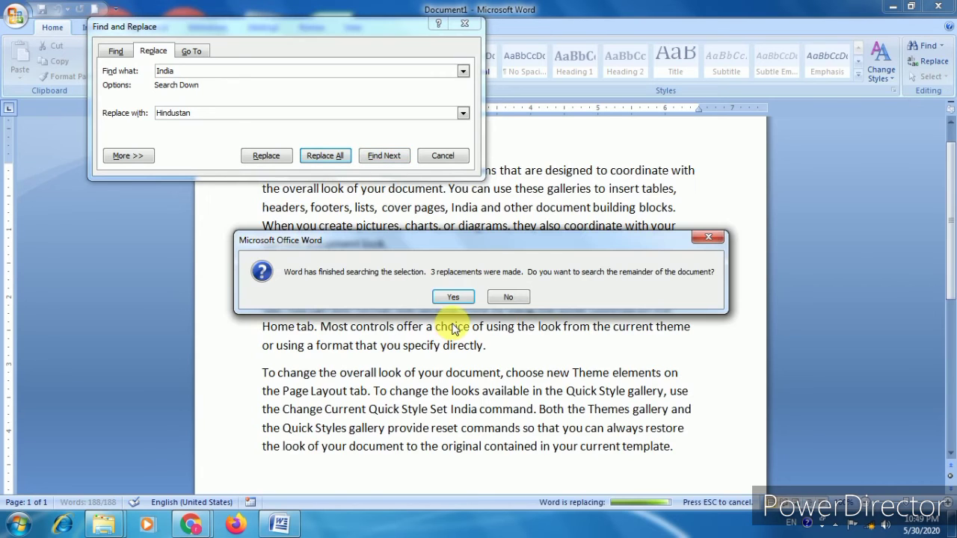
{"action": "left_click", "coordinate": [451, 296]}
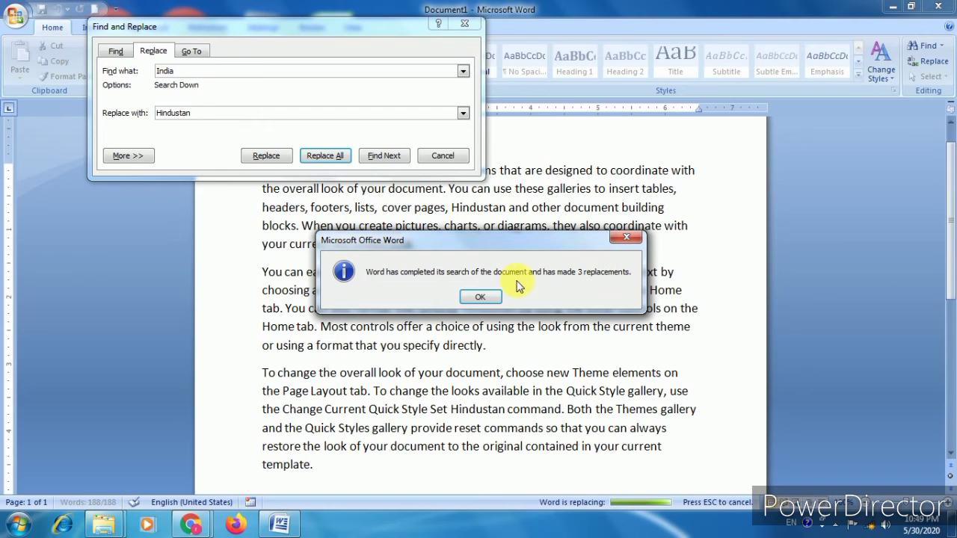
{"action": "left_click", "coordinate": [490, 297]}
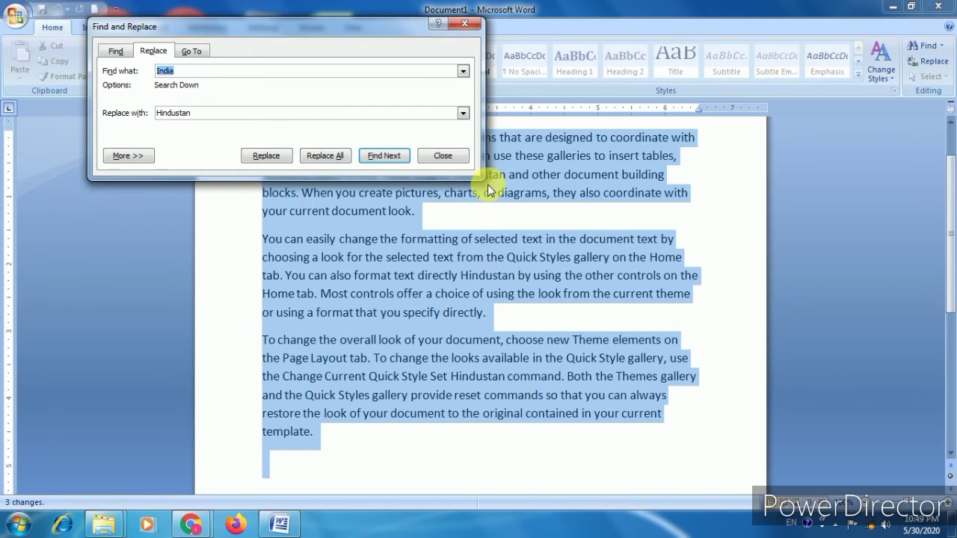
{"action": "left_click", "coordinate": [464, 25]}
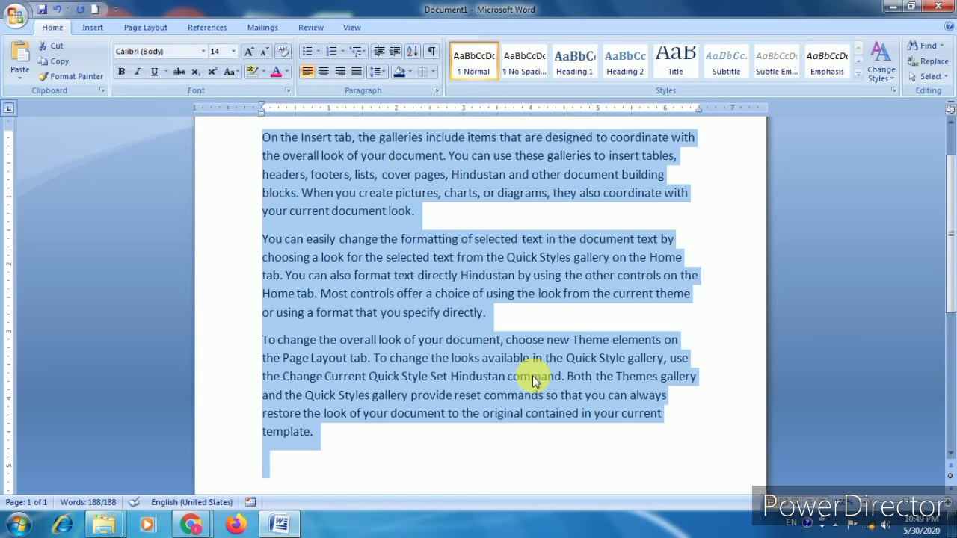
{"action": "left_click", "coordinate": [924, 47]}
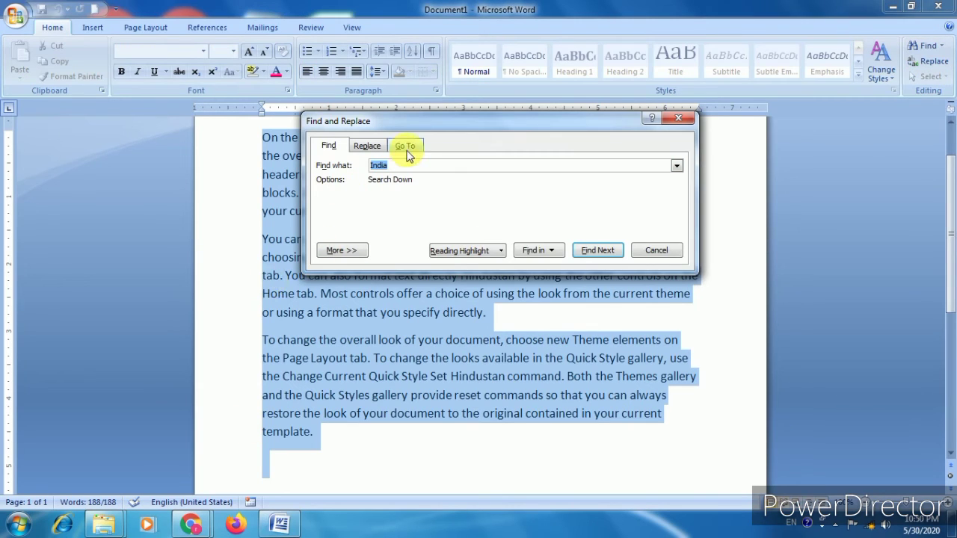
{"action": "left_click", "coordinate": [680, 118]}
{"action": "scroll", "coordinate": [644, 282], "scroll_direction": "up", "scroll_amount": 2}
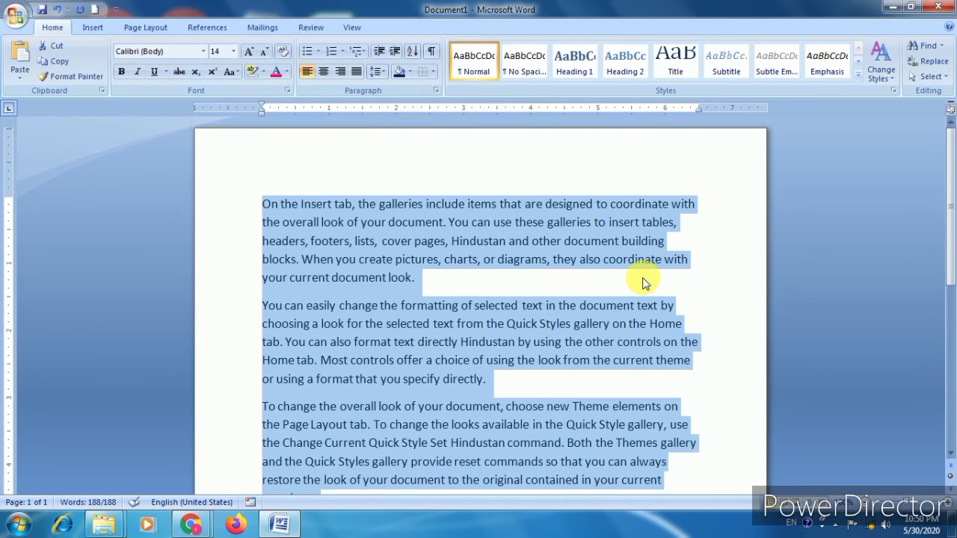
{"action": "scroll", "coordinate": [645, 282], "scroll_direction": "down", "scroll_amount": 1}
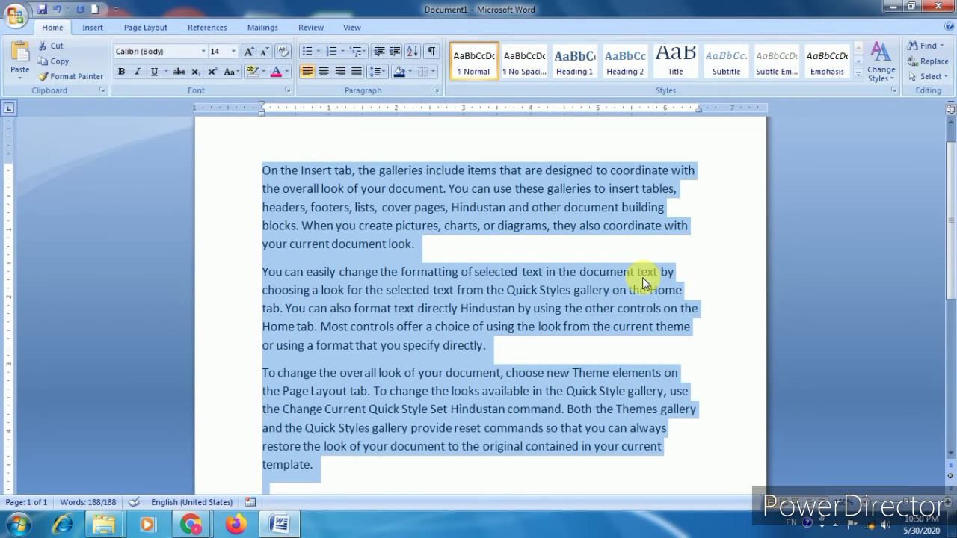
Copy the whole document text and paste it repeatedly to extend the document to five pages
{"action": "left_click", "coordinate": [571, 258]}
{"action": "key", "text": "ctrl+a"}
{"action": "key", "text": "ctrl+v"}
{"action": "key", "text": "ctrl+v"}
{"action": "key", "text": "ctrl+v"}
{"action": "key", "text": "ctrl+v"}
{"action": "key", "text": "ctrl+v"}
{"action": "key", "text": "ctrl+v"}
{"action": "key", "text": "ctrl+v"}
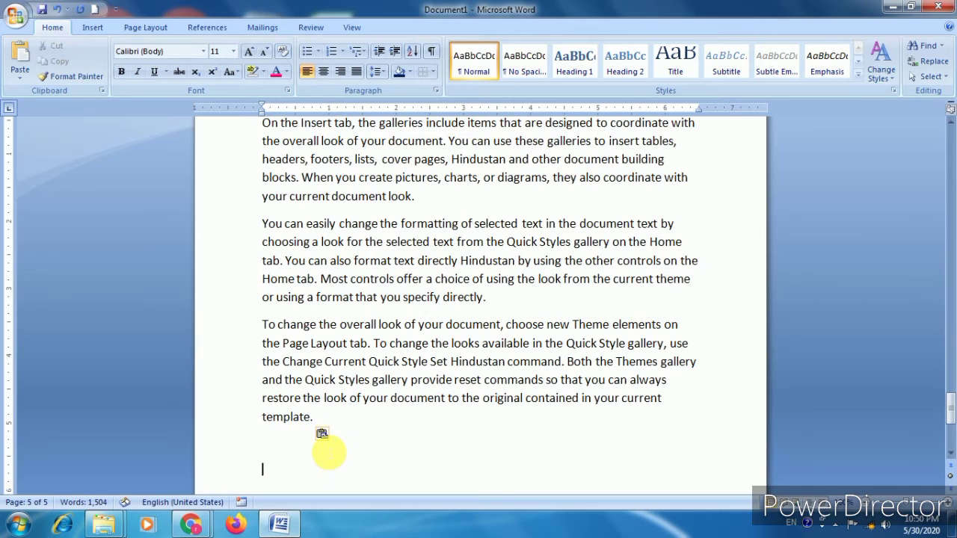
Return from page 5 to page 1 and place the insertion point at the start of the first paragraph
{"action": "scroll", "coordinate": [321, 448], "scroll_direction": "up", "scroll_amount": 2}
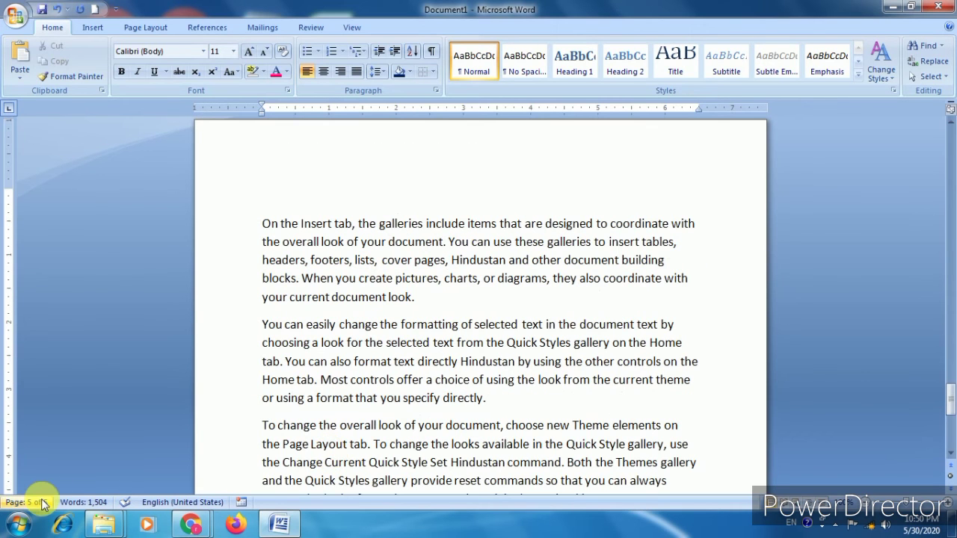
{"action": "scroll", "coordinate": [383, 438], "scroll_direction": "down", "scroll_amount": 1}
{"action": "scroll", "coordinate": [383, 437], "scroll_direction": "down", "scroll_amount": 1}
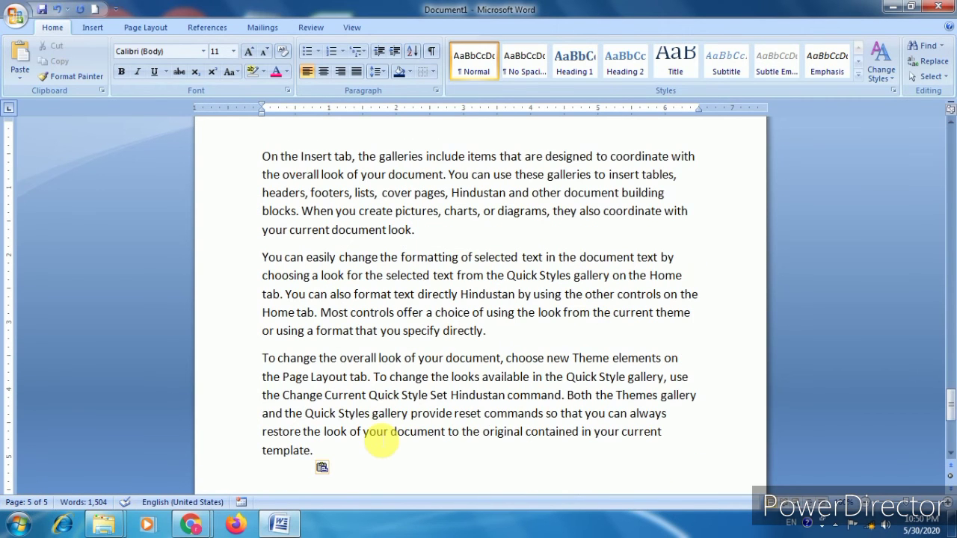
{"action": "left_click_drag", "start_coordinate": [948, 404], "coordinate": [948, 143]}
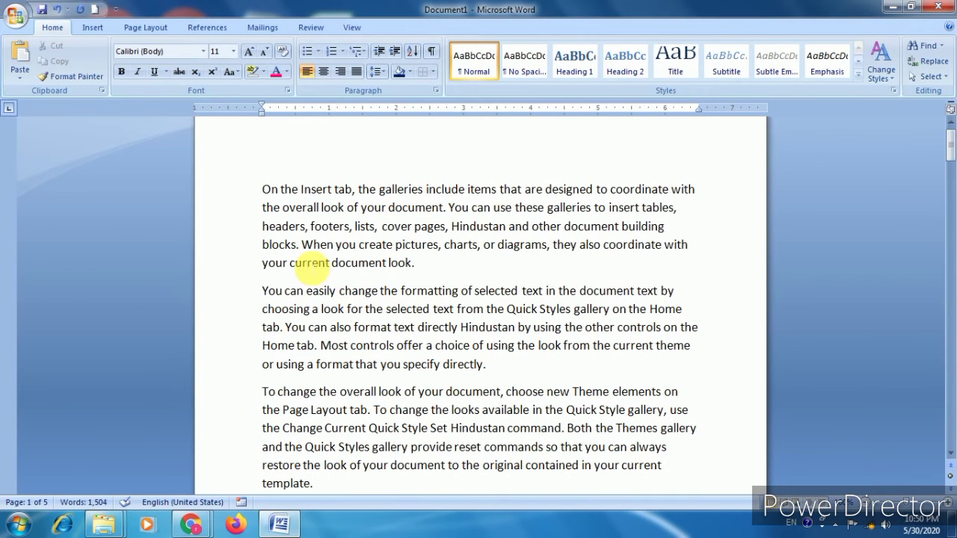
{"action": "left_click", "coordinate": [267, 189]}
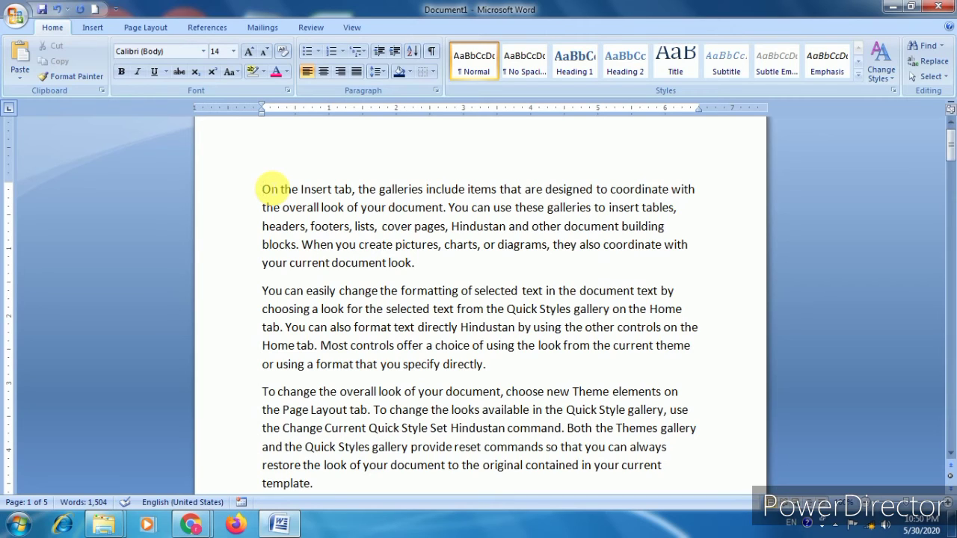
Move the Find and Replace dialog off the text and use Go To to jump to line 13
{"action": "left_click", "coordinate": [925, 45]}
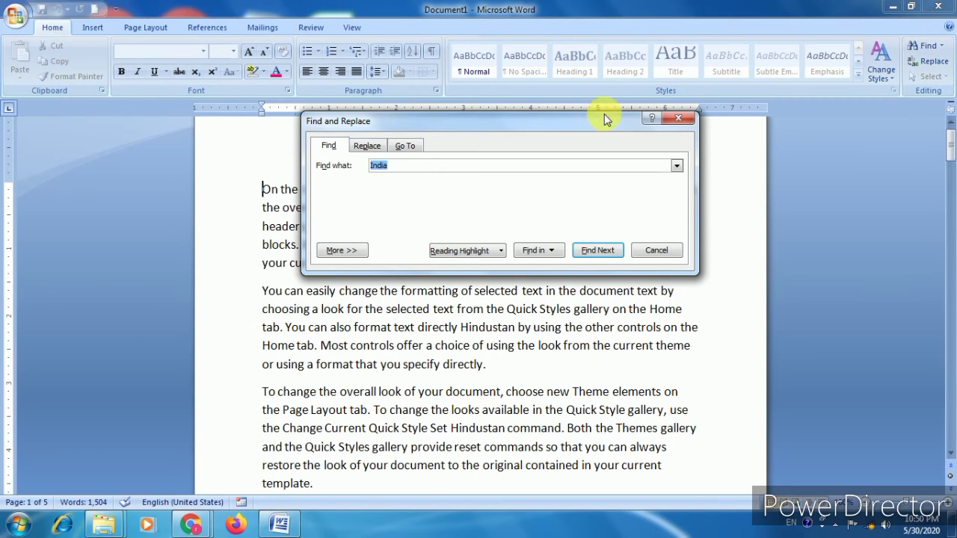
{"action": "left_click_drag", "start_coordinate": [604, 113], "coordinate": [698, 59]}
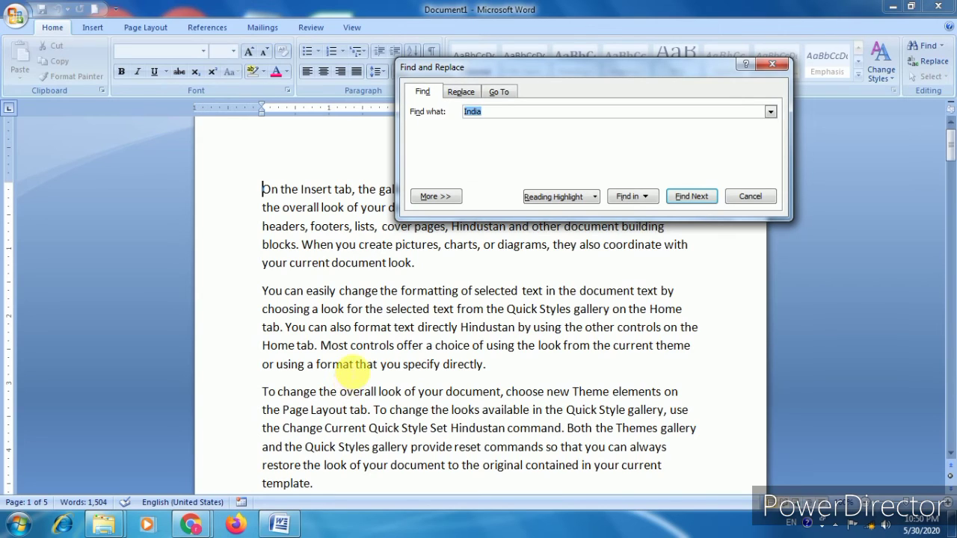
{"action": "left_click", "coordinate": [499, 92]}
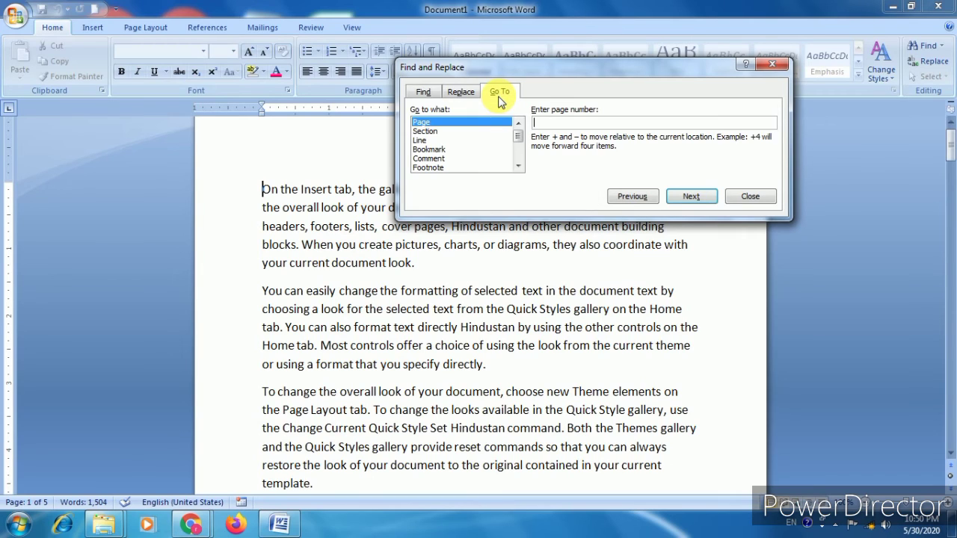
{"action": "left_click", "coordinate": [422, 139]}
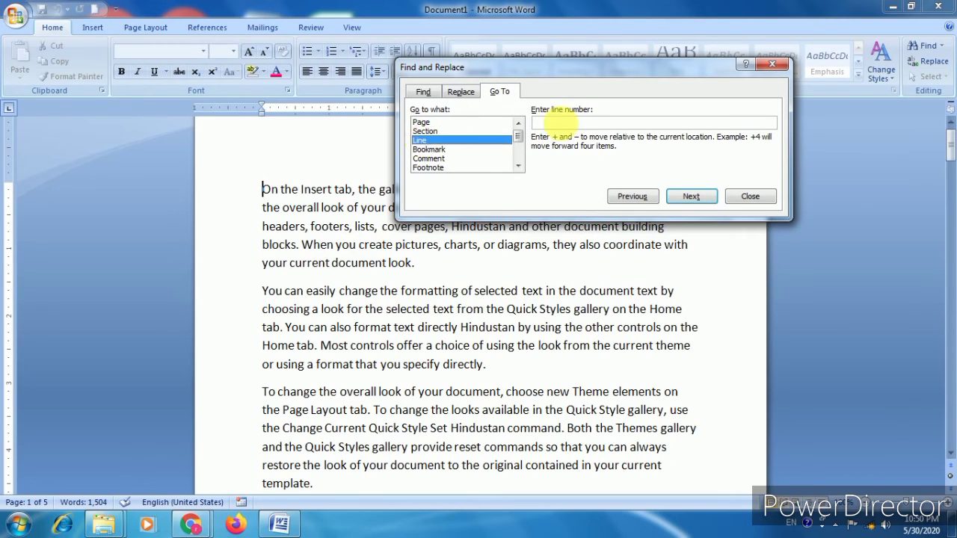
{"action": "left_click", "coordinate": [566, 122]}
{"action": "type", "text": "13"}
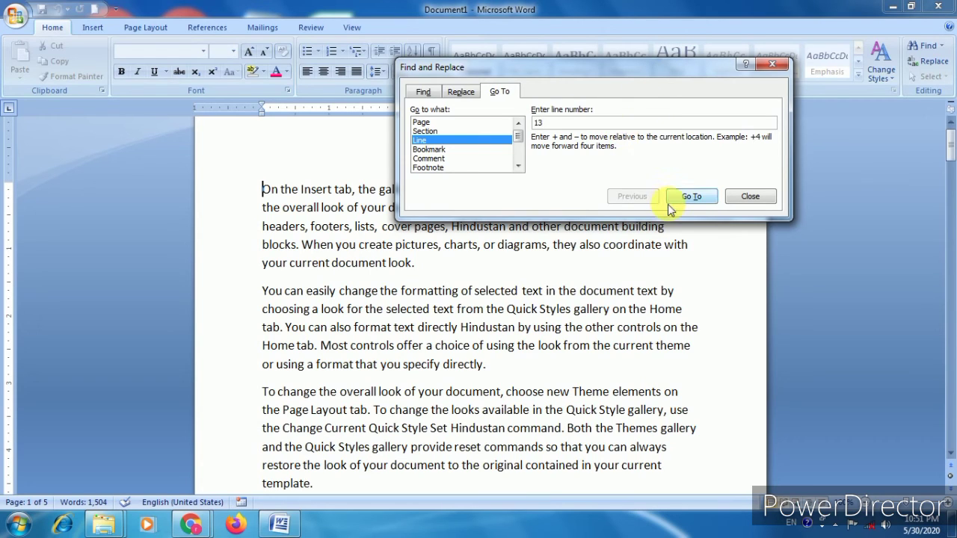
{"action": "left_click", "coordinate": [688, 196]}
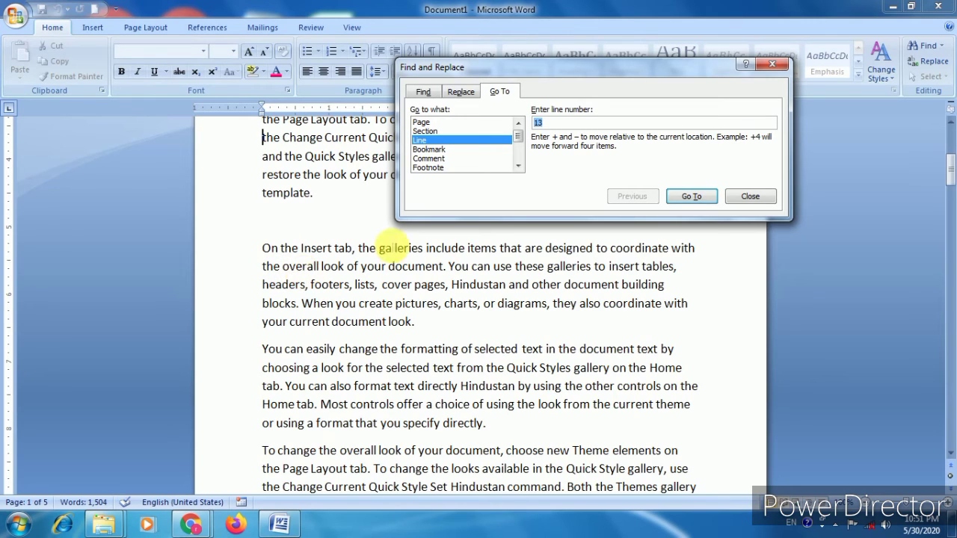
Go to line 18 of the document, followed by line 19
{"action": "left_click", "coordinate": [563, 123]}
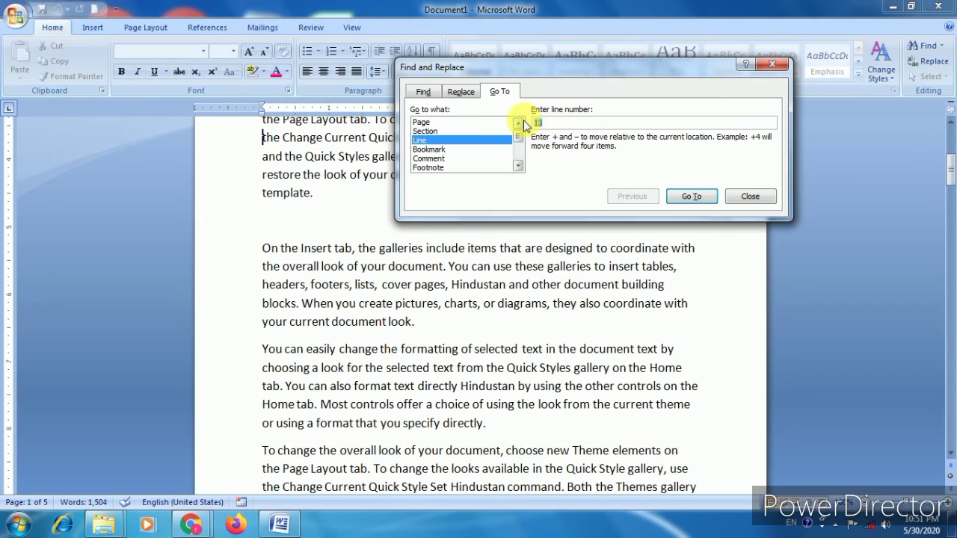
{"action": "key", "text": "BackSpace"}
{"action": "type", "text": "8"}
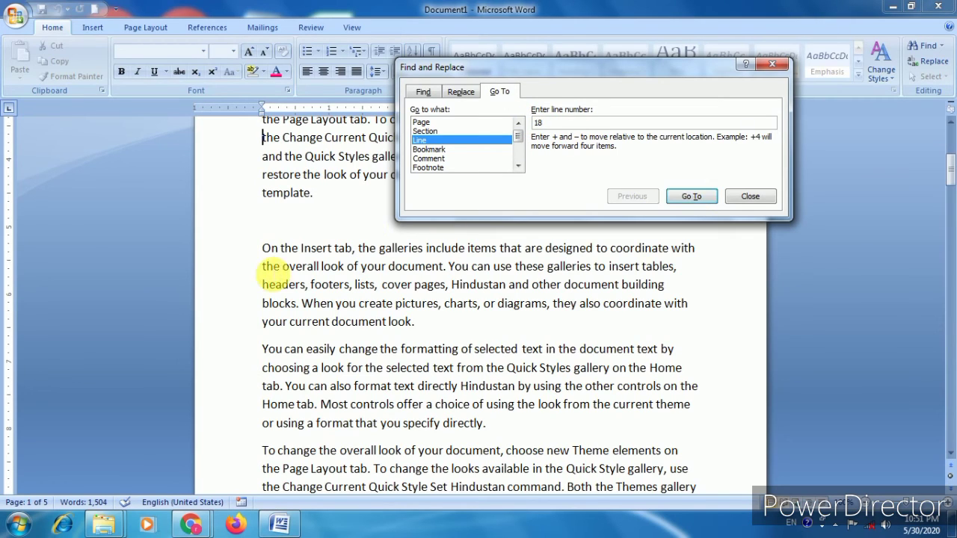
{"action": "left_click", "coordinate": [692, 197]}
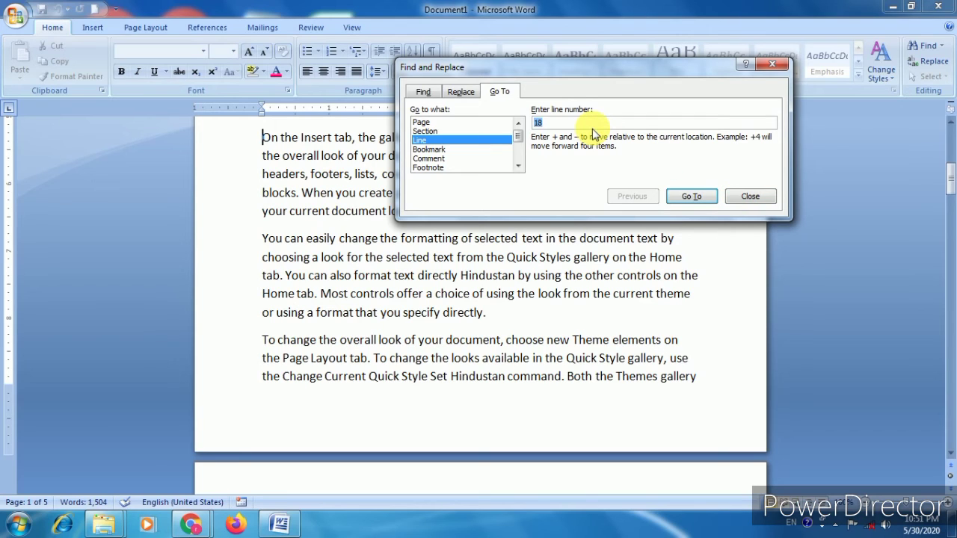
{"action": "type", "text": "19"}
{"action": "key", "text": "Return"}
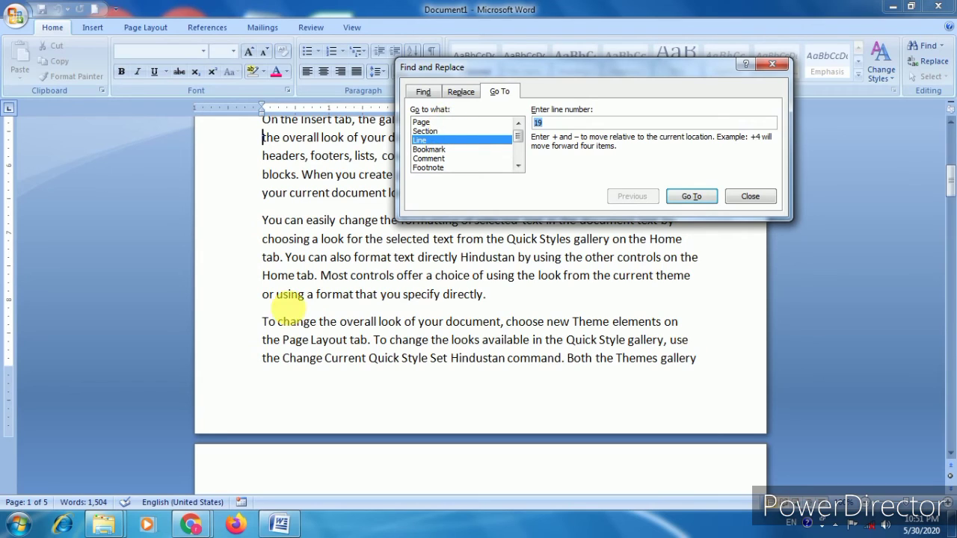
Go to page 4 of the document and close the Find and Replace dialog
{"action": "left_click", "coordinate": [452, 122]}
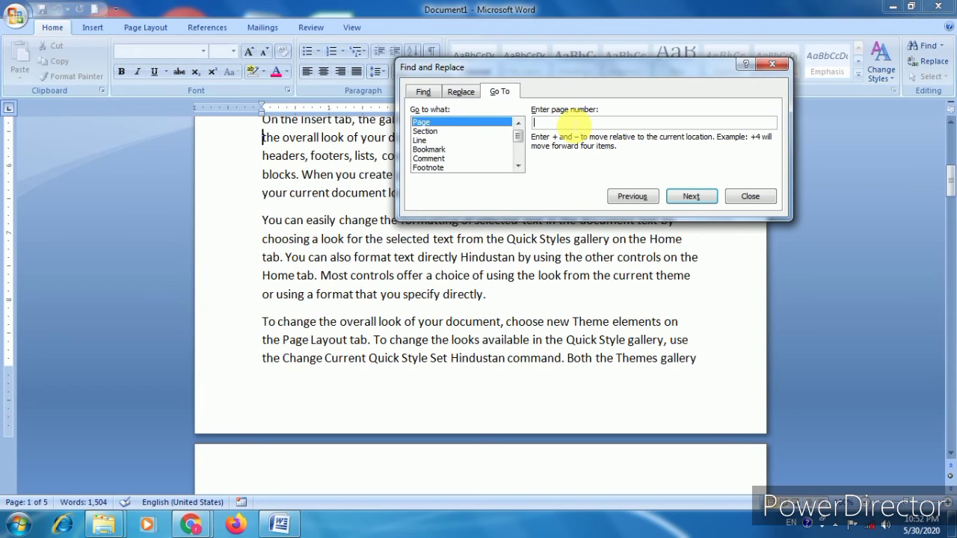
{"action": "left_click", "coordinate": [578, 122]}
{"action": "type", "text": "4"}
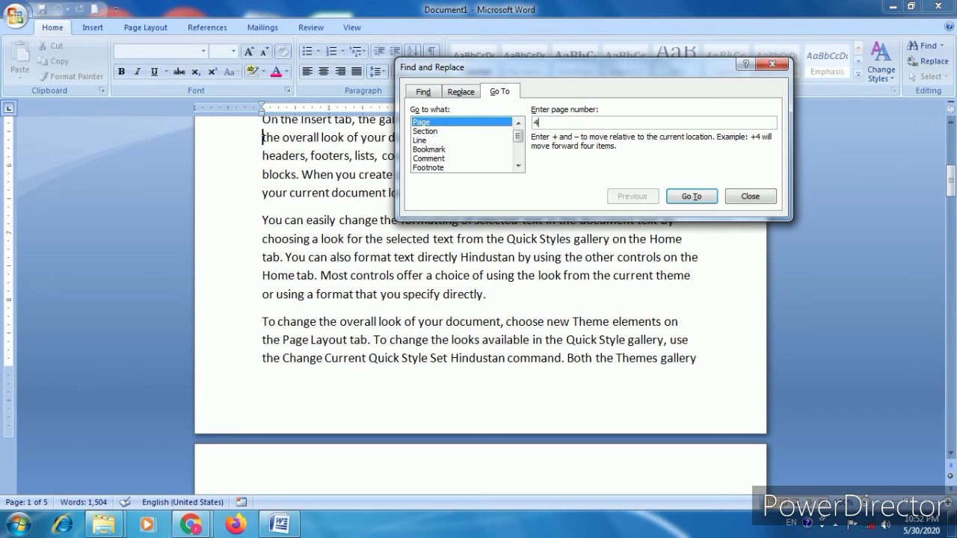
{"action": "left_click", "coordinate": [689, 196]}
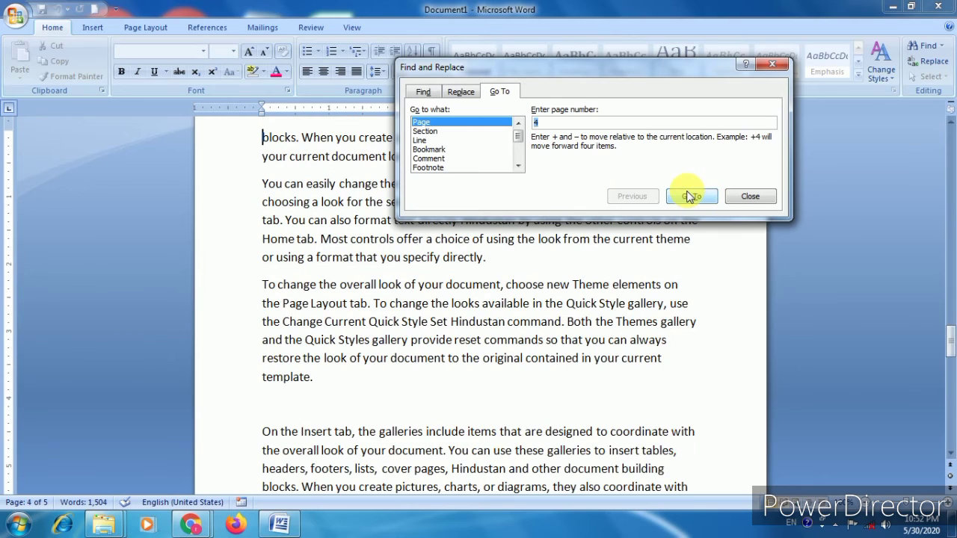
{"action": "left_click", "coordinate": [747, 198]}
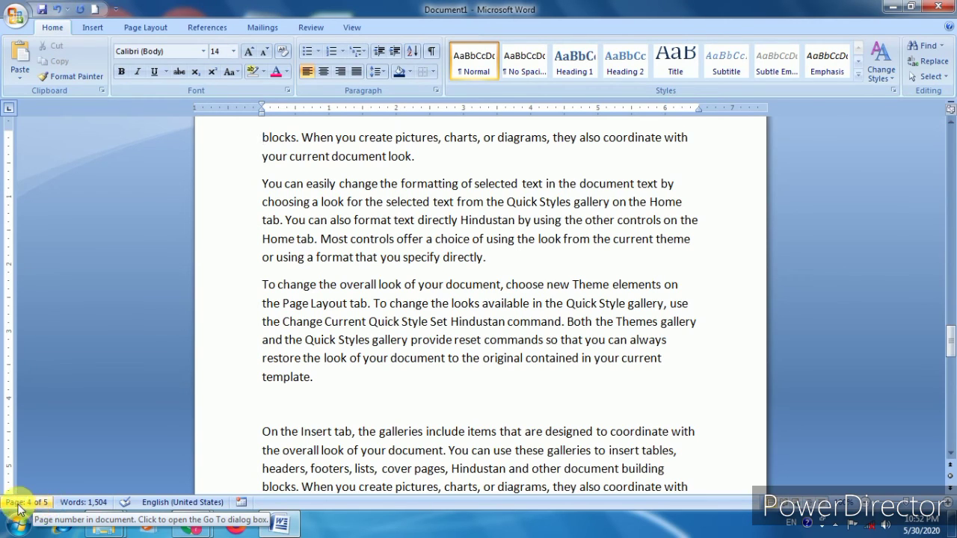
Look back through the document from page 4 to its beginning, briefly opening and closing the Replace dialog on the way
{"action": "scroll", "coordinate": [703, 235], "scroll_direction": "up", "scroll_amount": 5}
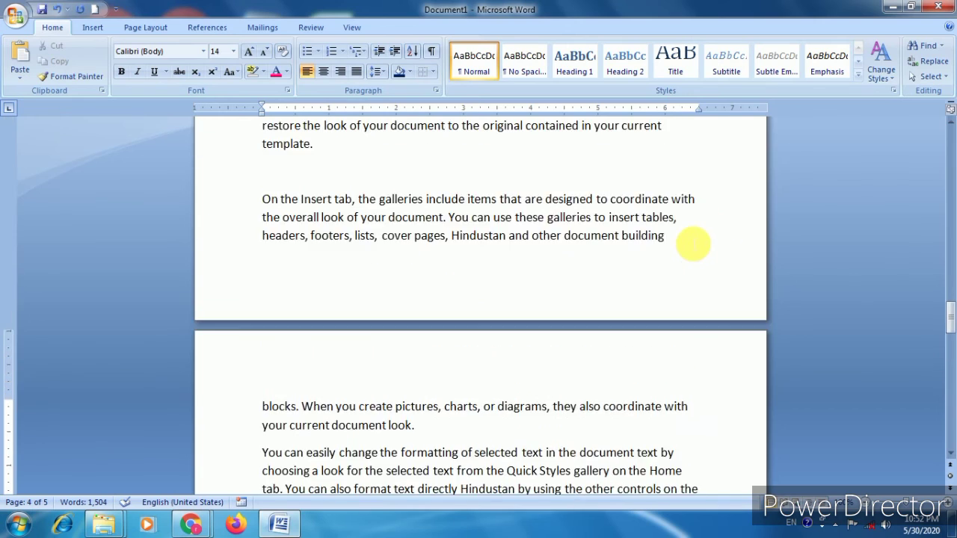
{"action": "scroll", "coordinate": [684, 241], "scroll_direction": "up", "scroll_amount": 3}
{"action": "left_click", "coordinate": [377, 336]}
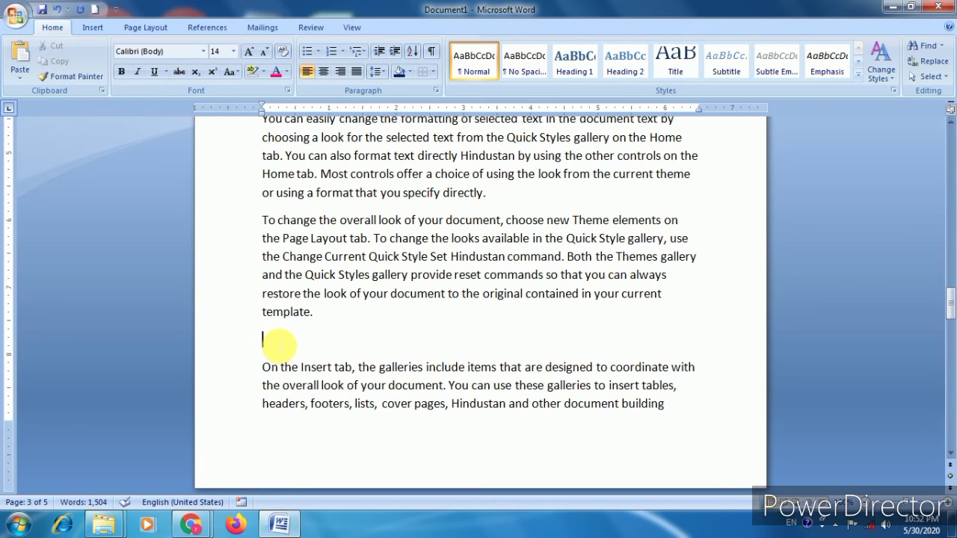
{"action": "scroll", "coordinate": [494, 338], "scroll_direction": "up", "scroll_amount": 5}
{"action": "scroll", "coordinate": [489, 338], "scroll_direction": "up", "scroll_amount": 12}
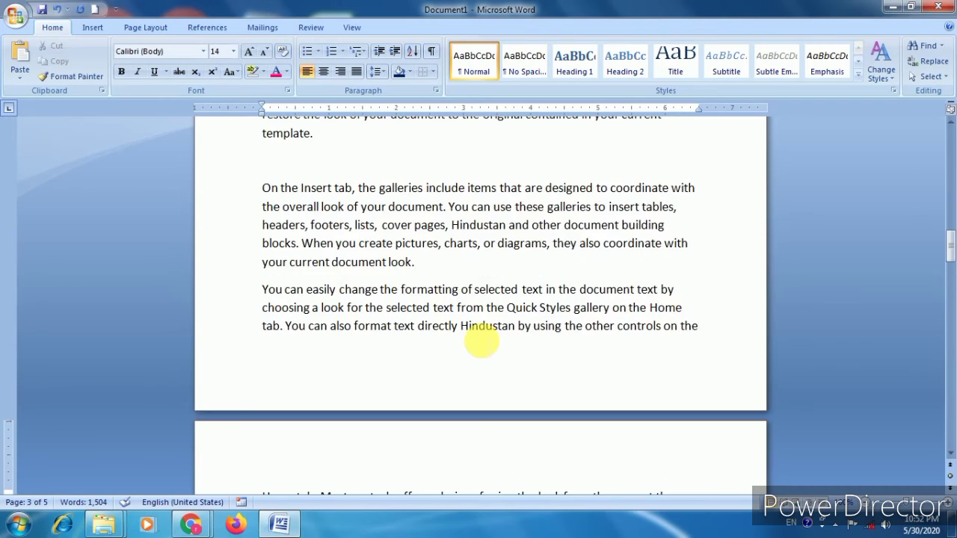
{"action": "left_click", "coordinate": [935, 63]}
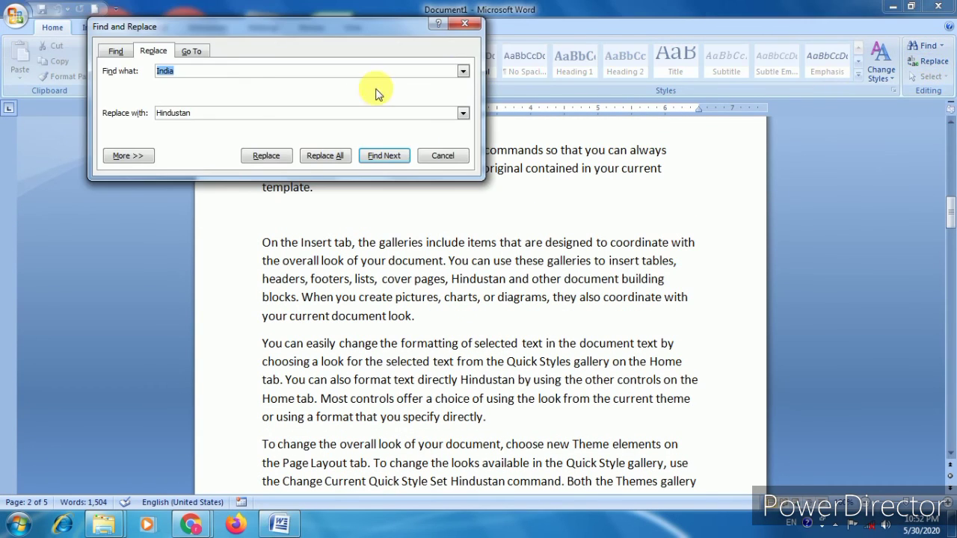
{"action": "left_click", "coordinate": [465, 24]}
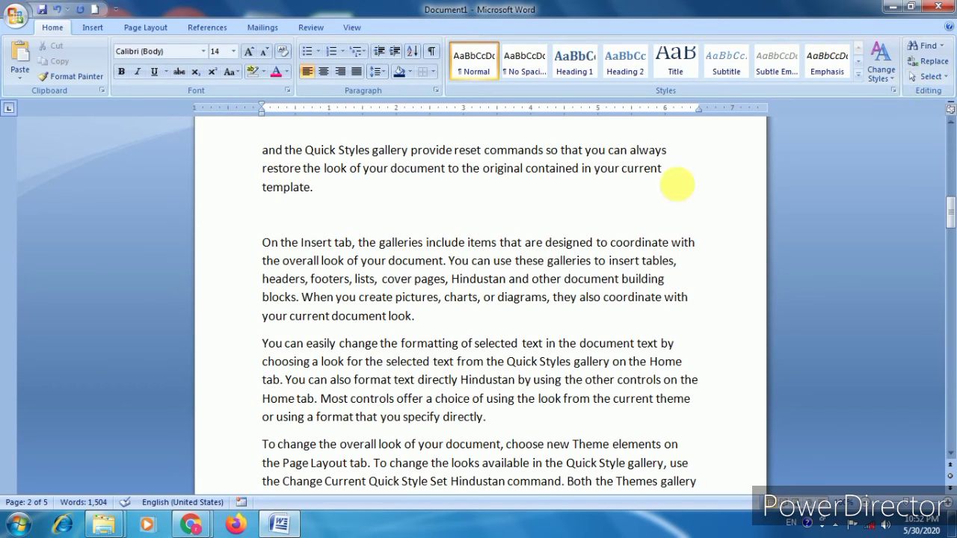
{"action": "scroll", "coordinate": [544, 232], "scroll_direction": "up", "scroll_amount": 4}
{"action": "scroll", "coordinate": [544, 233], "scroll_direction": "up", "scroll_amount": 5}
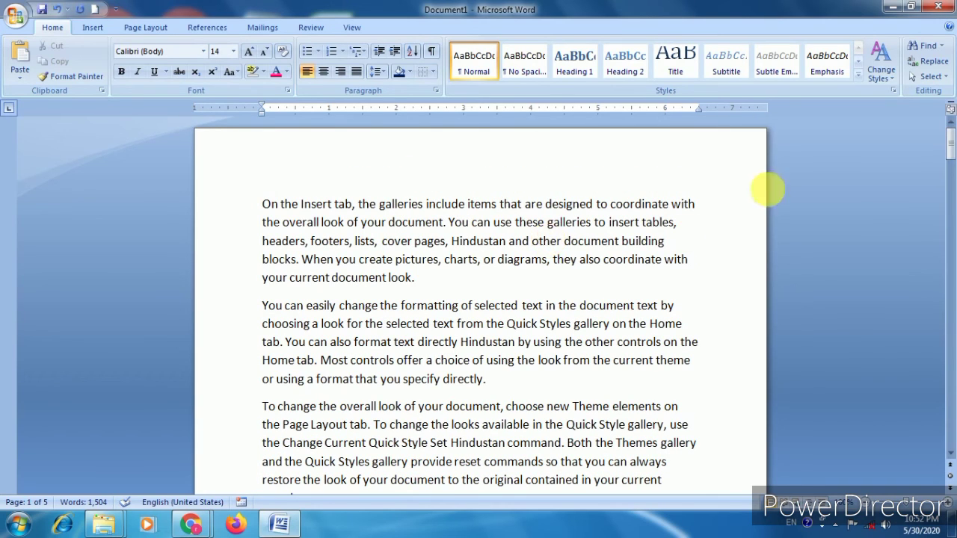
Select the entire document with Select All and clear the selection by placing the insertion point after the first paragraph
{"action": "left_click", "coordinate": [928, 77]}
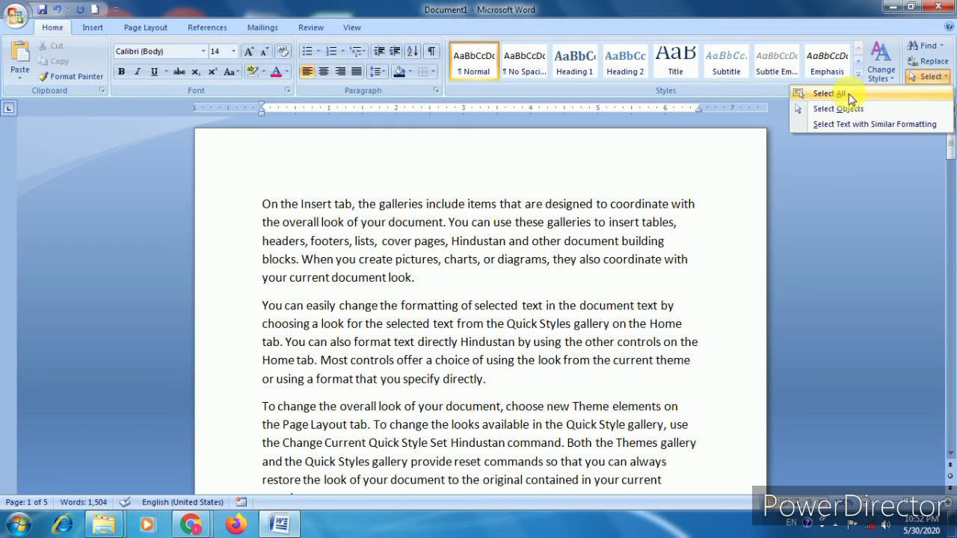
{"action": "left_click", "coordinate": [611, 200]}
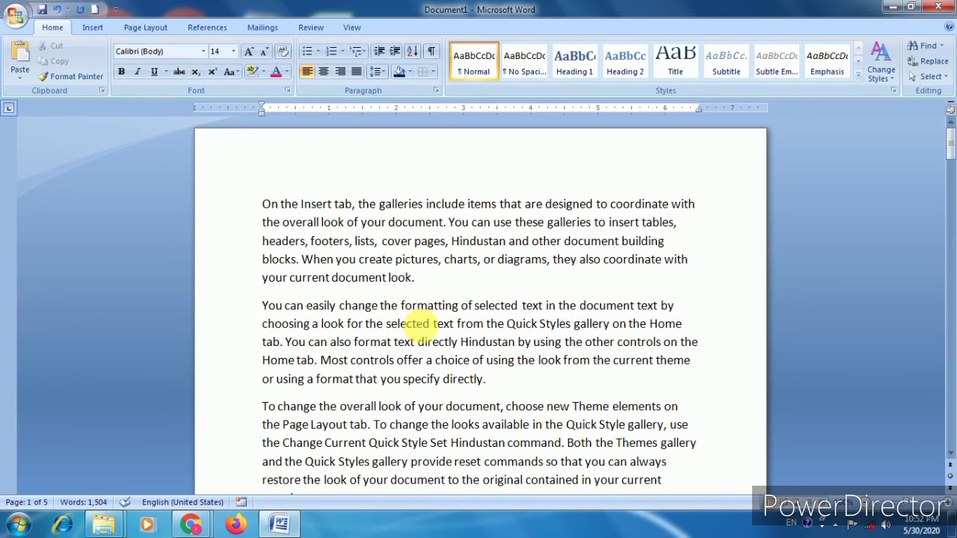
{"action": "left_click", "coordinate": [927, 77]}
{"action": "left_click", "coordinate": [892, 94]}
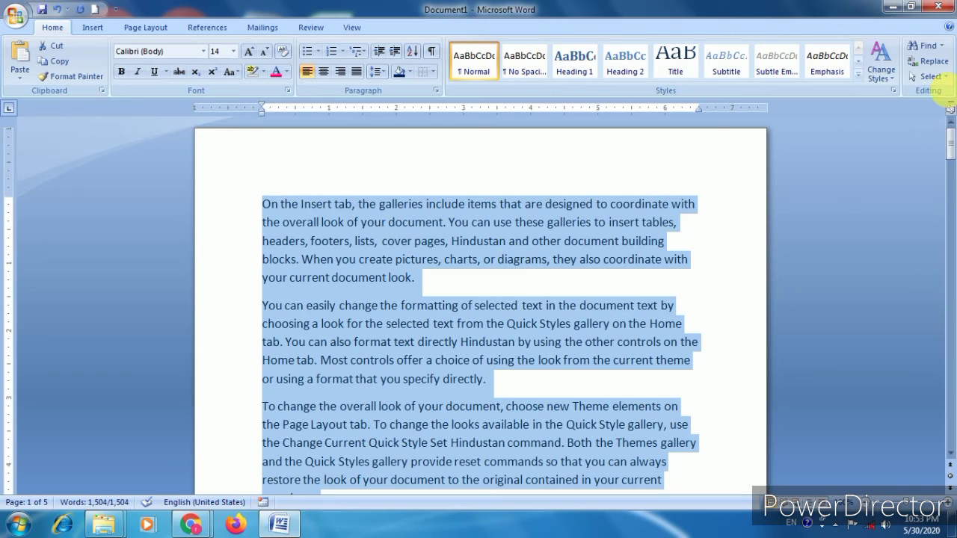
{"action": "left_click", "coordinate": [927, 77]}
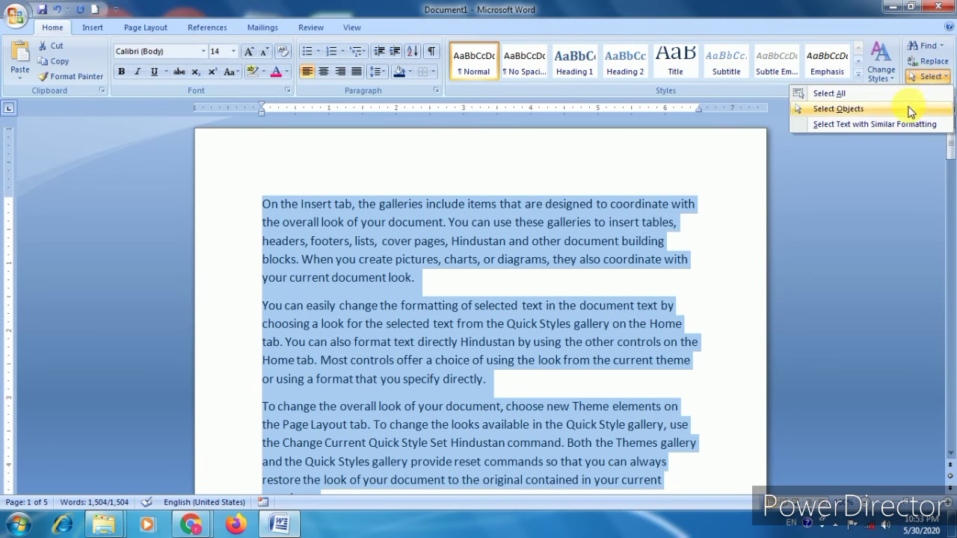
{"action": "left_click", "coordinate": [576, 258]}
{"action": "left_click", "coordinate": [688, 281]}
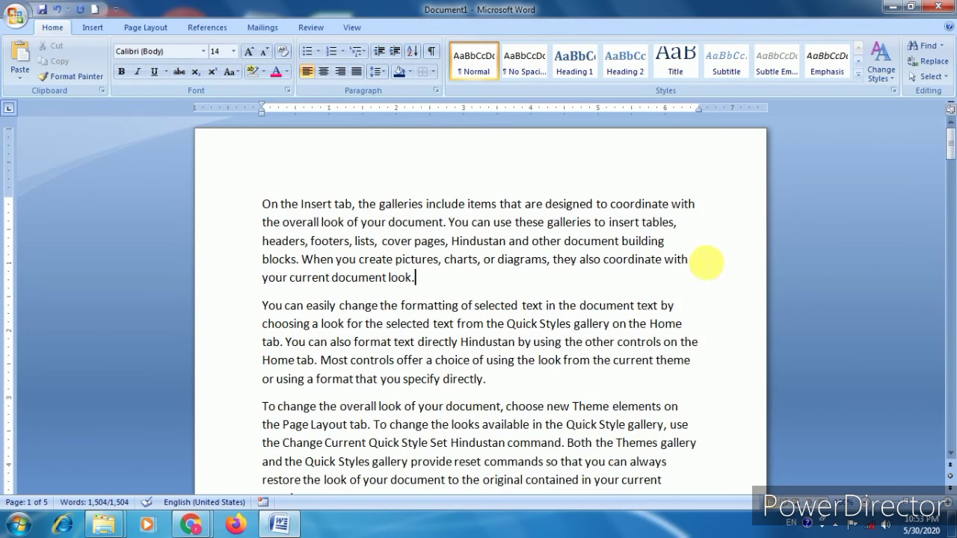
Select the entire document again and turn on Select Objects mode
{"action": "left_click", "coordinate": [927, 77]}
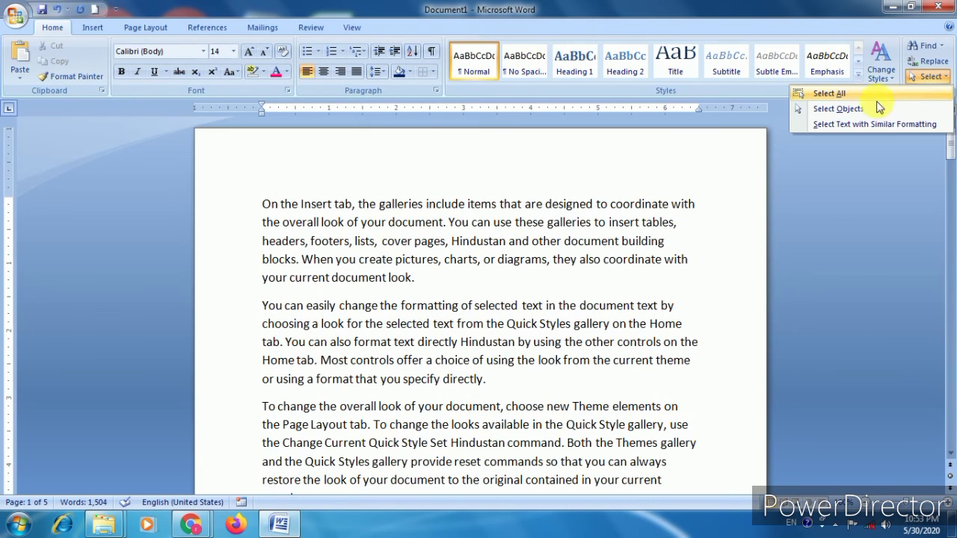
{"action": "left_click", "coordinate": [830, 93]}
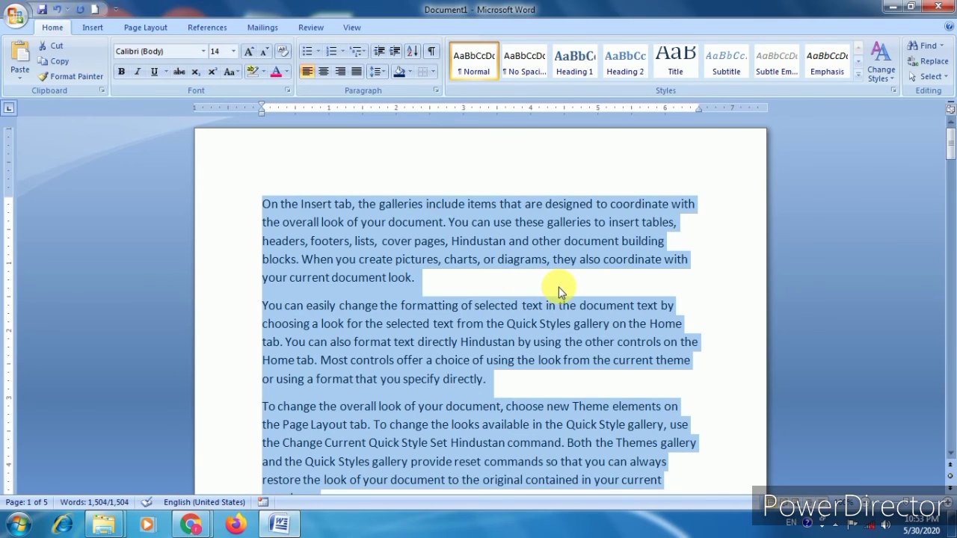
{"action": "left_click", "coordinate": [927, 76]}
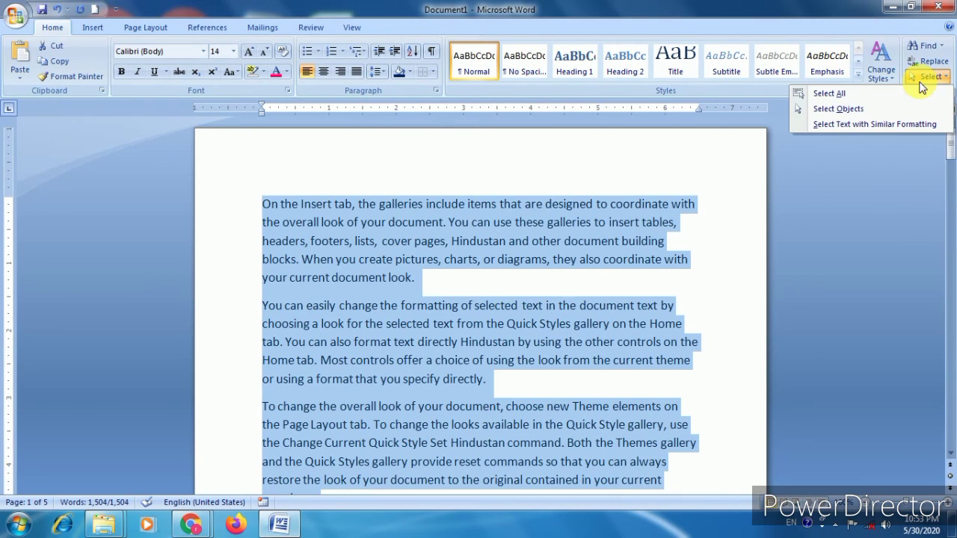
{"action": "left_click", "coordinate": [891, 111]}
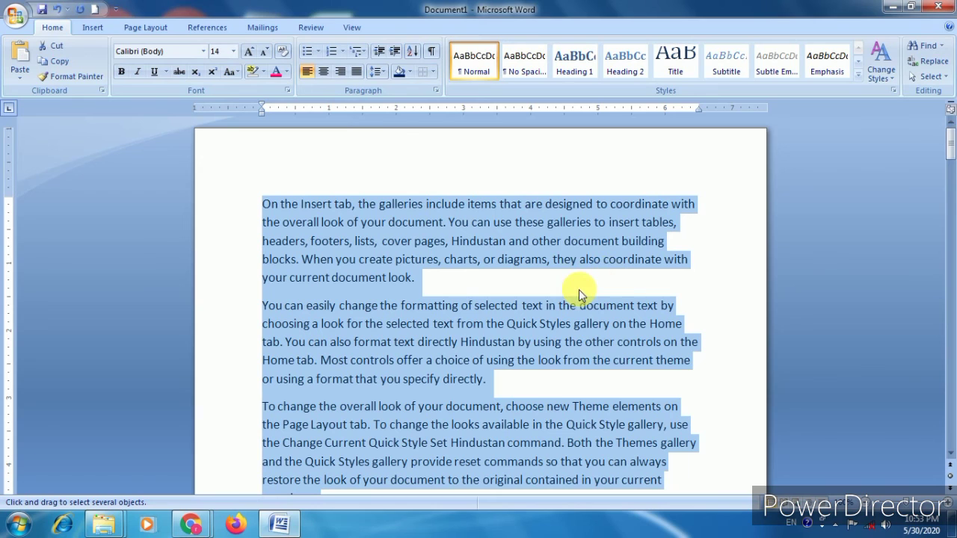
Apply Select All once more and deselect the text, leaving the insertion point in the first paragraph
{"action": "left_click", "coordinate": [929, 78]}
{"action": "left_click", "coordinate": [912, 94]}
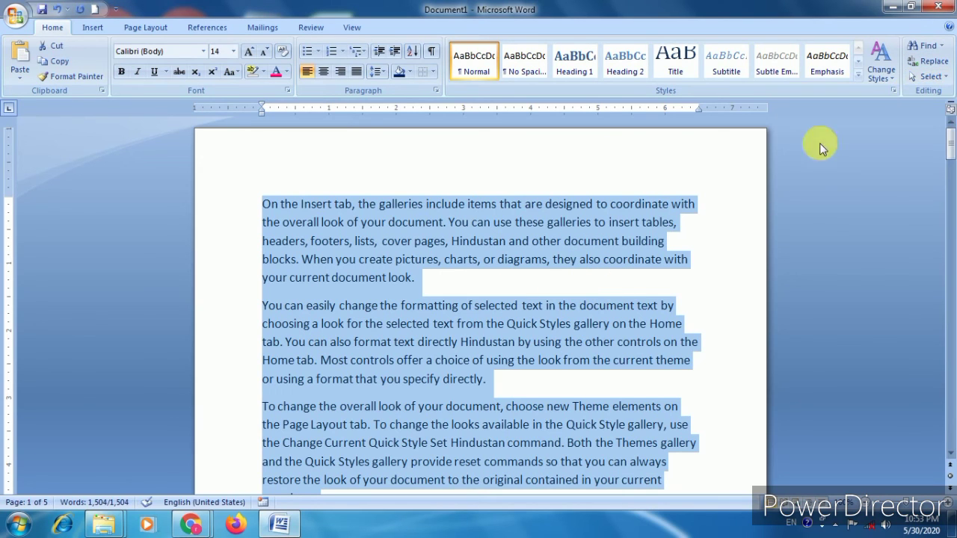
{"action": "left_click", "coordinate": [523, 283]}
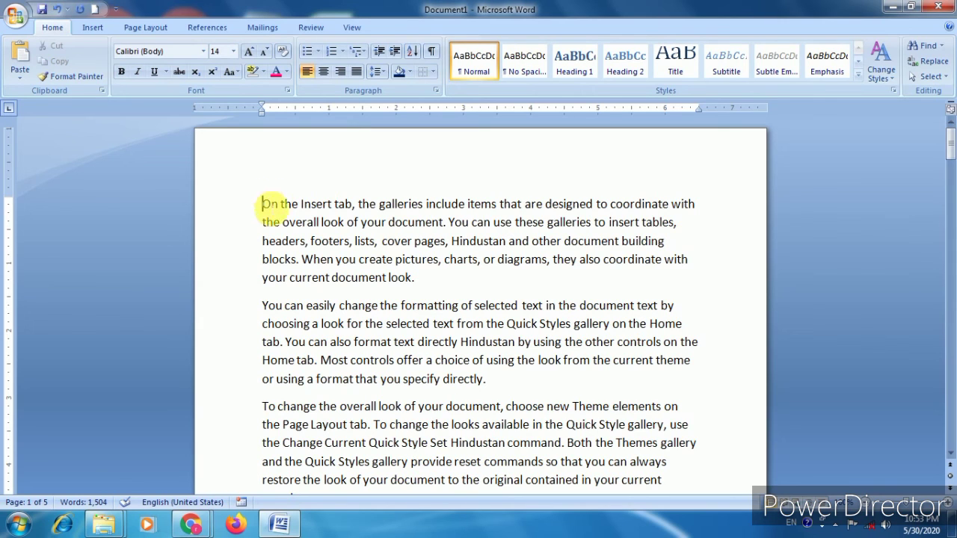
Select the first two paragraphs, clear the selection, and turn on Select Objects mode
{"action": "left_click_drag", "start_coordinate": [262, 203], "coordinate": [493, 389]}
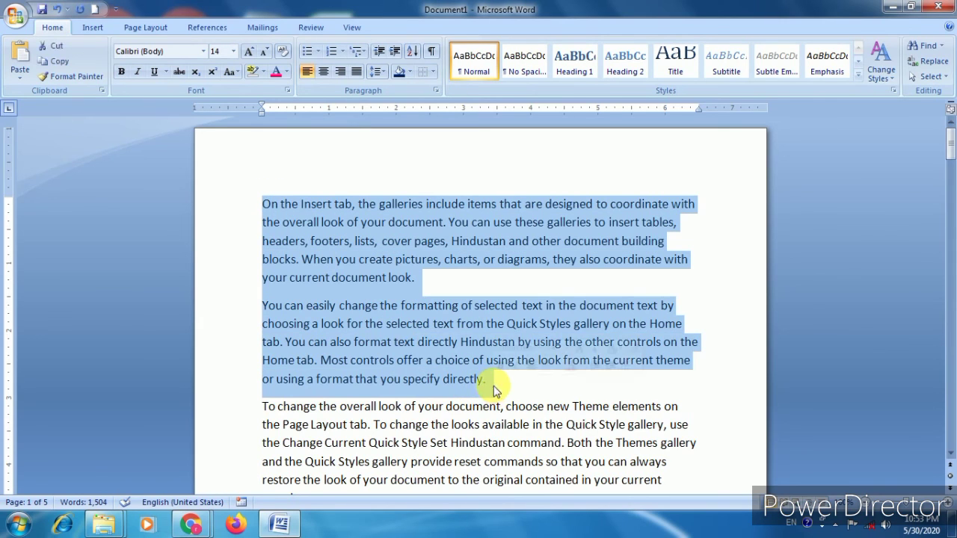
{"action": "left_click", "coordinate": [527, 385]}
{"action": "left_click", "coordinate": [939, 78]}
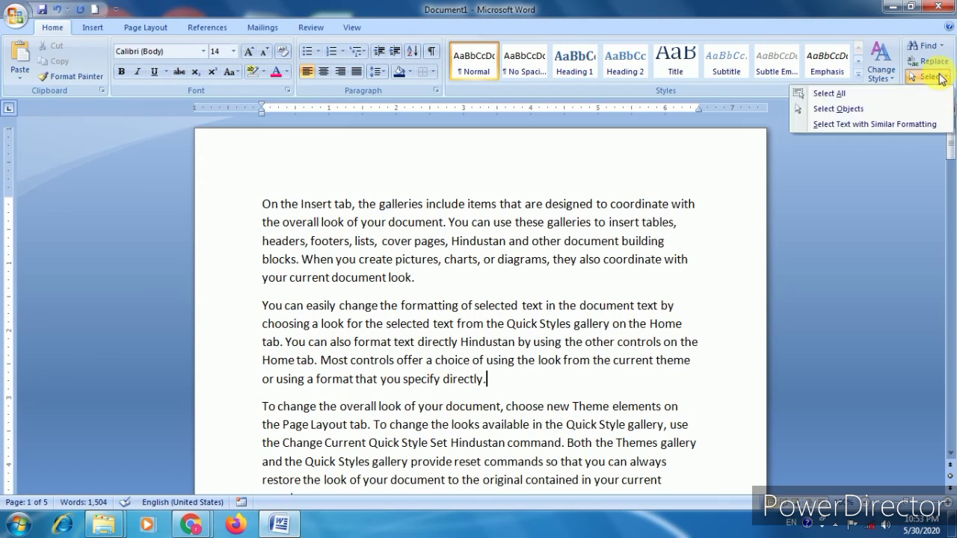
{"action": "left_click", "coordinate": [843, 110]}
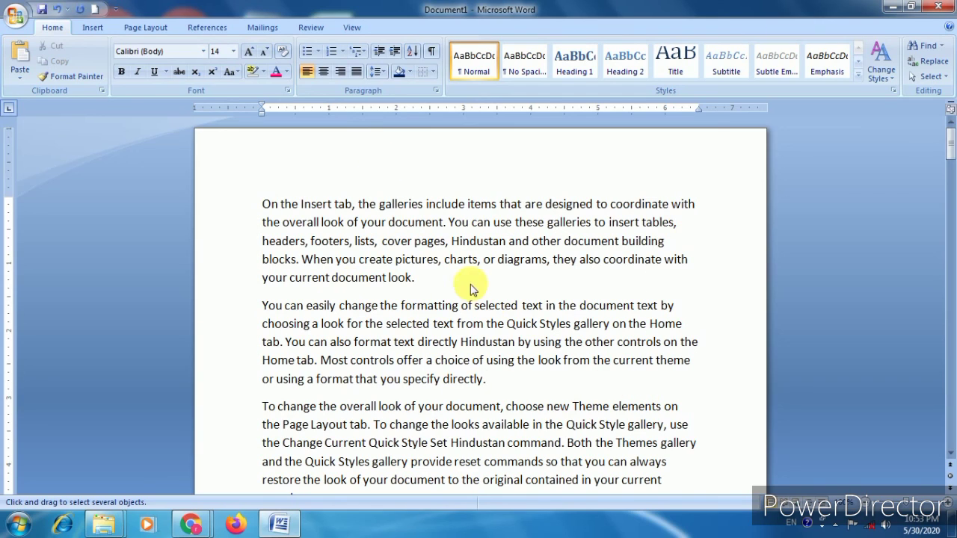
{"action": "left_click", "coordinate": [930, 76]}
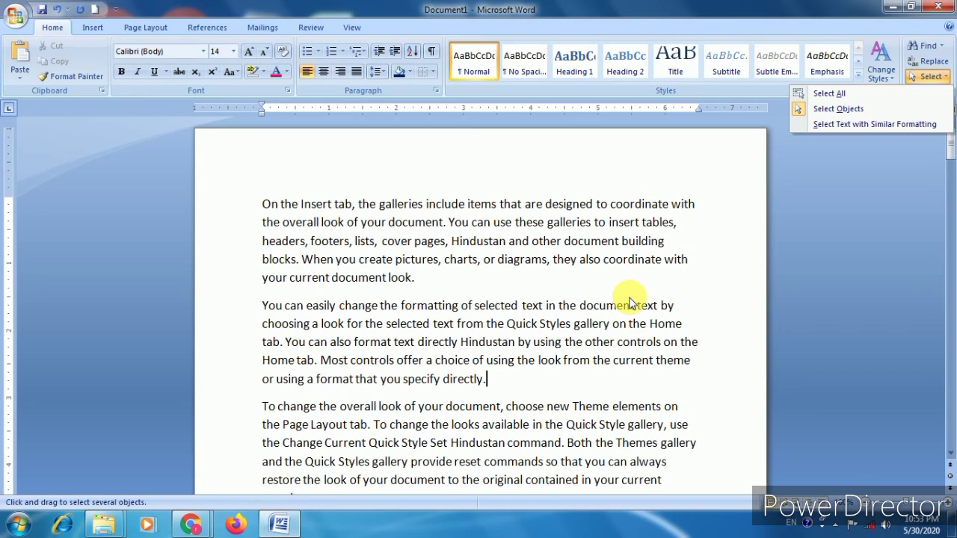
{"action": "left_click", "coordinate": [626, 299]}
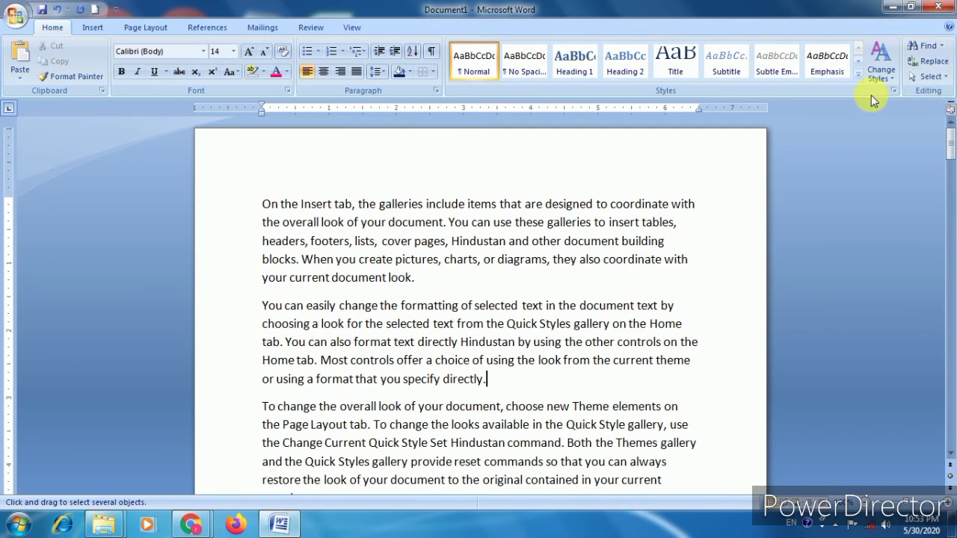
Apply Select All to the document and clear the selection by placing the insertion point after the second paragraph
{"action": "left_click", "coordinate": [912, 79]}
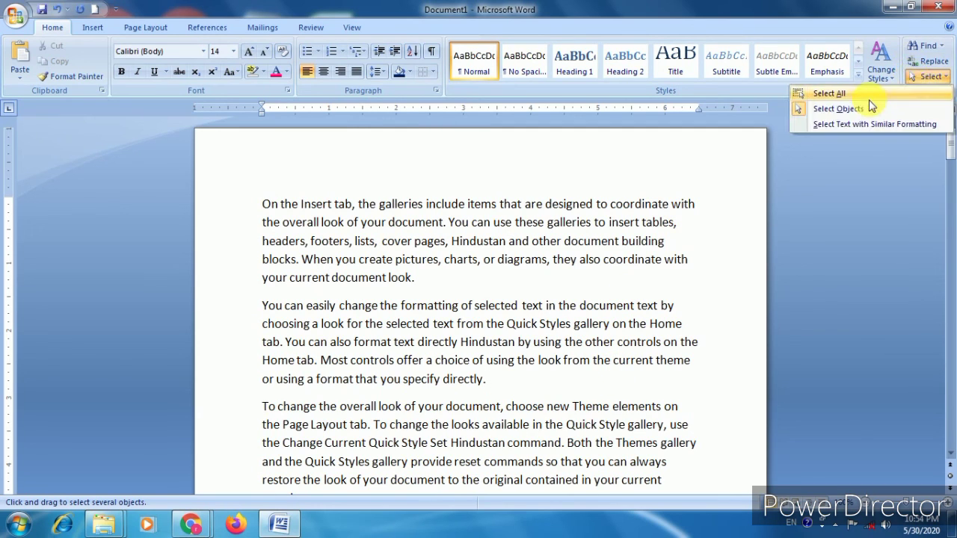
{"action": "left_click", "coordinate": [870, 96]}
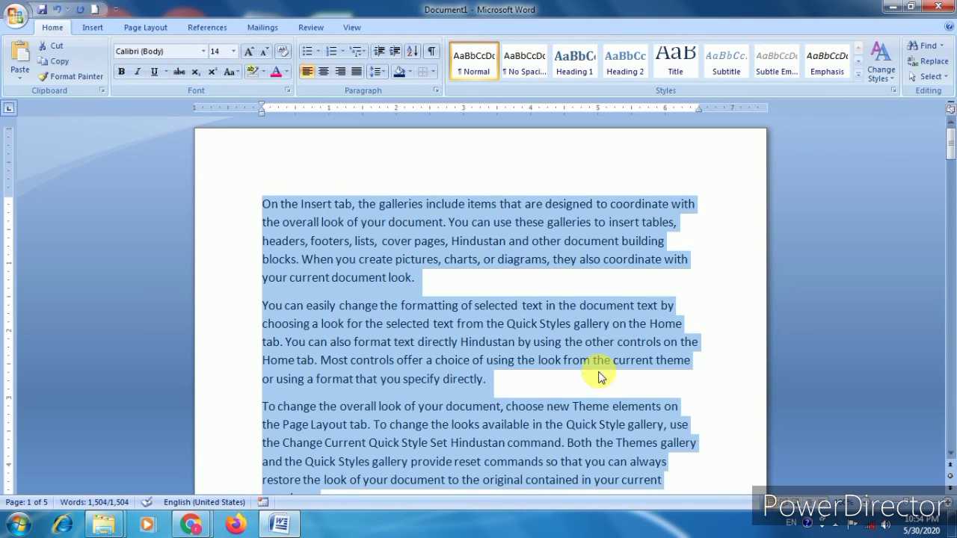
{"action": "left_click", "coordinate": [602, 385]}
{"action": "scroll", "coordinate": [602, 385], "scroll_direction": "down", "scroll_amount": 2}
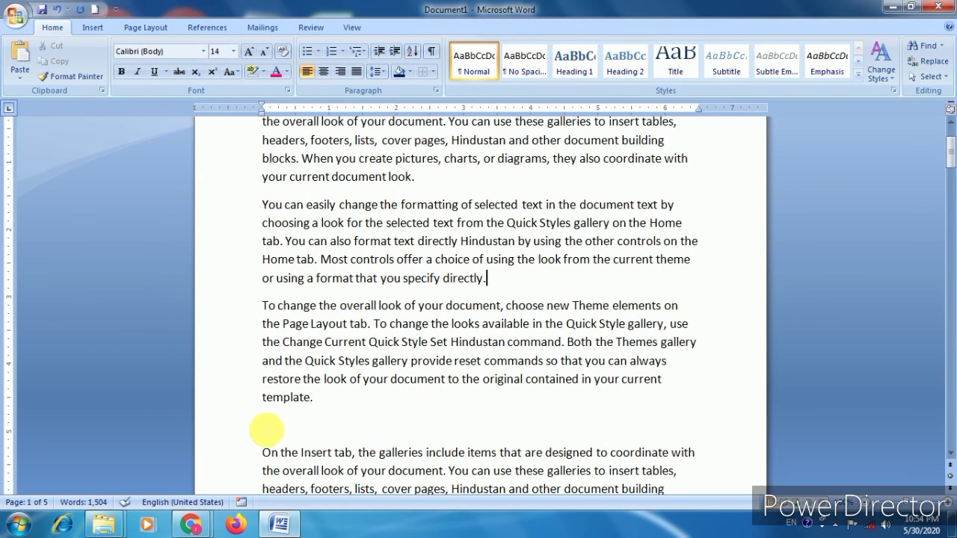
Draw an ellipse about 5.05" wide and 2.03" high around the blank line after the third paragraph and shift it slightly up and right
{"action": "left_click", "coordinate": [258, 424]}
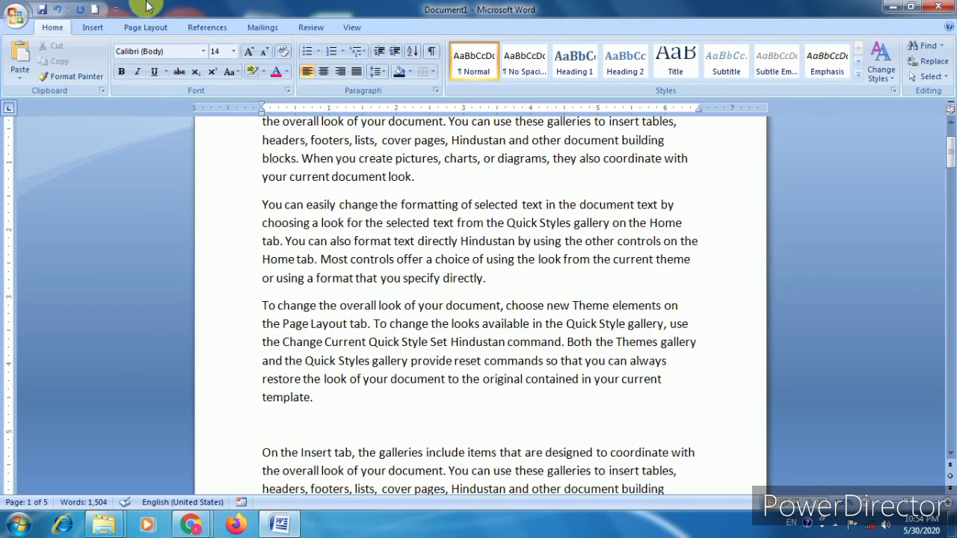
{"action": "left_click", "coordinate": [97, 30]}
{"action": "left_click", "coordinate": [212, 61]}
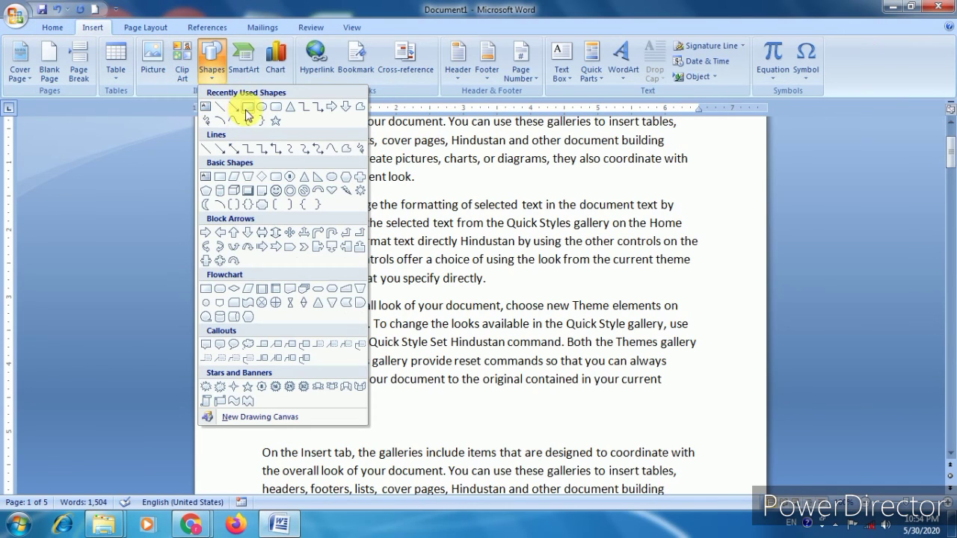
{"action": "left_click", "coordinate": [255, 111]}
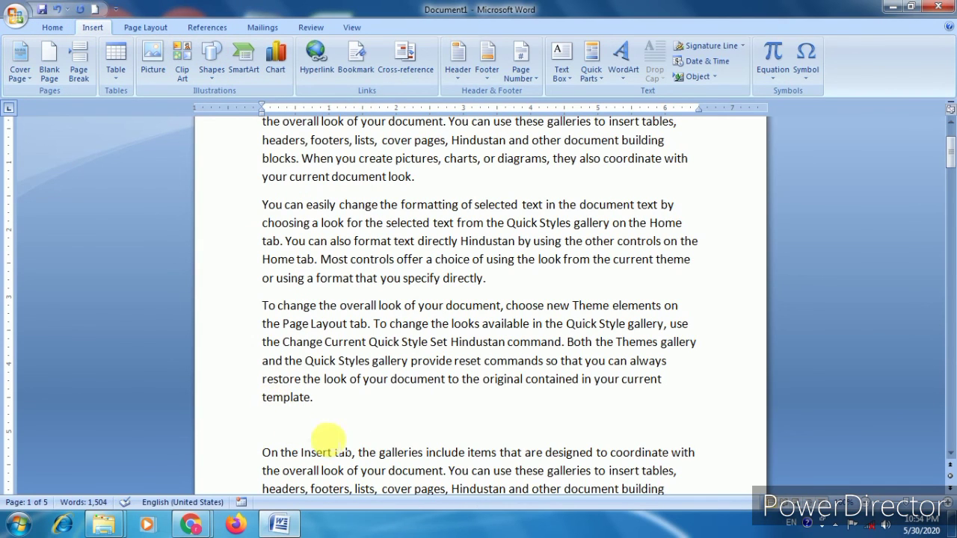
{"action": "mouse_move", "coordinate": [544, 469]}
{"action": "left_mouse_down"}
{"action": "mouse_move", "coordinate": [604, 489]}
{"action": "mouse_move", "coordinate": [611, 471]}
{"action": "left_mouse_up"}
{"action": "left_click", "coordinate": [470, 410]}
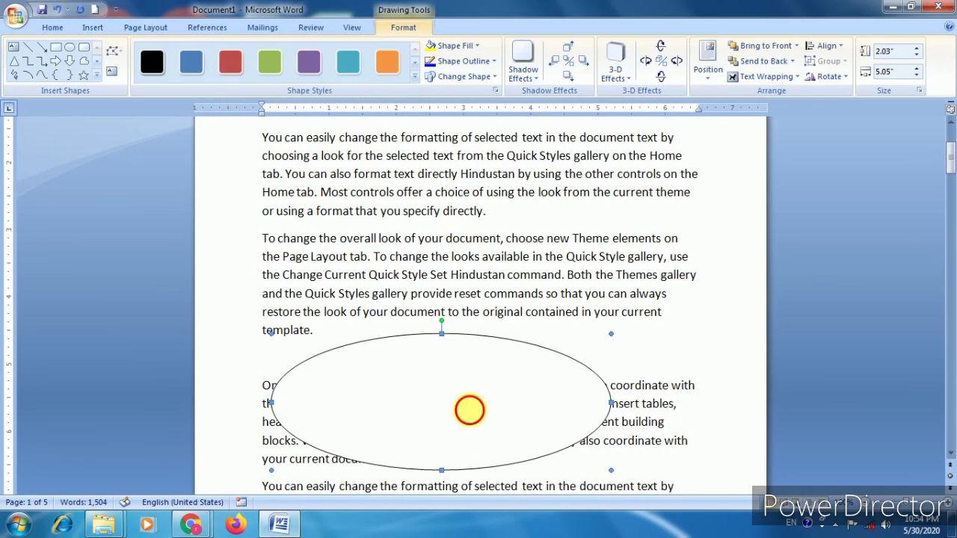
{"action": "left_click_drag", "start_coordinate": [514, 399], "coordinate": [508, 391]}
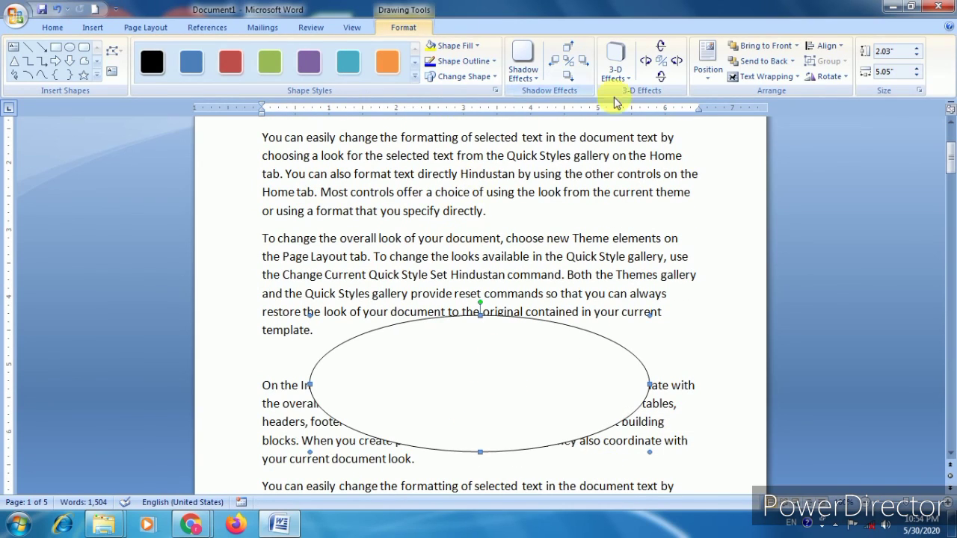
Set the ellipse's text wrapping to Behind Text, move it up over the end of the third paragraph, and deselect it
{"action": "left_click", "coordinate": [738, 76]}
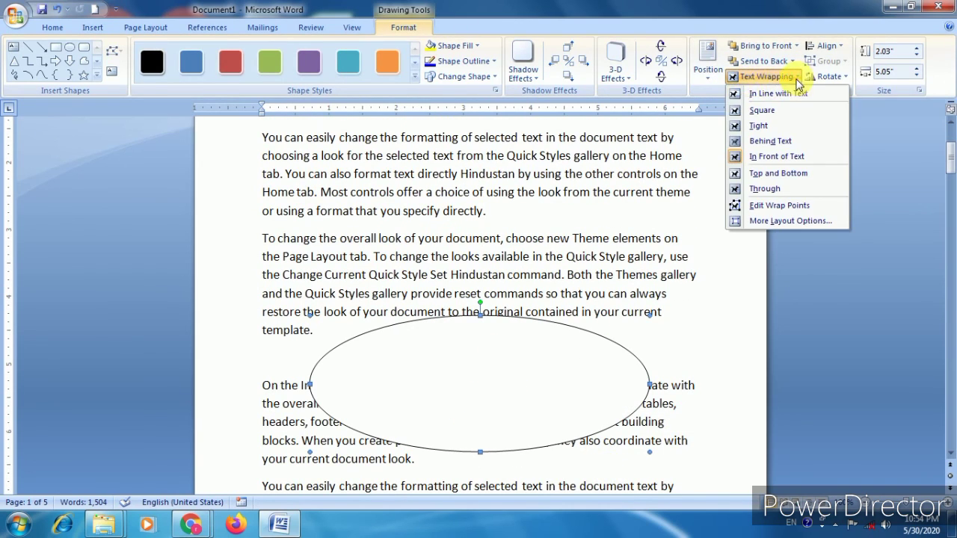
{"action": "left_click", "coordinate": [777, 142]}
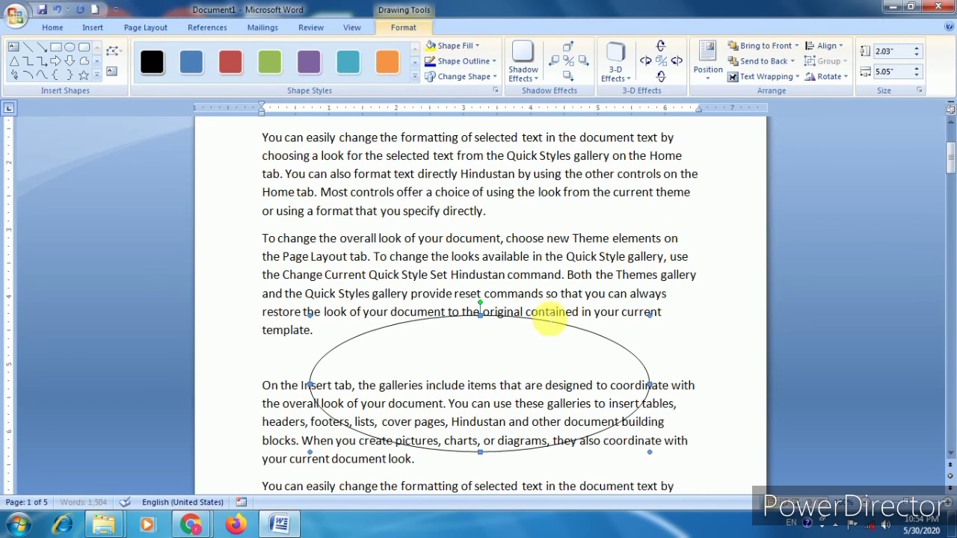
{"action": "left_click_drag", "start_coordinate": [500, 363], "coordinate": [481, 335]}
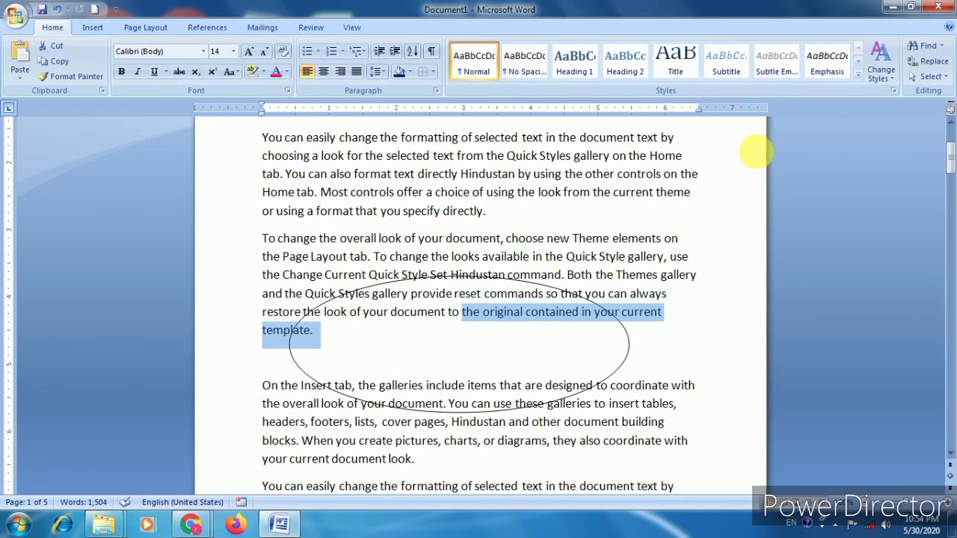
{"action": "left_click", "coordinate": [532, 295]}
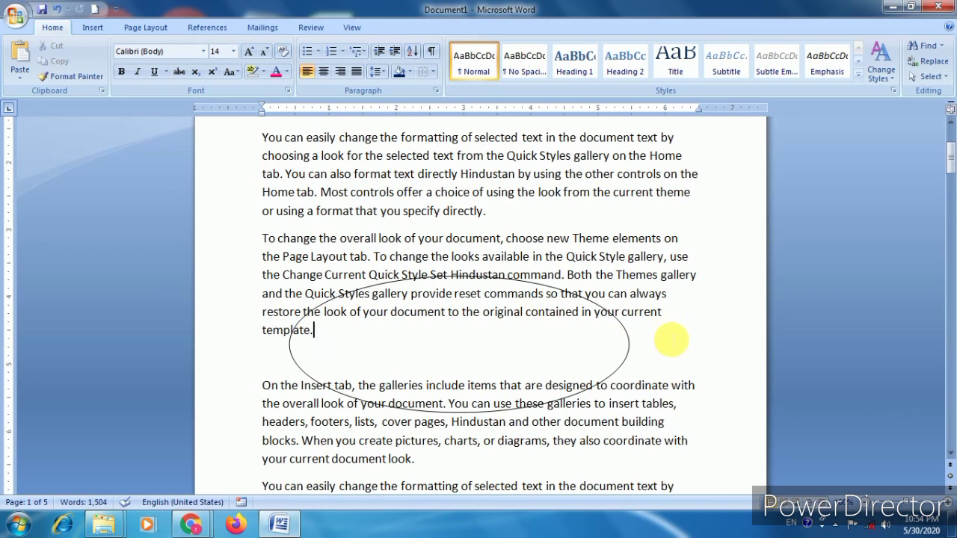
Set the ellipse's text wrapping to In Front of Text, nudge it up and right, and deselect it
{"action": "left_click", "coordinate": [621, 336]}
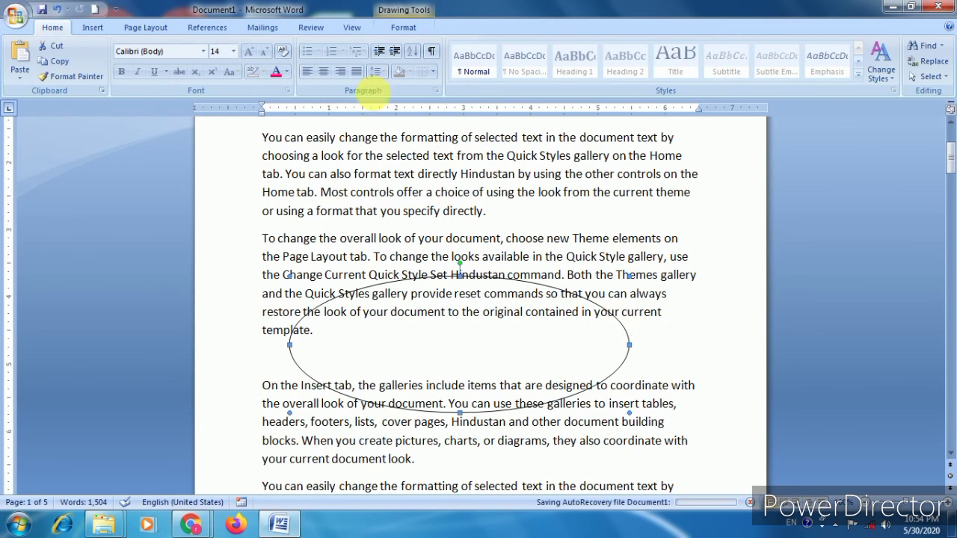
{"action": "left_click", "coordinate": [401, 27]}
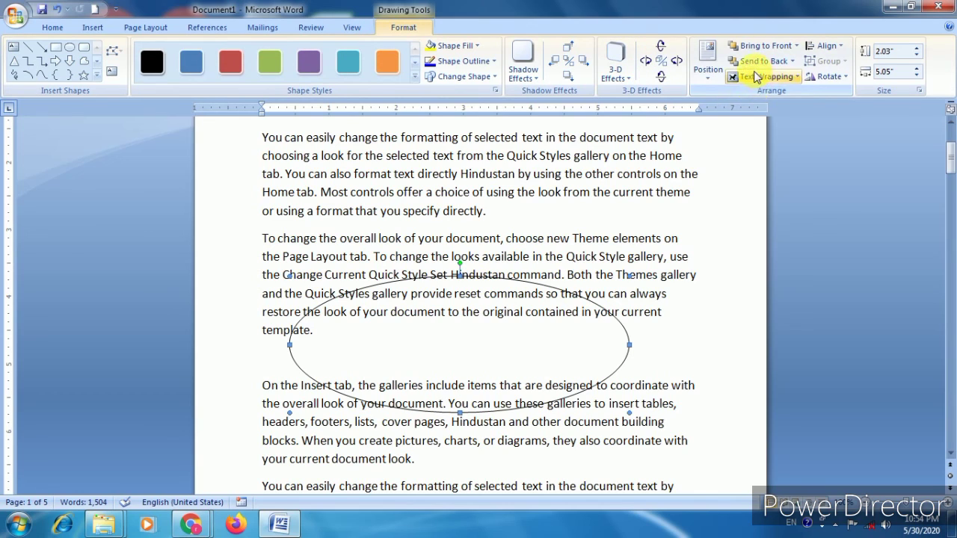
{"action": "left_click", "coordinate": [707, 64]}
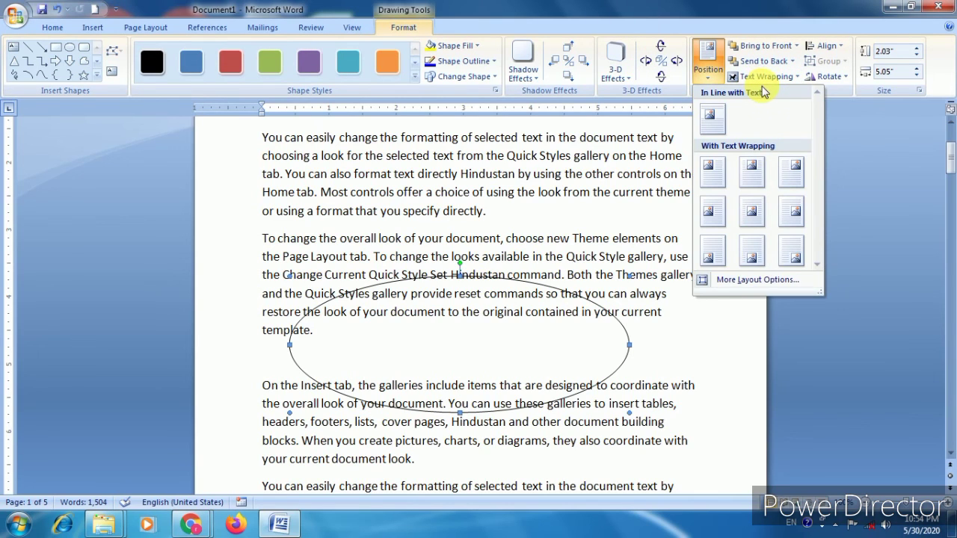
{"action": "left_click", "coordinate": [764, 76]}
{"action": "left_click", "coordinate": [764, 76]}
{"action": "left_click", "coordinate": [764, 76]}
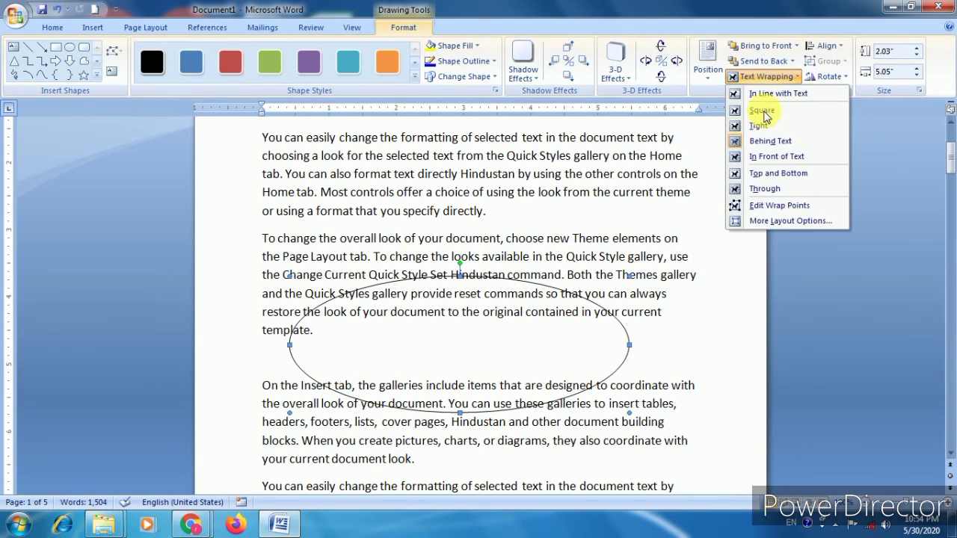
{"action": "left_click", "coordinate": [764, 157]}
{"action": "mouse_move", "coordinate": [459, 337]}
{"action": "left_mouse_down"}
{"action": "mouse_move", "coordinate": [466, 318]}
{"action": "mouse_move", "coordinate": [473, 325]}
{"action": "left_mouse_up"}
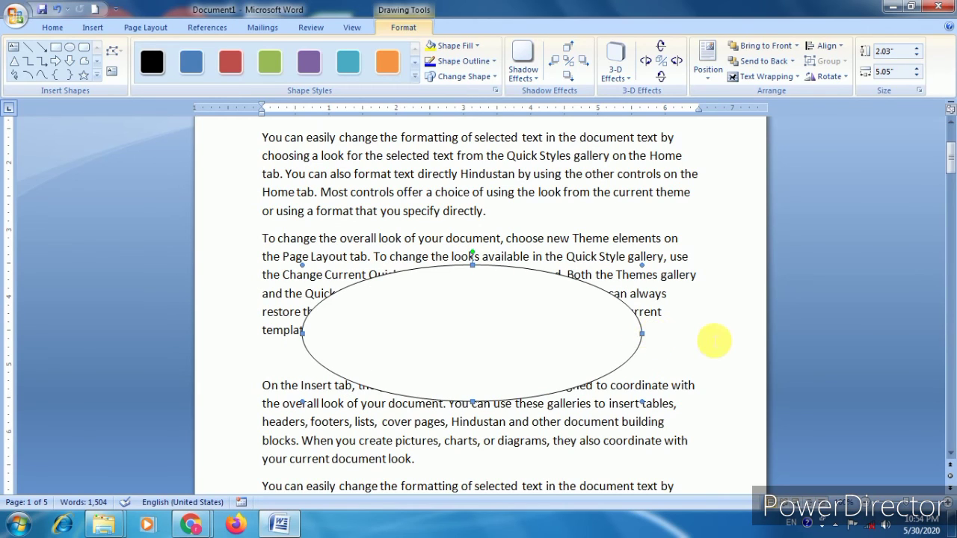
{"action": "left_click", "coordinate": [714, 341]}
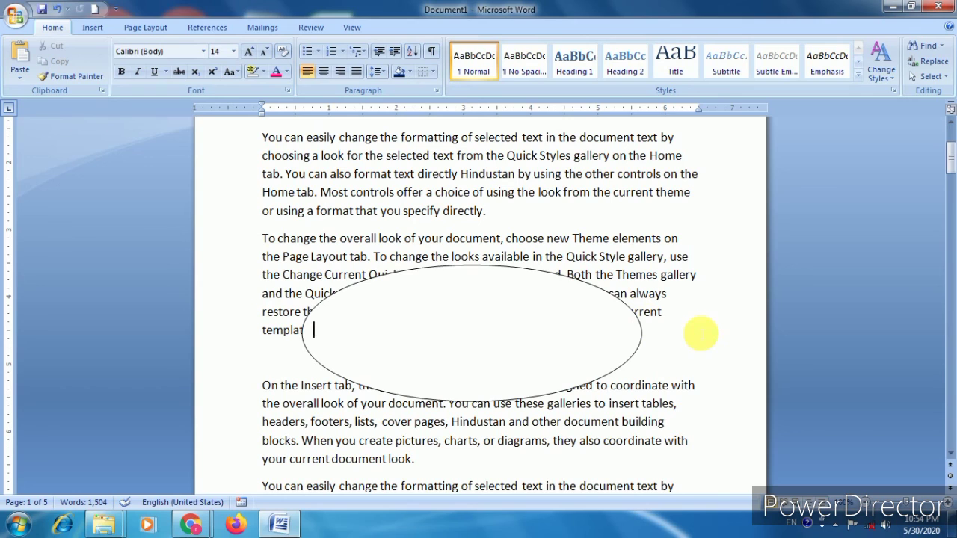
Select the whole document with the ellipse in place and clear the selection by placing the insertion point in the third paragraph
{"action": "left_click", "coordinate": [924, 76]}
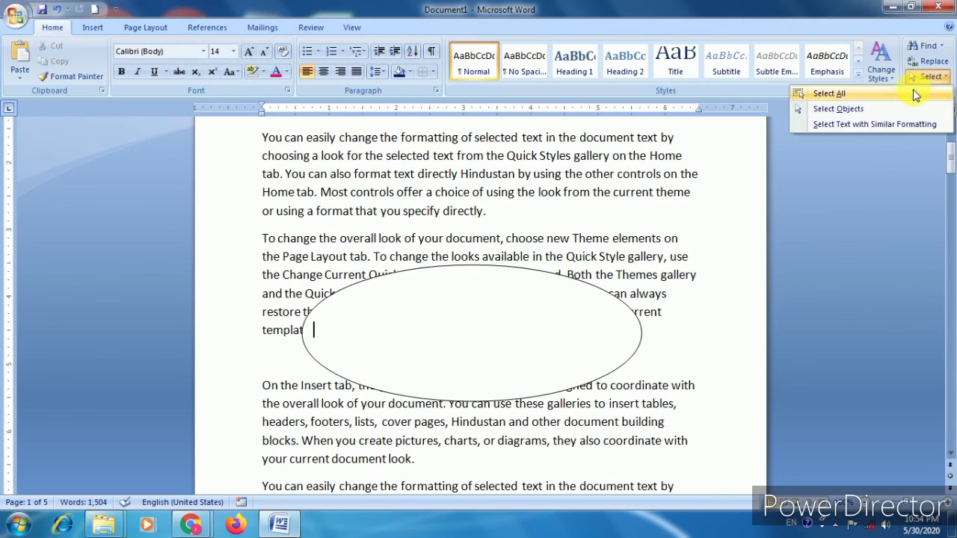
{"action": "left_click", "coordinate": [915, 94]}
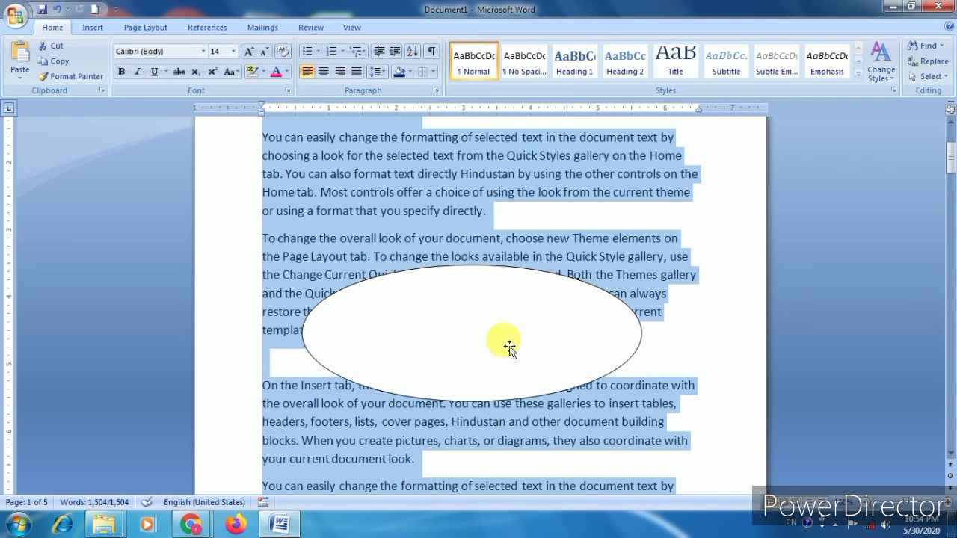
{"action": "left_click", "coordinate": [733, 250]}
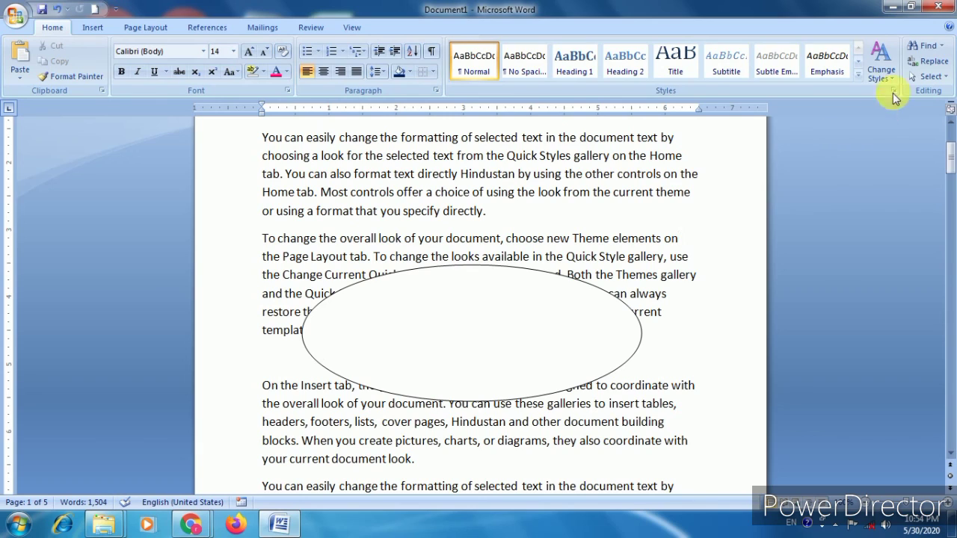
Turn on Select Objects mode, select the ellipse, move it slightly down and right, and deselect it
{"action": "left_click", "coordinate": [913, 78]}
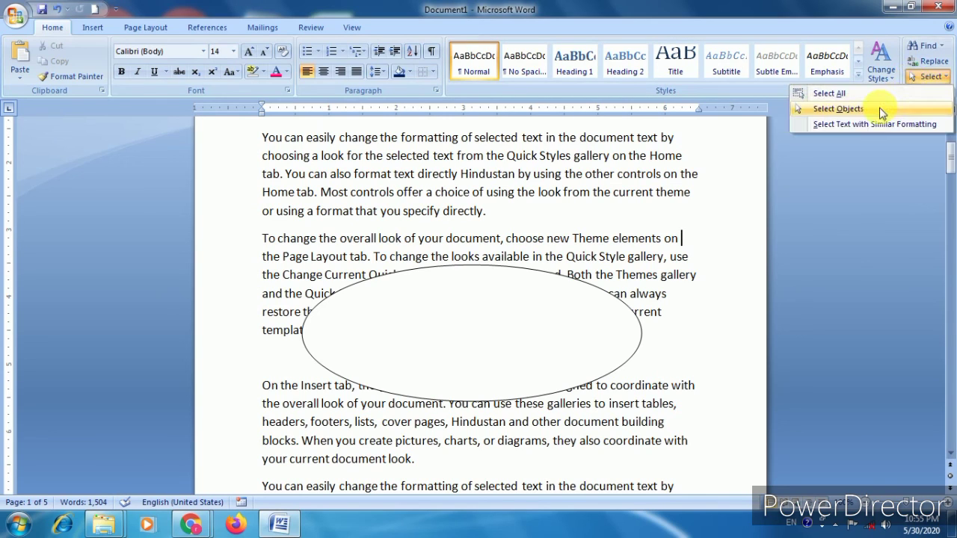
{"action": "left_click", "coordinate": [837, 110]}
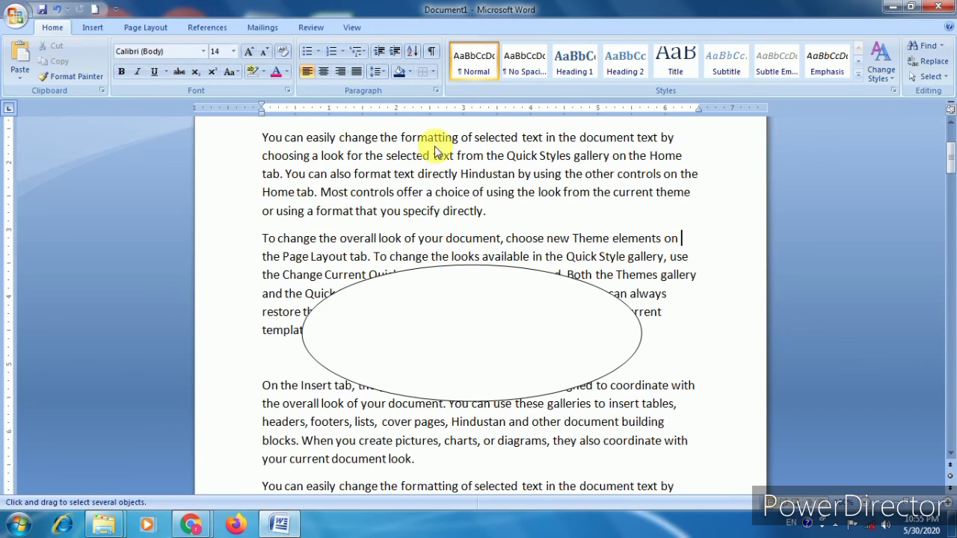
{"action": "left_click", "coordinate": [349, 321]}
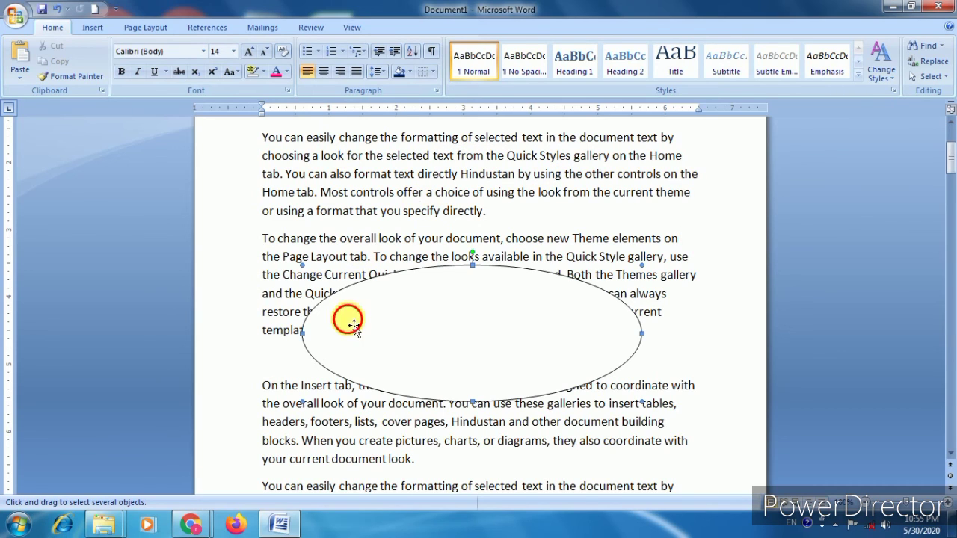
{"action": "left_click_drag", "start_coordinate": [348, 321], "coordinate": [469, 274]}
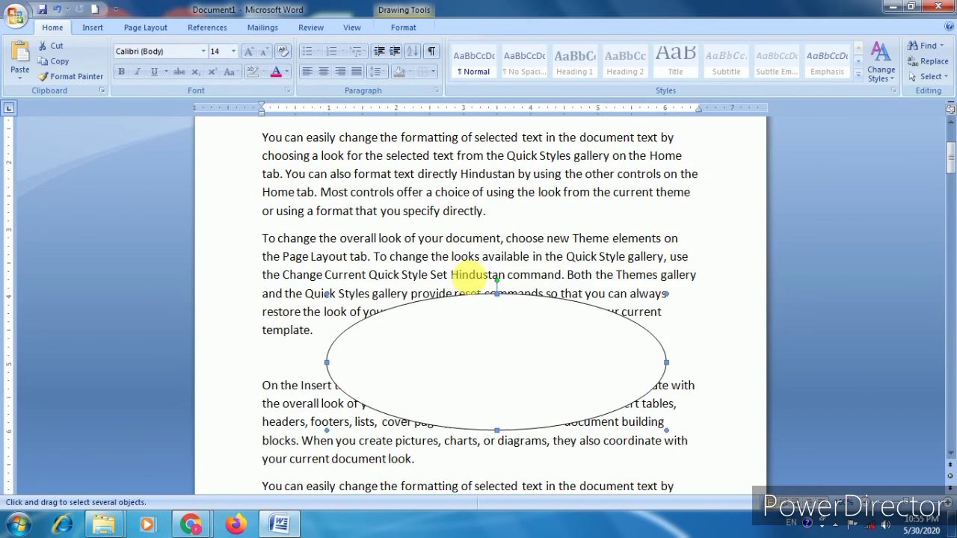
{"action": "key", "text": "Escape"}
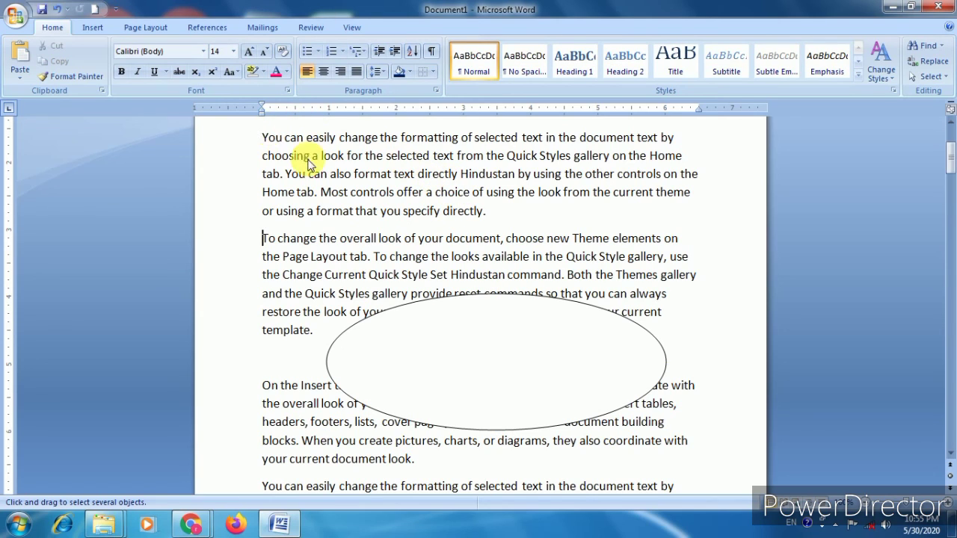
Try to select the second paragraph's text in Select Objects mode and move the ellipse up over the third paragraph
{"action": "left_click_drag", "start_coordinate": [268, 130], "coordinate": [561, 226]}
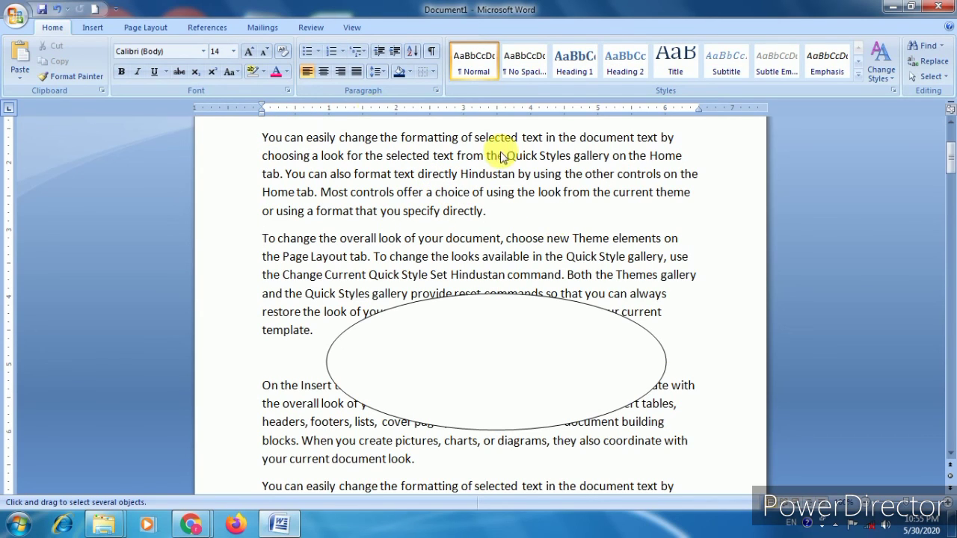
{"action": "left_click", "coordinate": [514, 371]}
{"action": "mouse_move", "coordinate": [514, 372]}
{"action": "left_mouse_down"}
{"action": "mouse_move", "coordinate": [503, 304]}
{"action": "mouse_move", "coordinate": [585, 254]}
{"action": "mouse_move", "coordinate": [502, 252]}
{"action": "mouse_move", "coordinate": [495, 348]}
{"action": "mouse_move", "coordinate": [525, 320]}
{"action": "mouse_move", "coordinate": [535, 288]}
{"action": "left_mouse_up"}
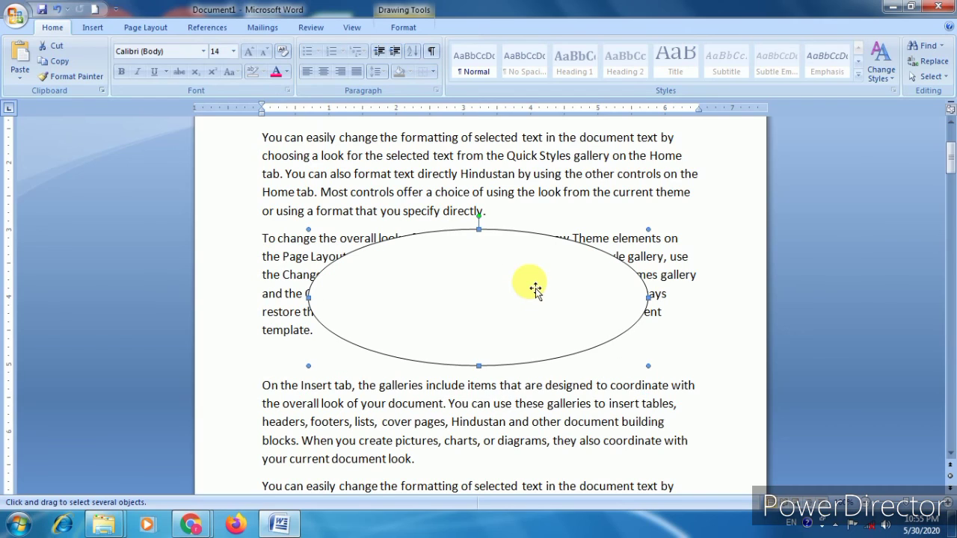